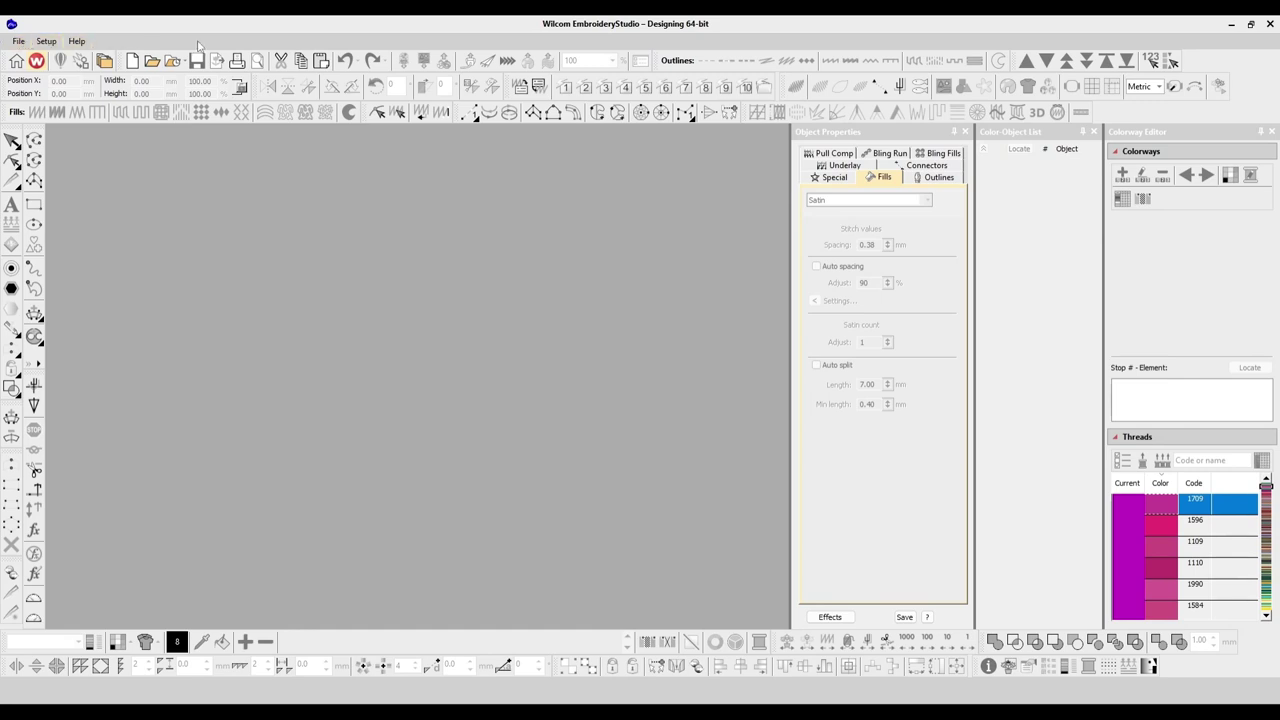
- Create a new blank design
click(18, 41)
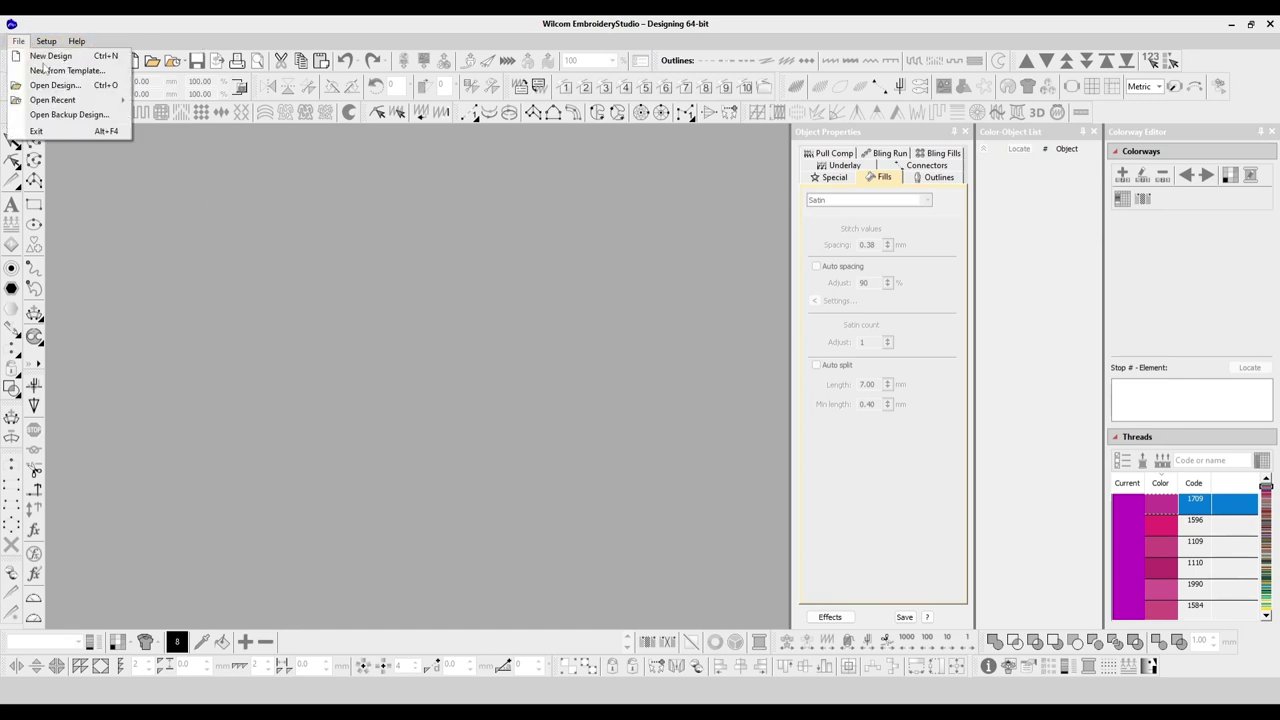
click(36, 57)
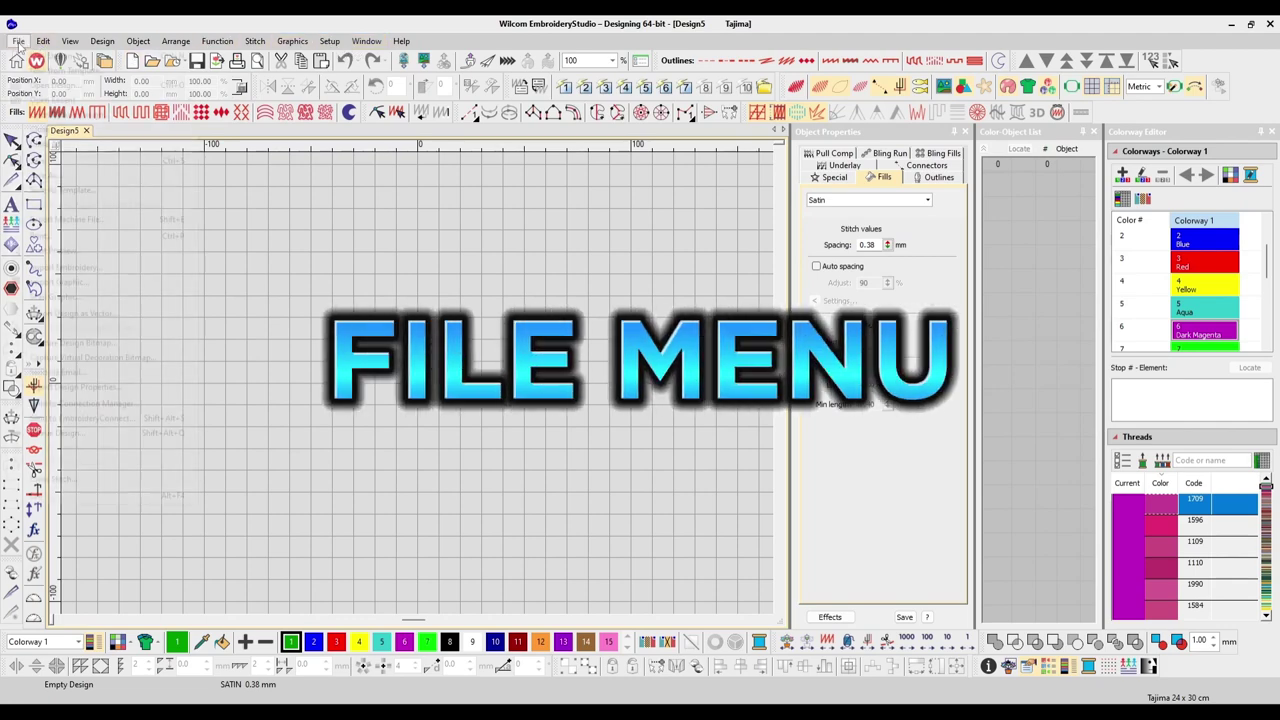
- Look at the template, fabric and machine format settings for a new design from a template, leaving without creating one
click(18, 41)
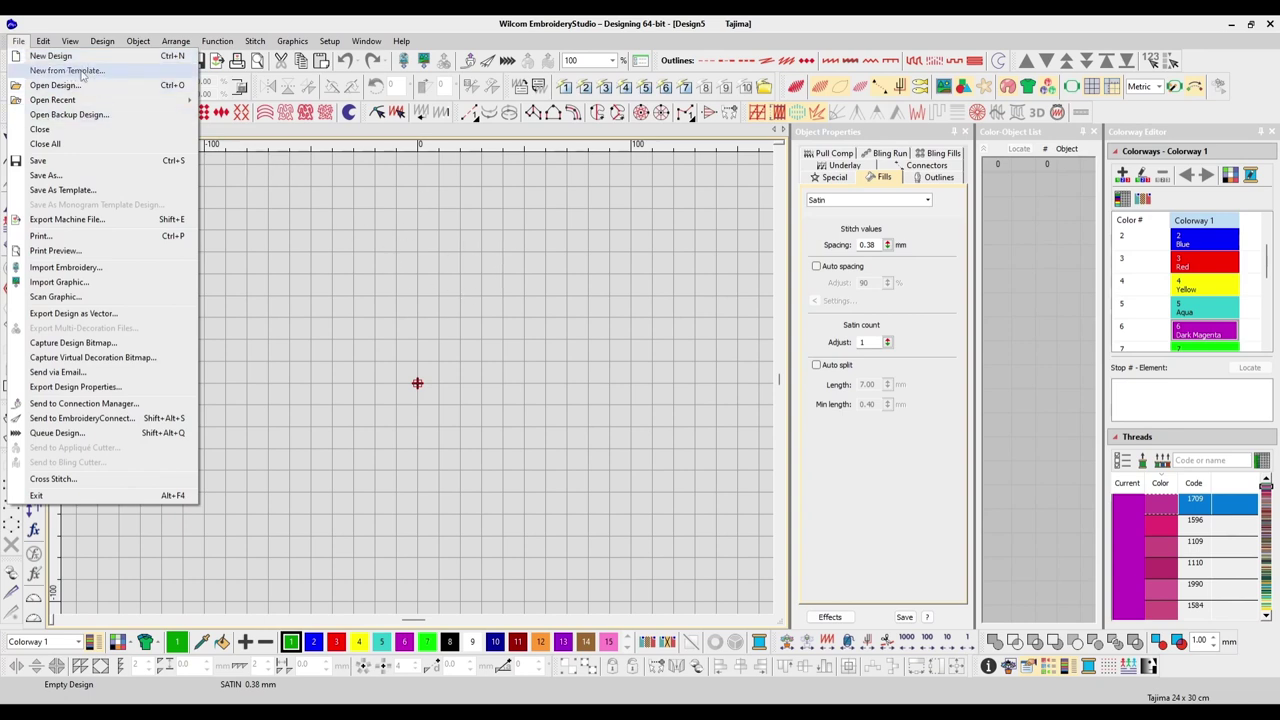
click(66, 70)
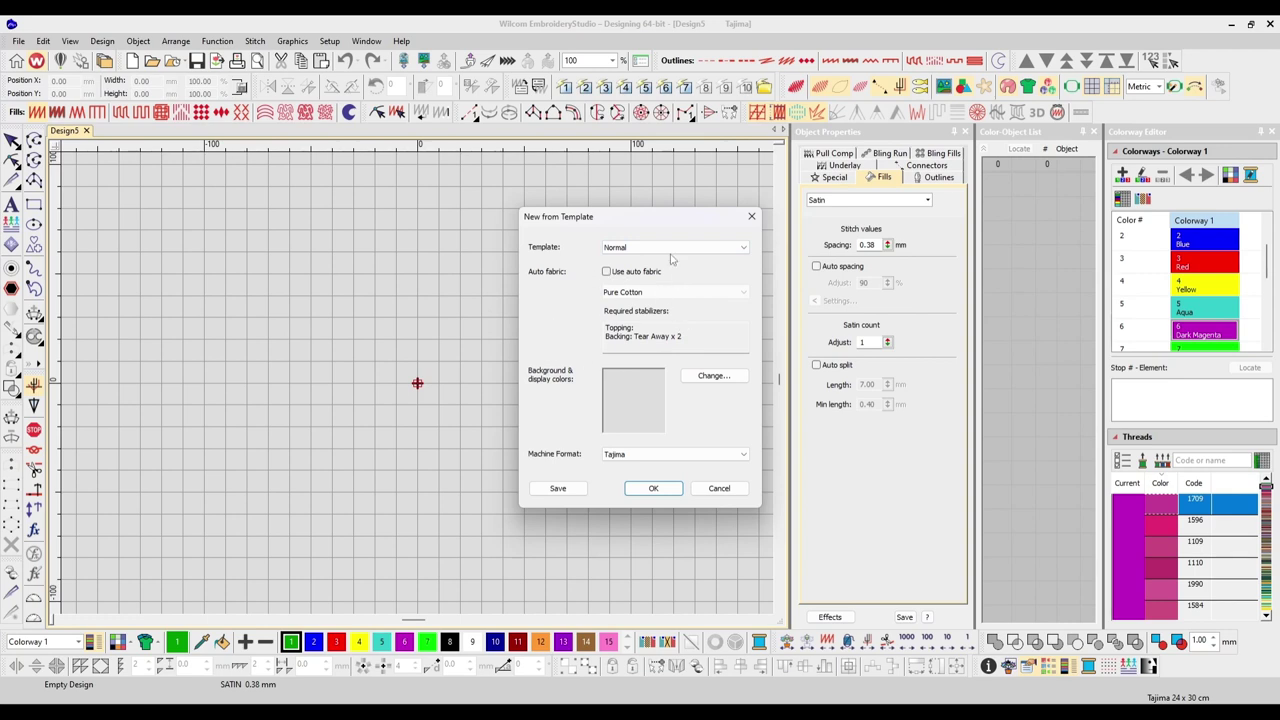
click(720, 489)
- Open the existing embroidery design "Embnerd 3D 2 layer" from the Desktop folder
click(17, 42)
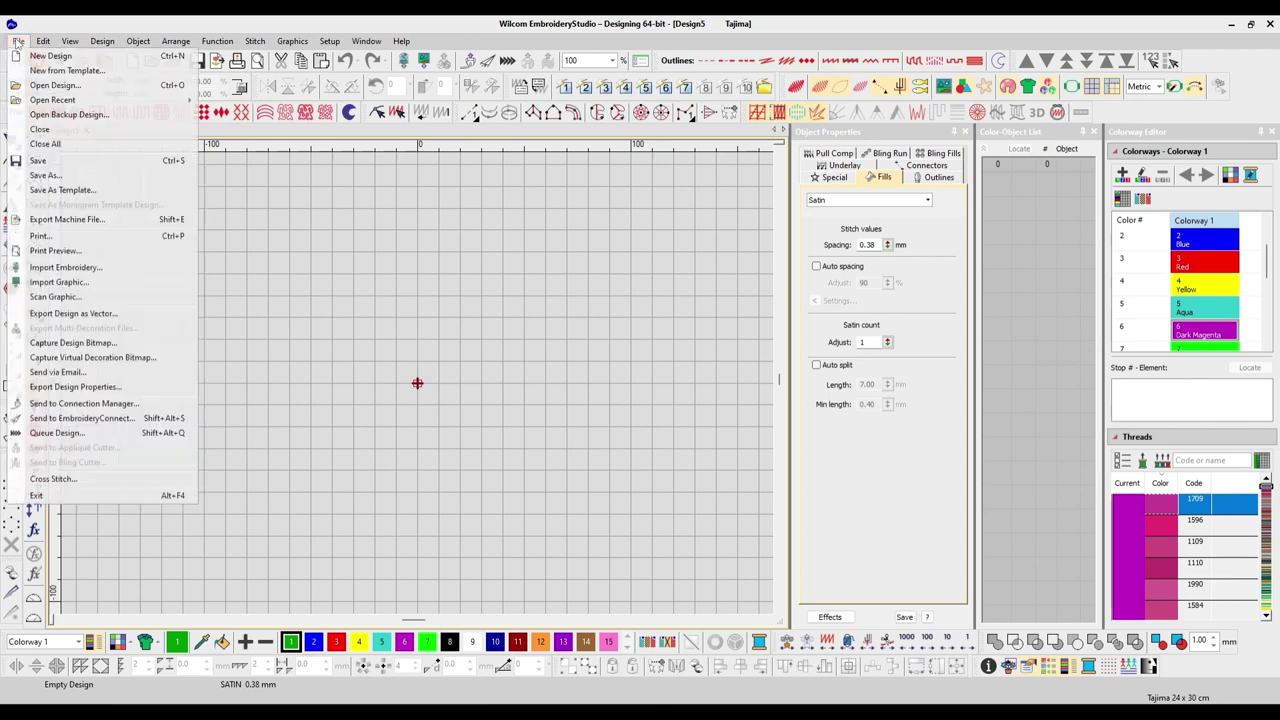
click(55, 88)
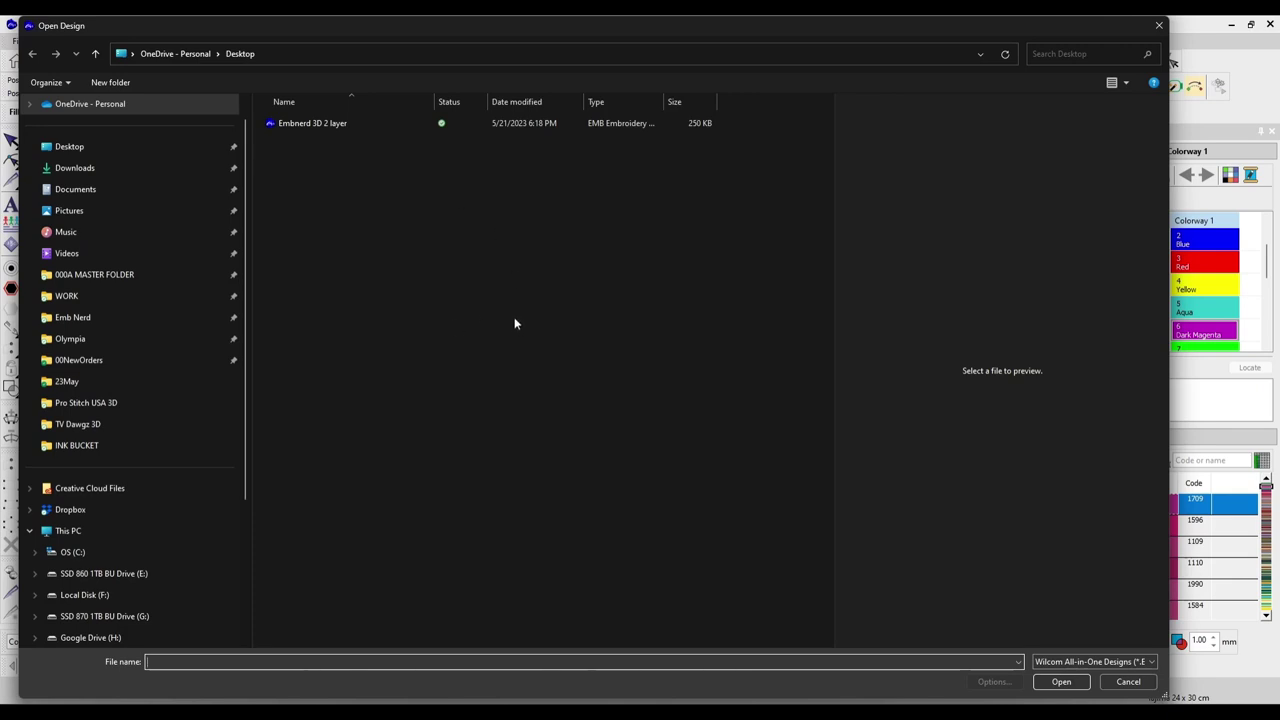
click(305, 124)
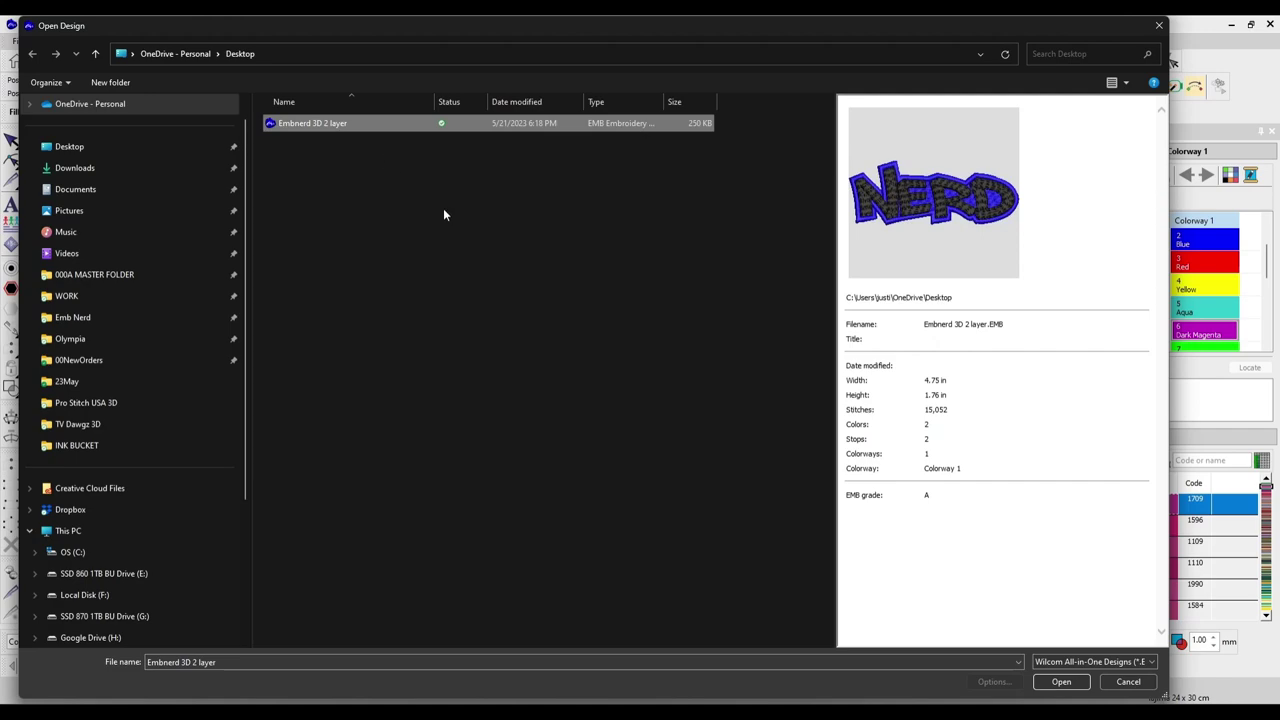
click(1087, 684)
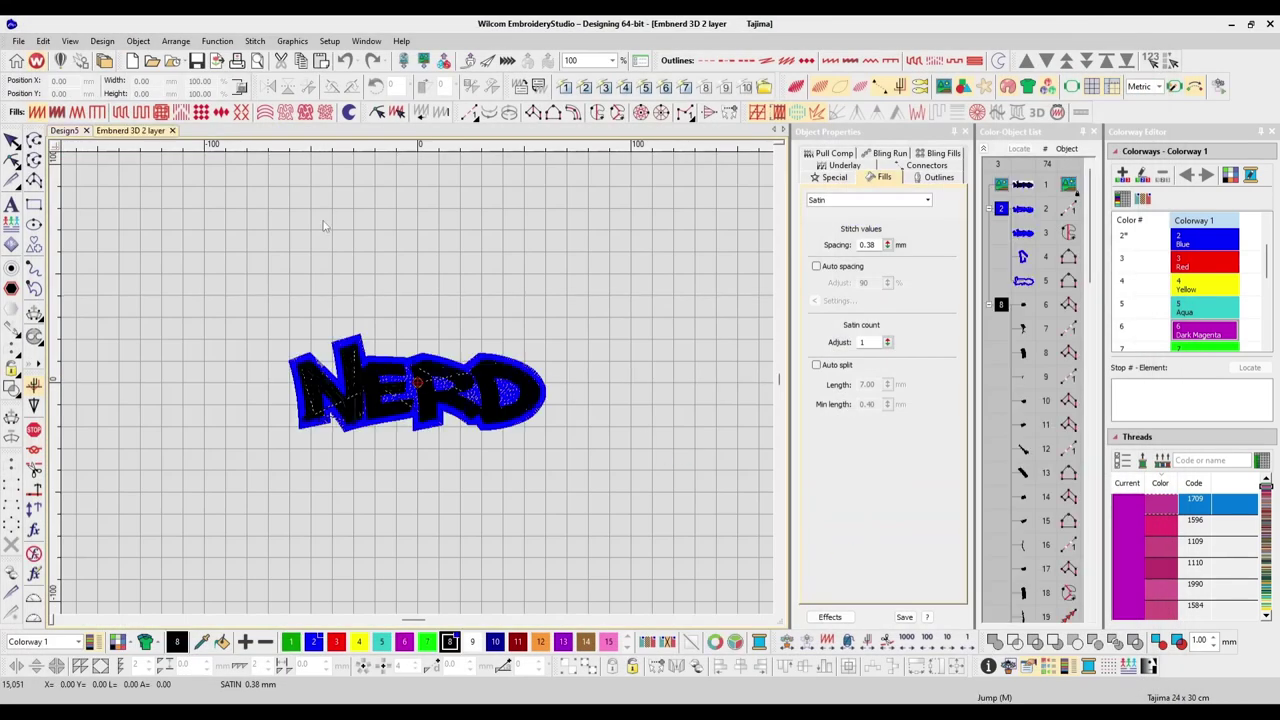
- Look through the thumbnails of recently opened designs without opening any of them
click(18, 41)
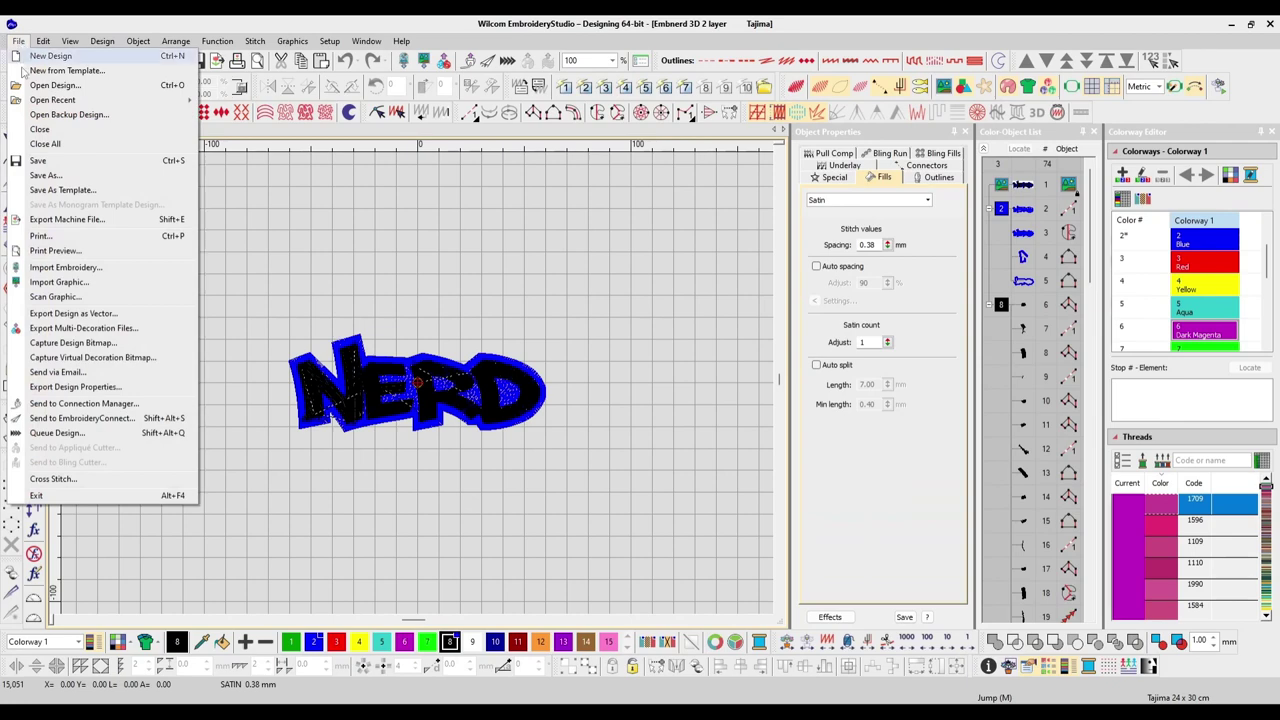
click(38, 101)
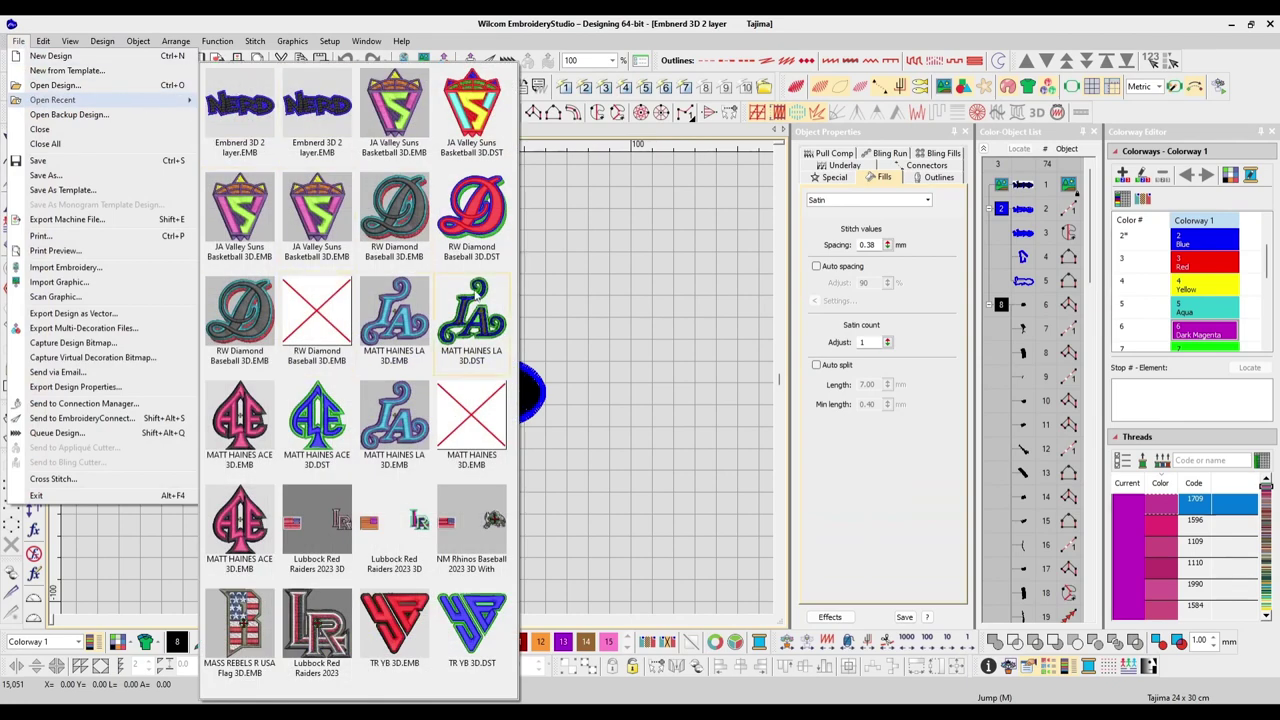
click(598, 260)
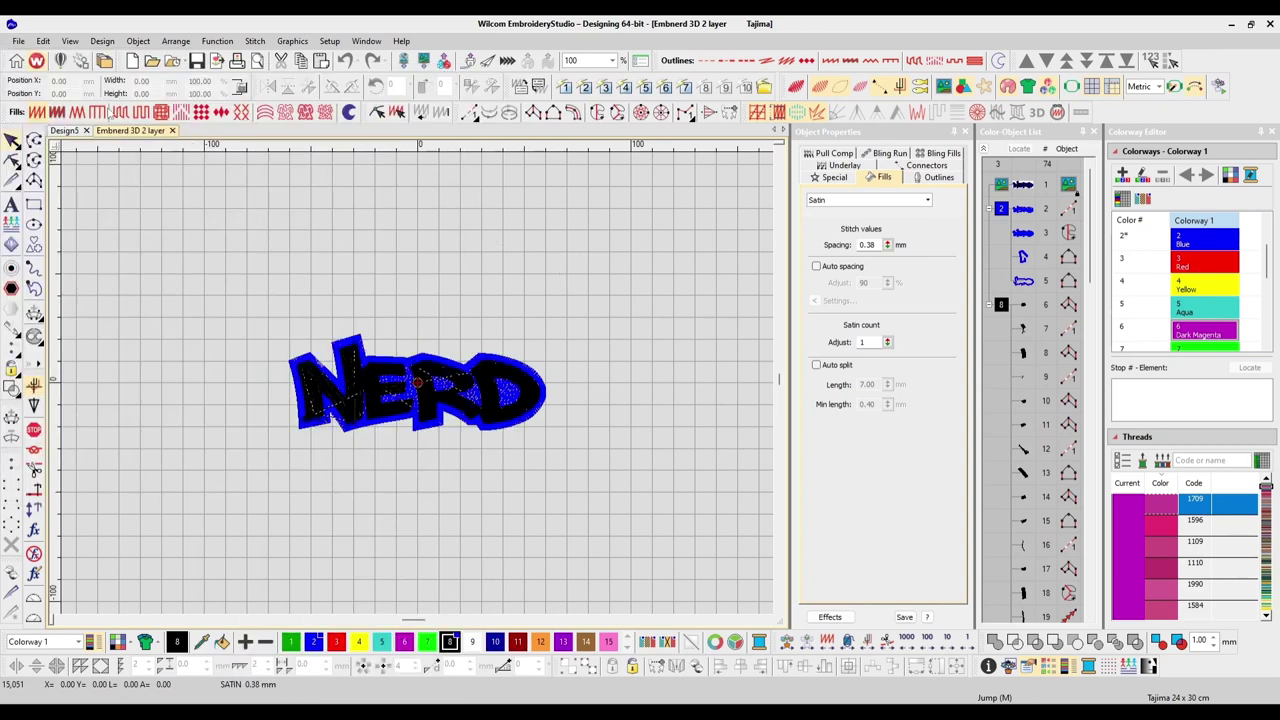
- Save the NERD design under its existing file name
click(19, 41)
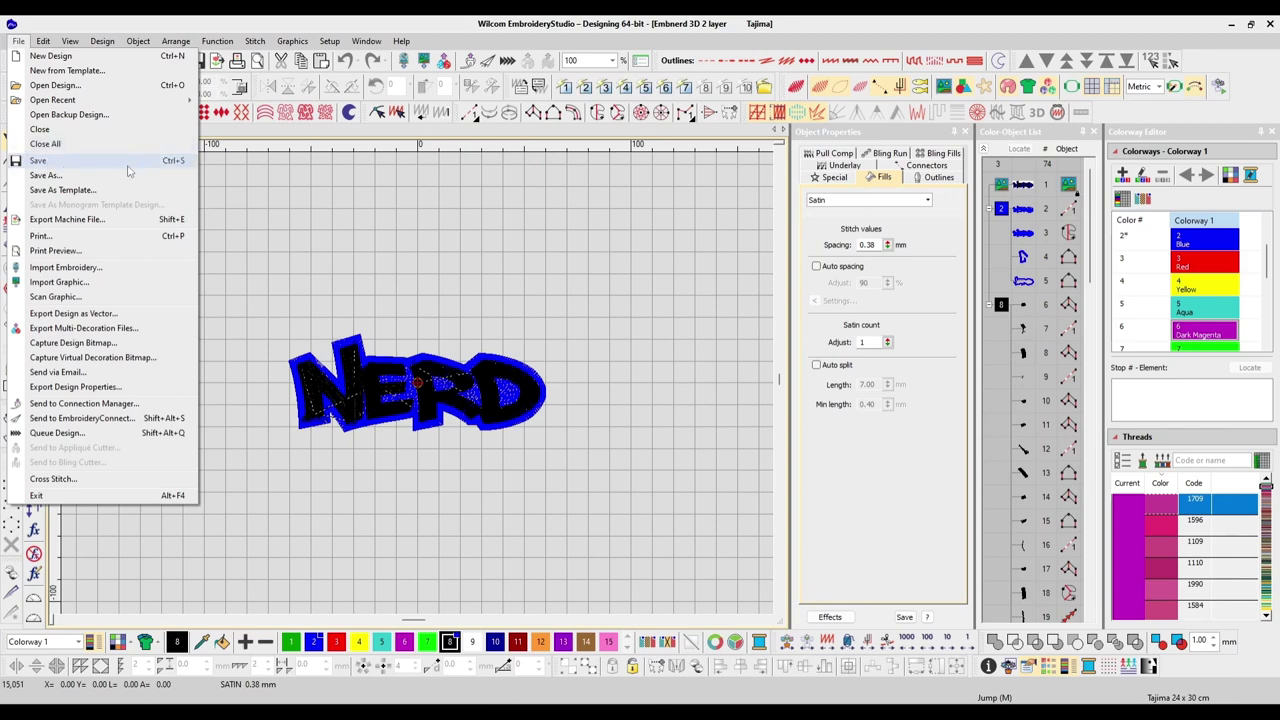
click(75, 161)
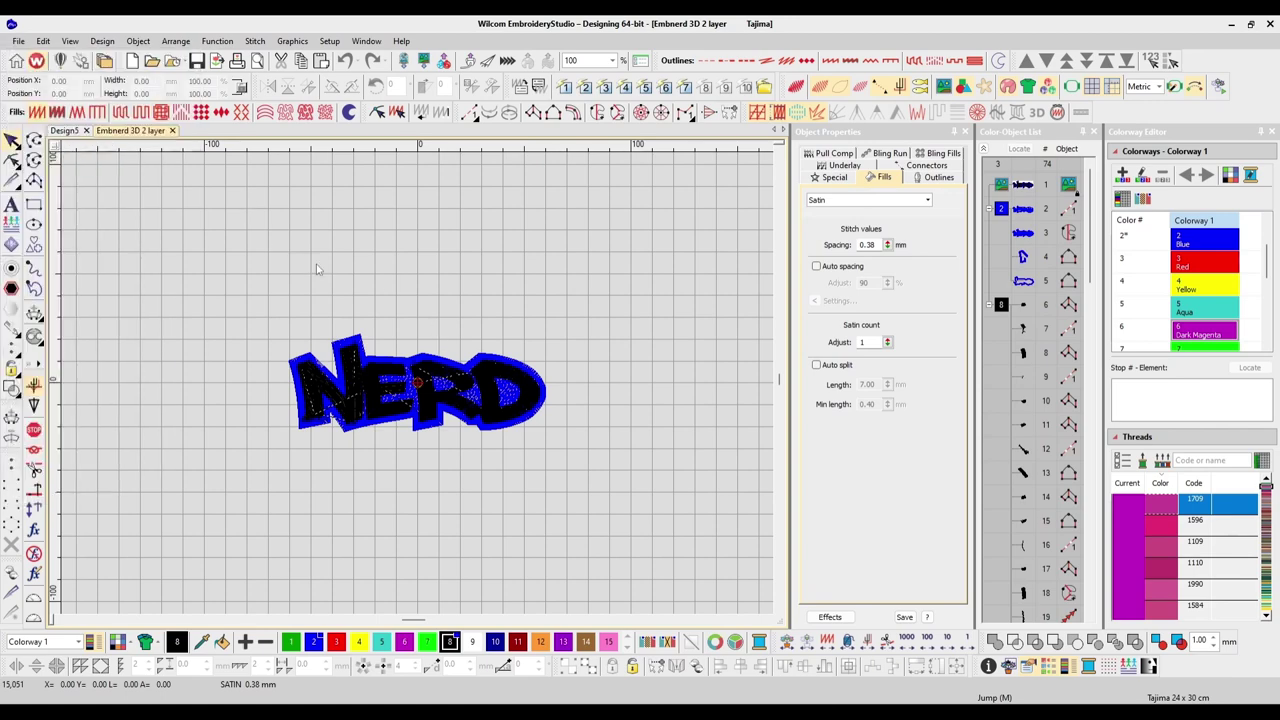
- View the Save As and Save As Template dialogs for the design, leaving both without saving
click(18, 42)
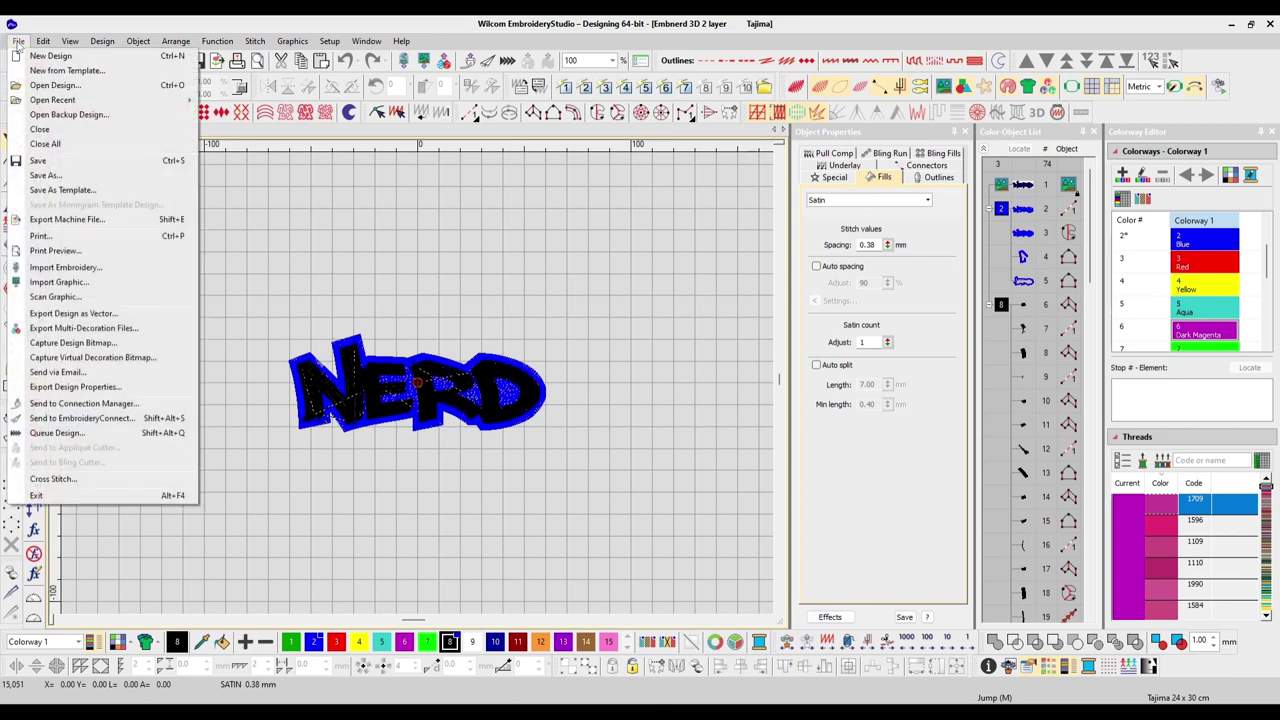
click(57, 174)
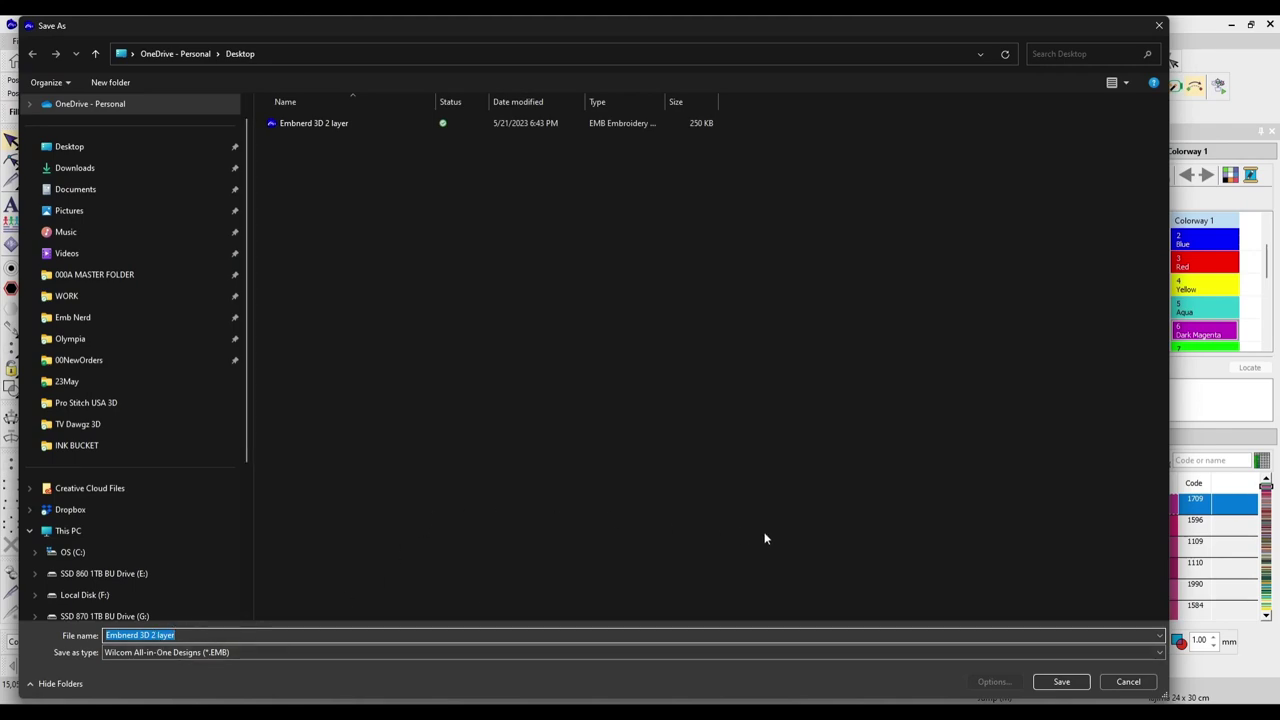
click(1140, 684)
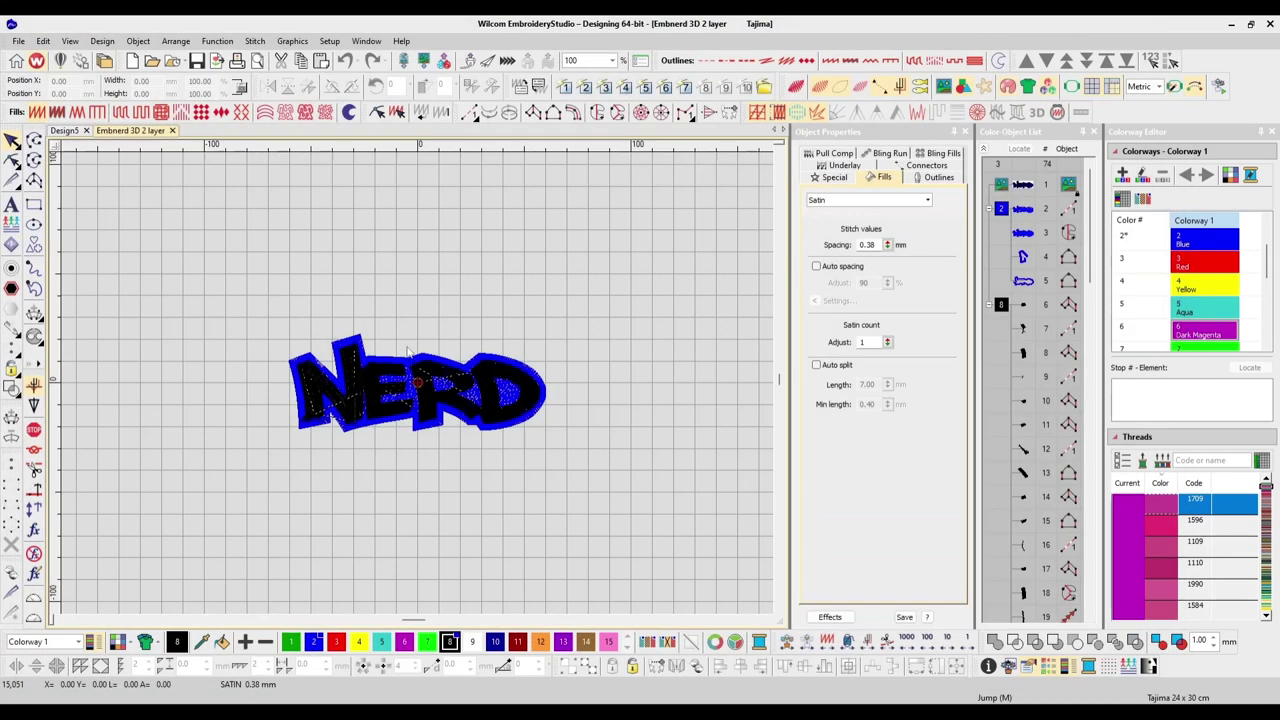
click(18, 41)
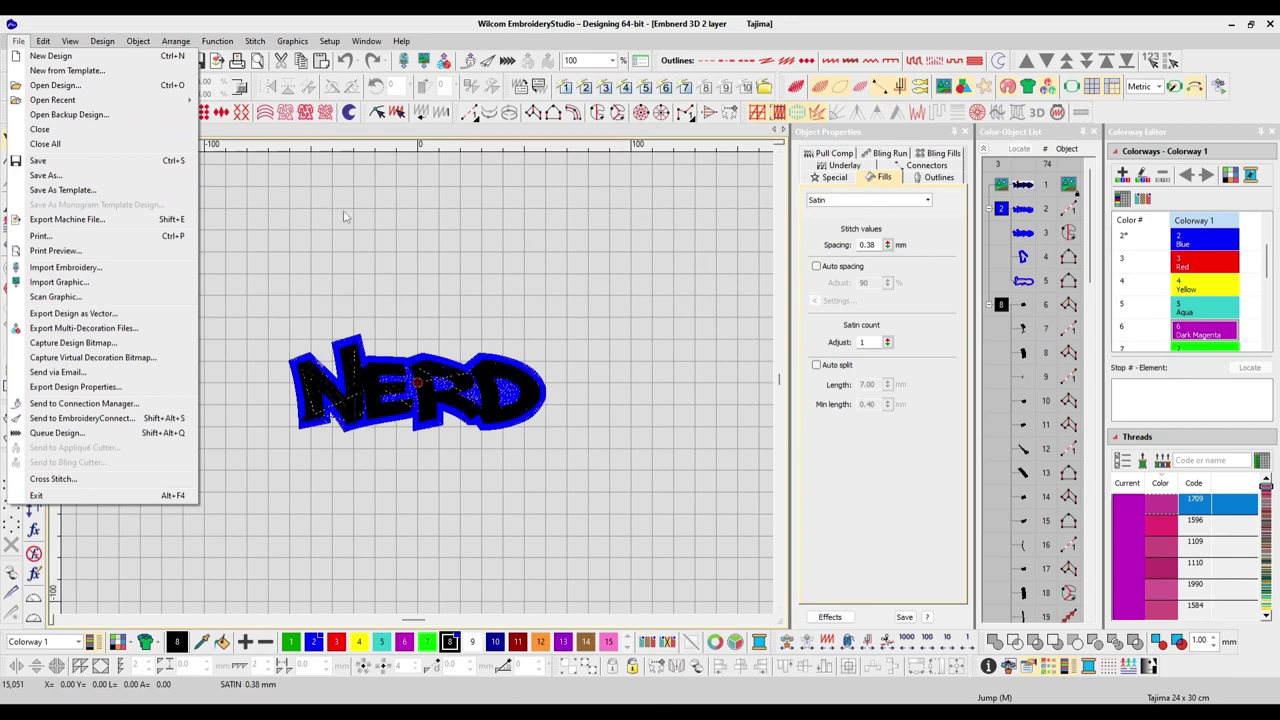
click(64, 192)
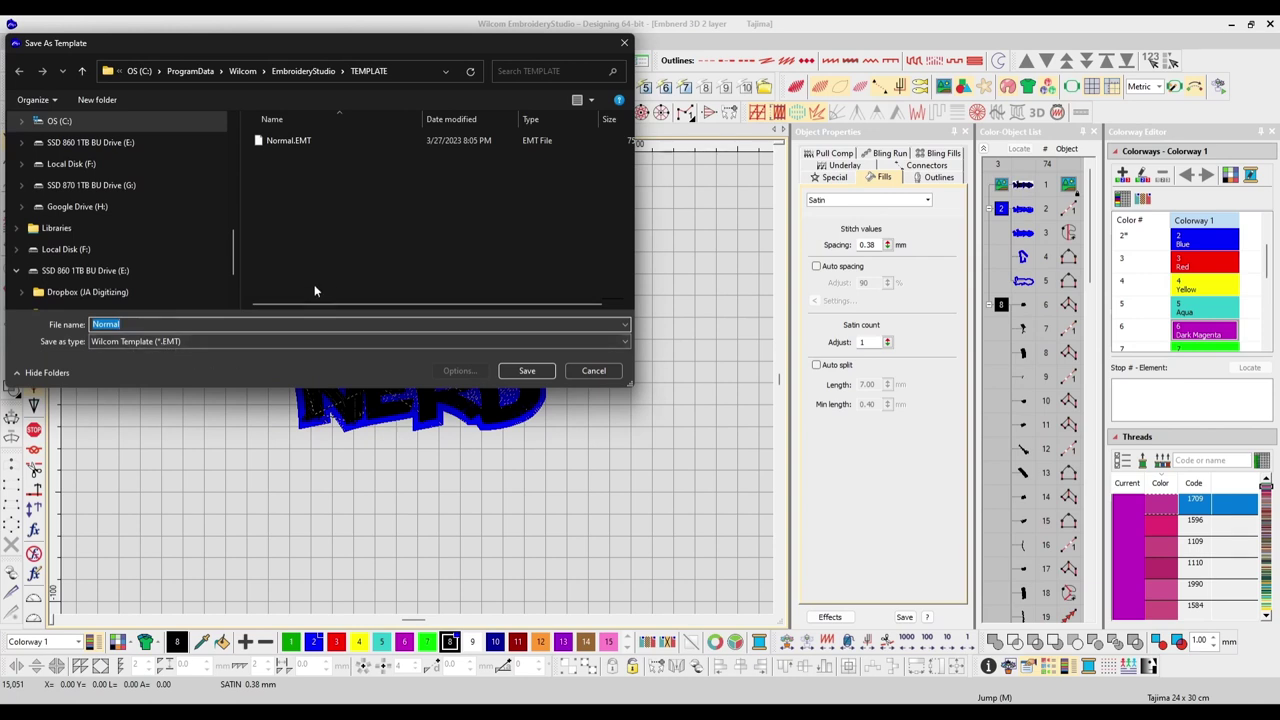
click(600, 373)
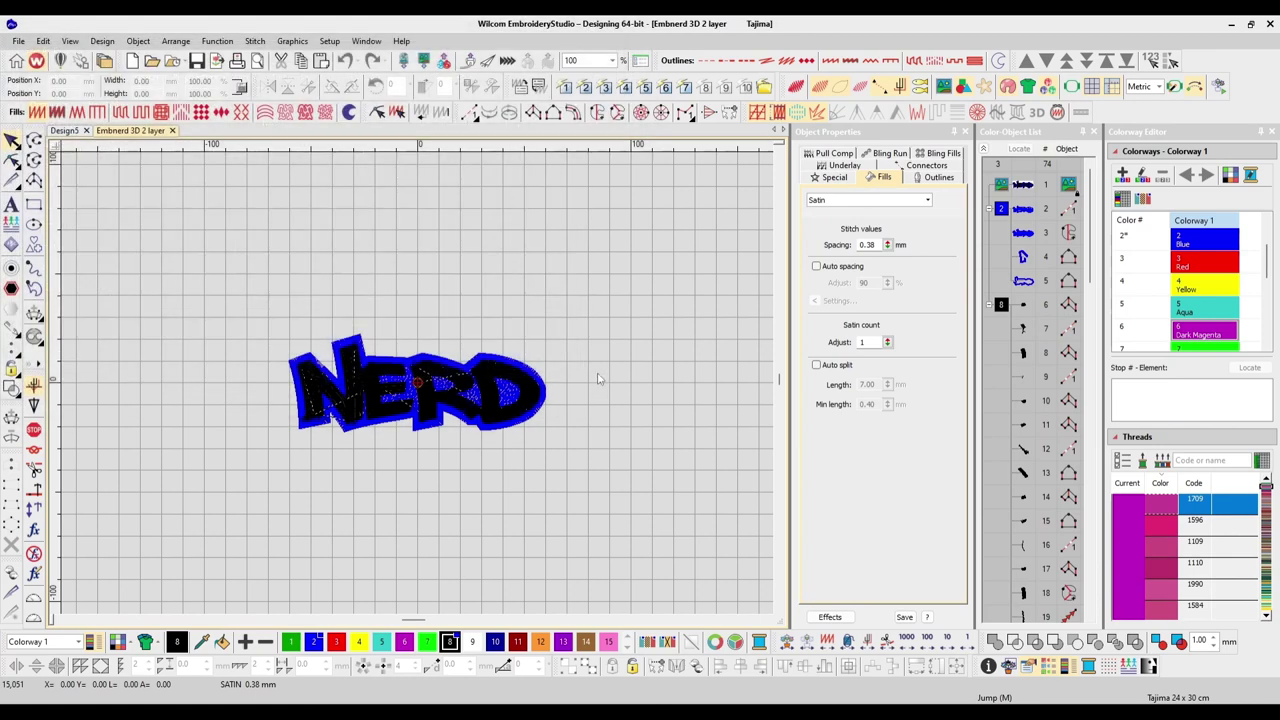
- View the print settings for the design and leave them without printing
click(18, 41)
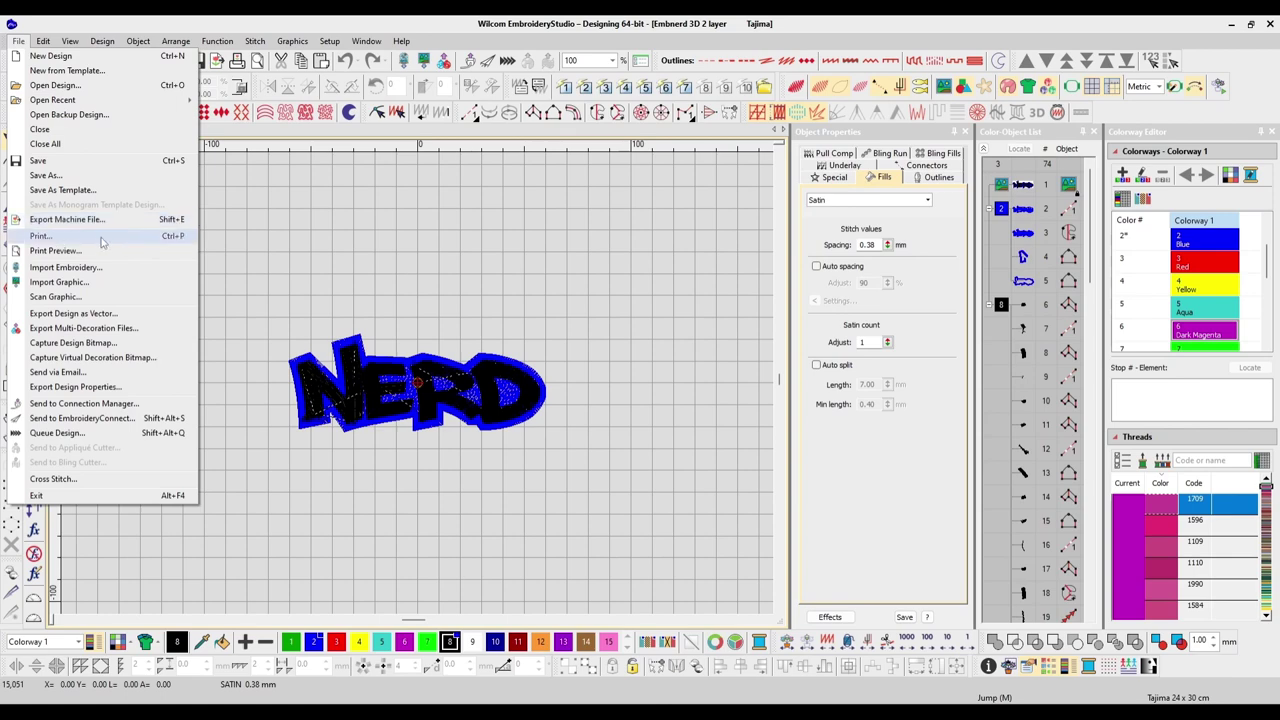
click(42, 236)
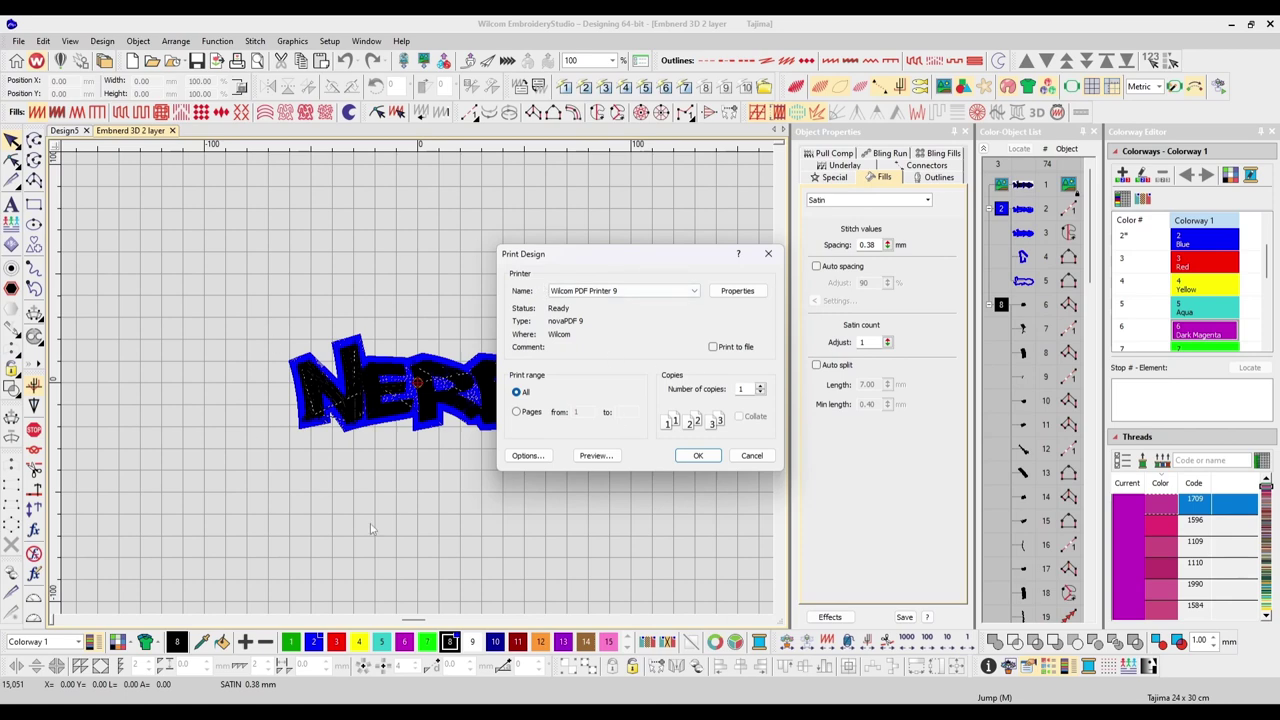
click(752, 455)
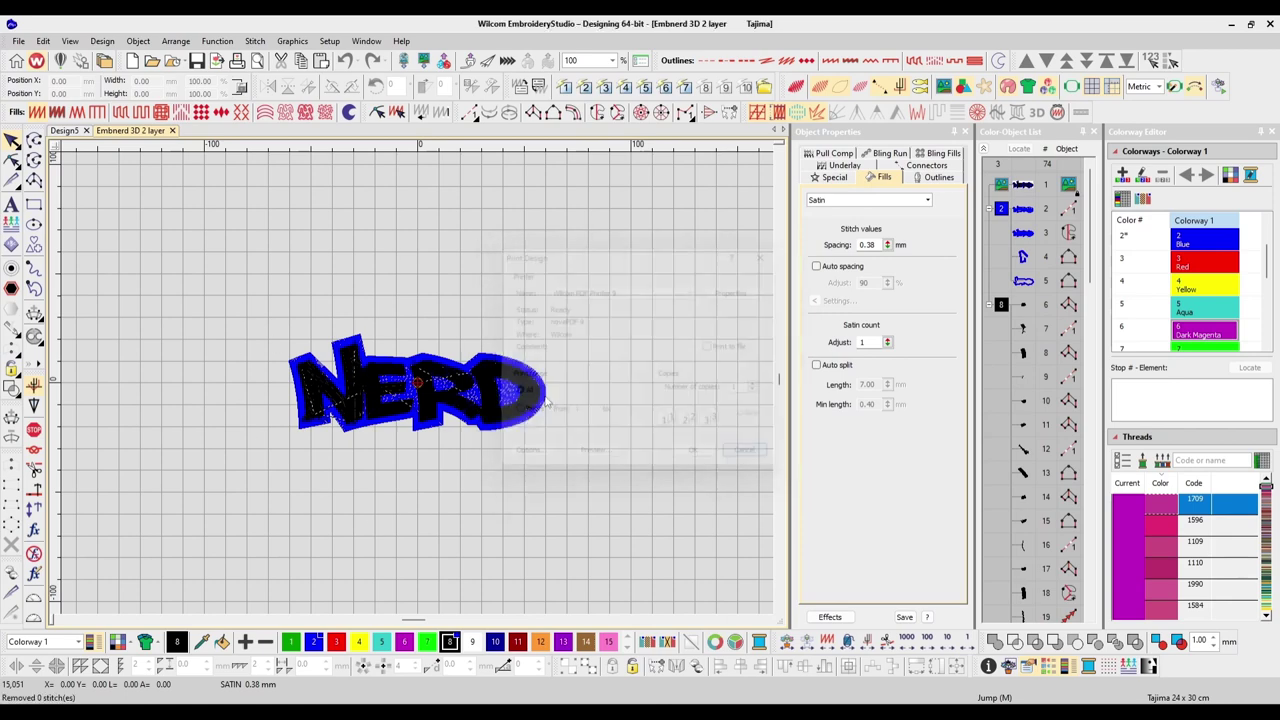
- Examine the print preview of the production worksheet and its print options, then return to the design
click(18, 41)
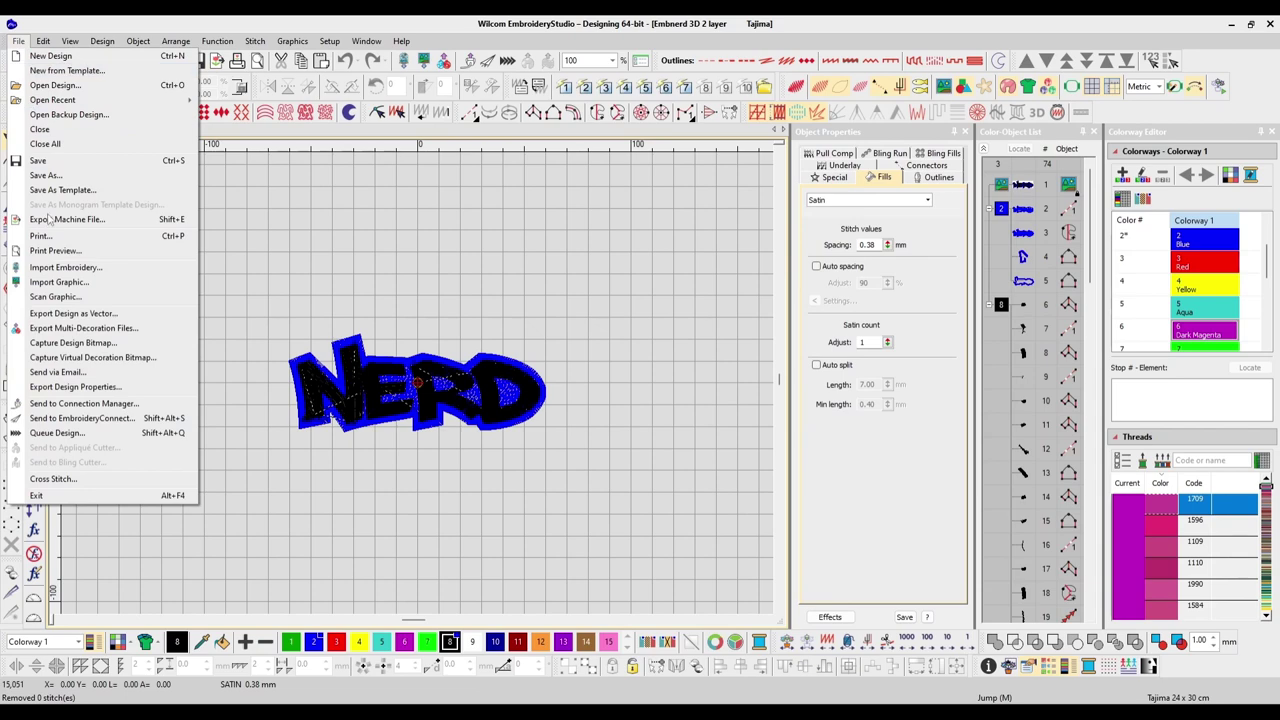
click(82, 253)
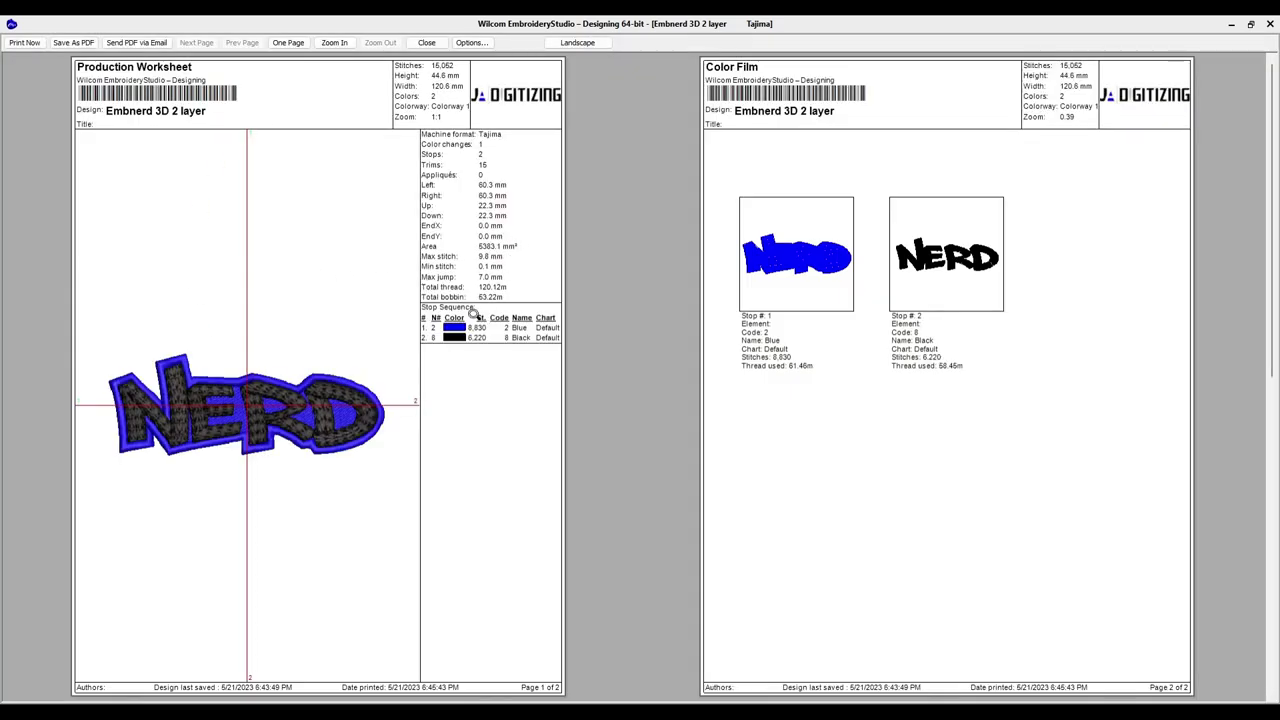
click(330, 45)
click(471, 42)
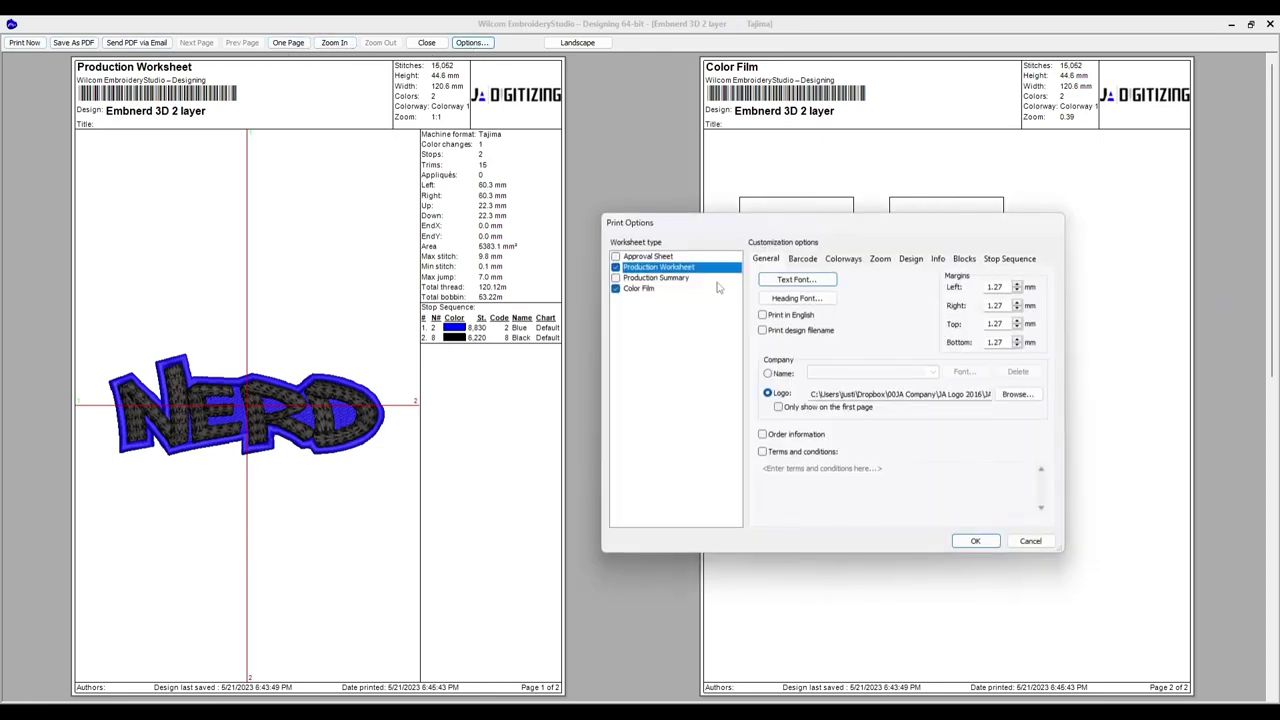
click(1031, 541)
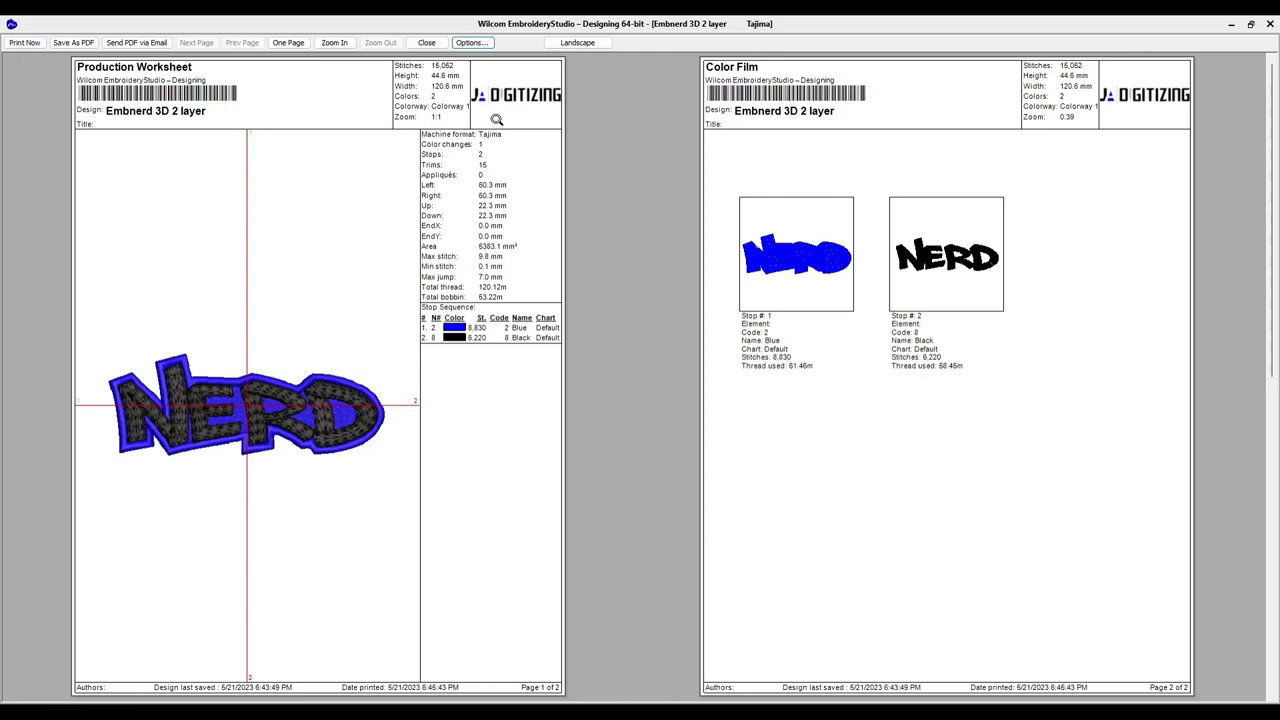
click(427, 43)
- Import the embroidery file "Embnerd 3D 2 layer" from the Desktop into the design and place the copy above the original lettering
click(18, 41)
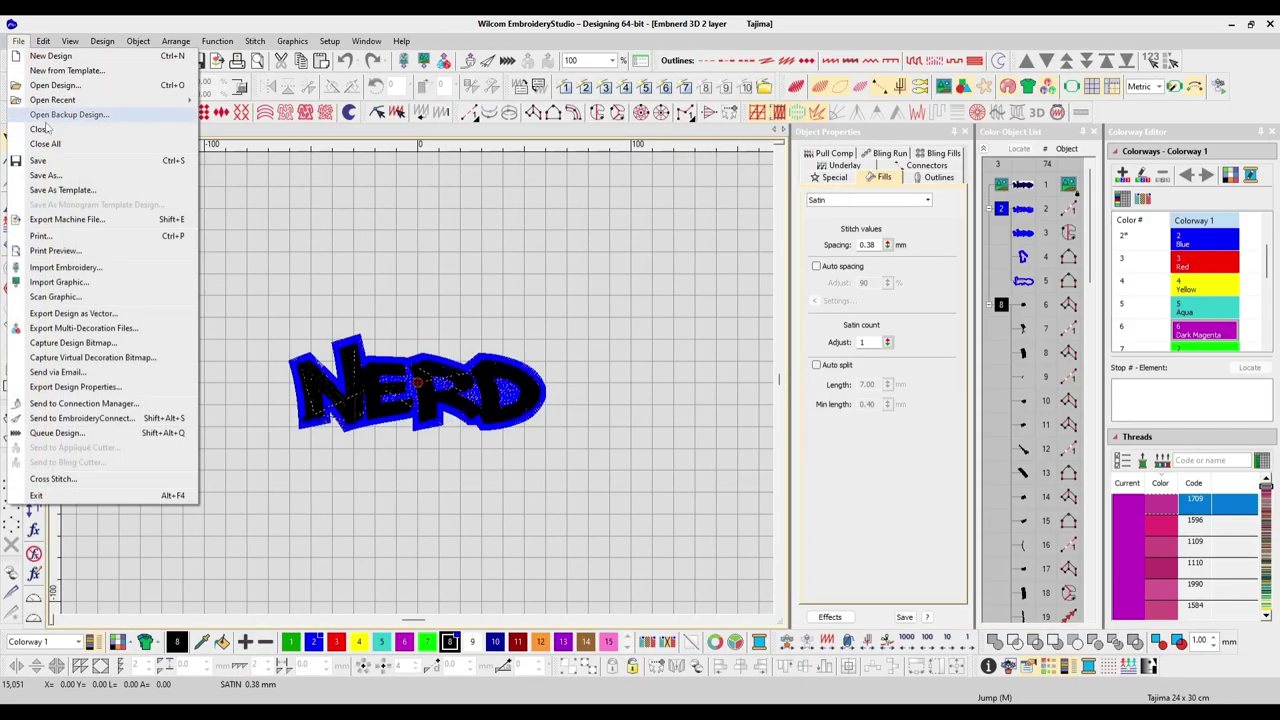
click(84, 272)
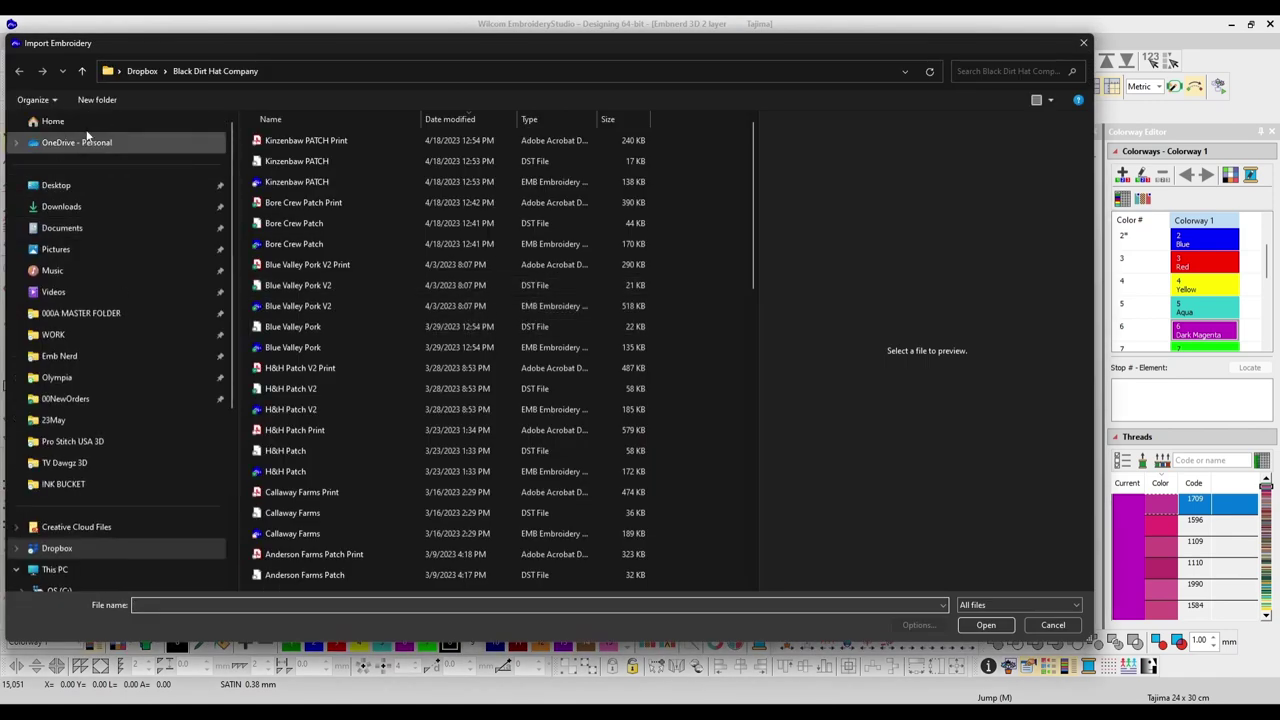
click(96, 182)
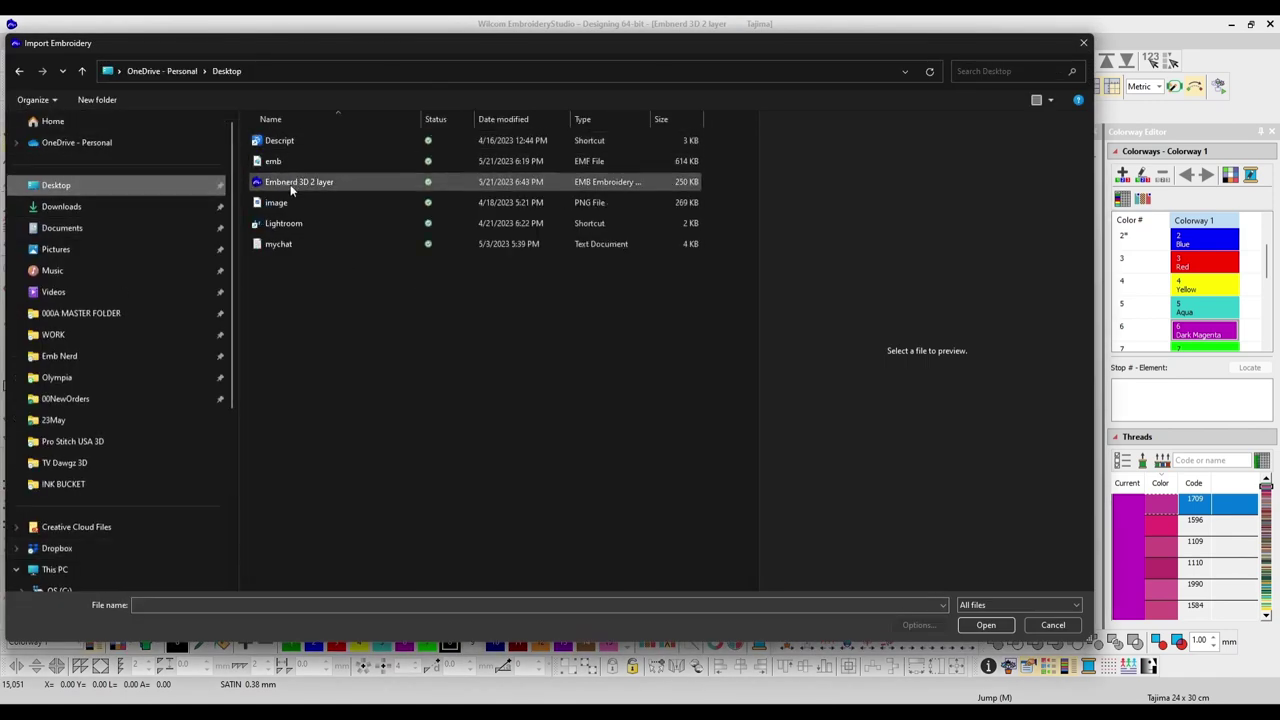
click(276, 186)
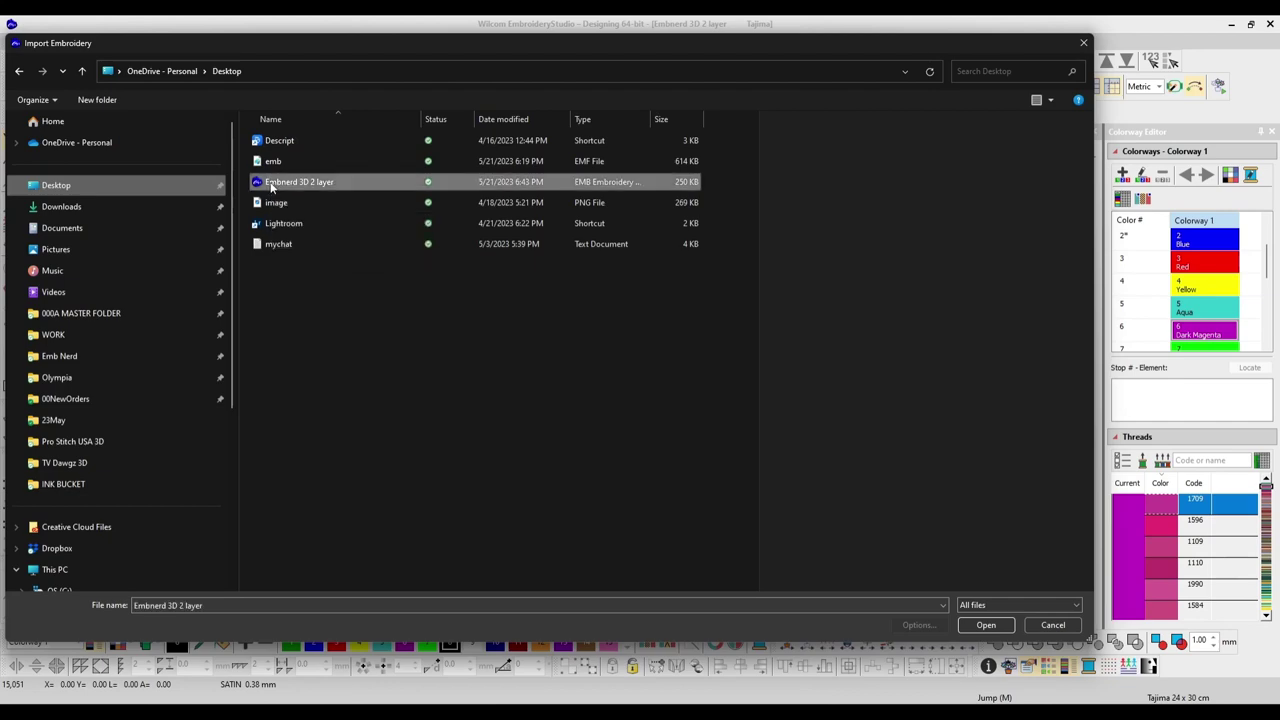
click(984, 624)
key(ctrl+a)
drag(520, 318, 515, 240)
key(Escape)
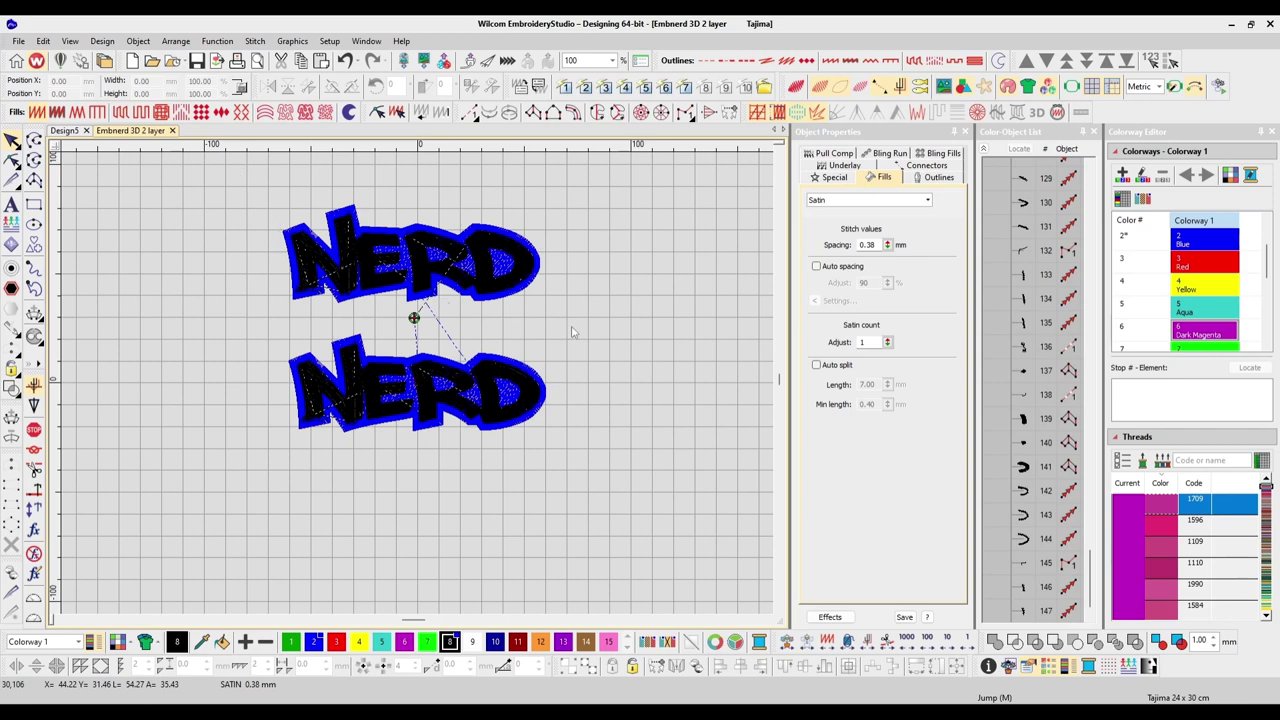
- Delete the imported NERD copy above the original lettering
key(Tab)
key(Delete)
- Import the RCORE graphic "image" from the Desktop and move it down so that it sits behind the NERD lettering
click(18, 41)
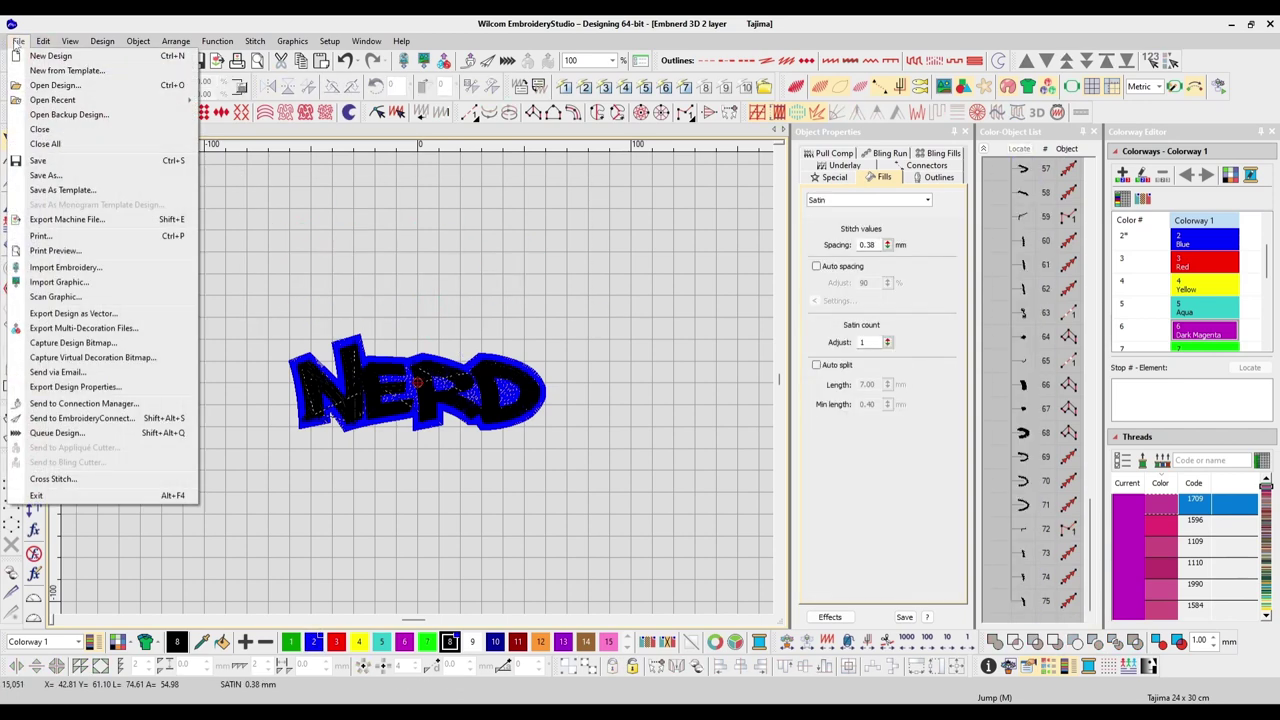
click(70, 285)
scroll(291, 274, up, 3)
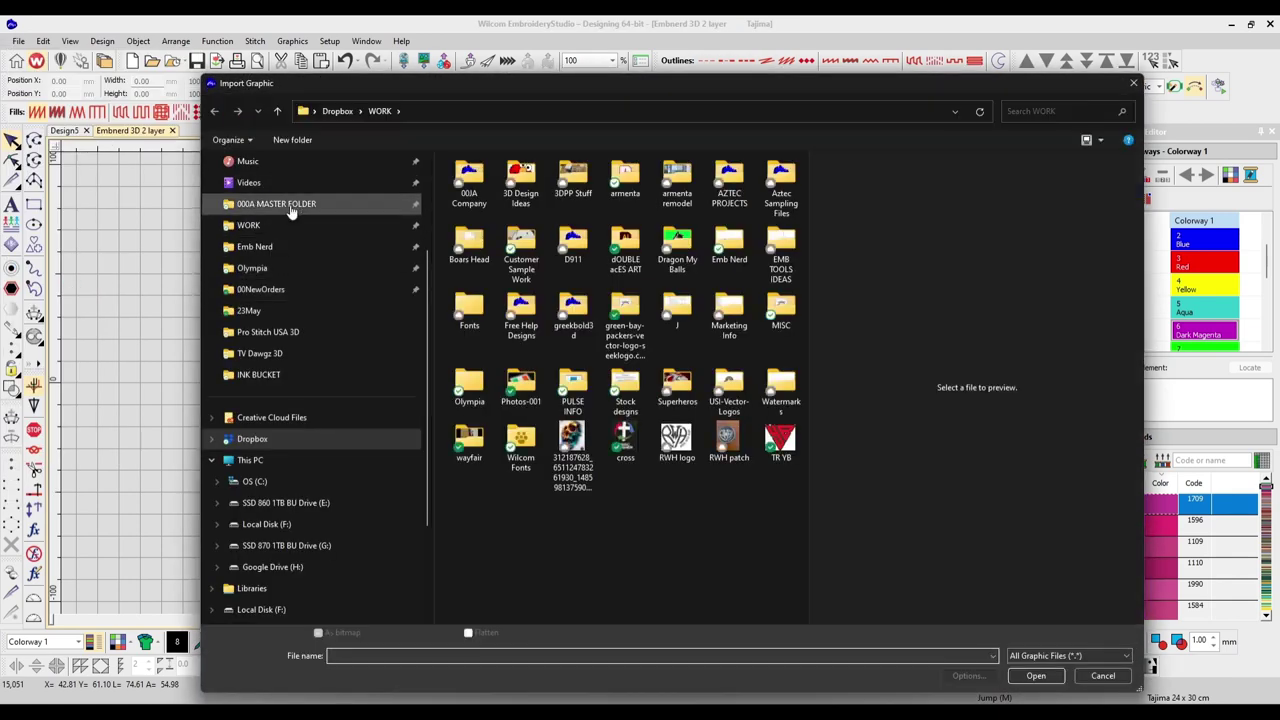
click(252, 226)
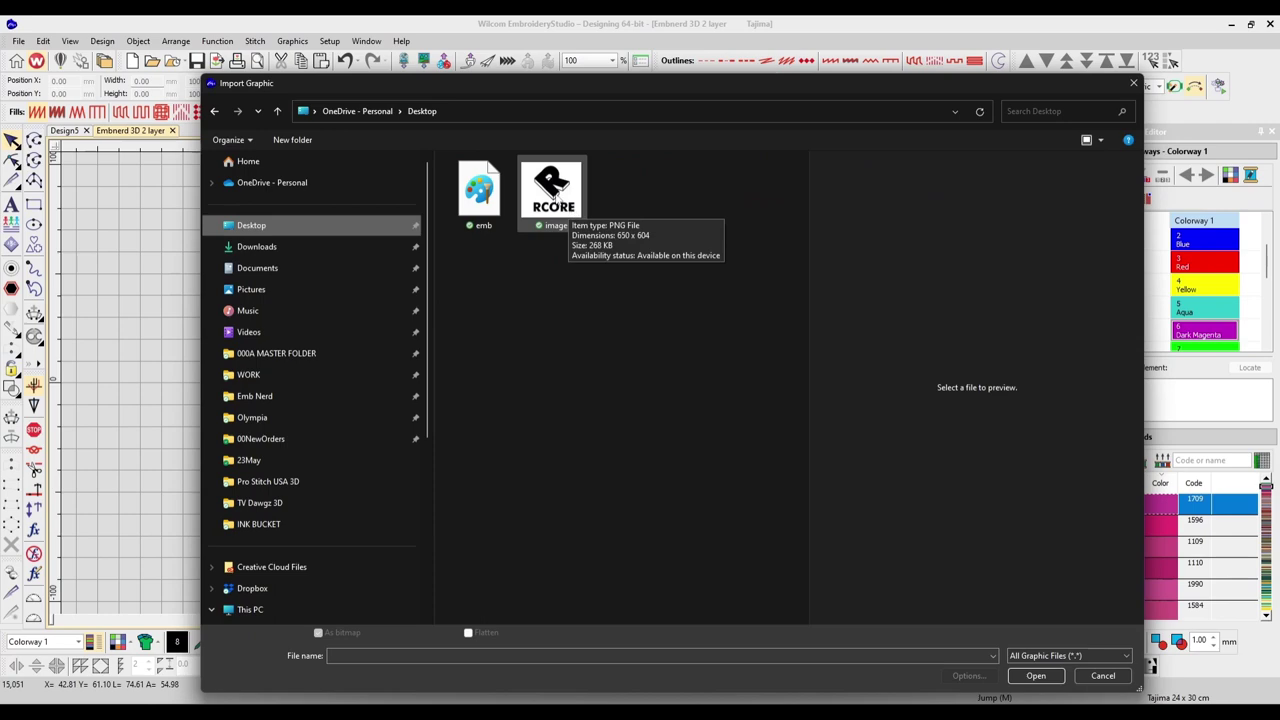
click(556, 196)
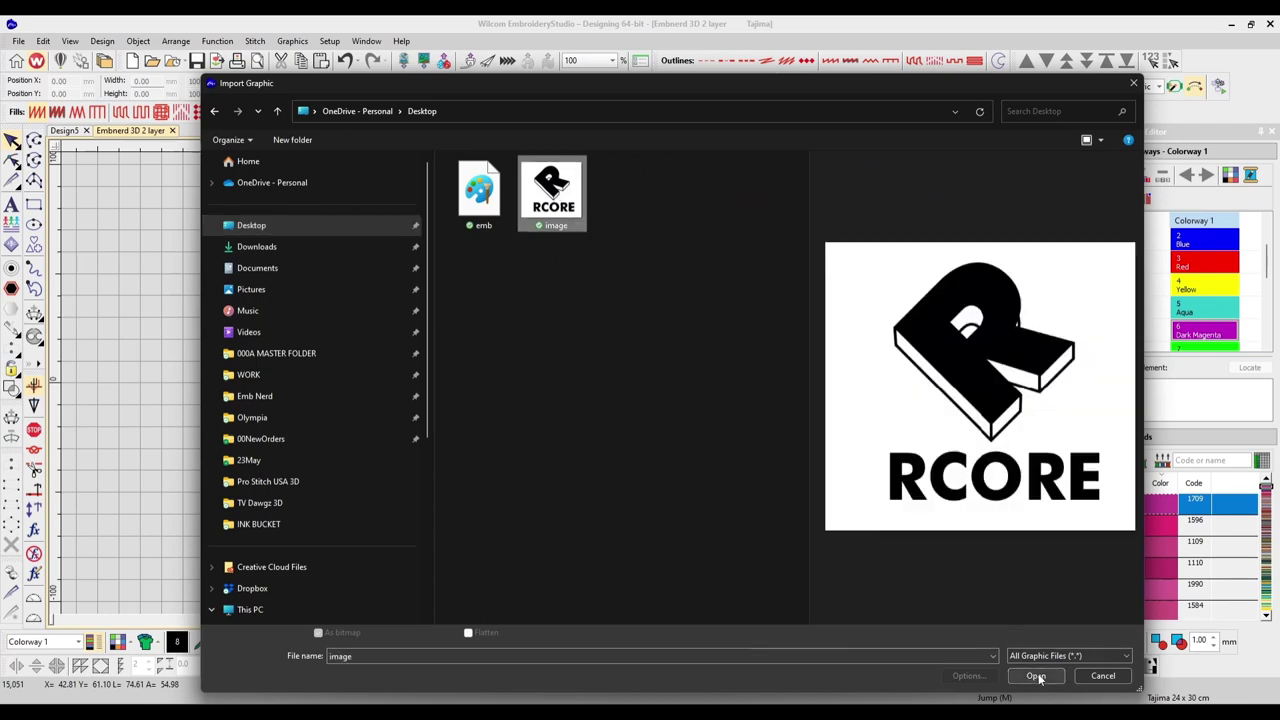
click(1036, 675)
drag(512, 322, 529, 347)
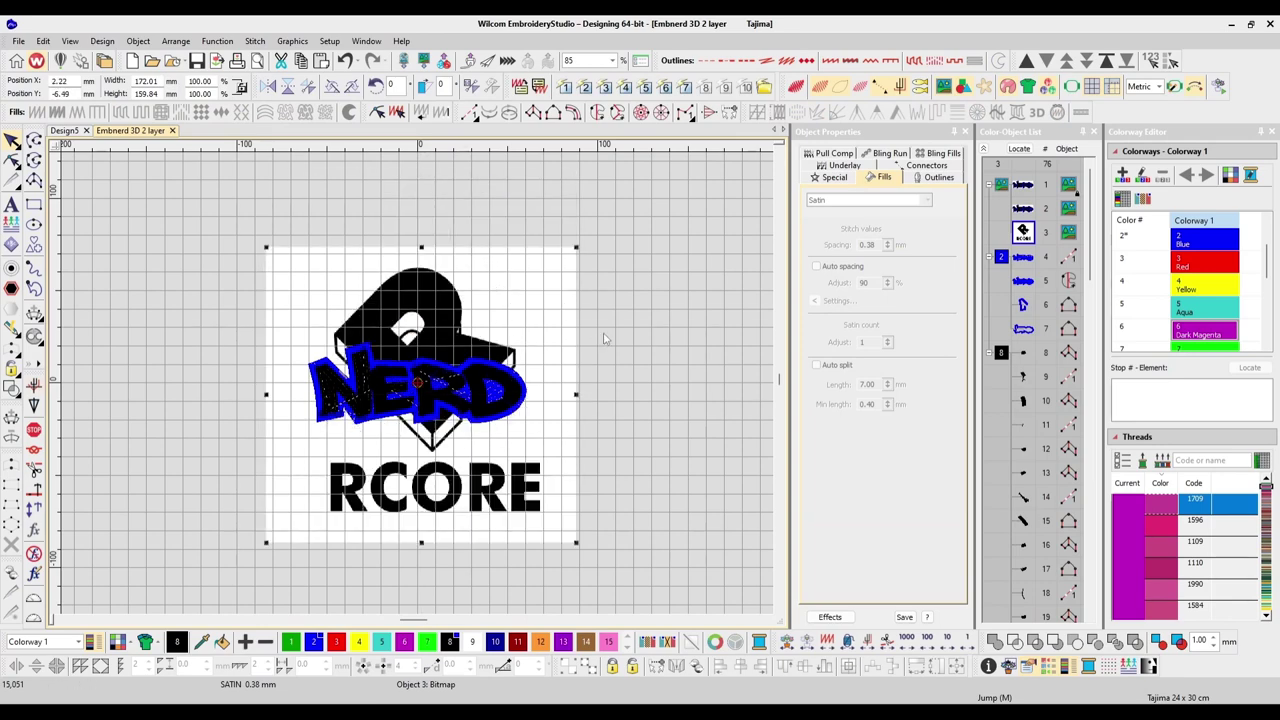
- Move the NERD lettering off the RCORE graphic to the empty area on its right and select the graphic
drag(214, 325, 540, 442)
drag(400, 390, 684, 400)
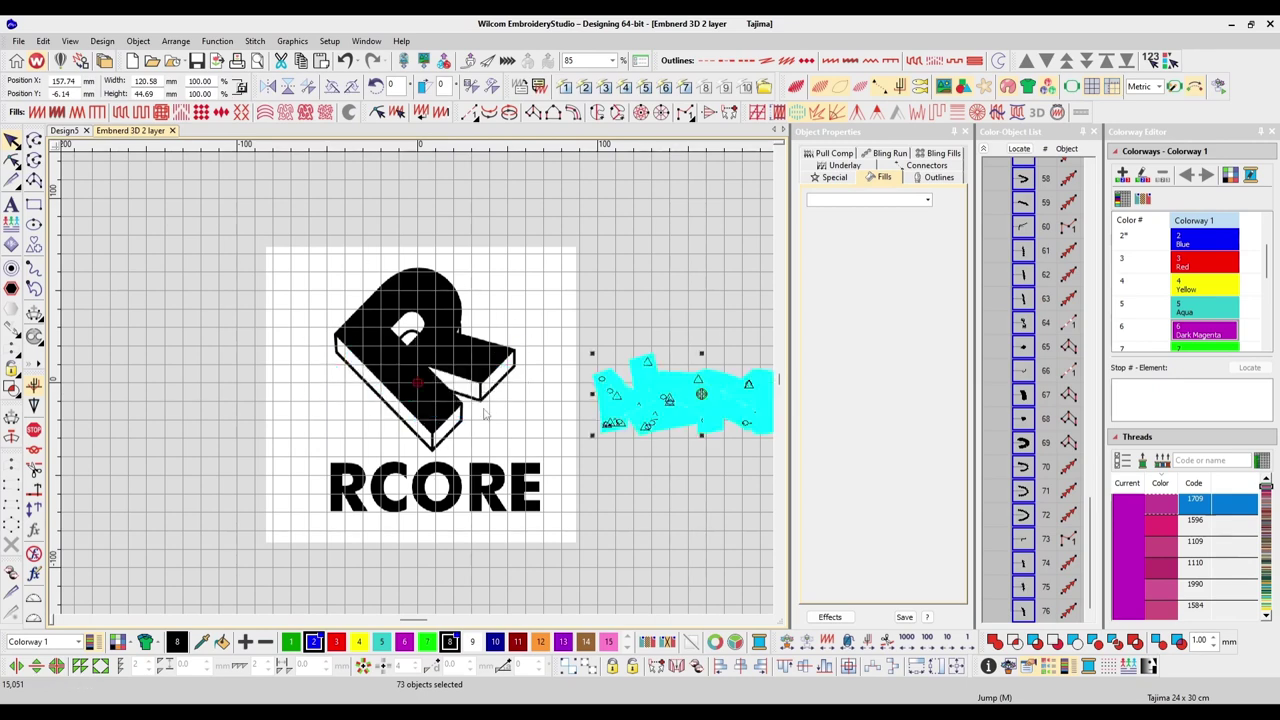
click(470, 368)
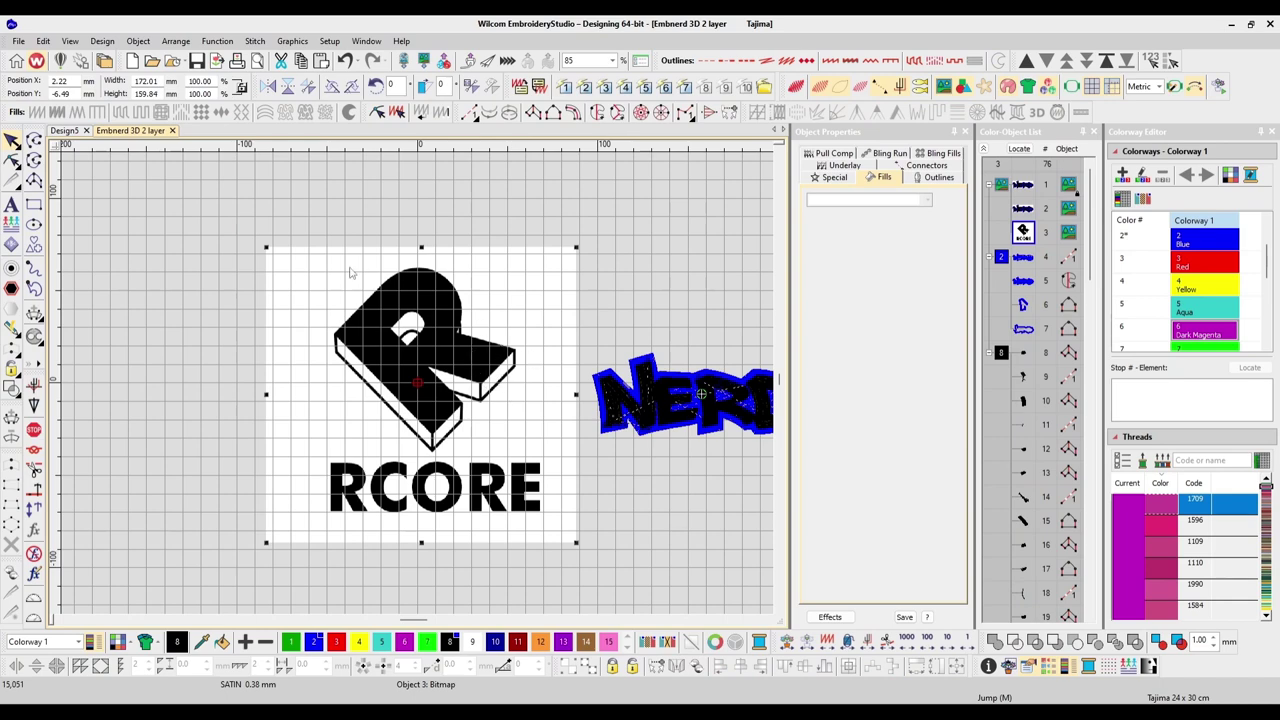
- Undo the moves and the RCORE graphic import, and clear the restored NERD copies above the original lettering
key(ctrl+z)
key(ctrl+z)
key(ctrl+z)
key(ctrl+z)
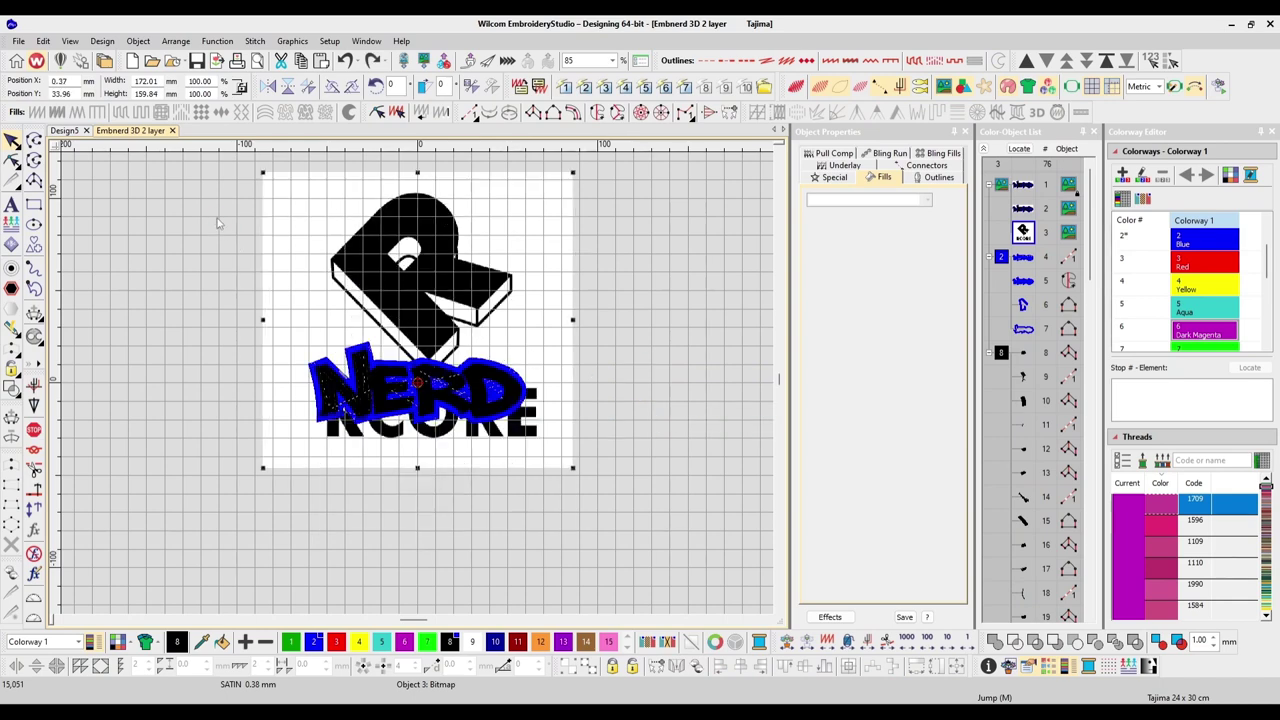
key(ctrl+z)
key(ctrl+z)
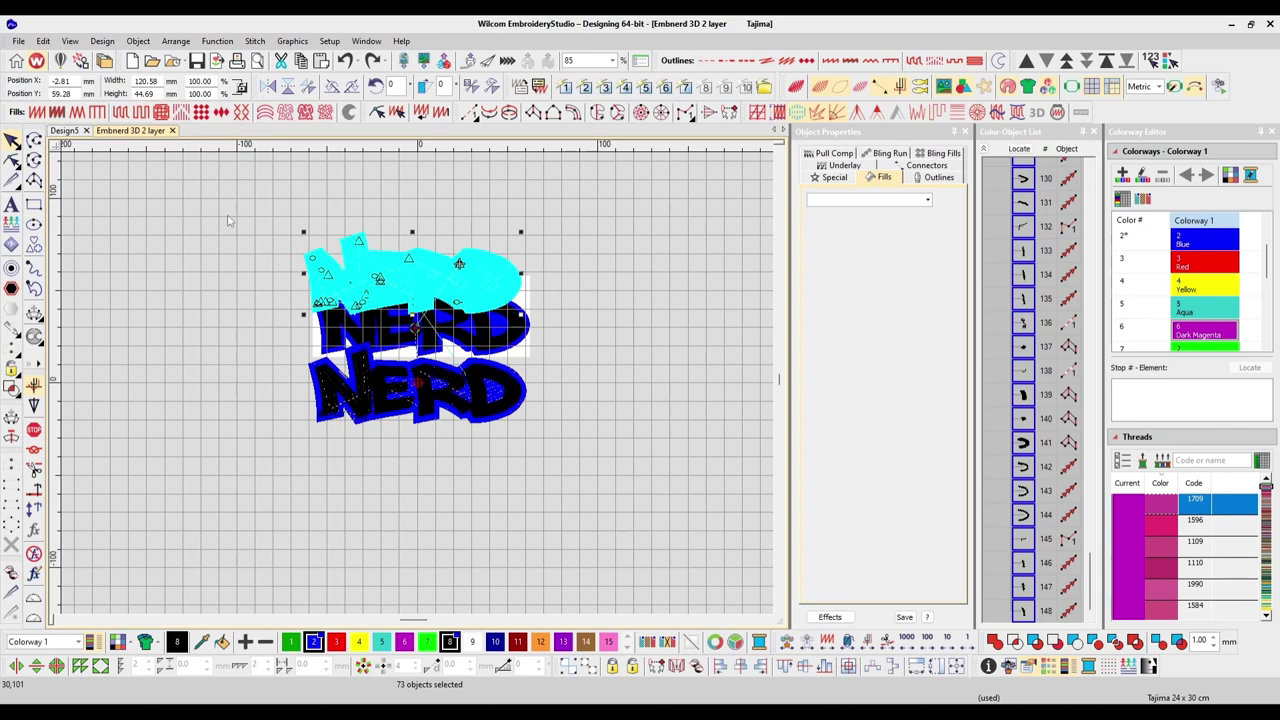
key(ctrl+z)
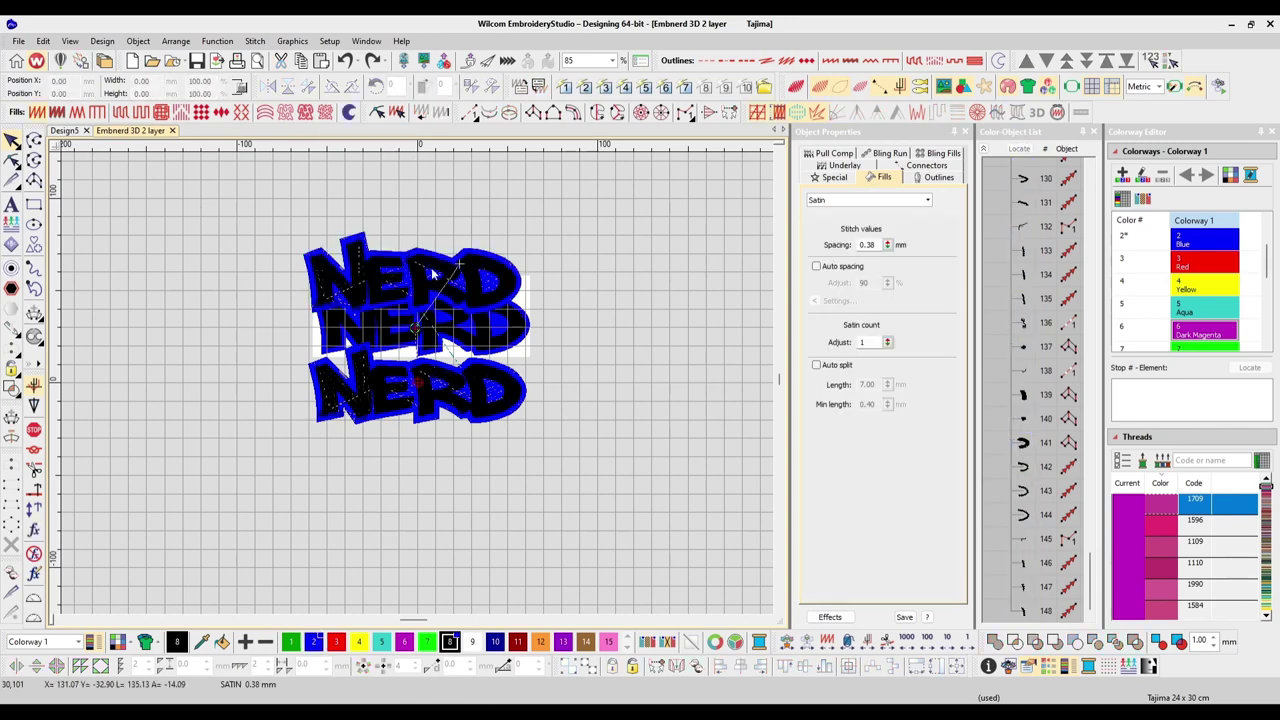
key(ctrl+z)
key(ctrl+z)
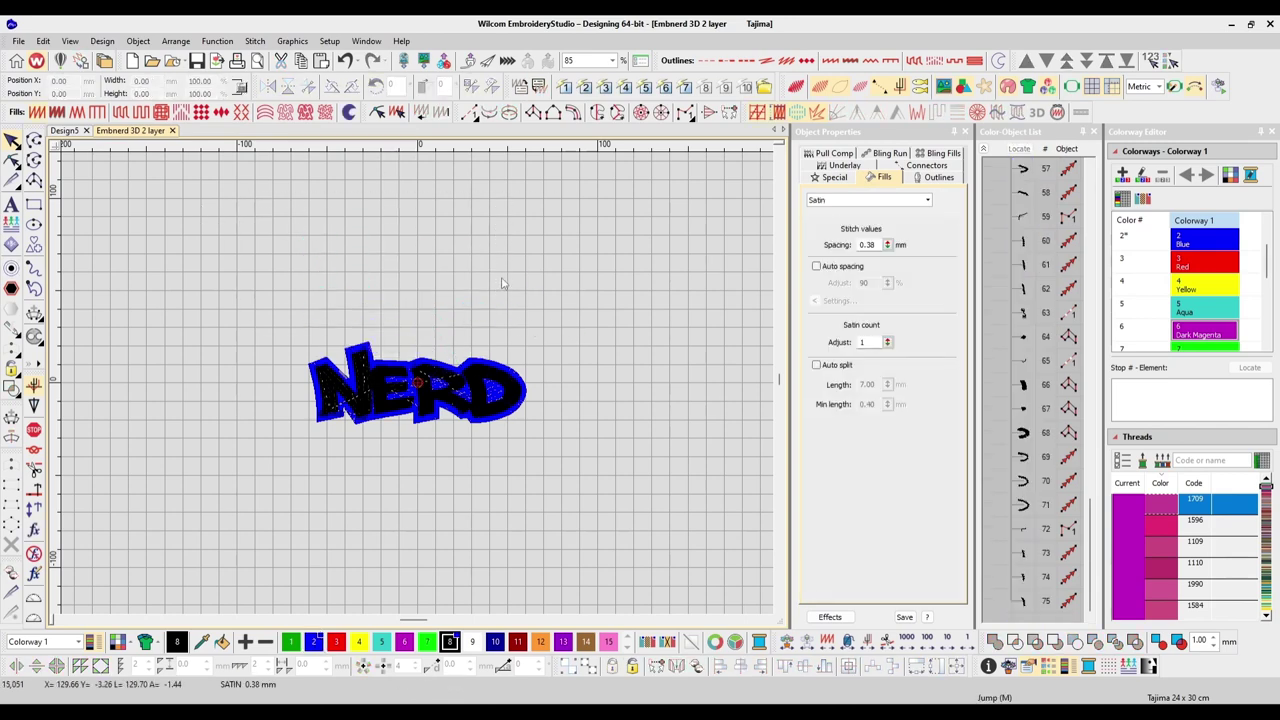
- Examine the multi-decoration export options for the current design and leave them without exporting
click(18, 41)
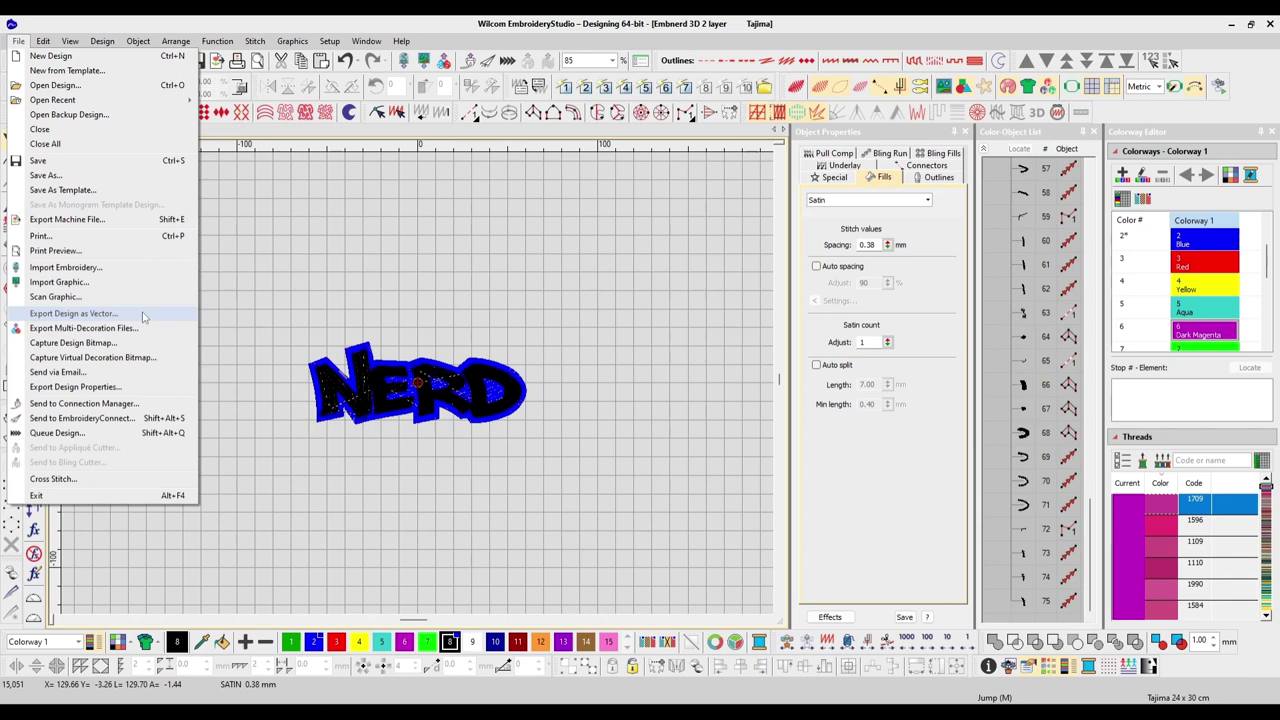
click(78, 334)
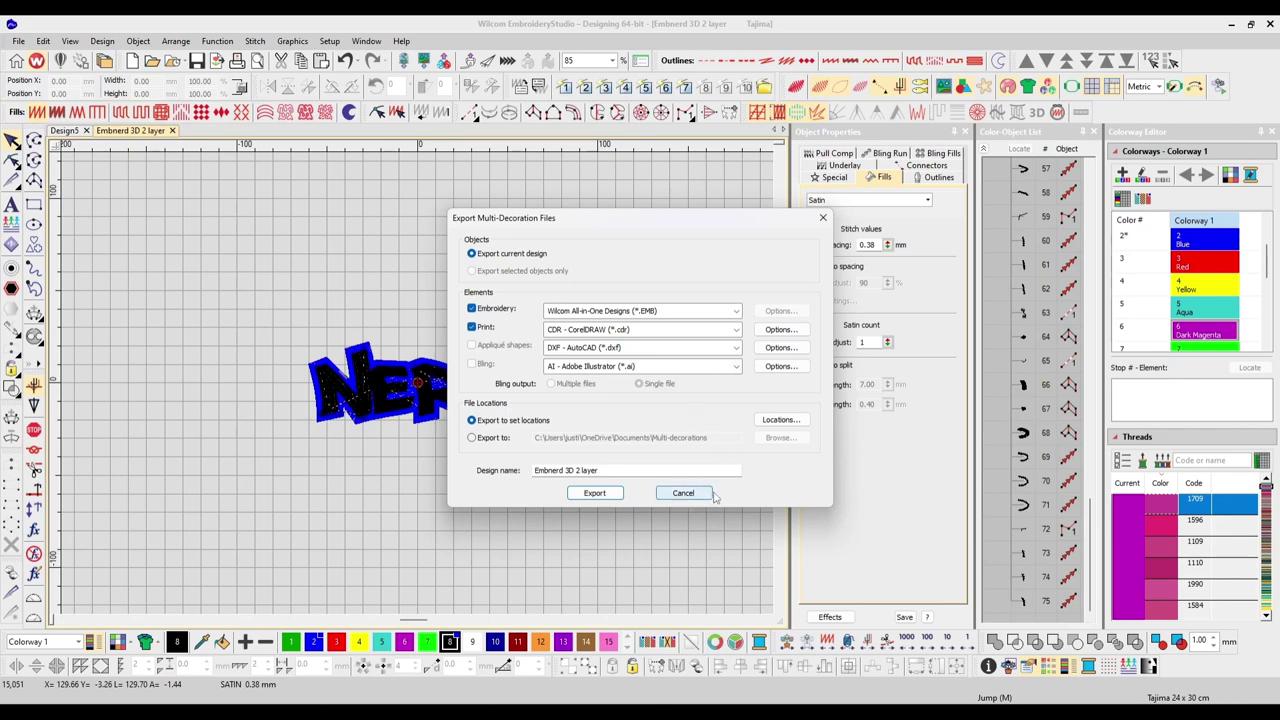
click(683, 493)
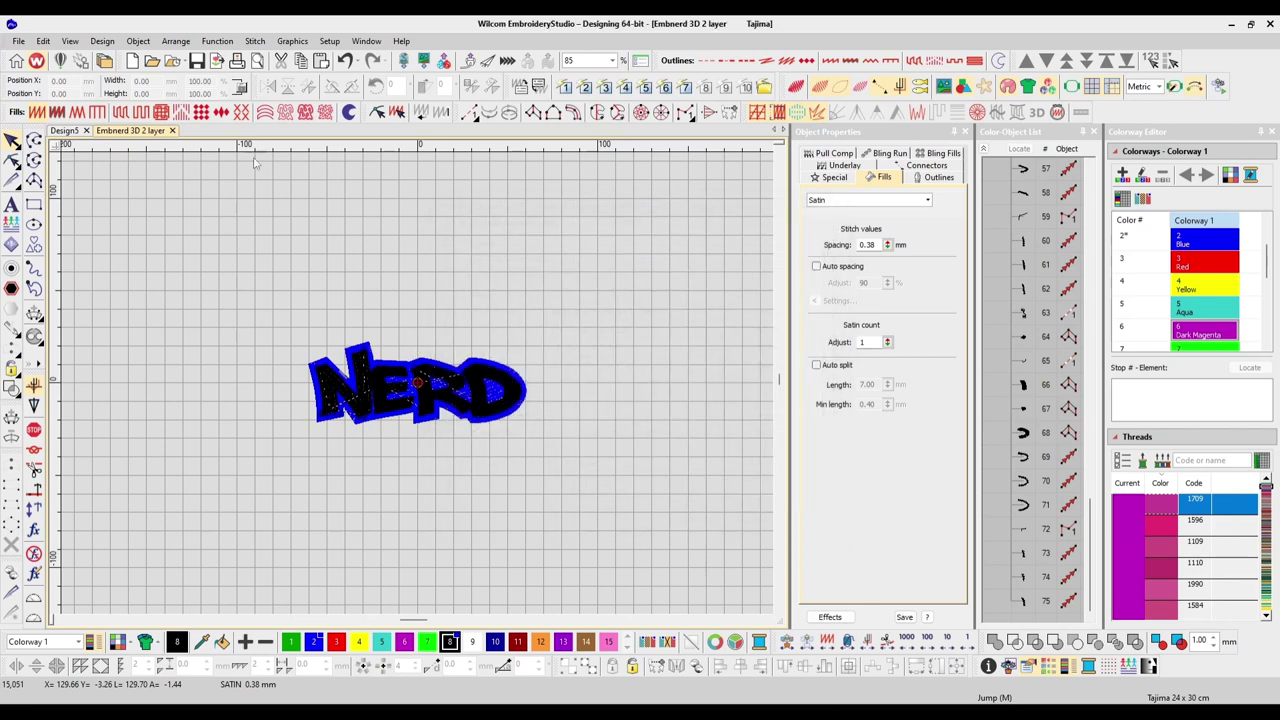
- Examine the selection, output and view options for capturing the design as a bitmap, and leave without capturing
click(18, 41)
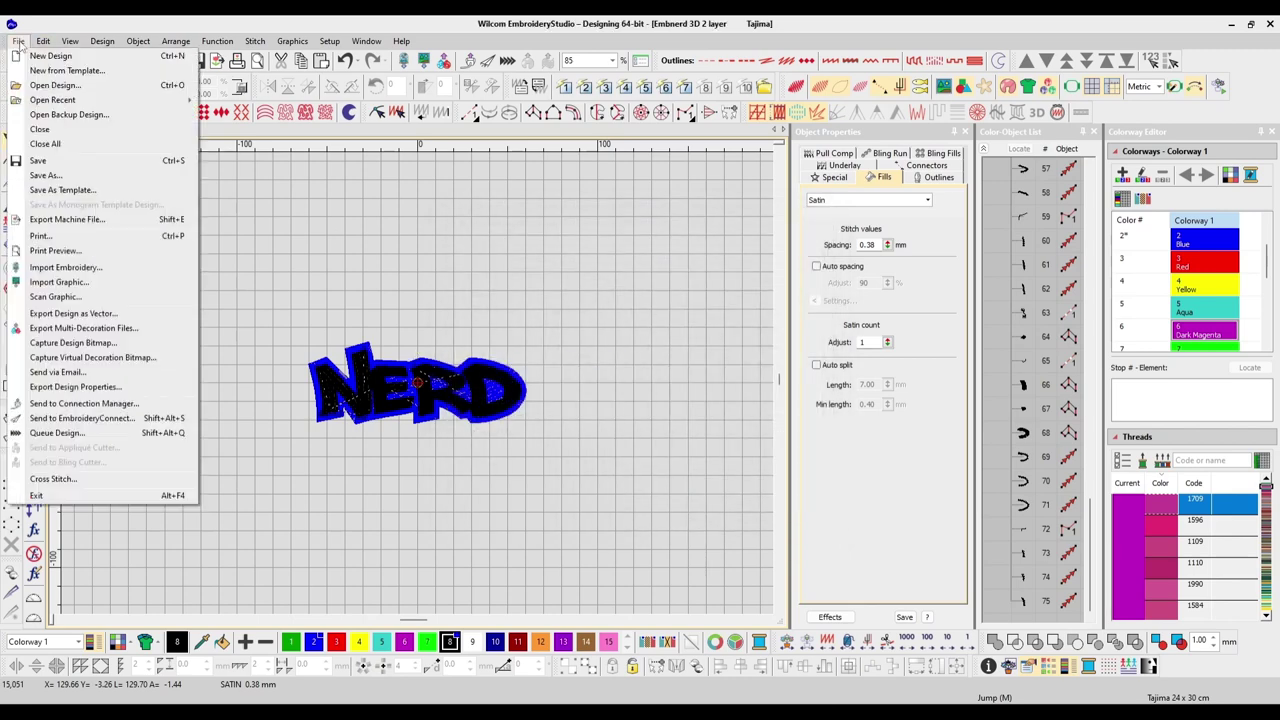
click(80, 343)
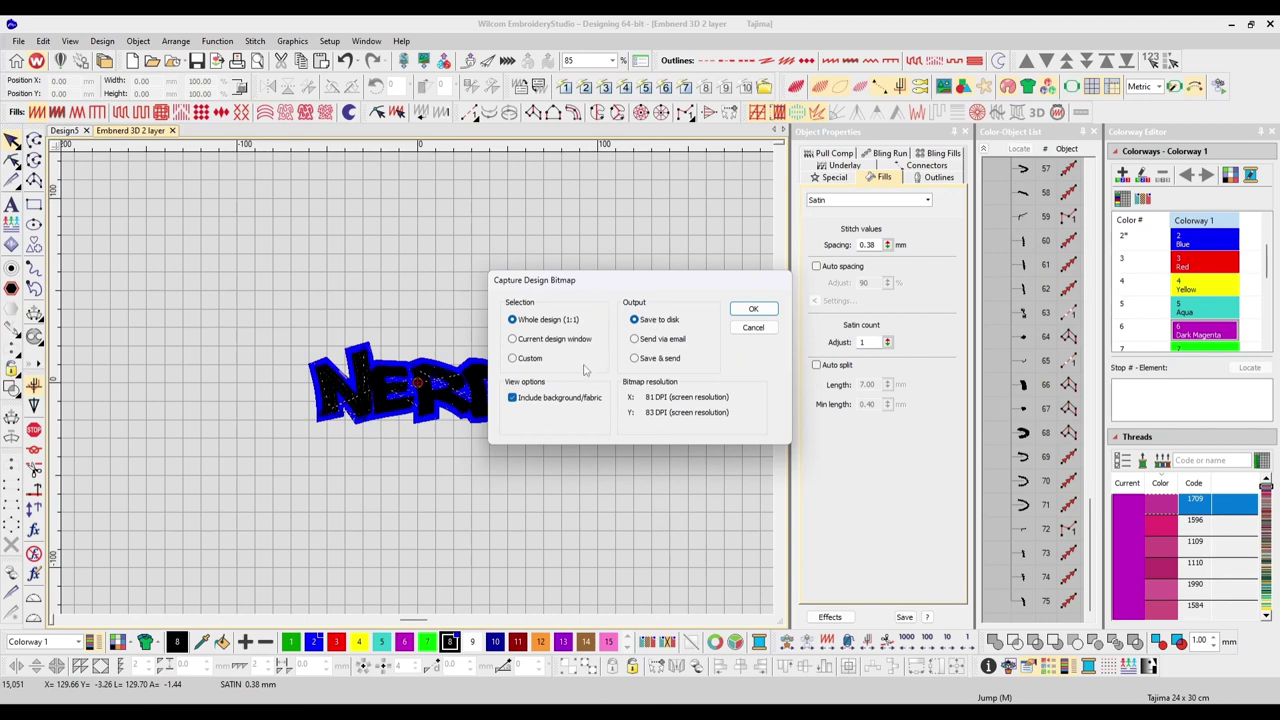
click(758, 332)
- Examine the resolution and size settings for capturing a virtual decoration bitmap, and leave without capturing
click(18, 41)
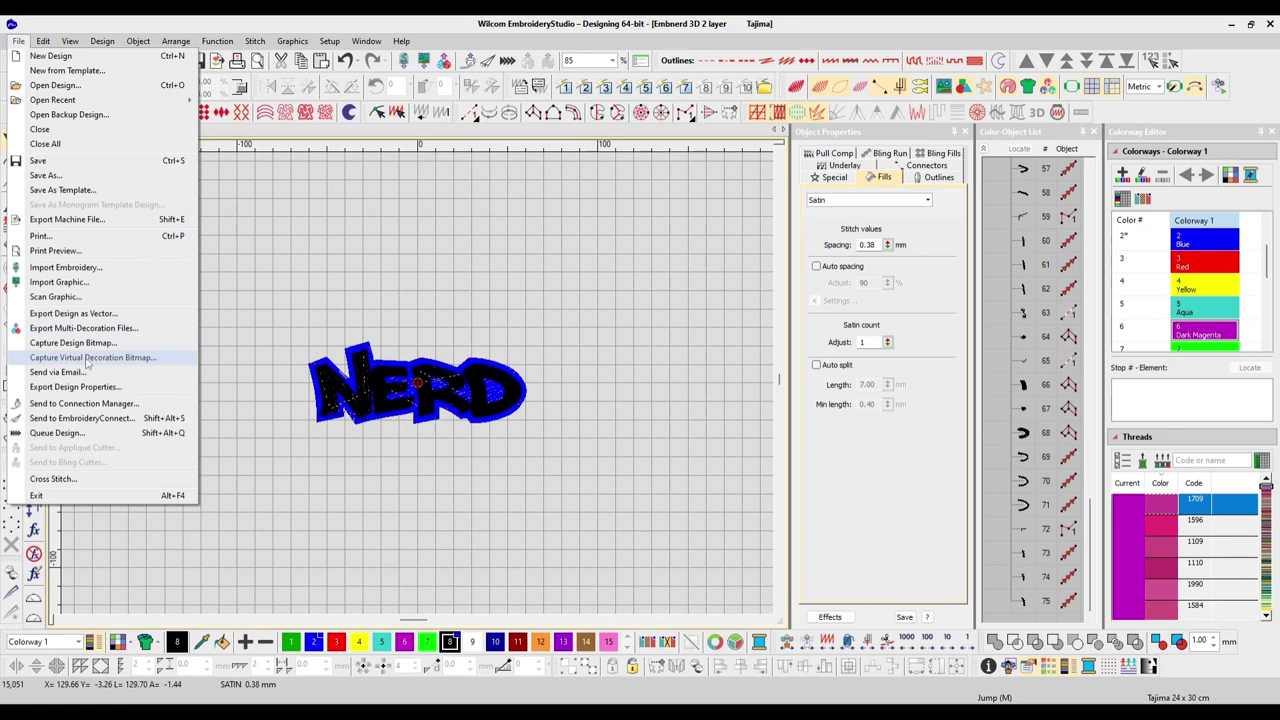
click(152, 358)
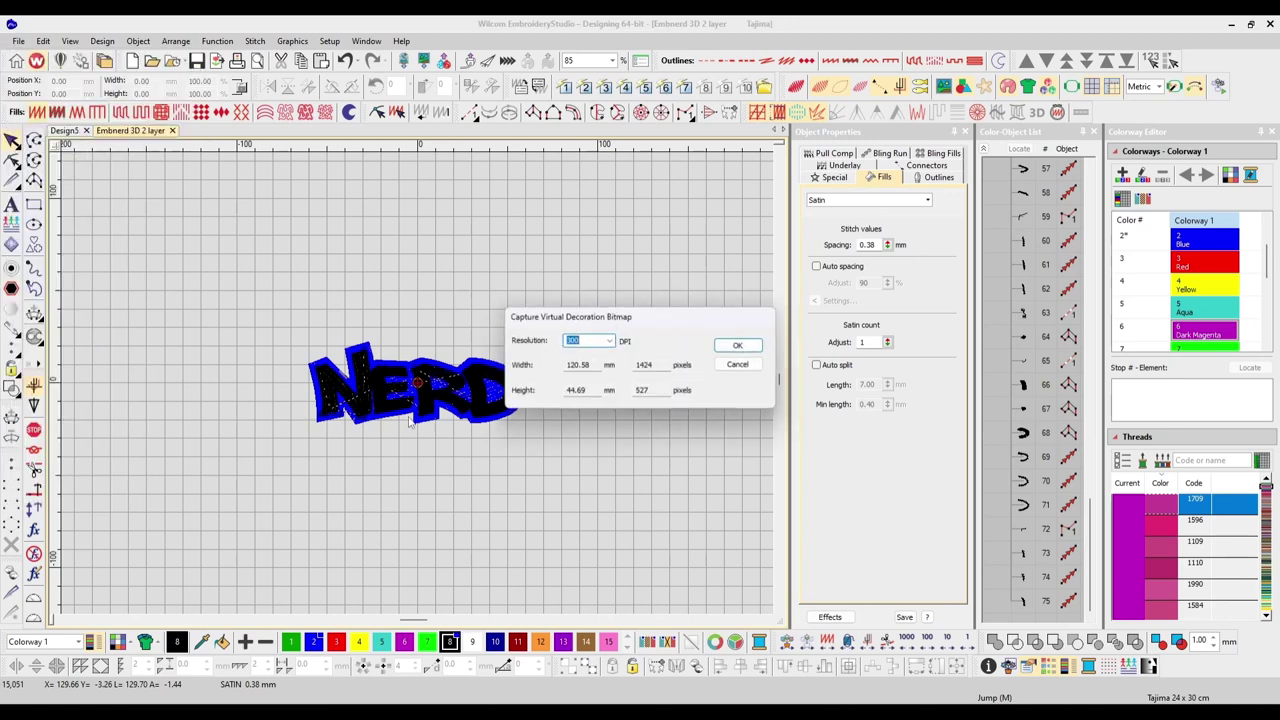
drag(652, 326, 471, 210)
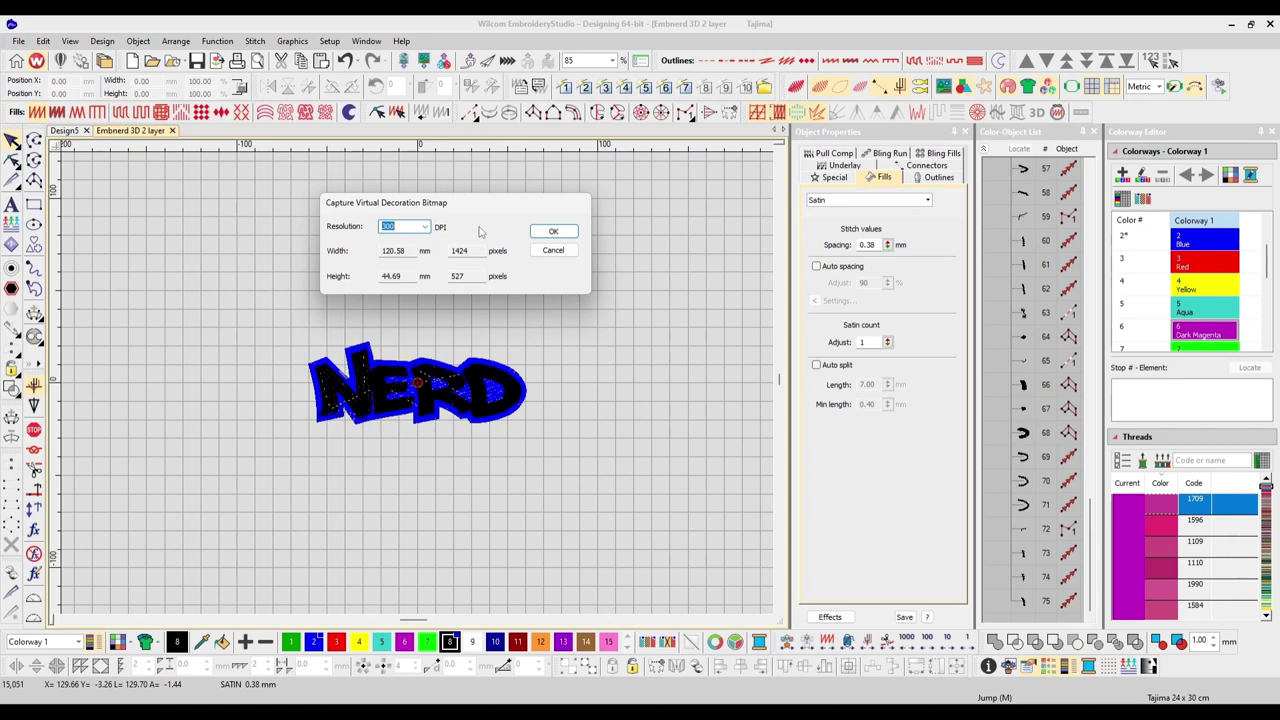
click(553, 250)
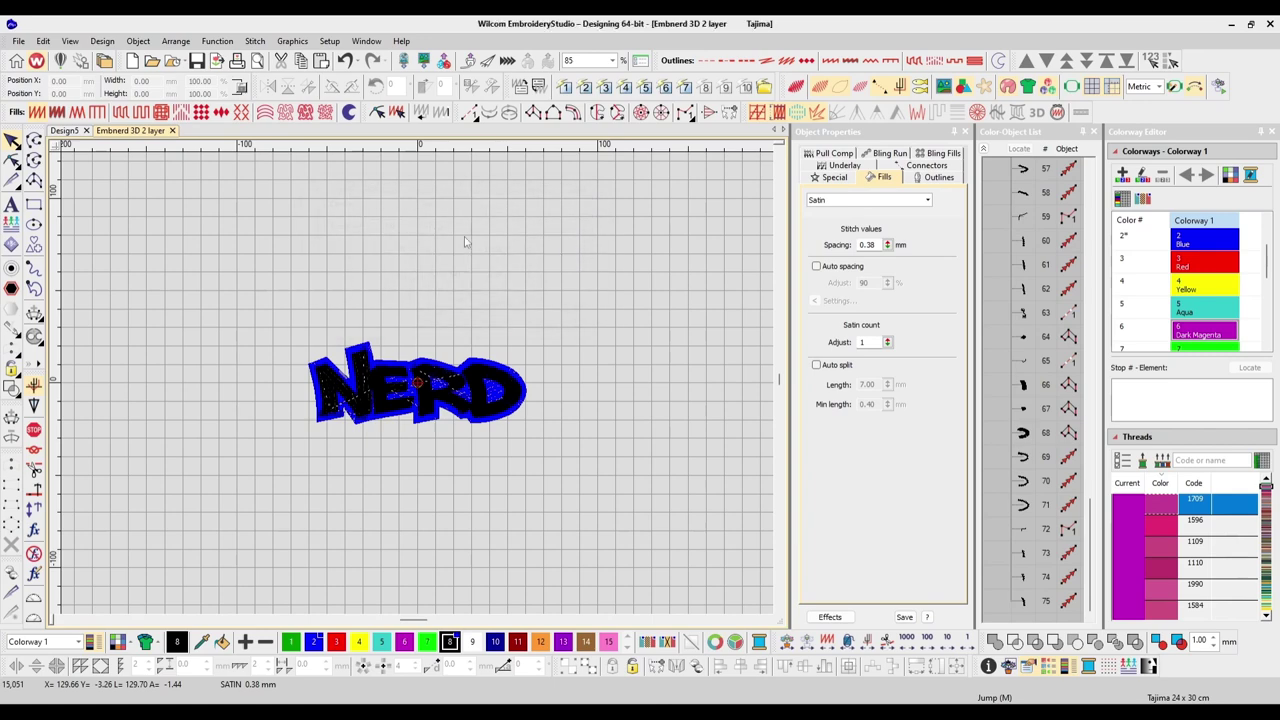
- Try exporting the design properties and decline creating new machine runtime settings
click(18, 41)
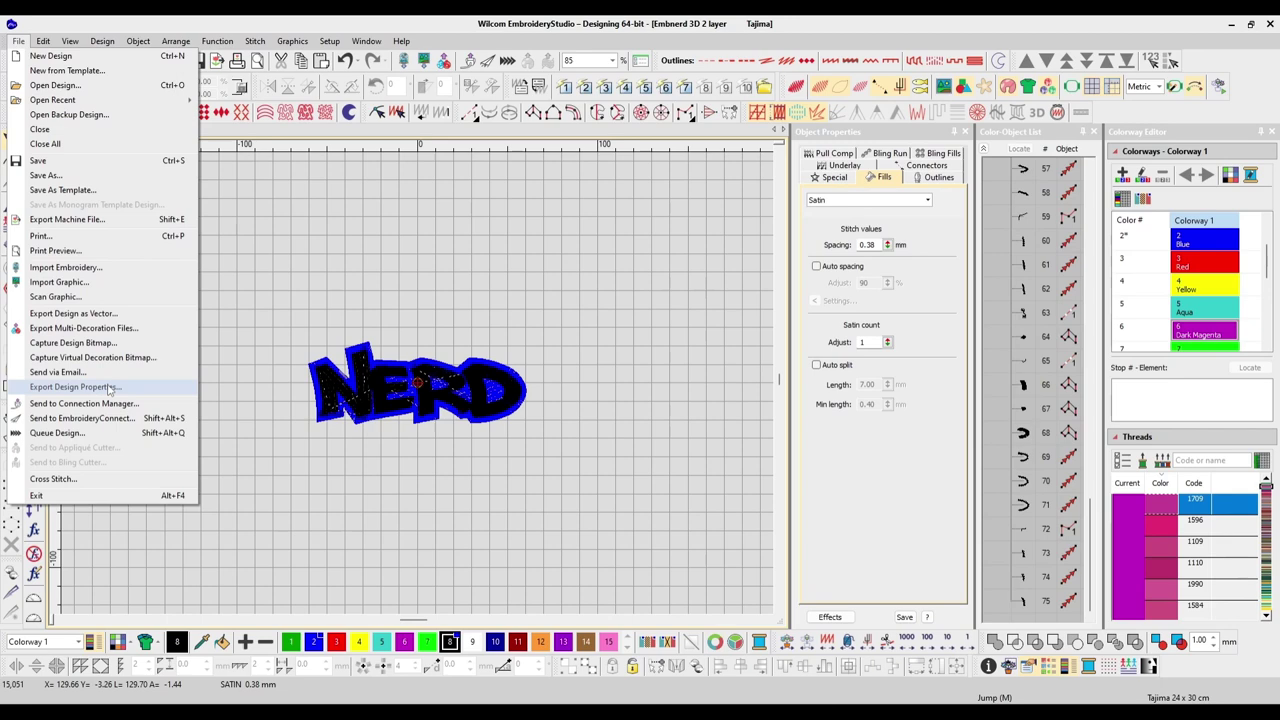
click(97, 389)
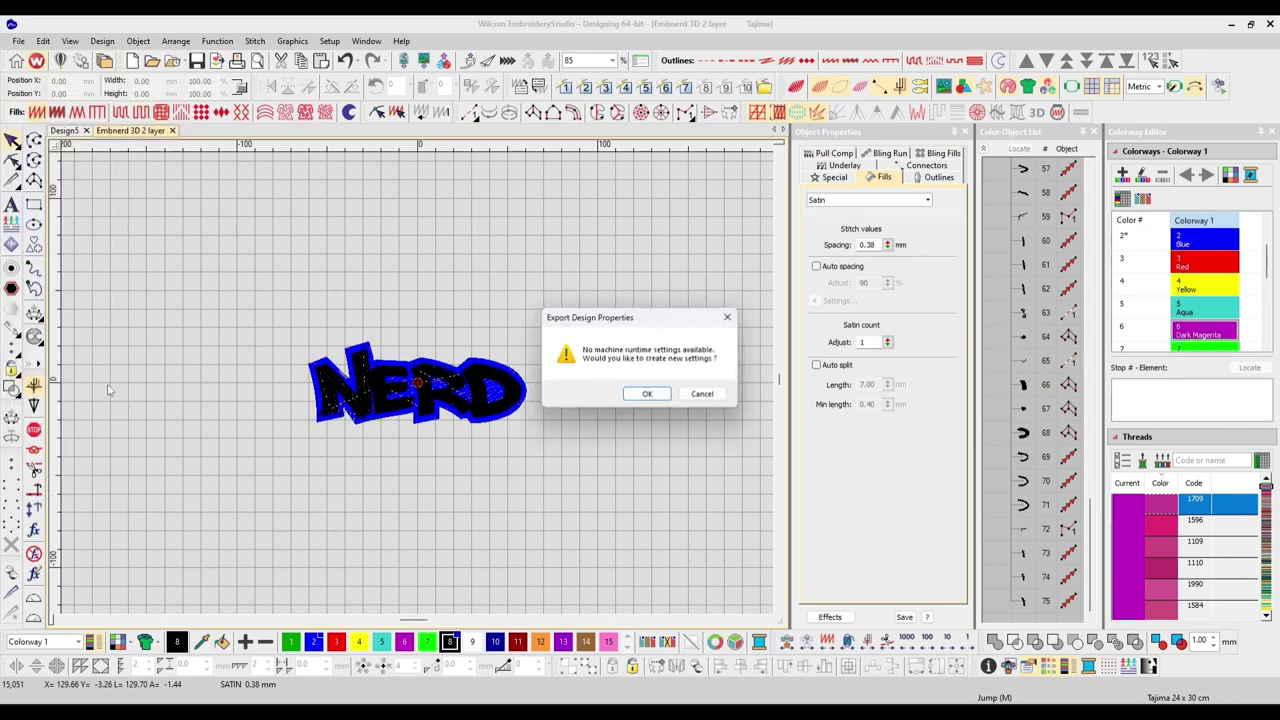
click(703, 395)
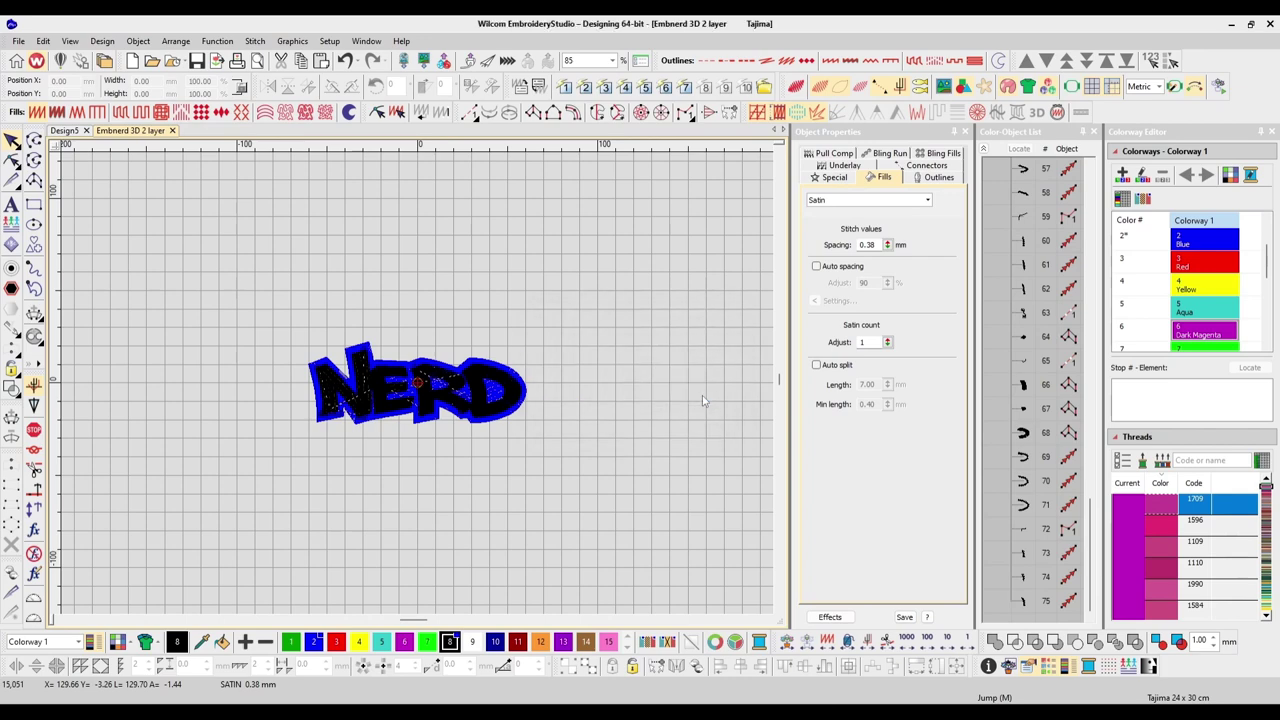
- Undo and then redo the deletion of the NERD copy above the original lettering
click(18, 41)
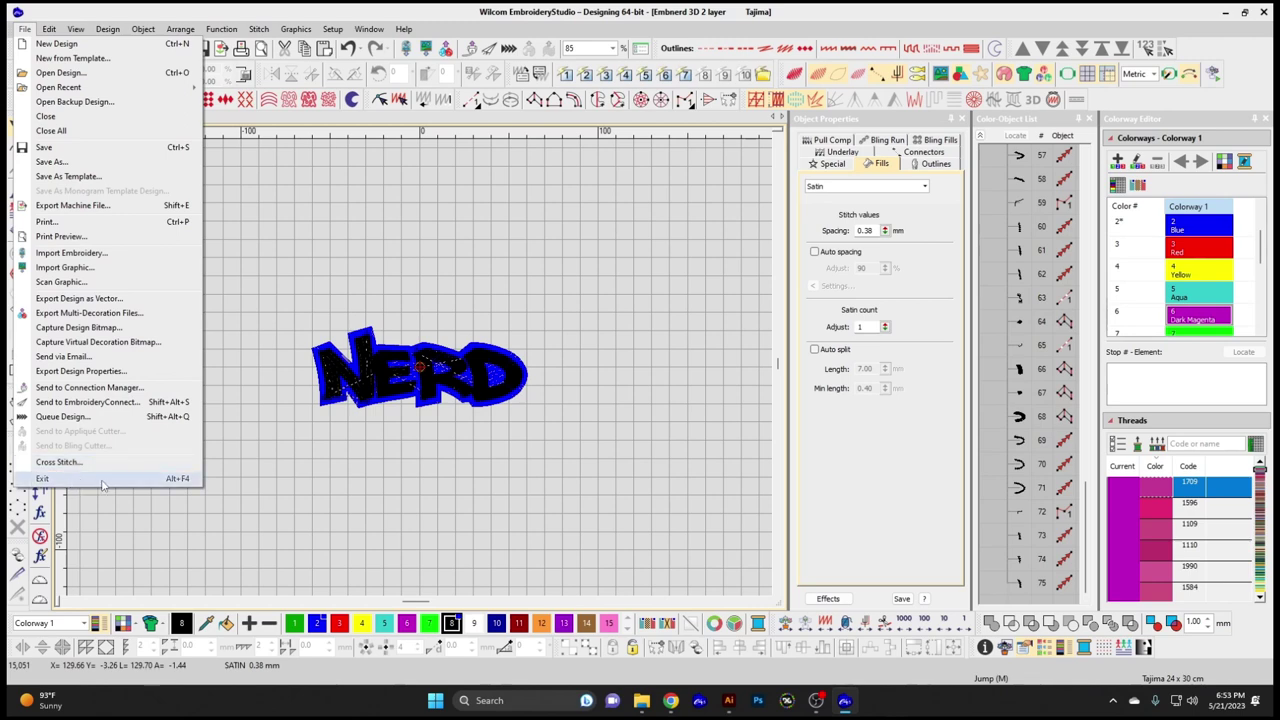
mouse_move(50, 29)
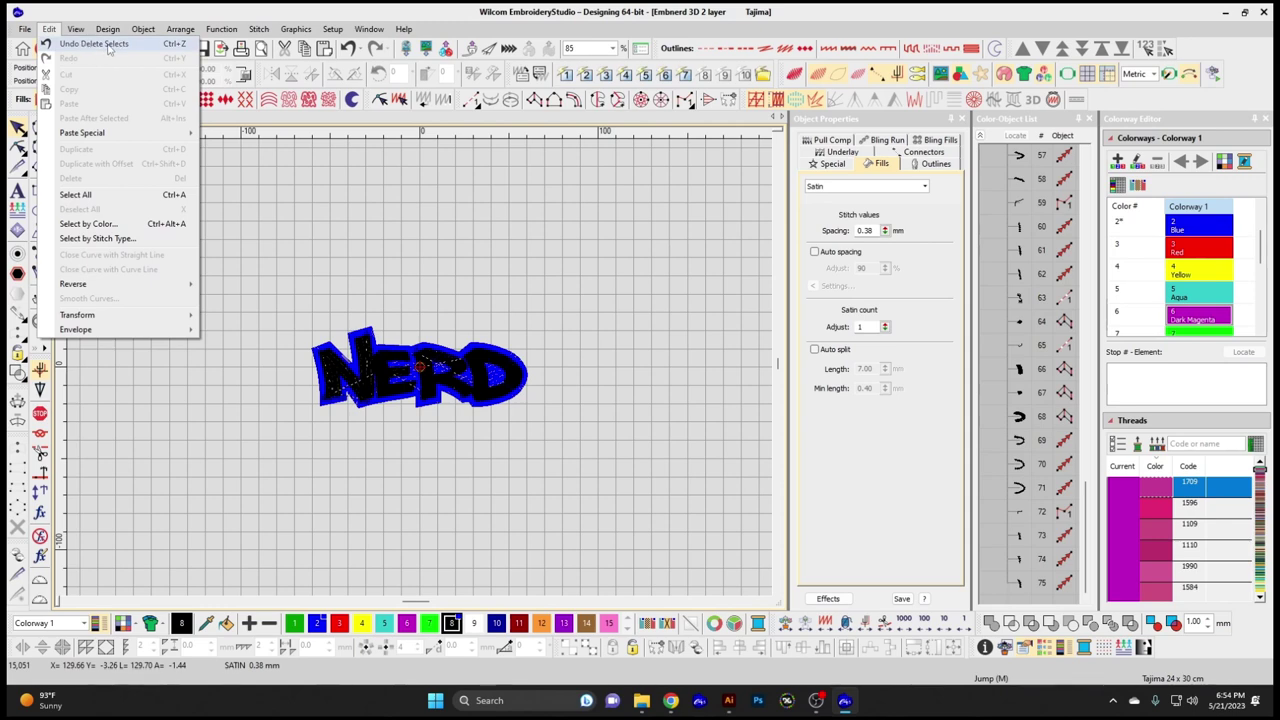
click(109, 48)
click(48, 28)
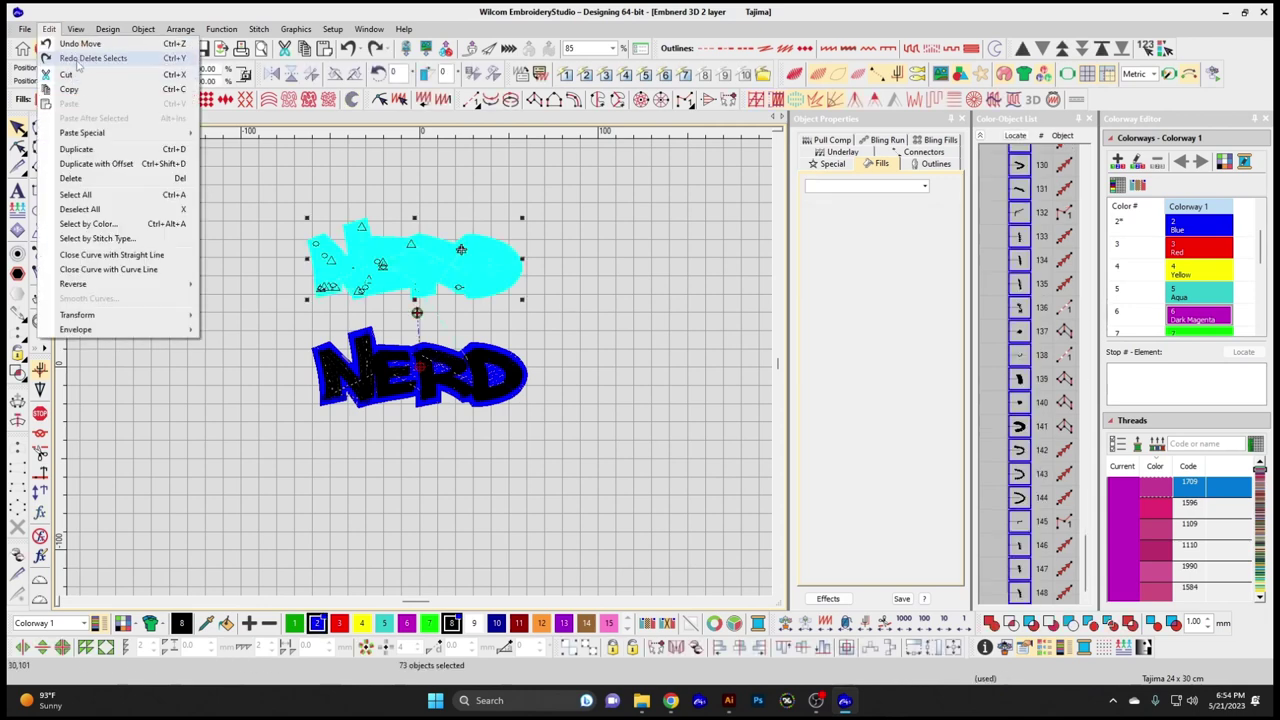
click(139, 62)
- Cut the whole NERD lettering from the design and paste it back in place
drag(222, 254, 583, 456)
click(48, 28)
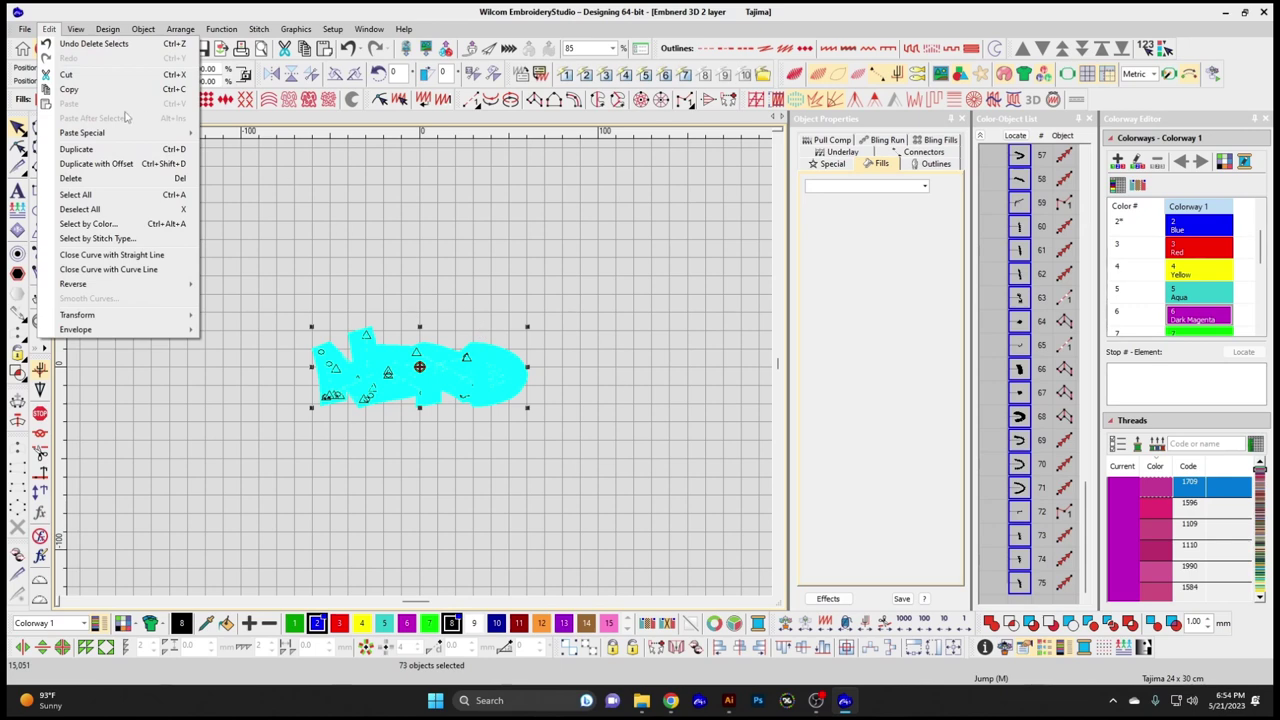
click(85, 76)
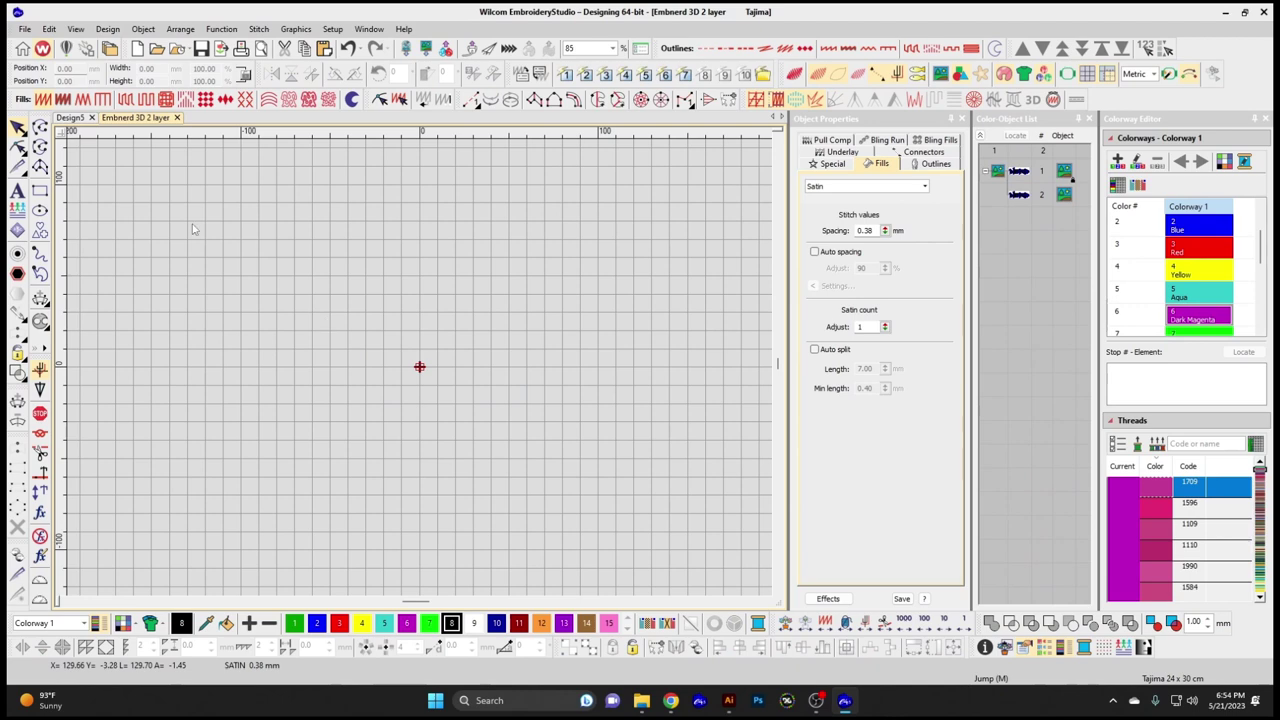
click(49, 29)
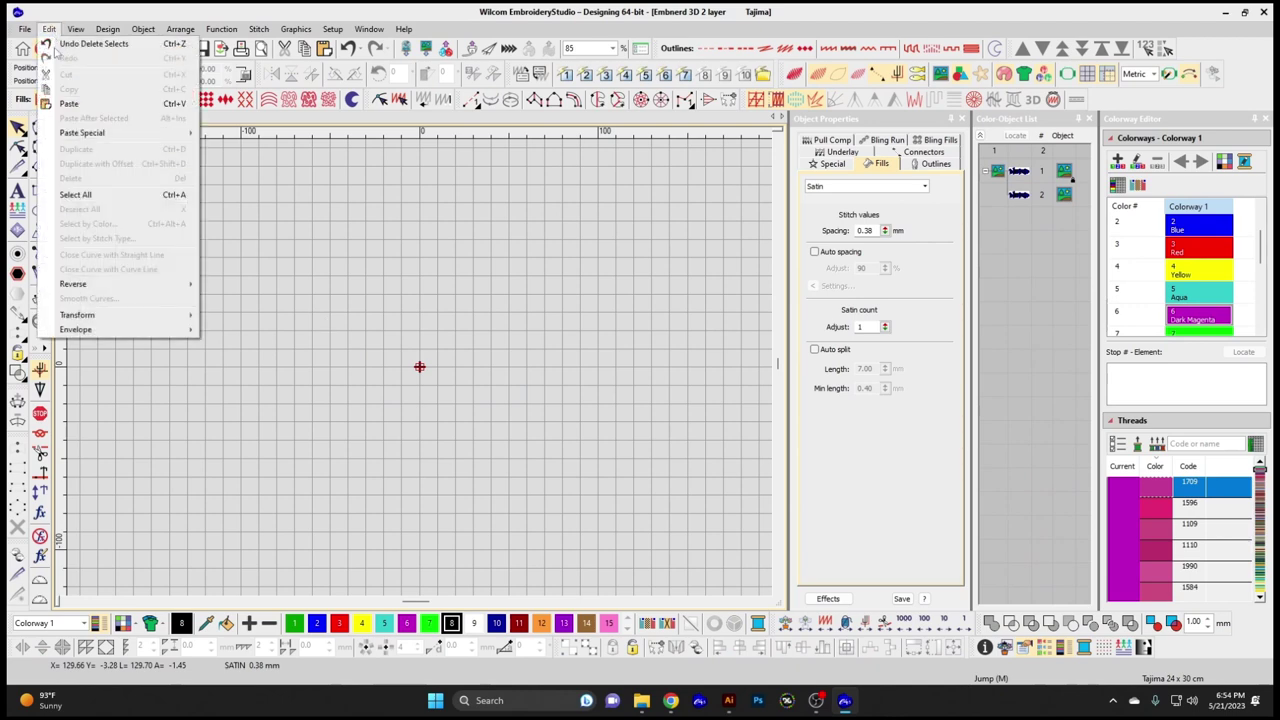
click(72, 104)
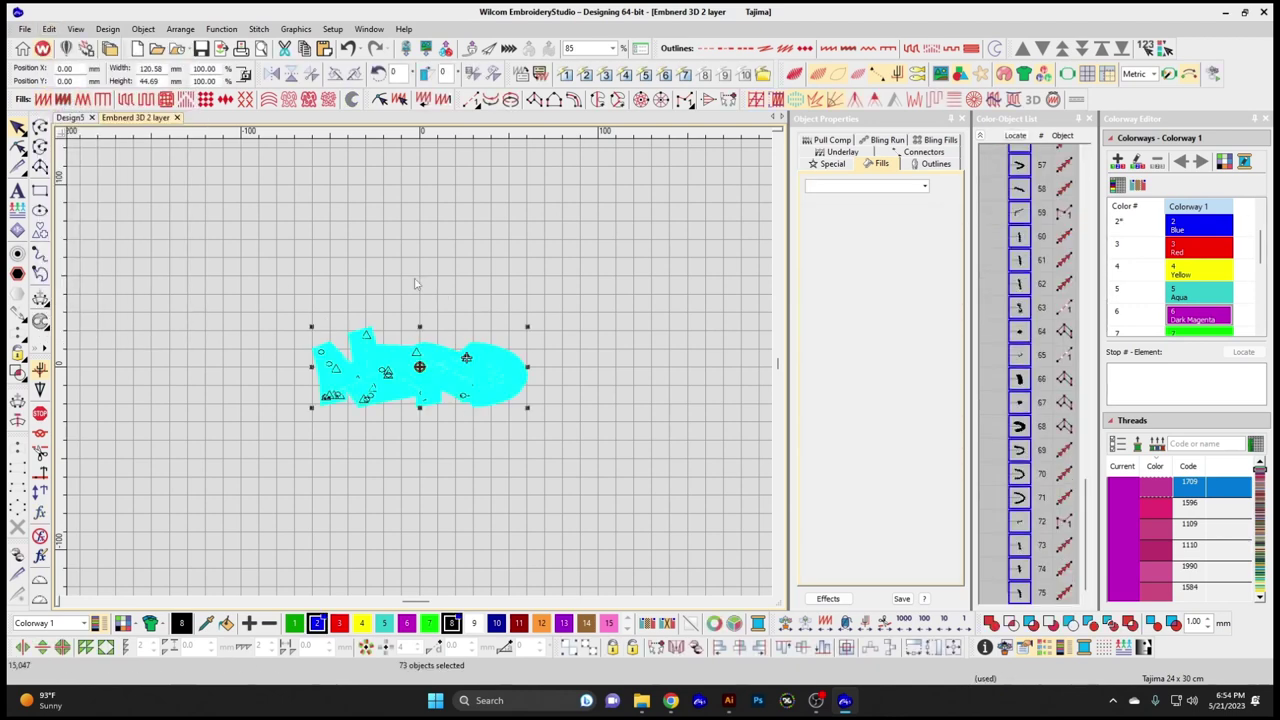
- Copy the NERD lettering and move the original down to about X 2.22 mm, Y -48.04 mm
click(49, 29)
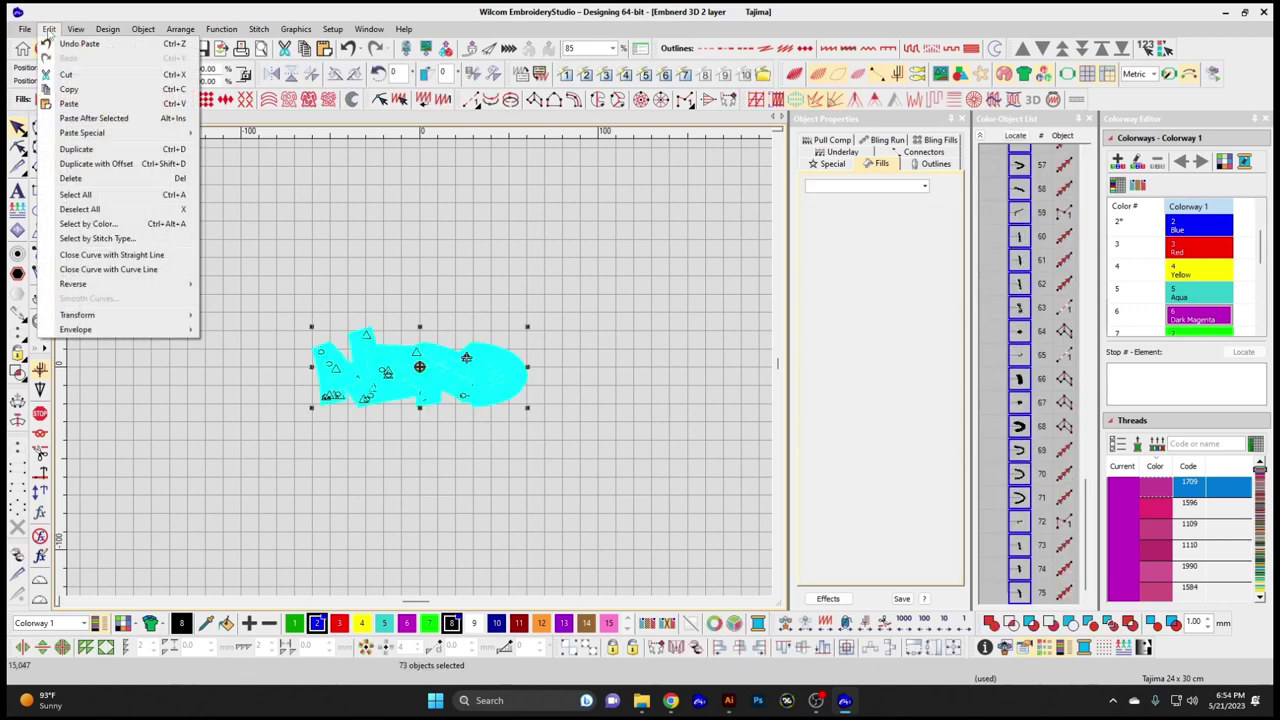
click(86, 90)
drag(277, 271, 660, 472)
drag(405, 378, 428, 451)
click(405, 333)
- Paste the copied NERD lettering above the moved original and deselect it
click(49, 29)
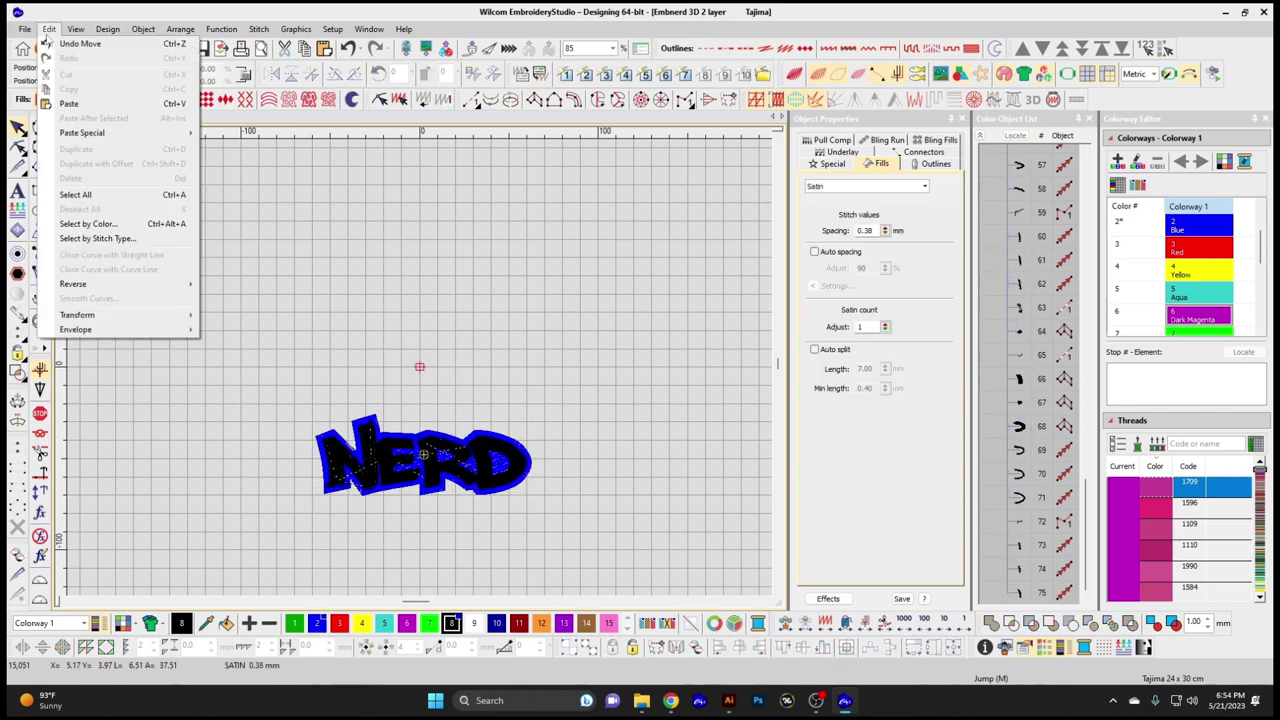
click(100, 104)
click(497, 336)
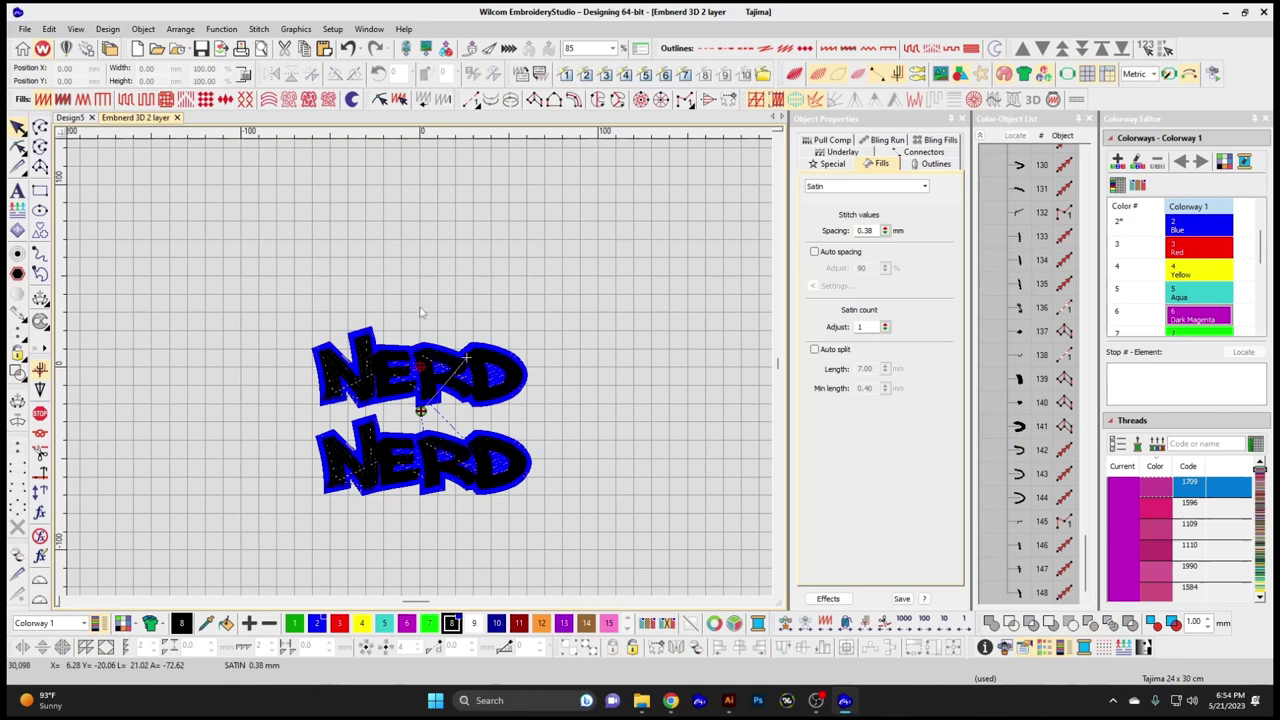
- Remove the pasted NERD lettering above the moved original and select all remaining objects
key(Delete)
key(ctrl+a)
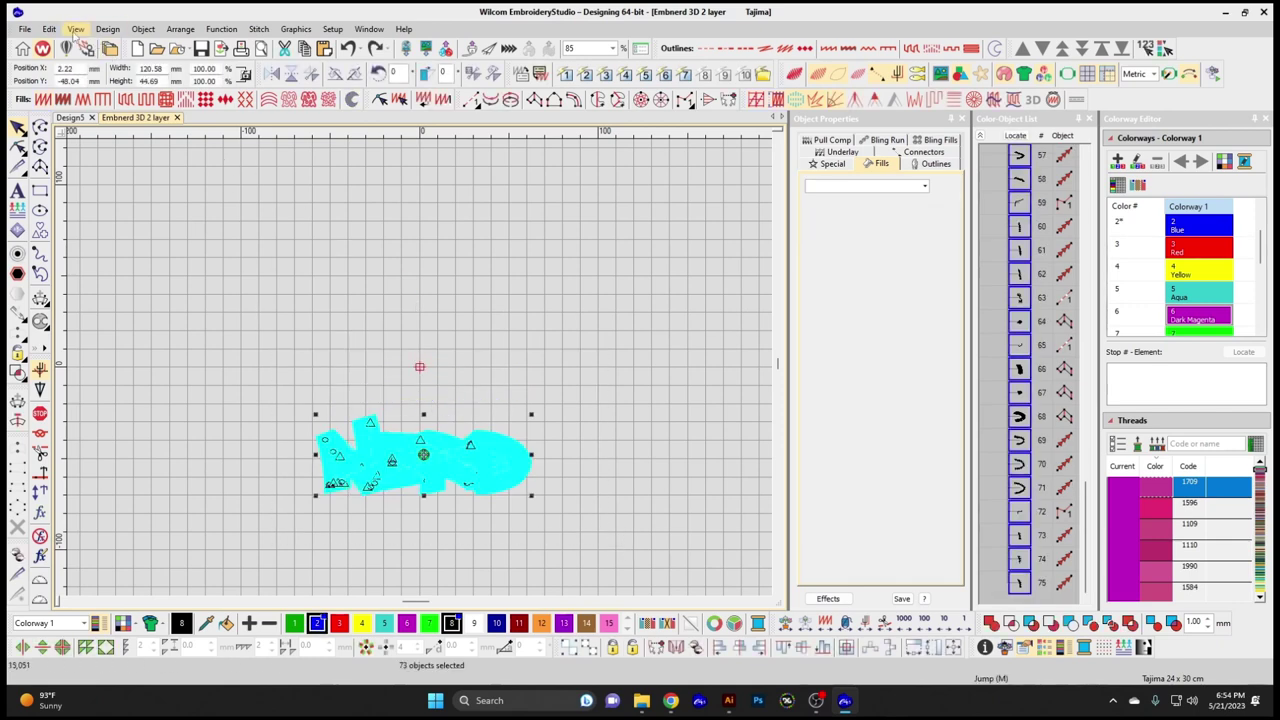
click(49, 29)
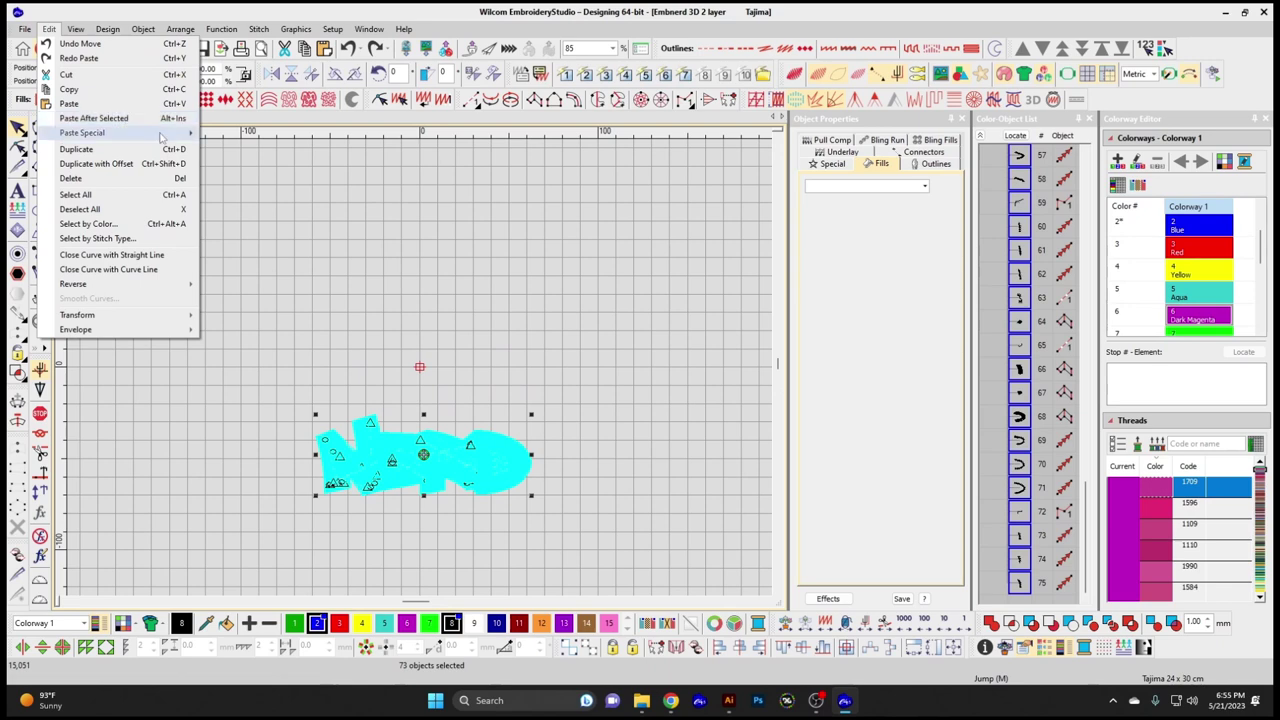
click(323, 194)
- Move the blue satin outline off the NERD lettering, up to about X -29.82 mm, Y 49.85 mm
click(369, 451)
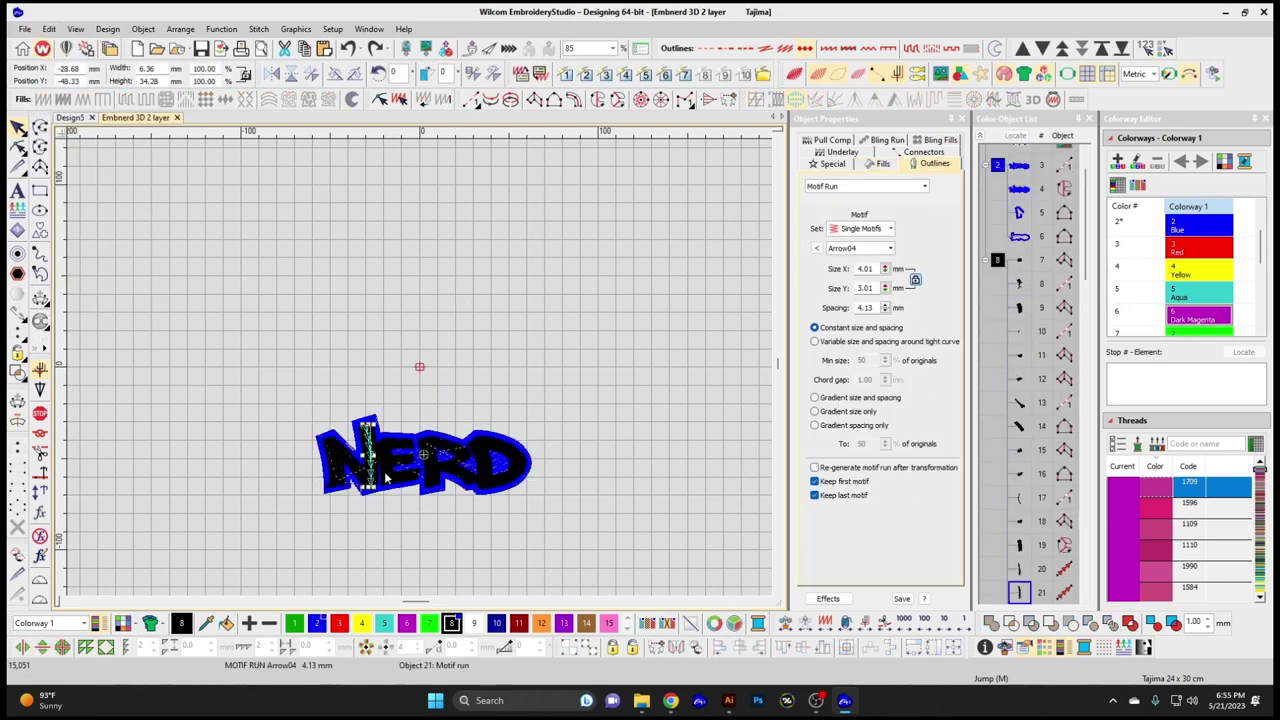
click(378, 418)
drag(379, 424, 328, 306)
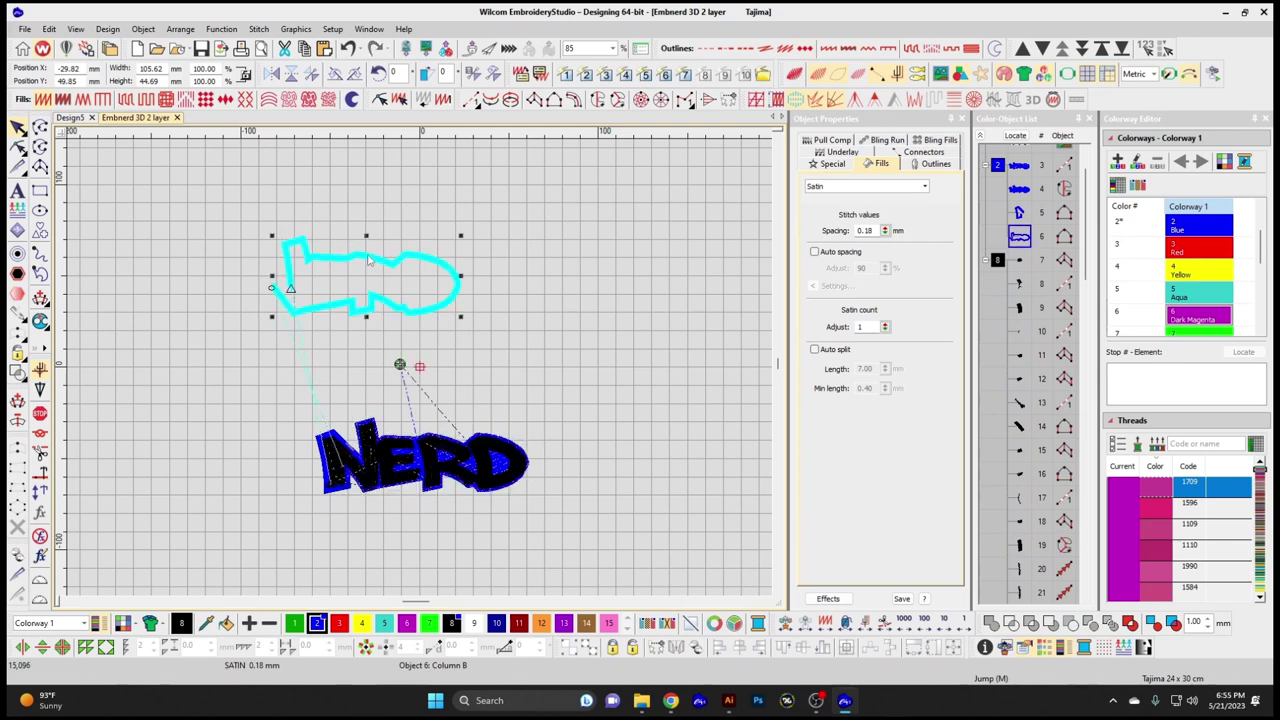
- Paste a copy of the moved satin outline at the end of the object sequence and remove it again
click(49, 28)
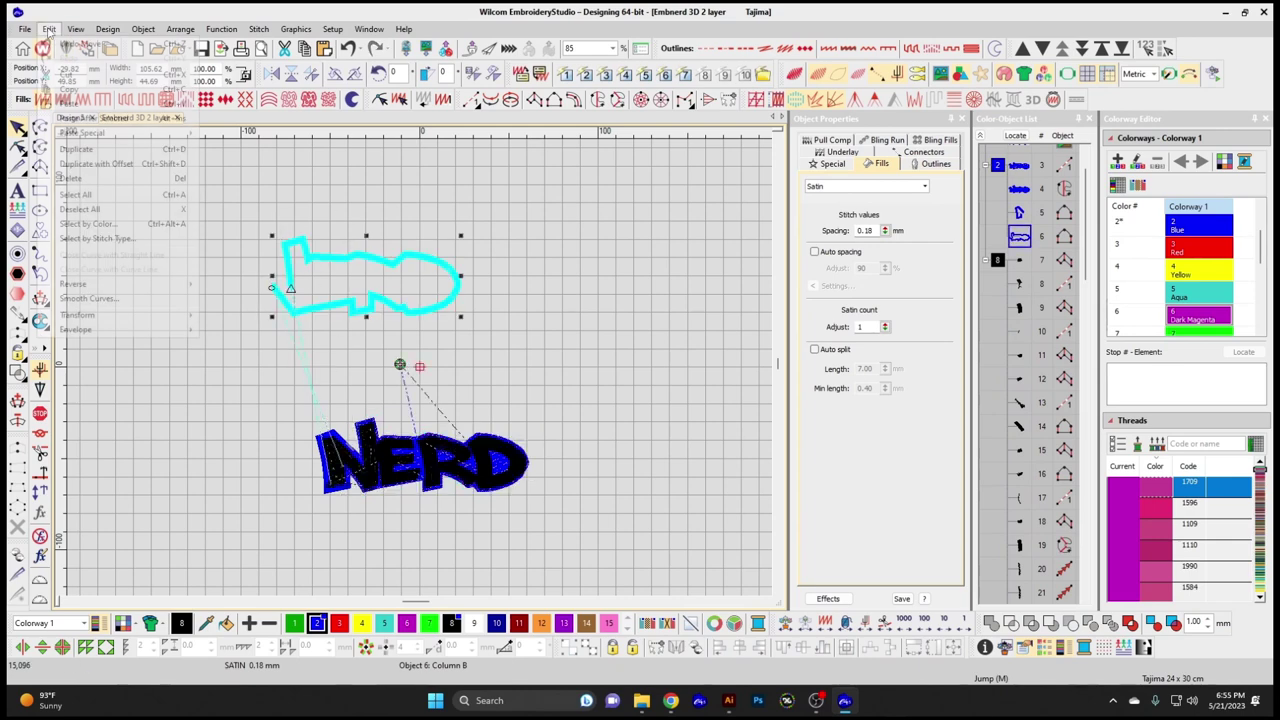
click(93, 92)
click(49, 28)
click(93, 104)
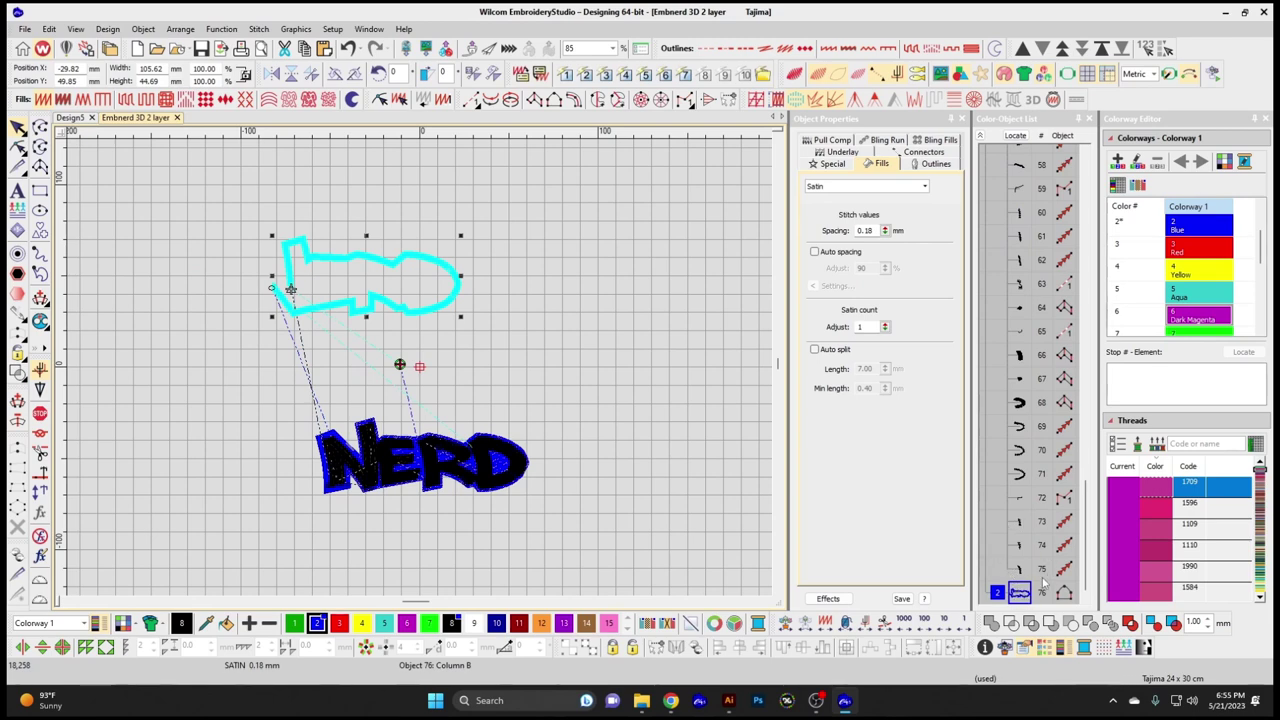
key(Delete)
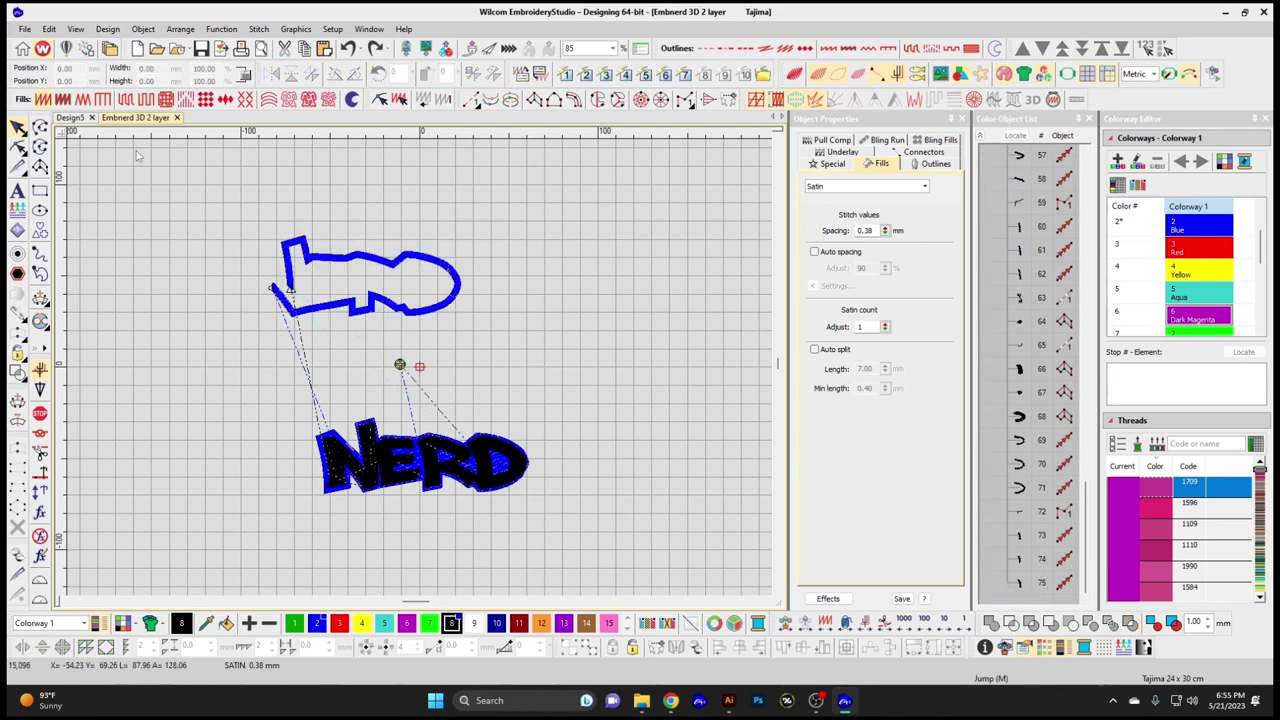
- Copy the upper satin outline and paste the copy directly after the selected original in the object sequence
click(48, 29)
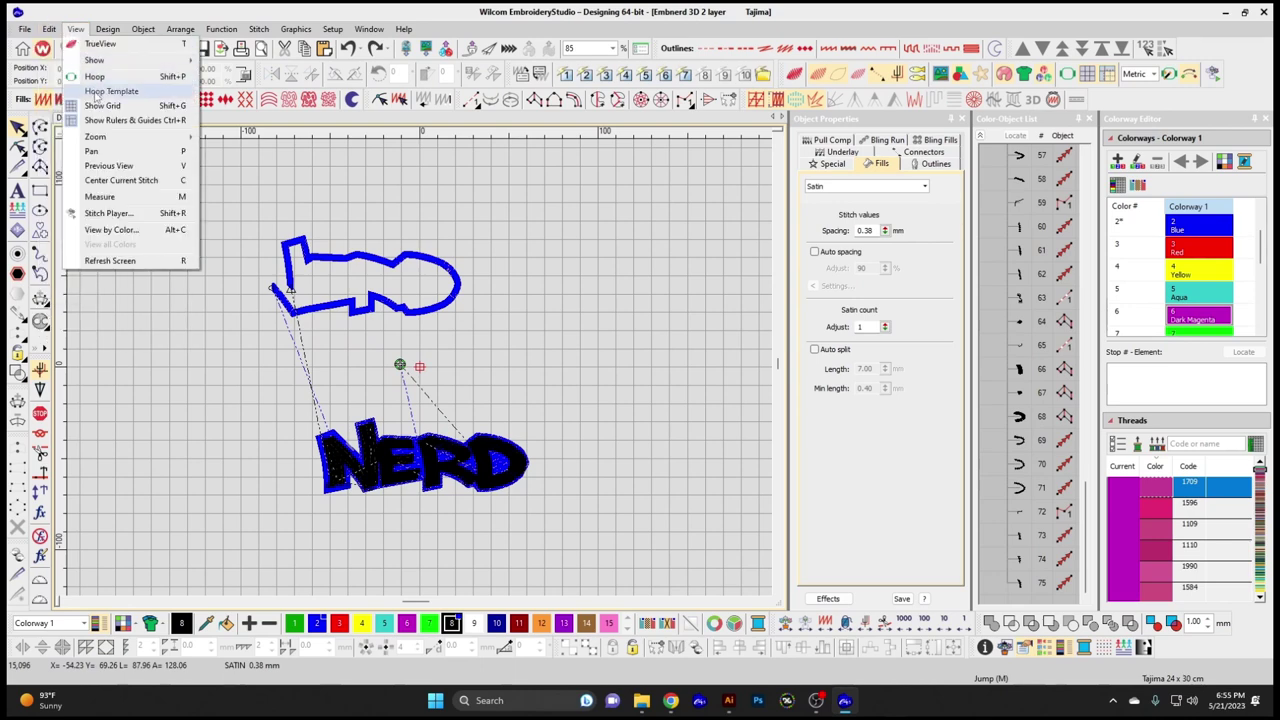
mouse_move(48, 29)
click(100, 133)
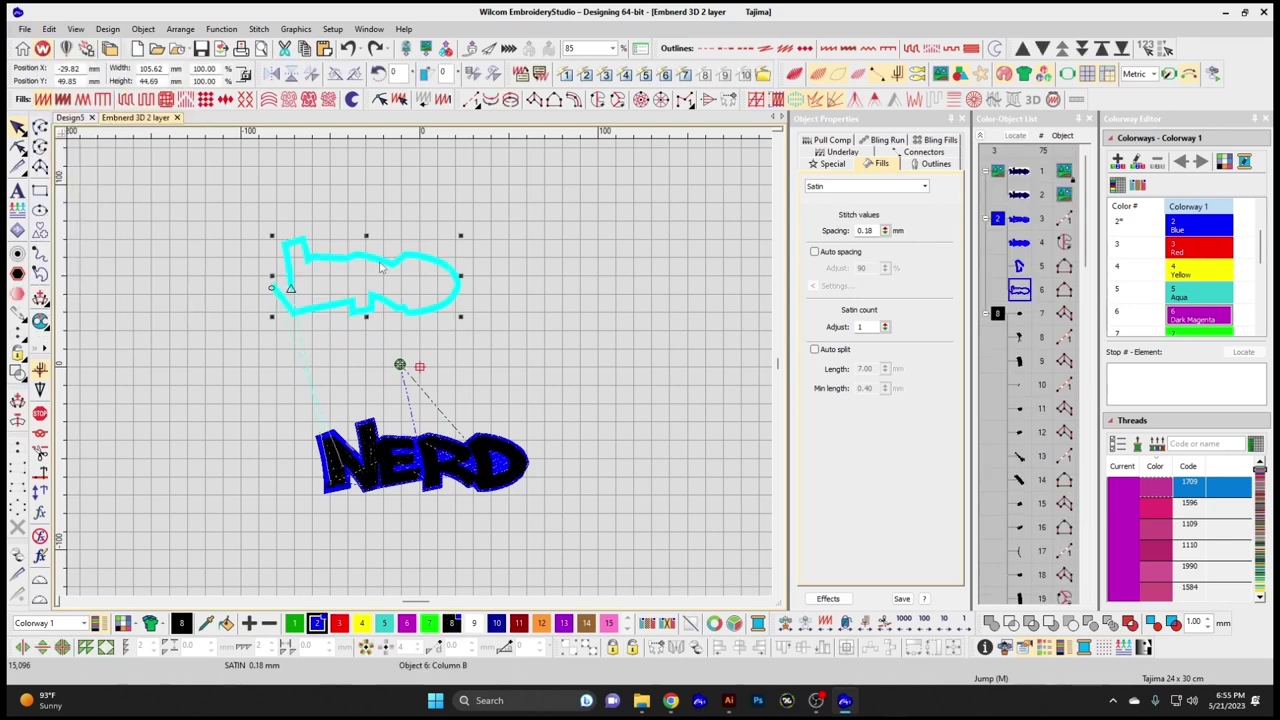
click(48, 29)
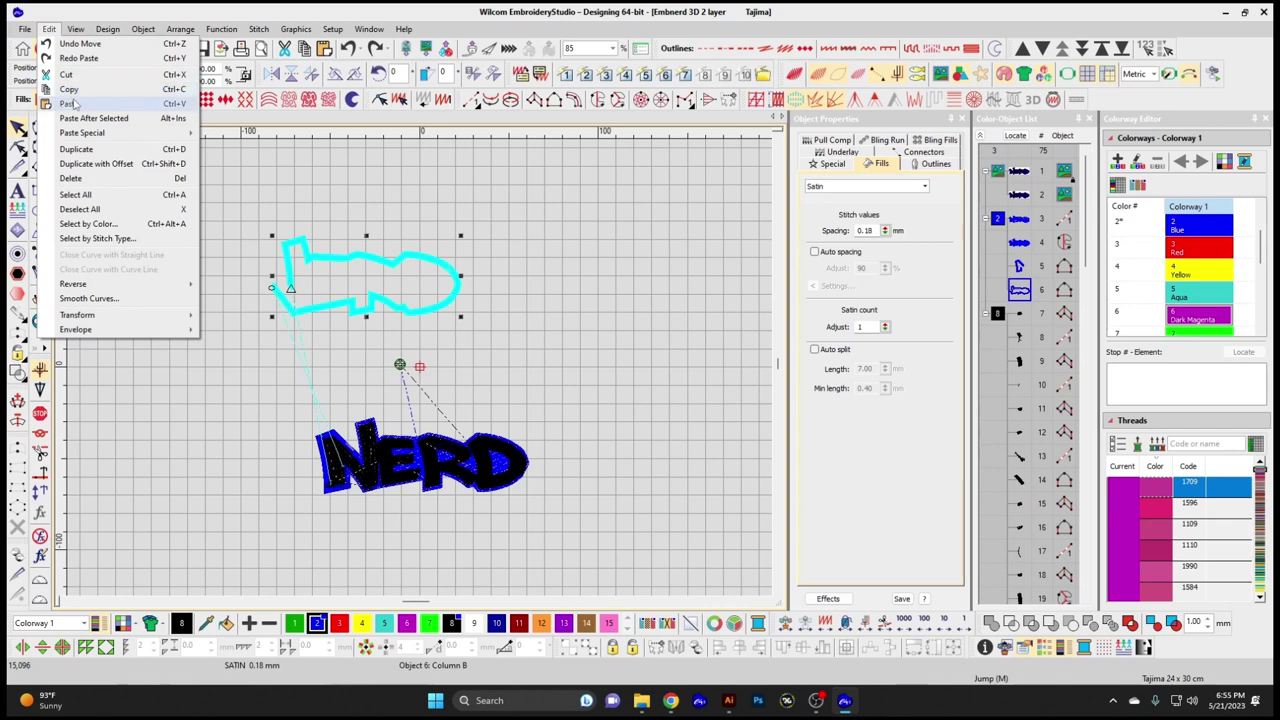
click(76, 93)
click(48, 29)
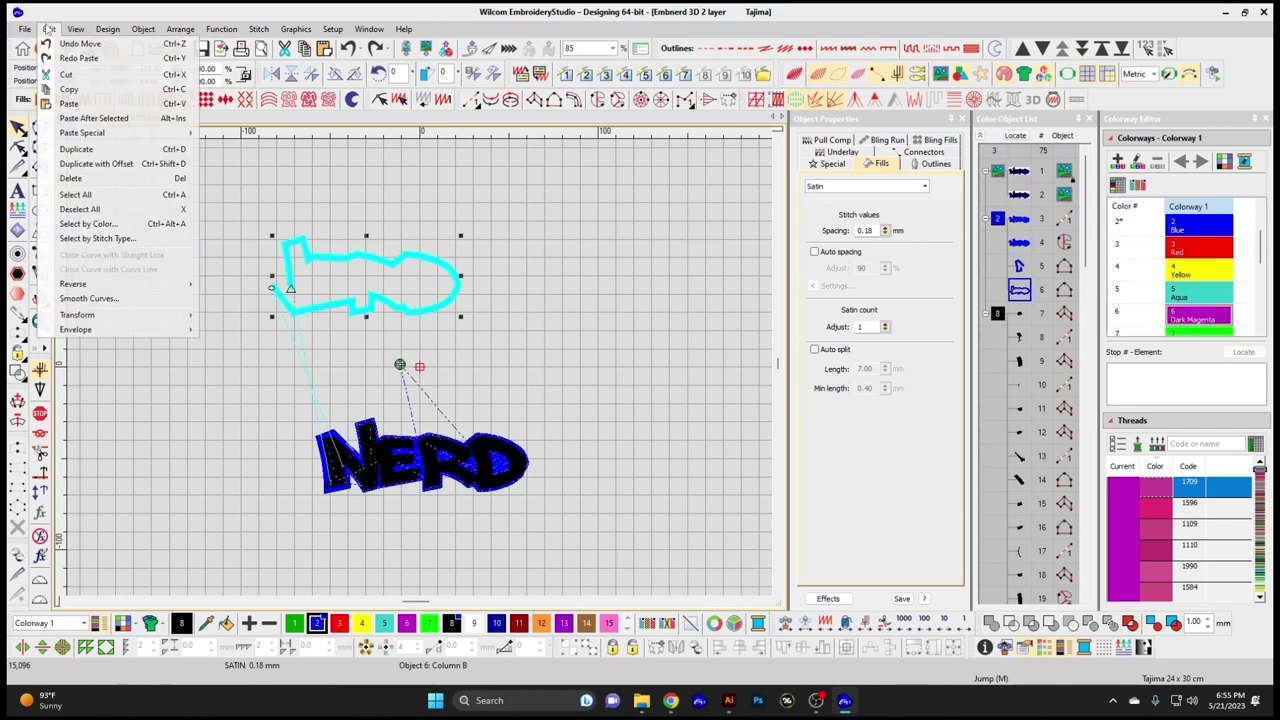
click(114, 119)
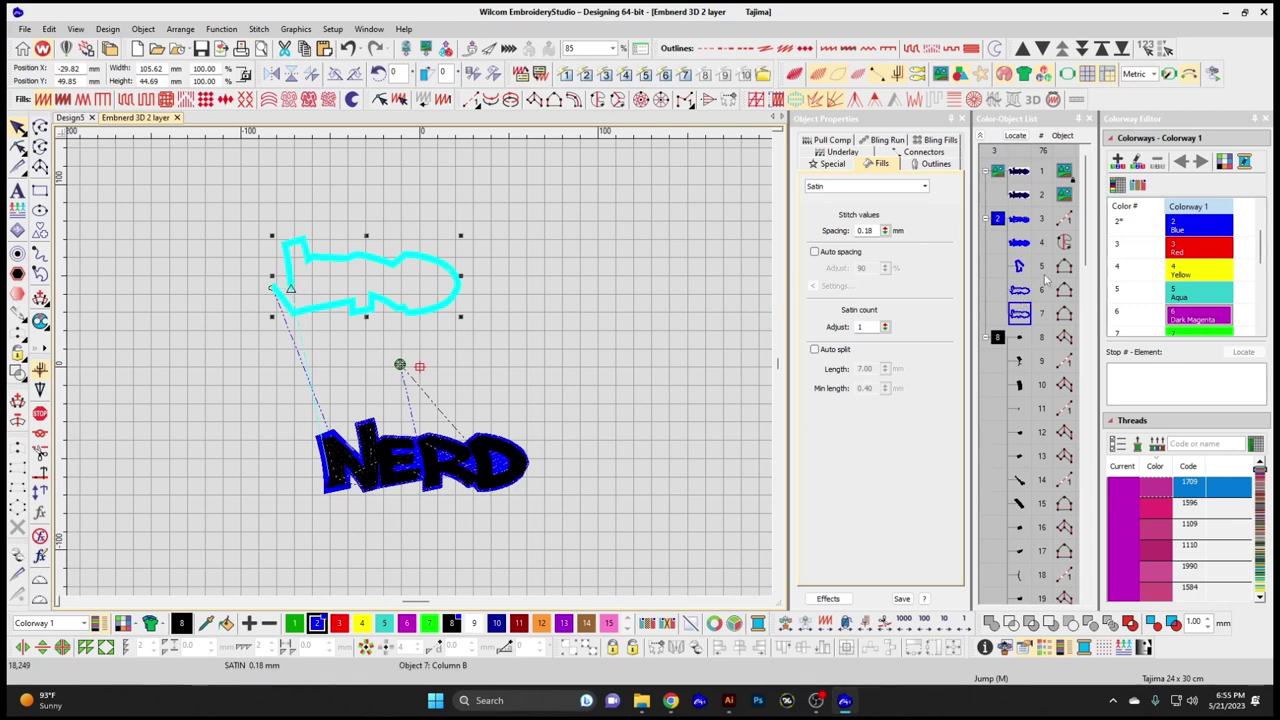
- Paste the copied outline with the Start at Current Stitch option and undo that paste
click(241, 223)
click(285, 238)
click(46, 29)
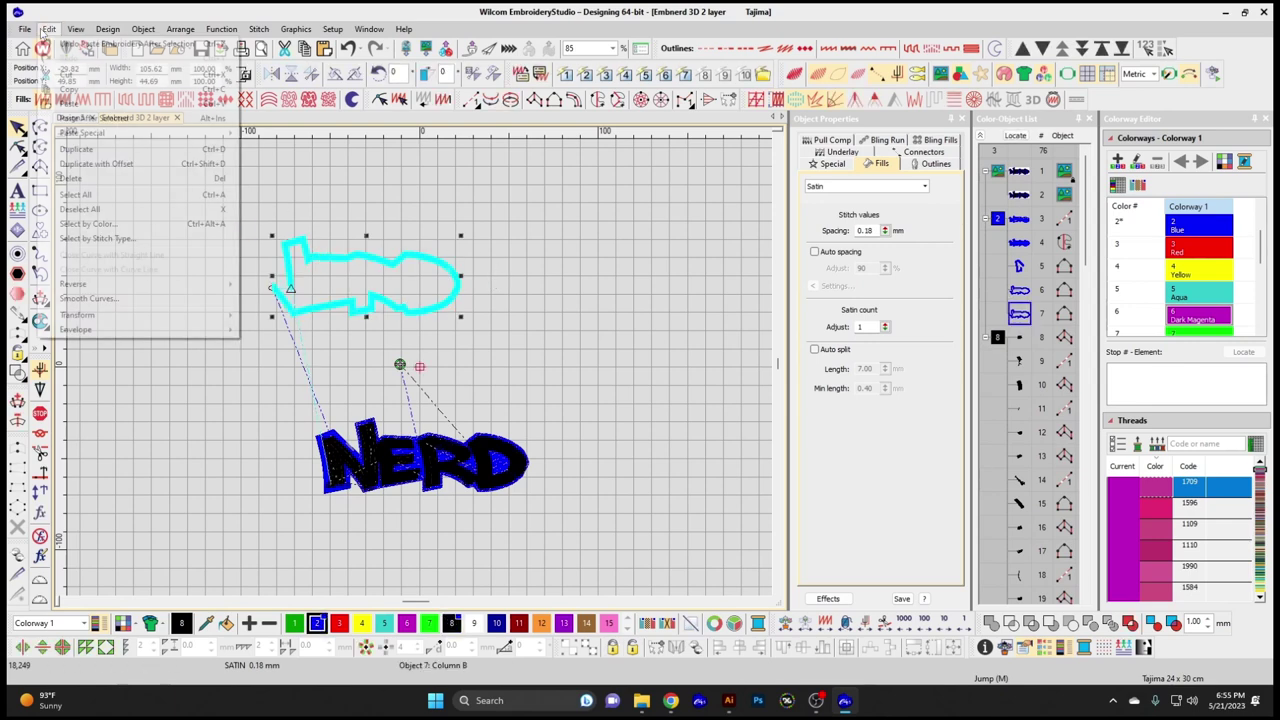
mouse_move(166, 135)
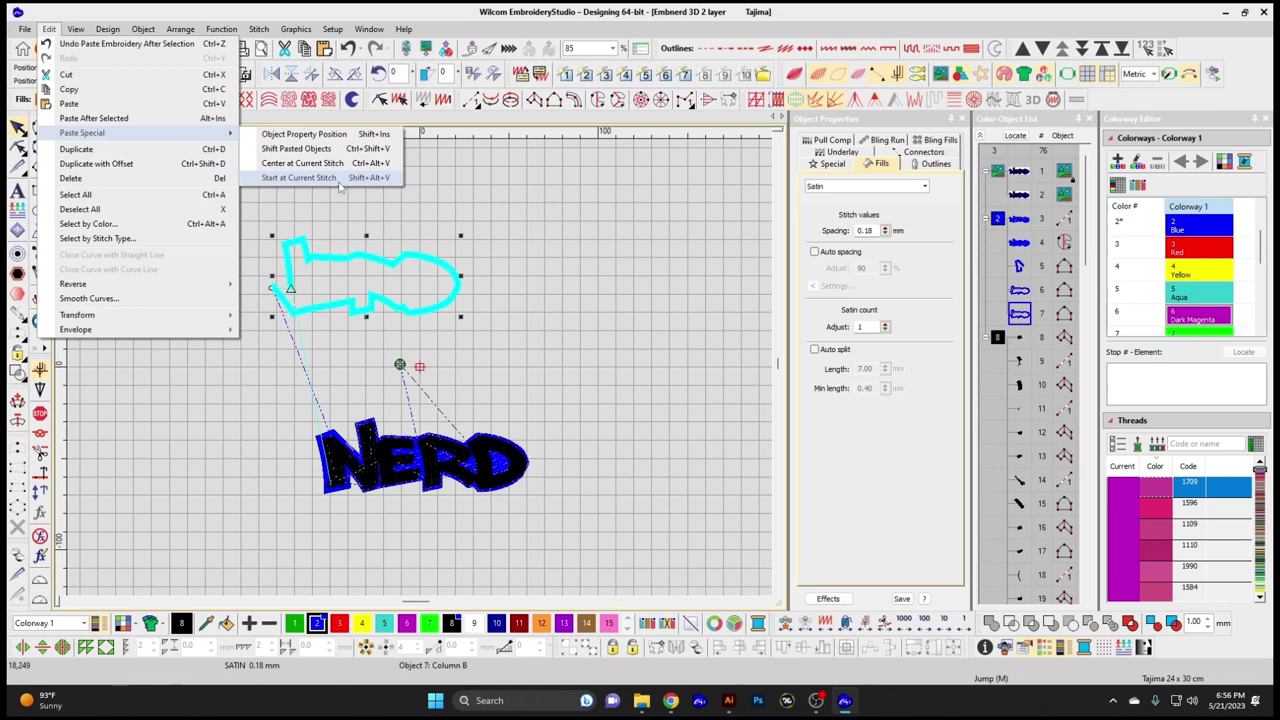
click(339, 180)
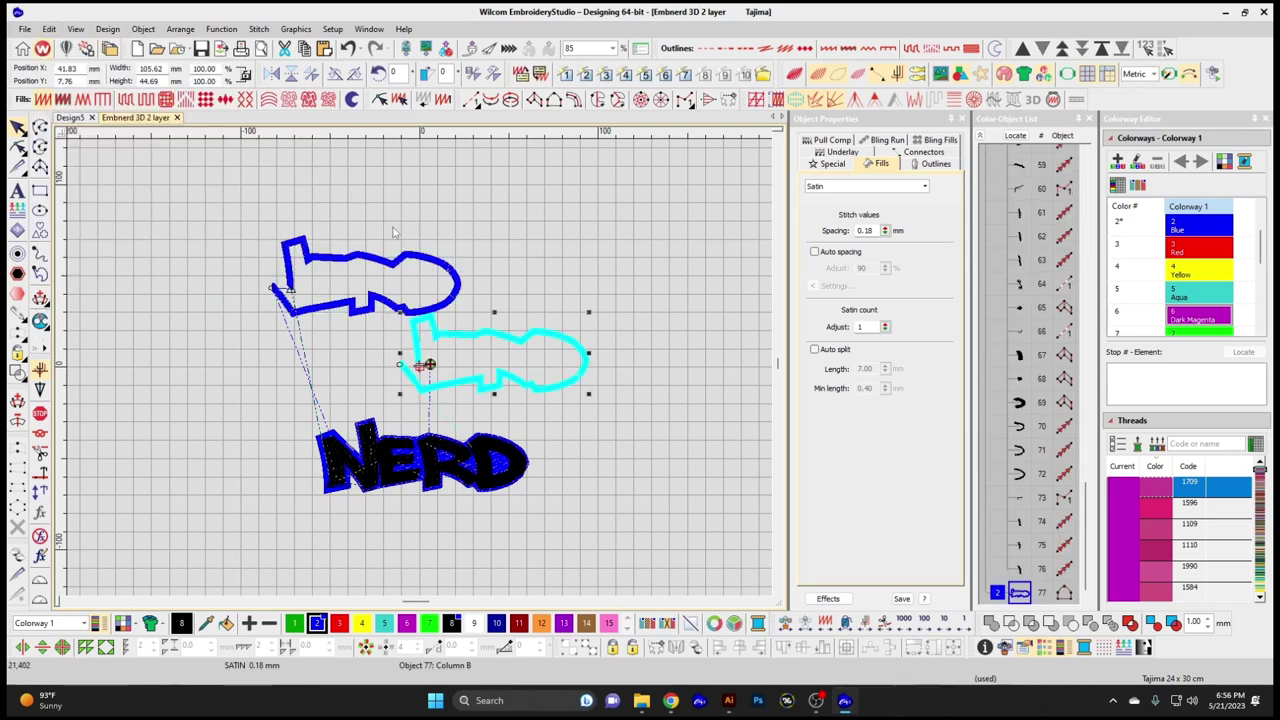
key(ctrl+z)
- Reselect the upper satin outline and duplicate it in place
click(48, 29)
click(47, 30)
click(72, 30)
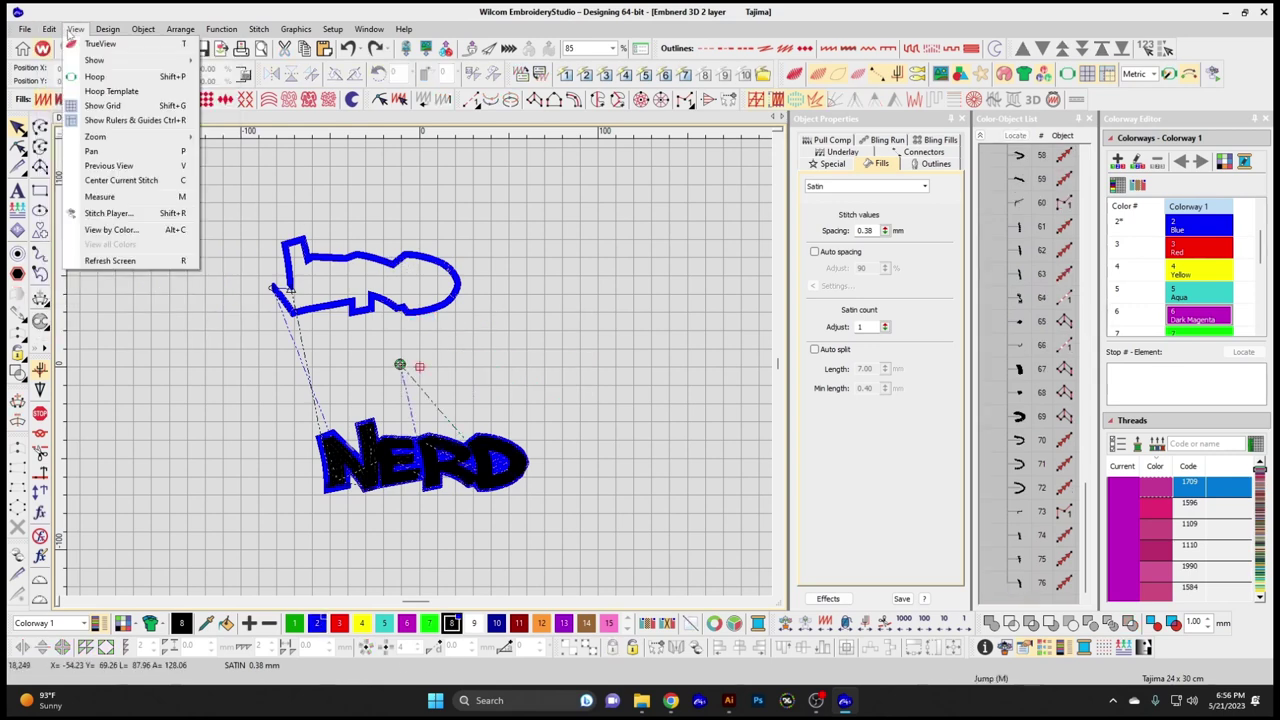
mouse_move(48, 29)
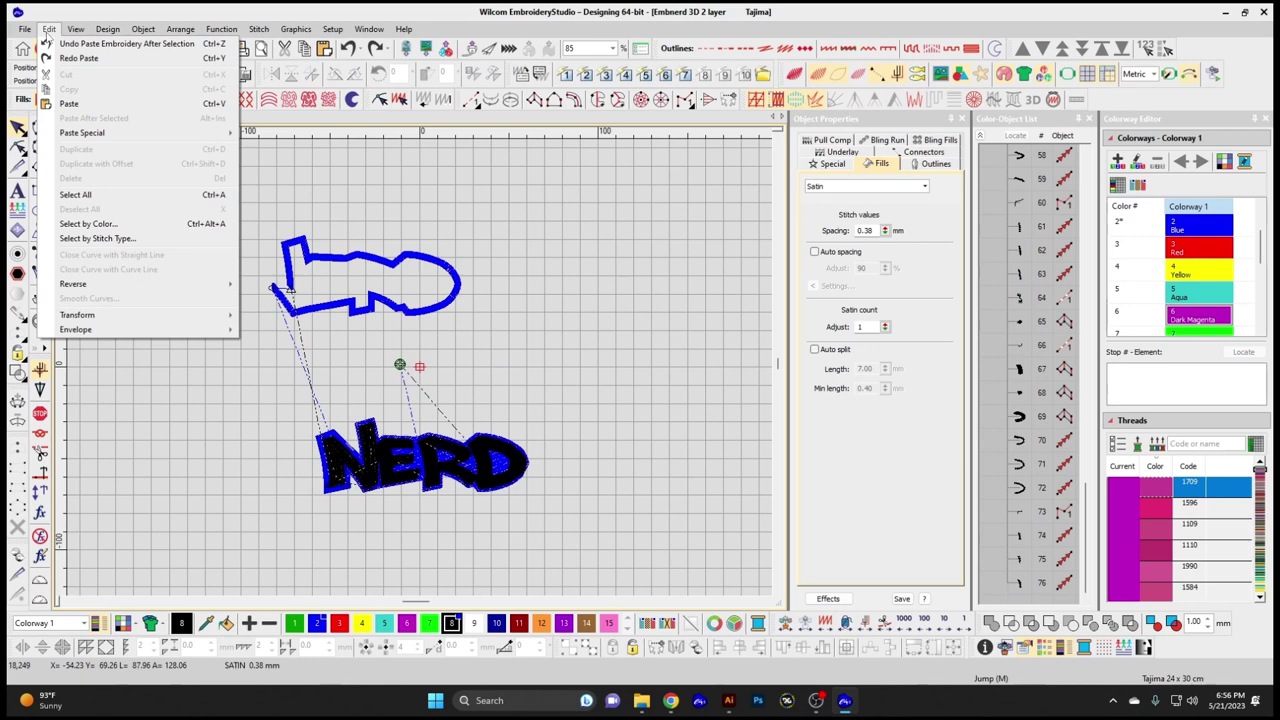
click(100, 57)
click(48, 29)
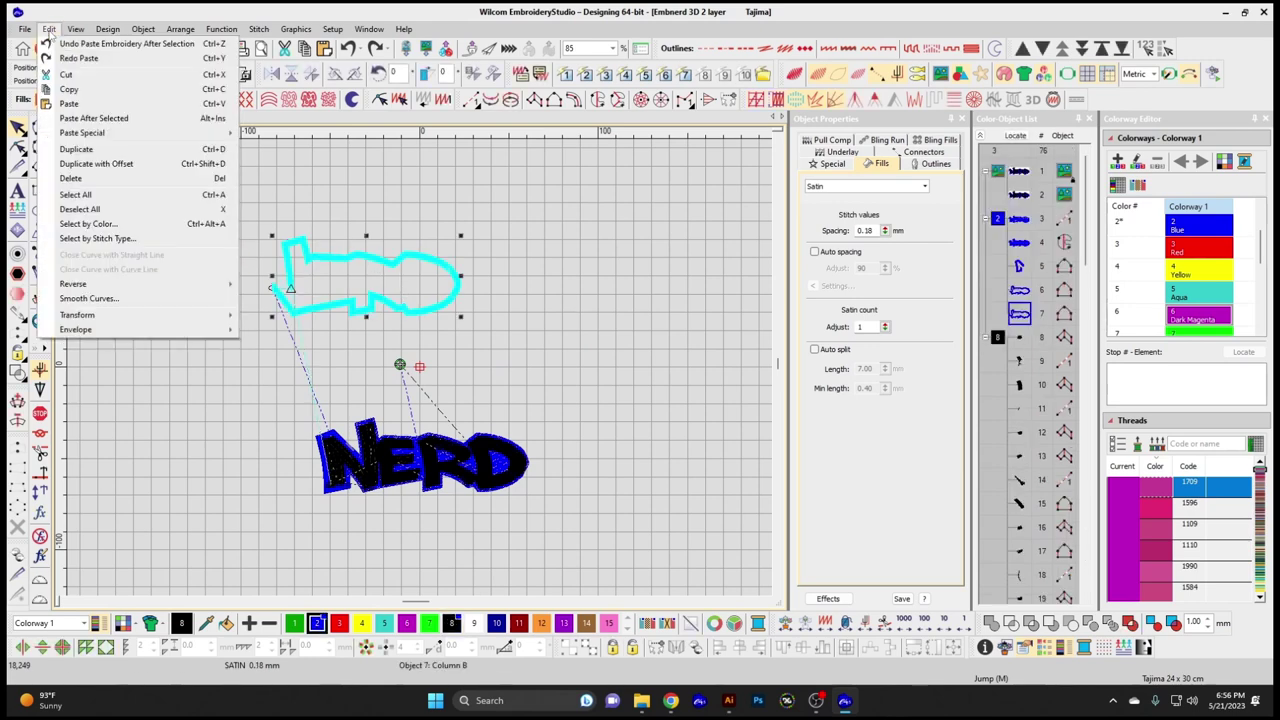
click(160, 154)
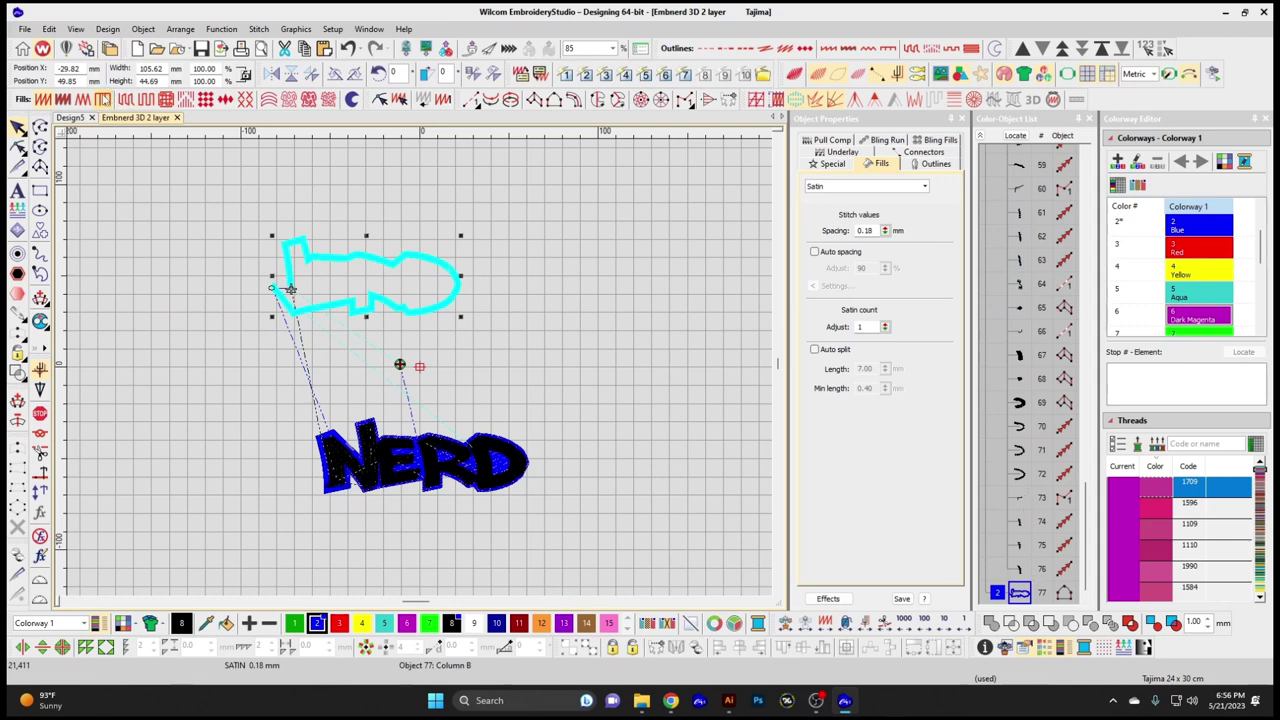
- Duplicate the selected outline with an offset and delete the offset copy
click(49, 28)
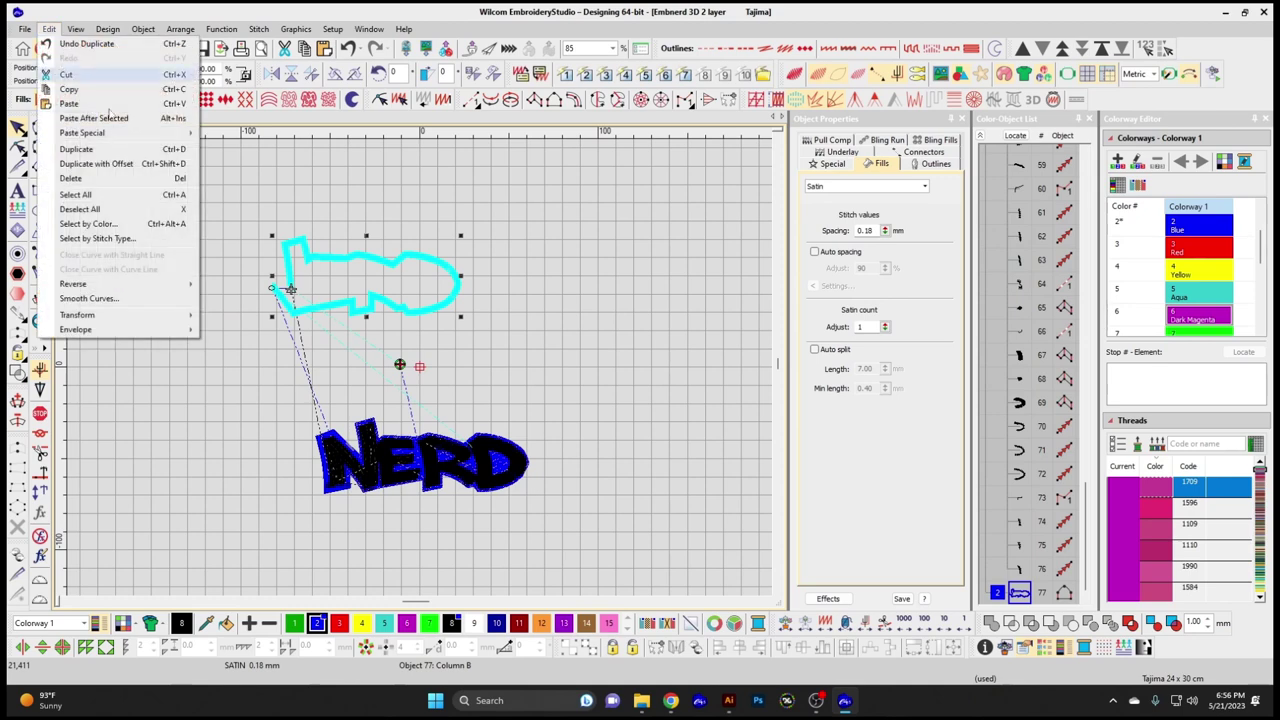
click(129, 169)
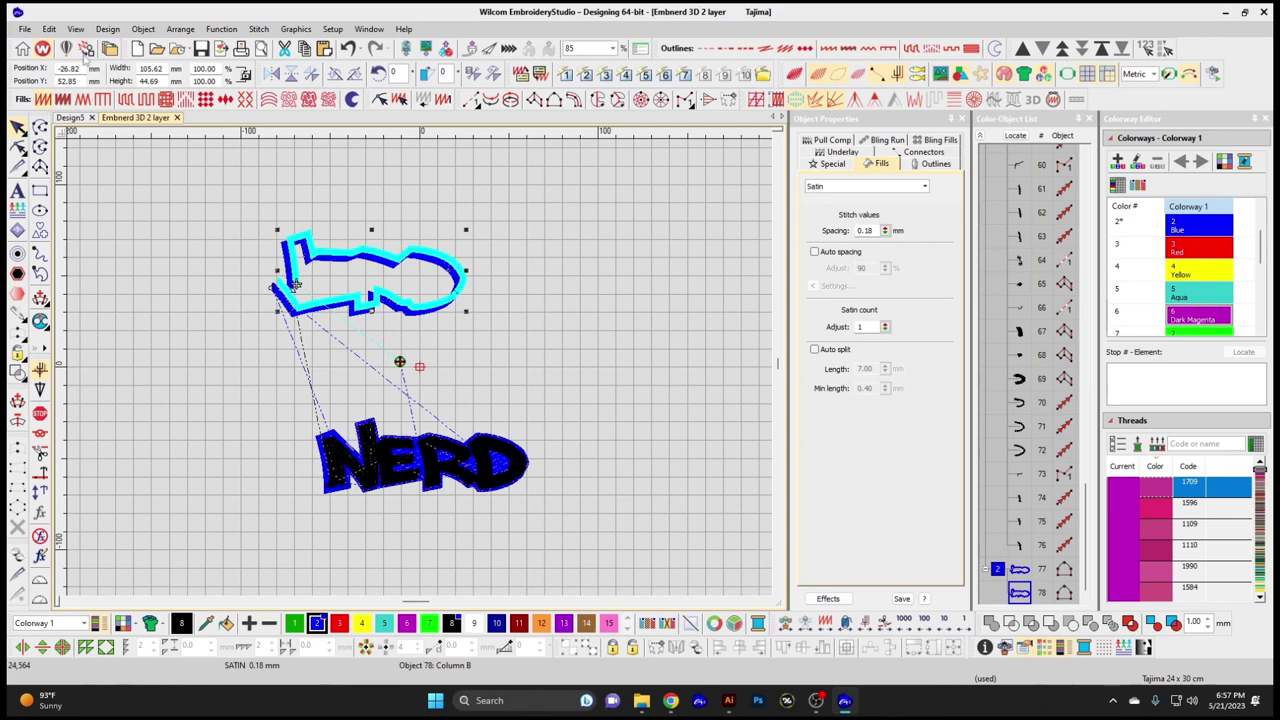
click(50, 29)
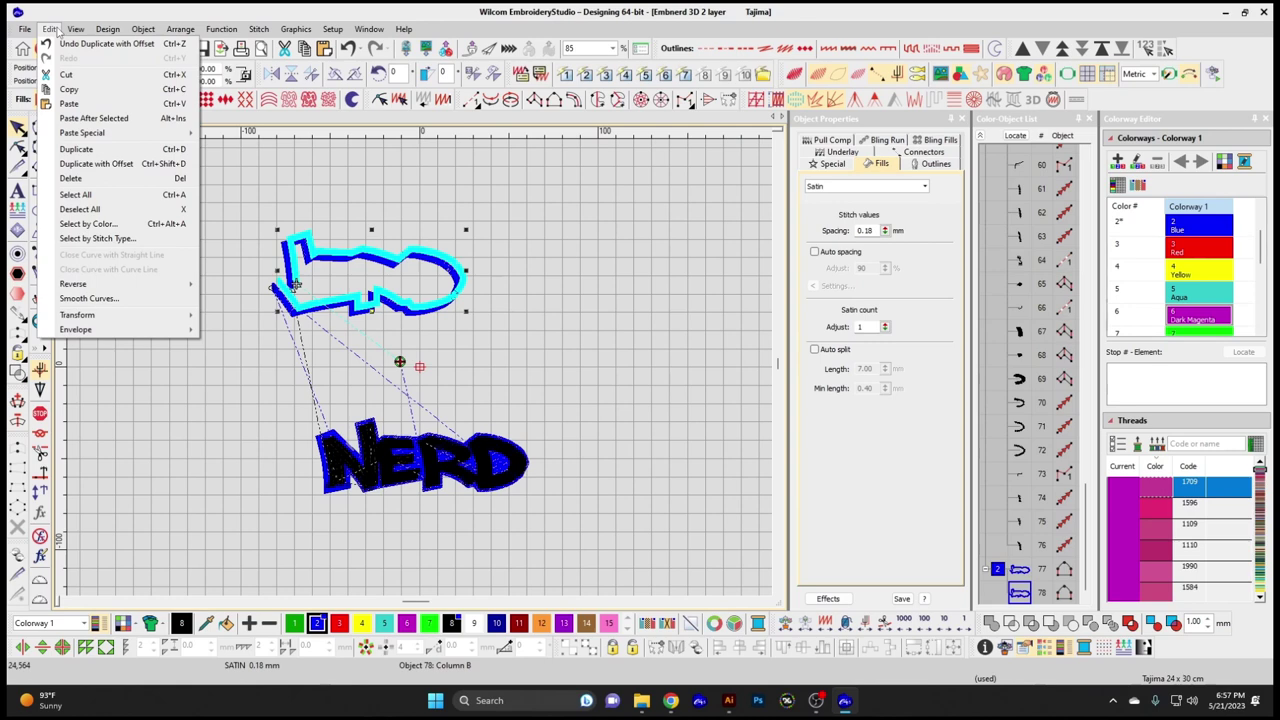
click(72, 178)
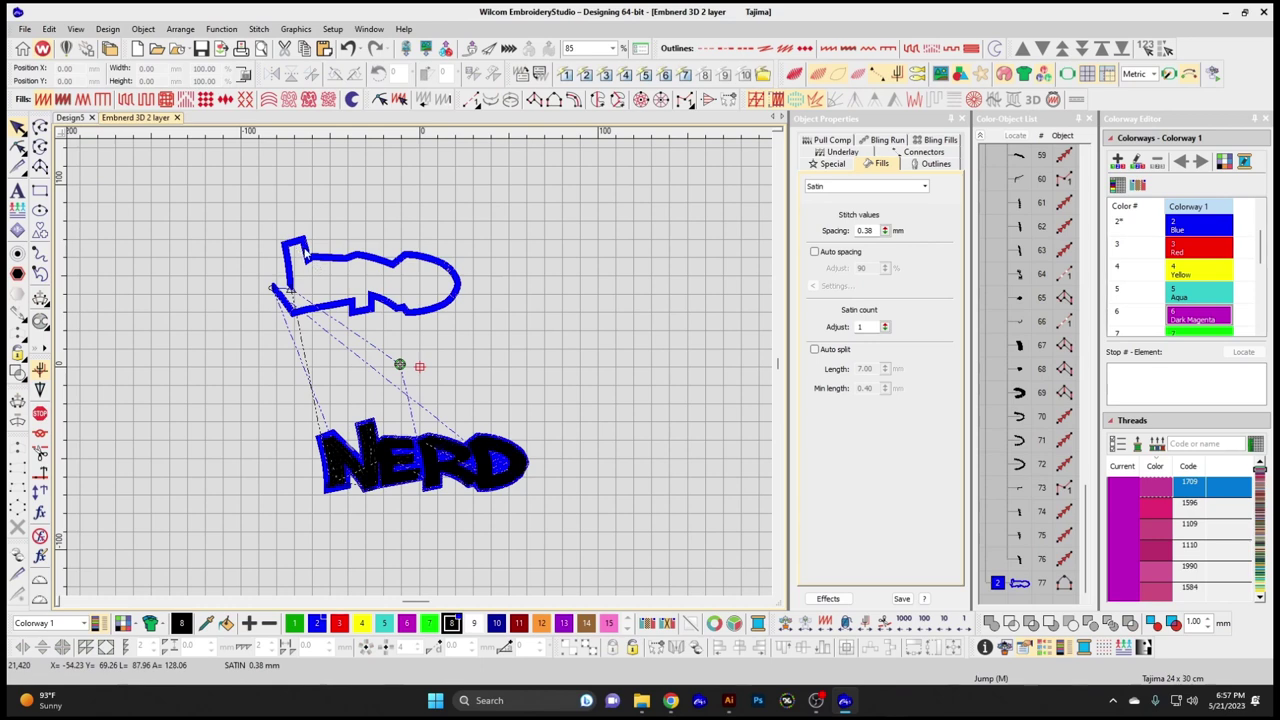
- Select every object in the design and clear the whole selection
click(49, 29)
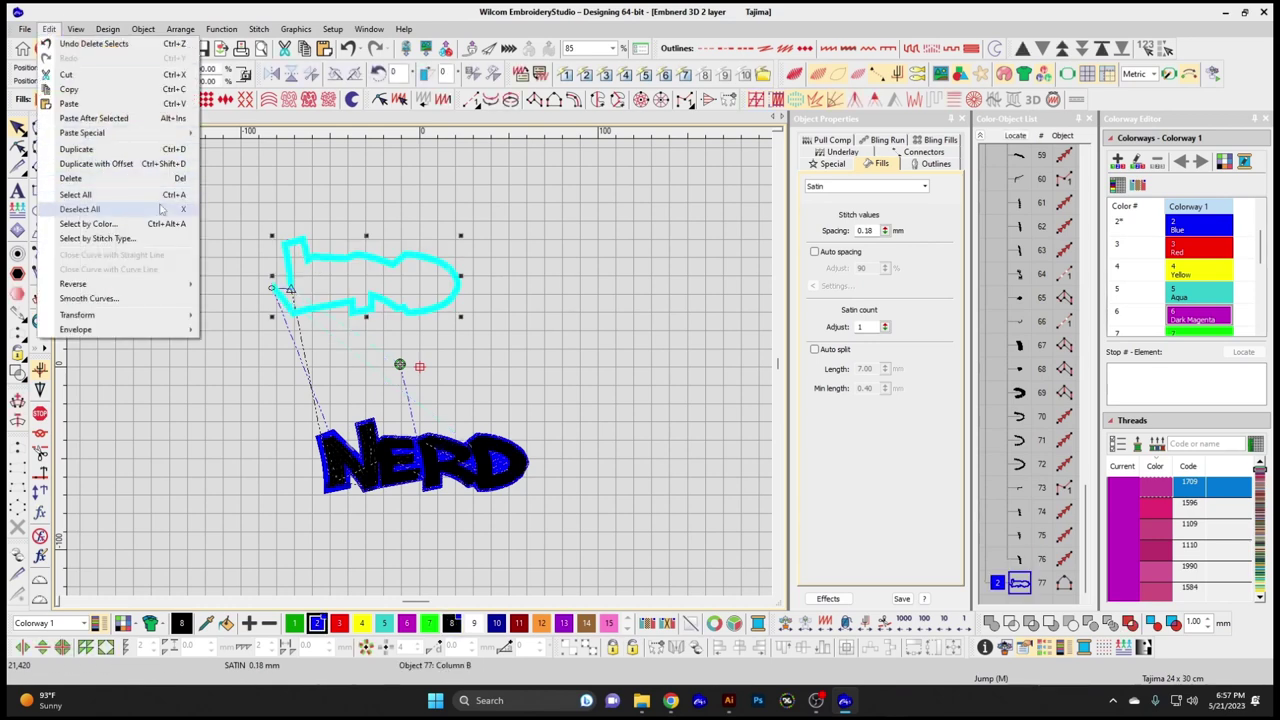
click(105, 195)
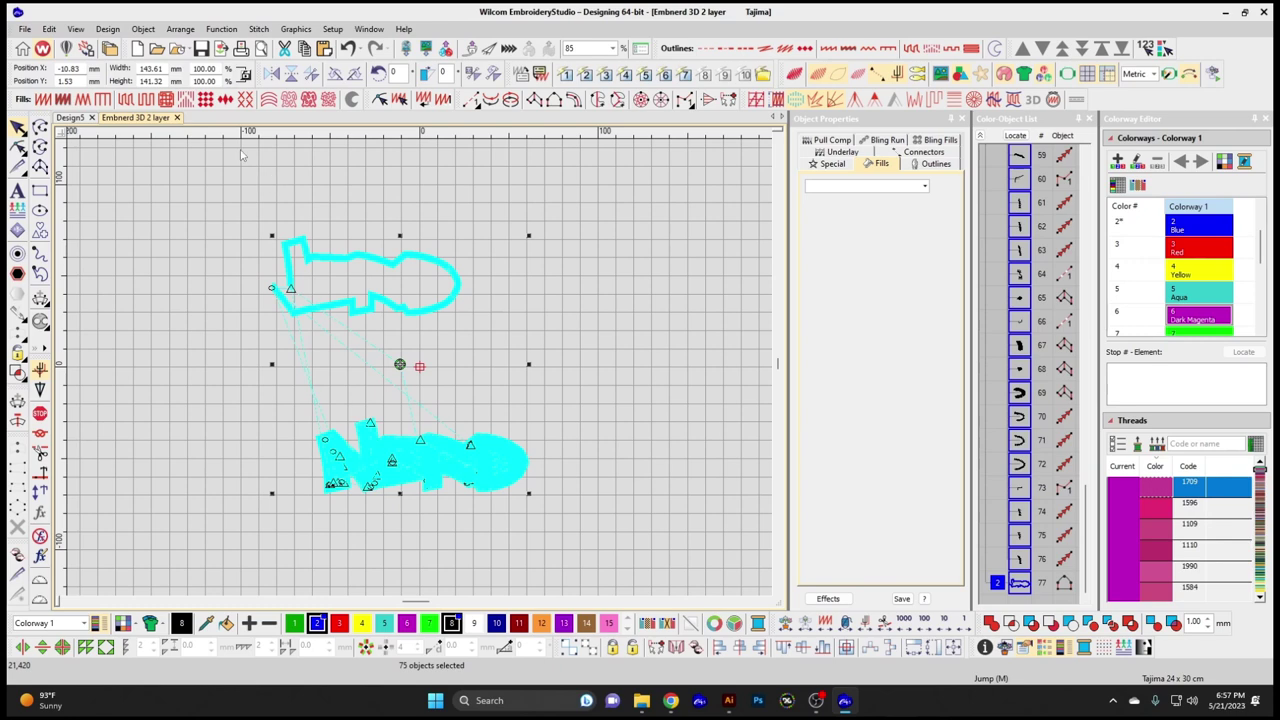
click(49, 28)
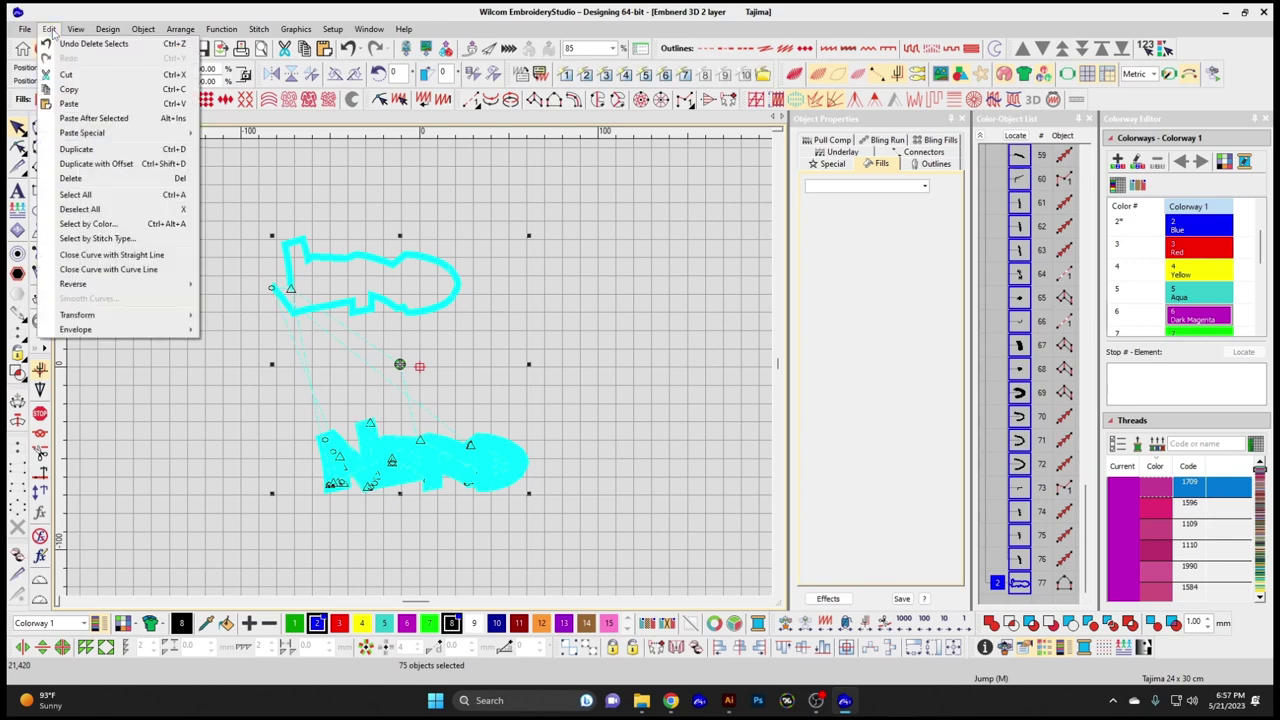
click(100, 210)
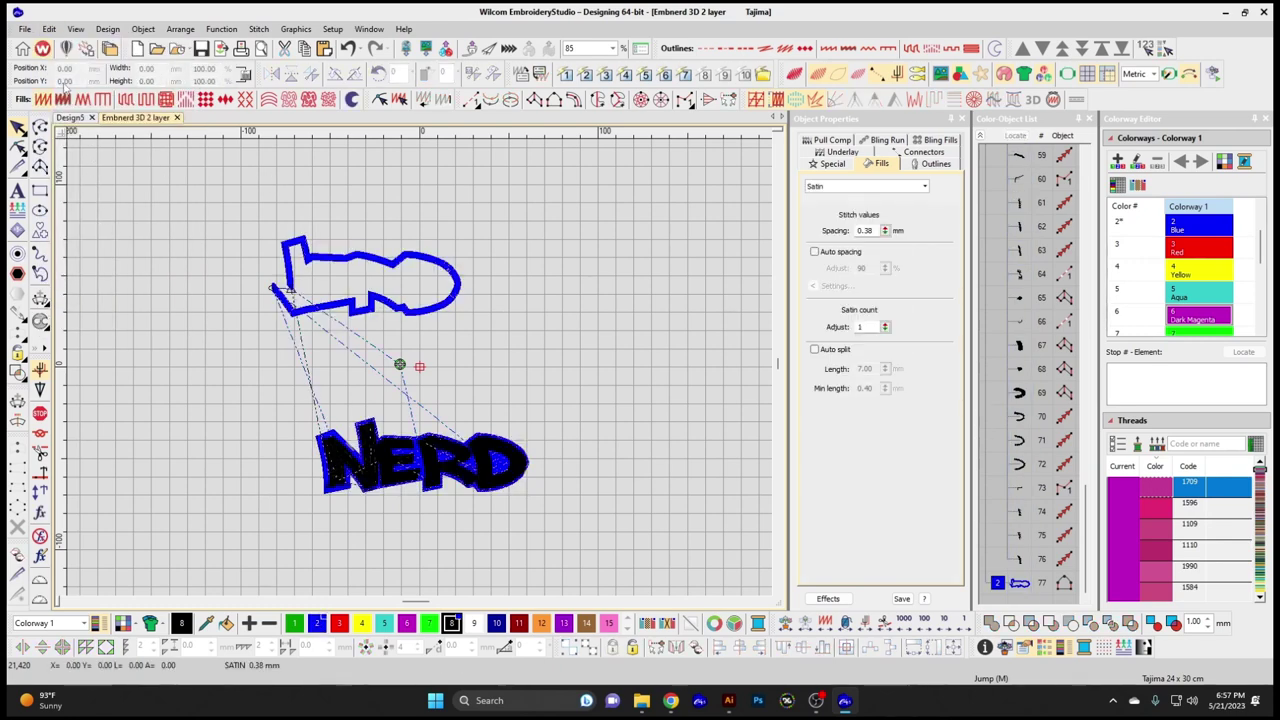
- View the thread colors available in Select by Color and close the dialog without selecting any
click(49, 29)
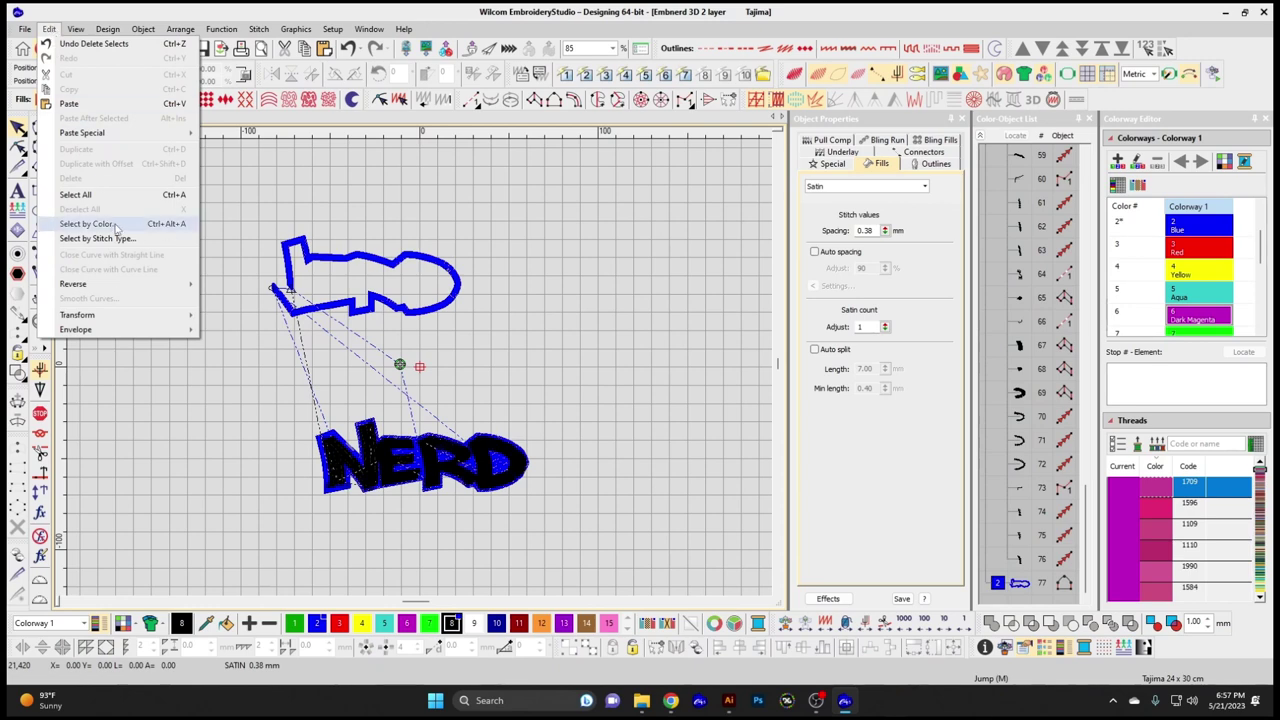
click(88, 223)
drag(545, 222, 690, 143)
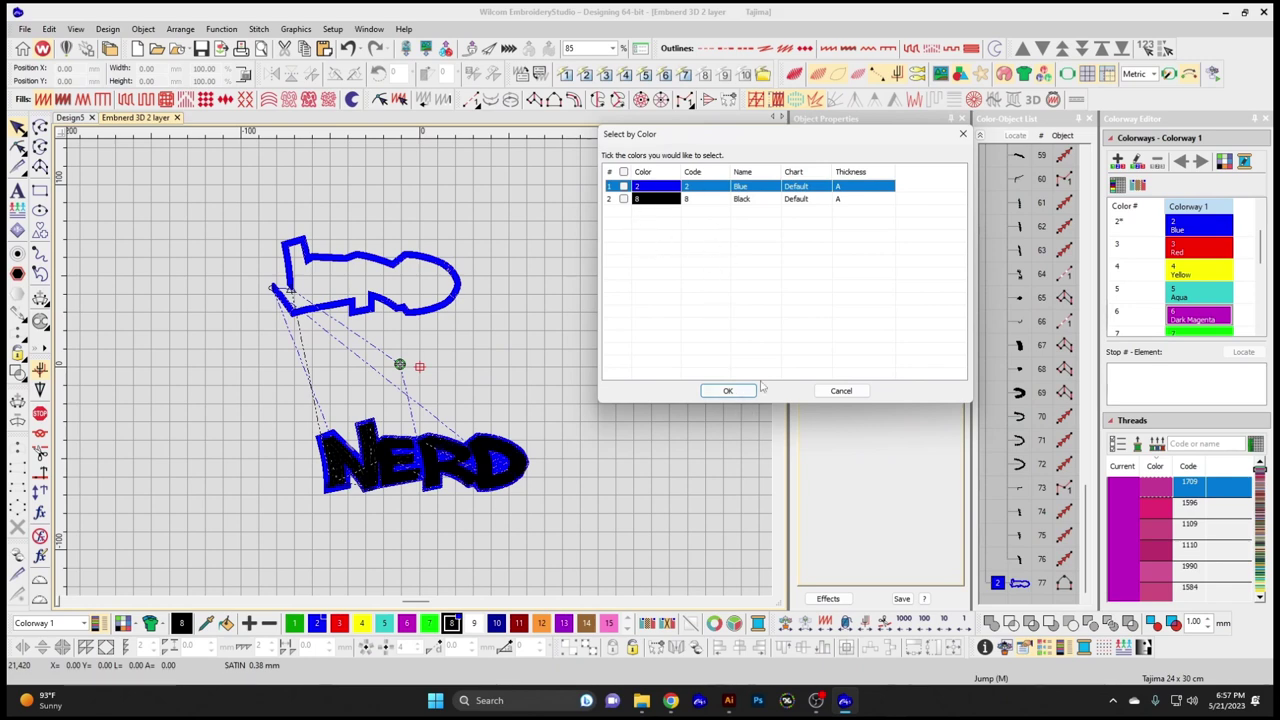
click(835, 390)
- Select all objects with the Satin stitch type
click(49, 29)
click(137, 241)
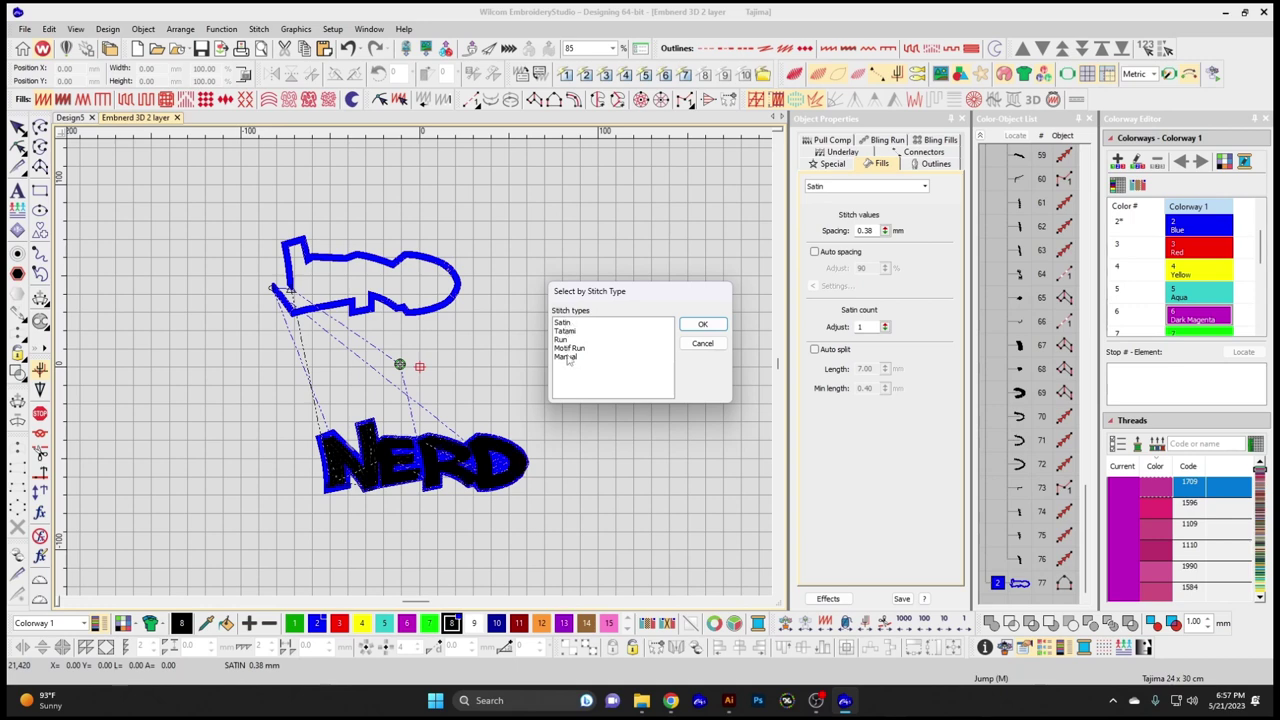
click(564, 324)
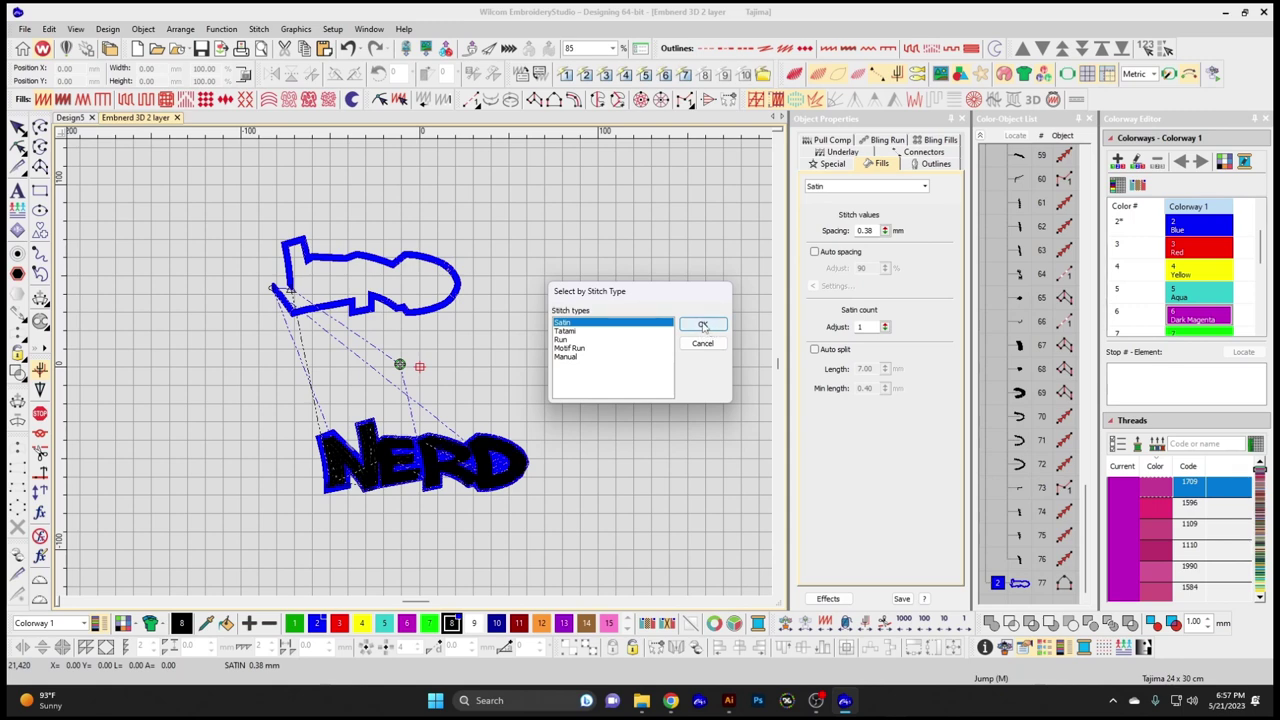
click(703, 326)
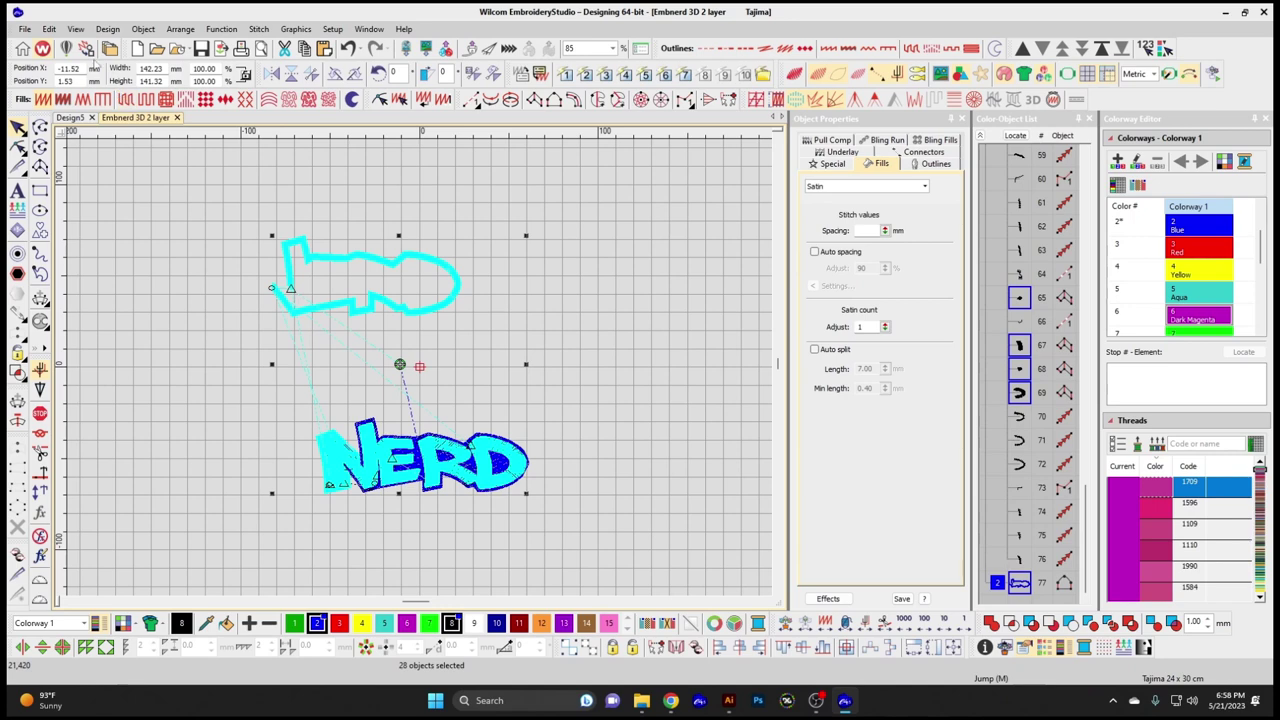
- Change the selection to all objects with the Tatami stitch type
click(49, 28)
click(98, 238)
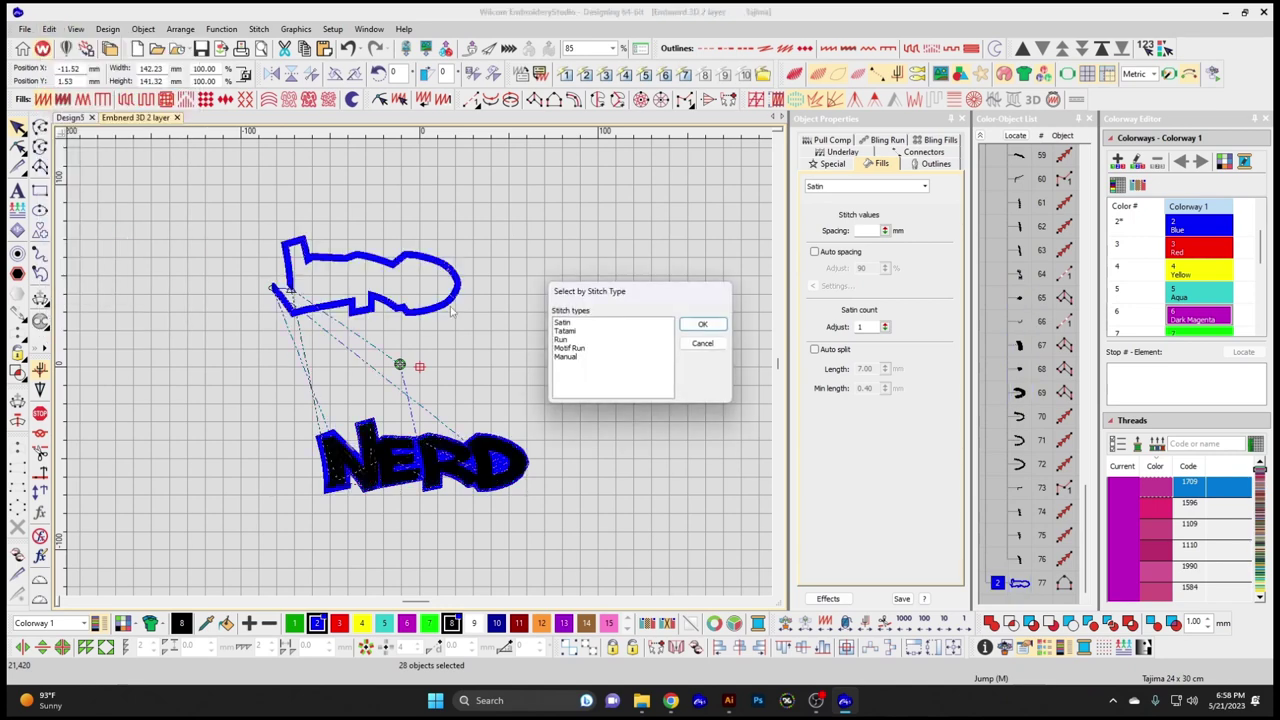
click(589, 332)
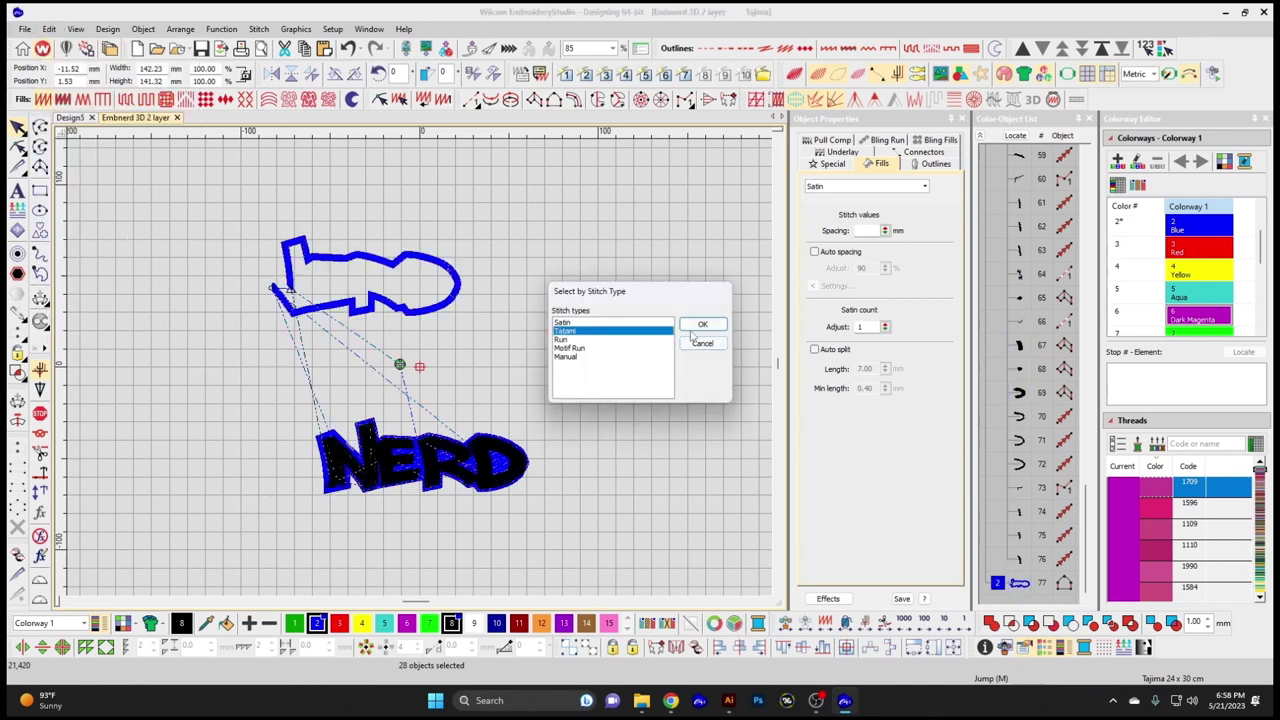
click(704, 327)
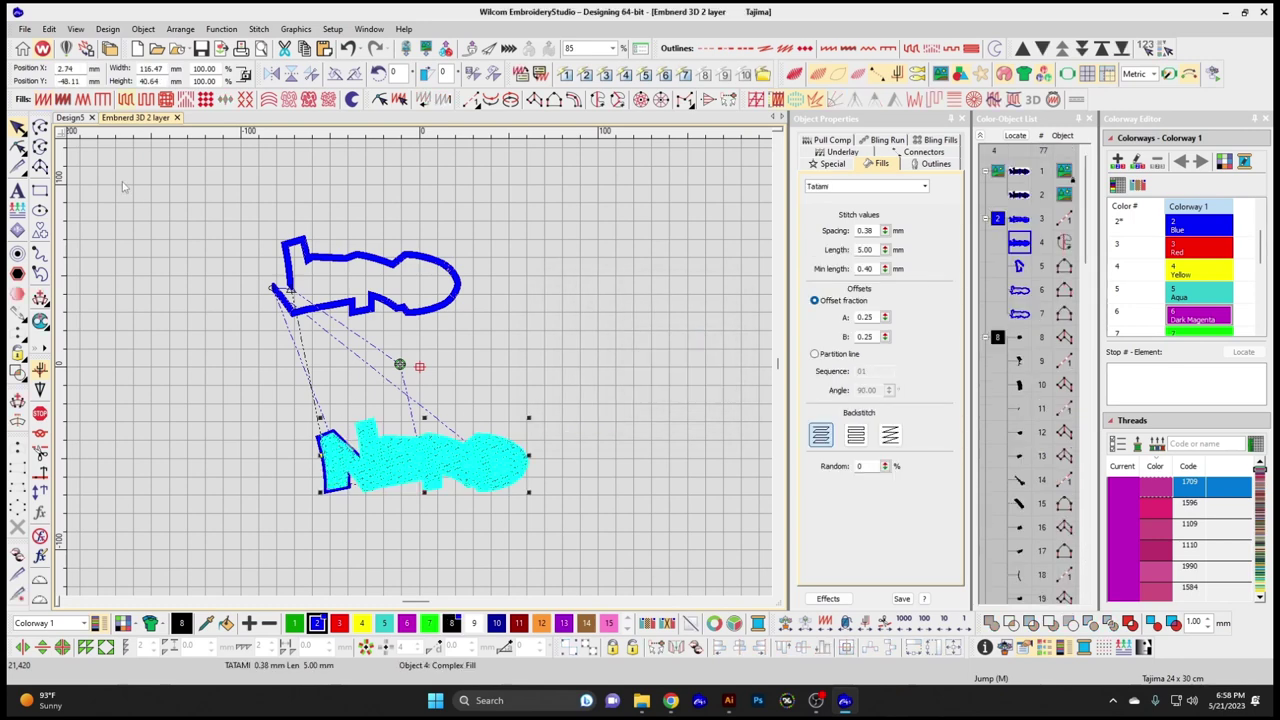
- Clear the selection and digitize an open, rounded run-stitch curve about 50 mm wide and 53 mm high beside the upper blue outline
click(105, 168)
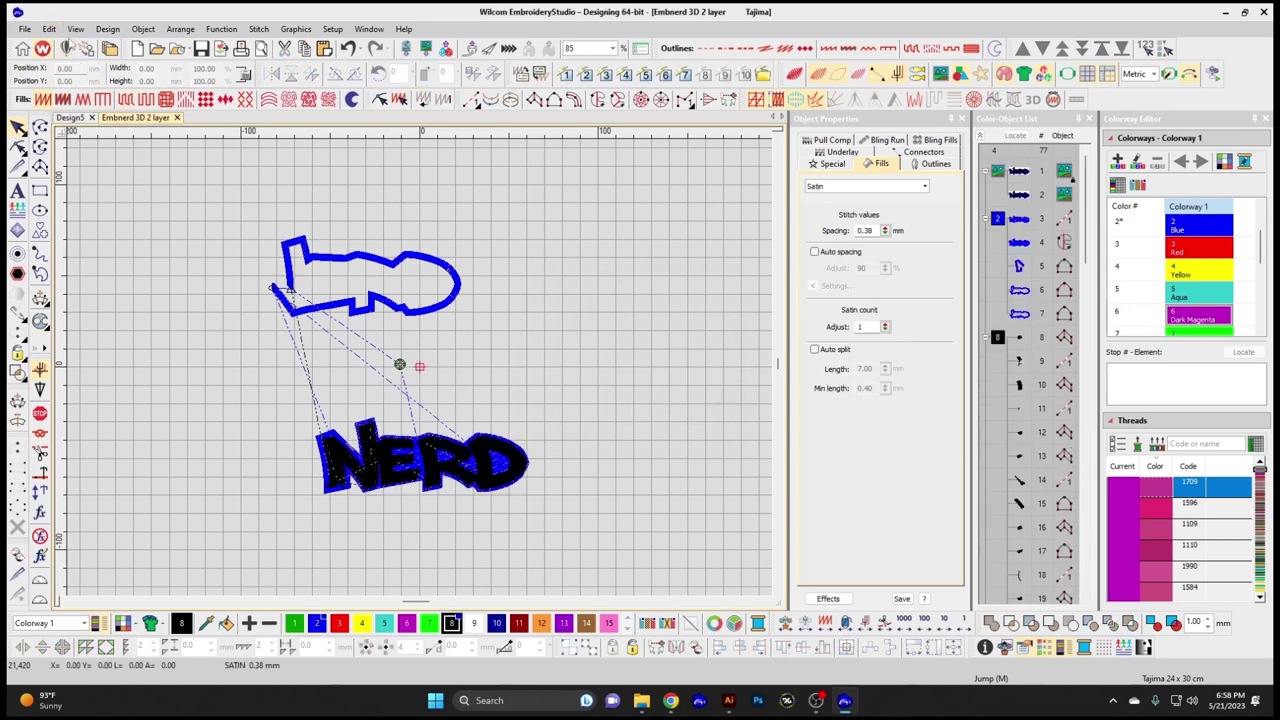
click(48, 28)
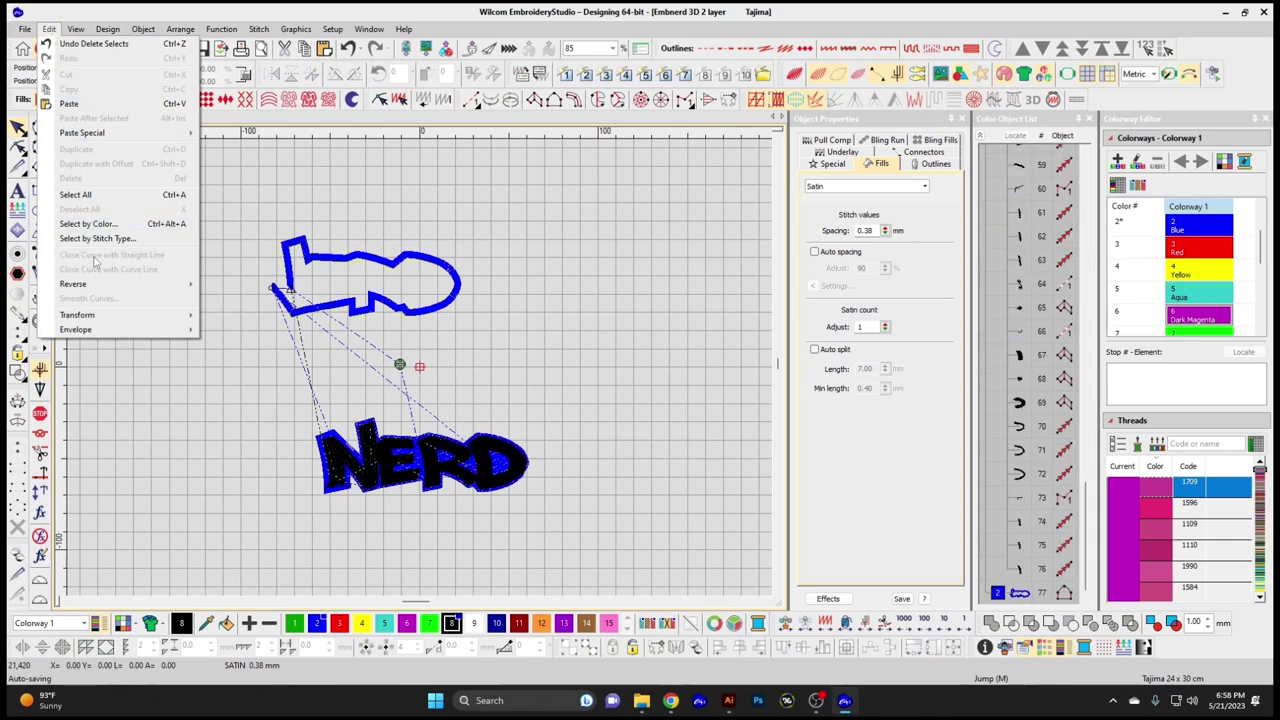
click(464, 160)
click(471, 99)
click(511, 217)
click(532, 272)
click(573, 265)
click(591, 211)
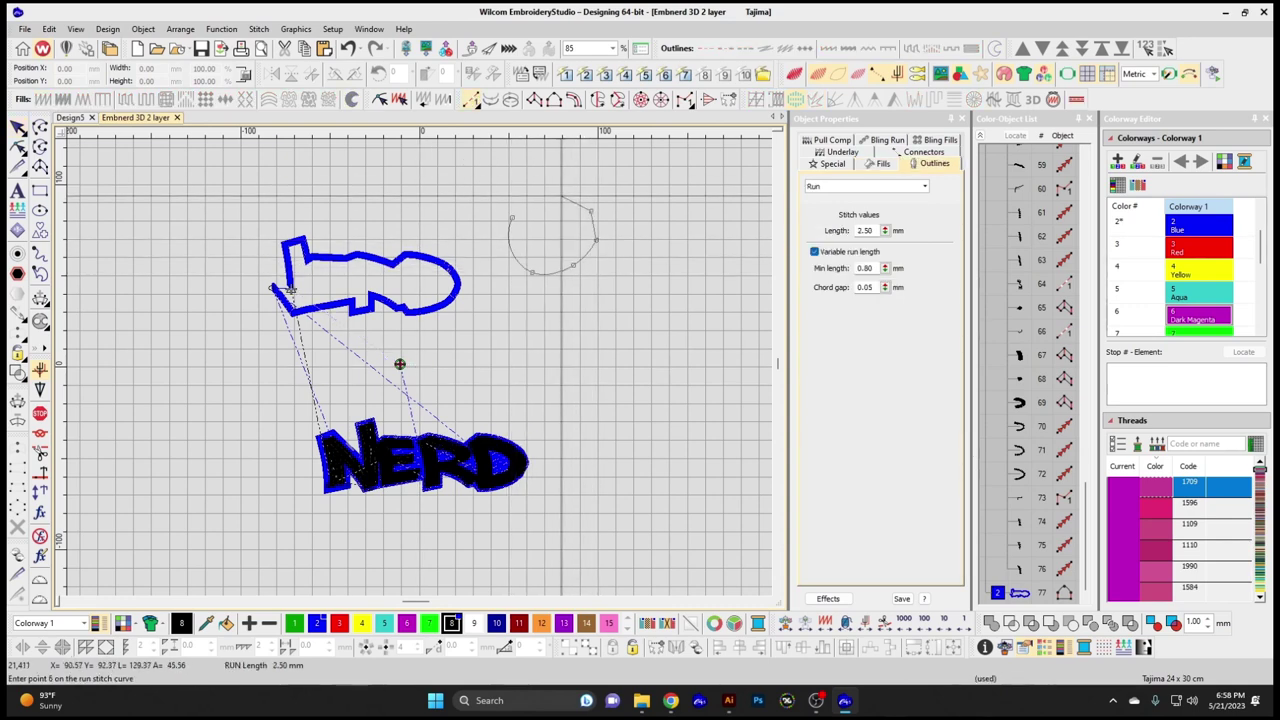
click(552, 194)
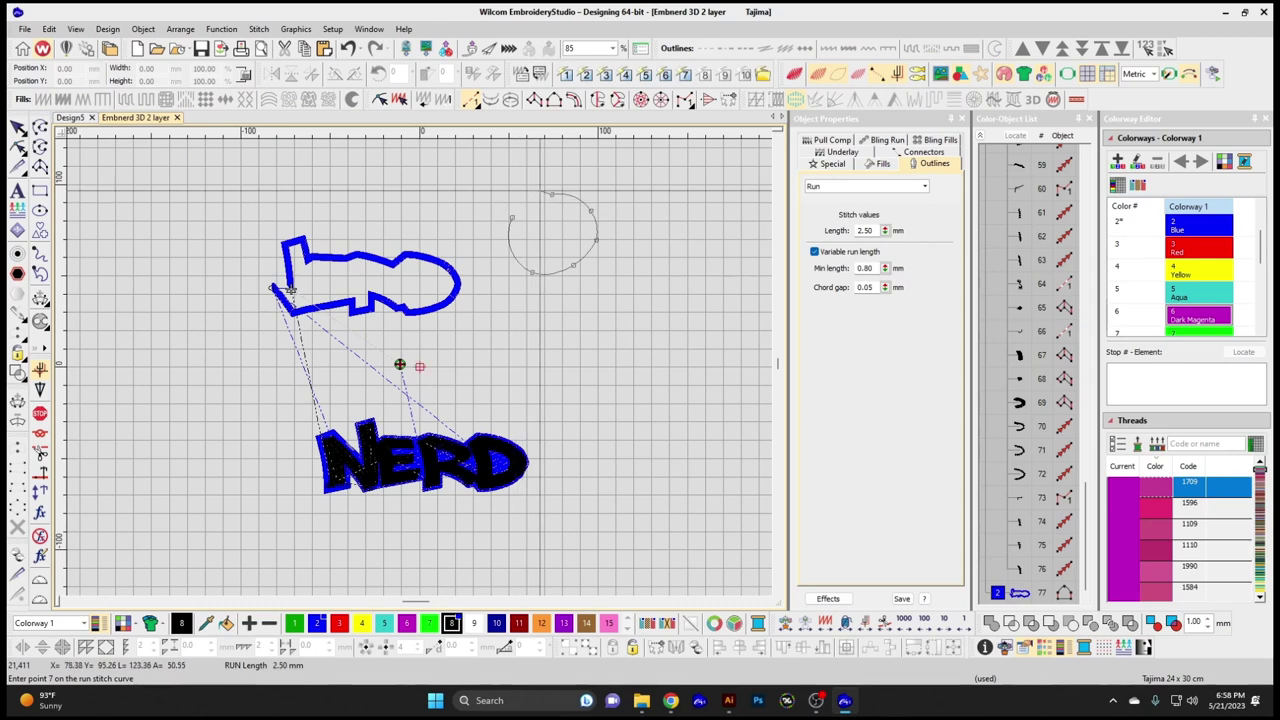
click(524, 179)
key(Return)
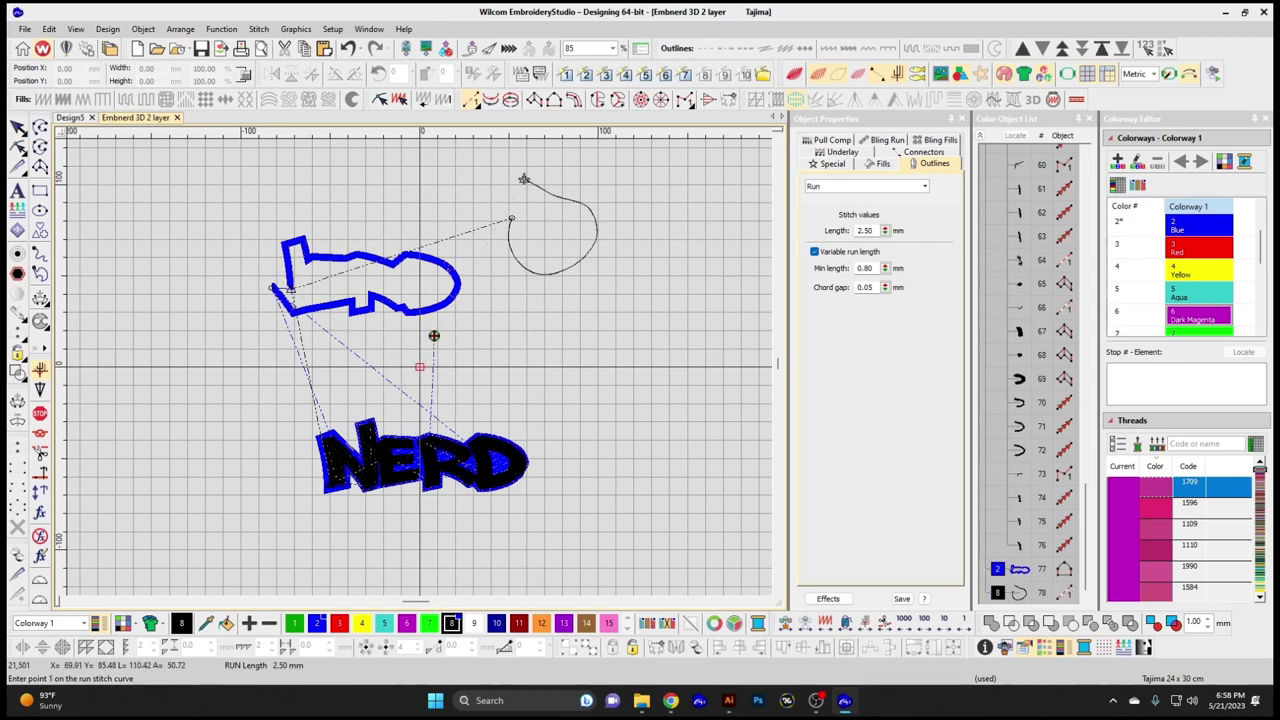
- Close the open run curve with a straight line between its two ends
scroll(449, 305, up, 3)
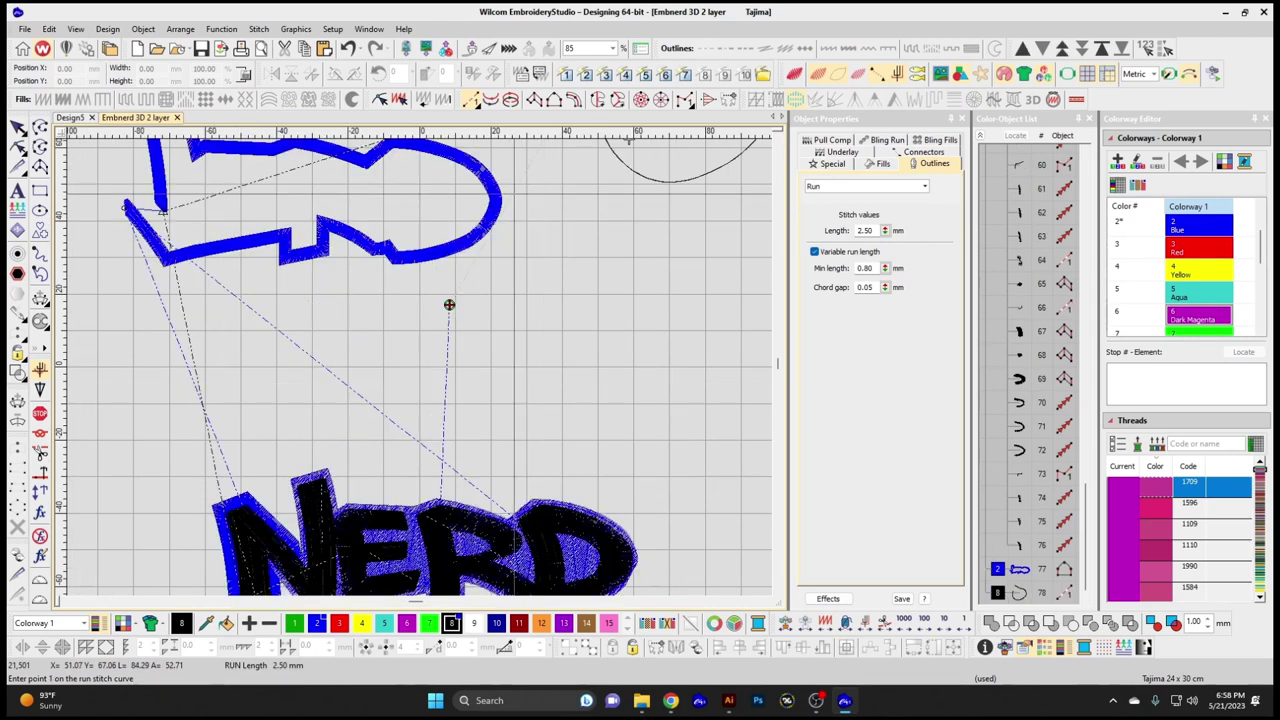
drag(449, 305, 177, 520)
scroll(80, 552, up, 2)
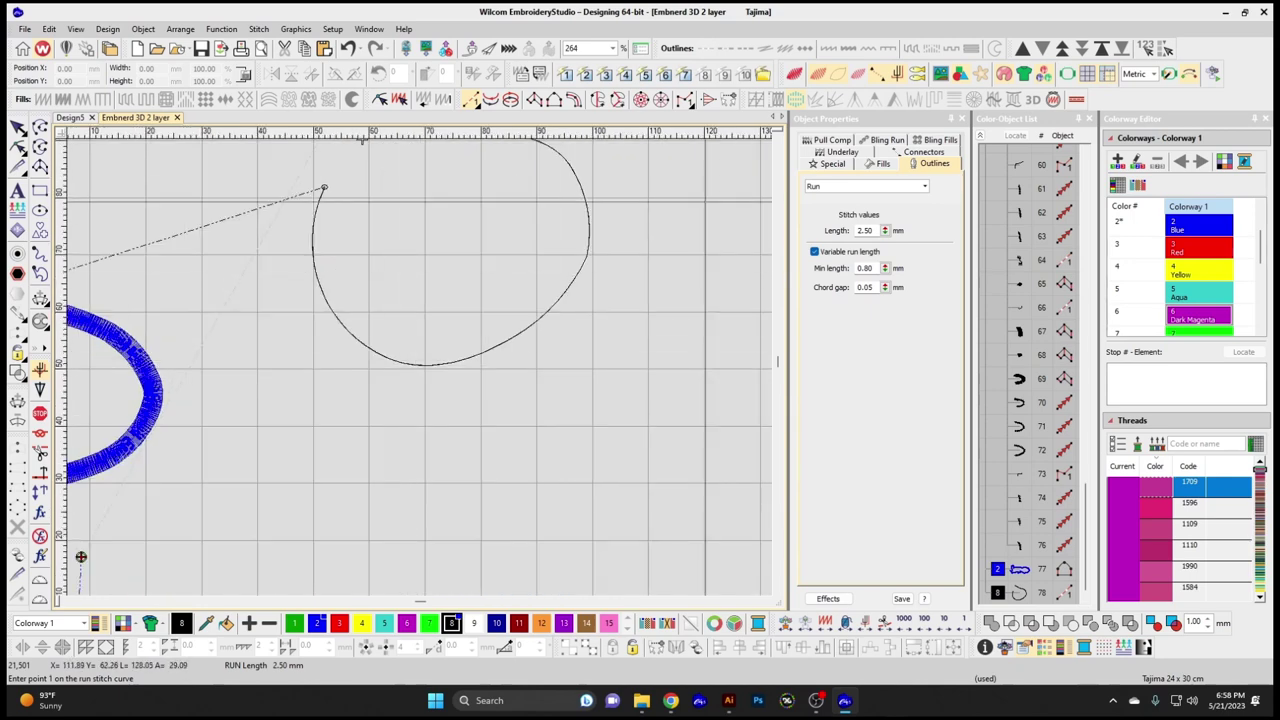
click(778, 130)
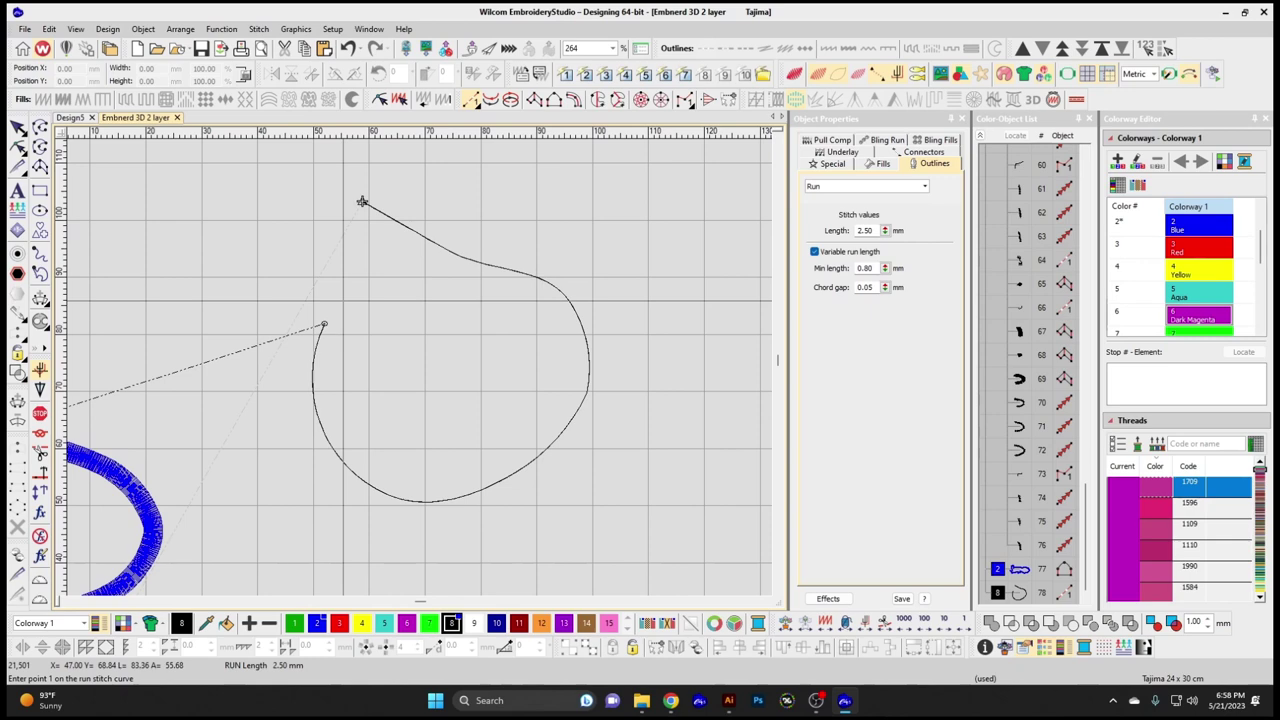
key(Return)
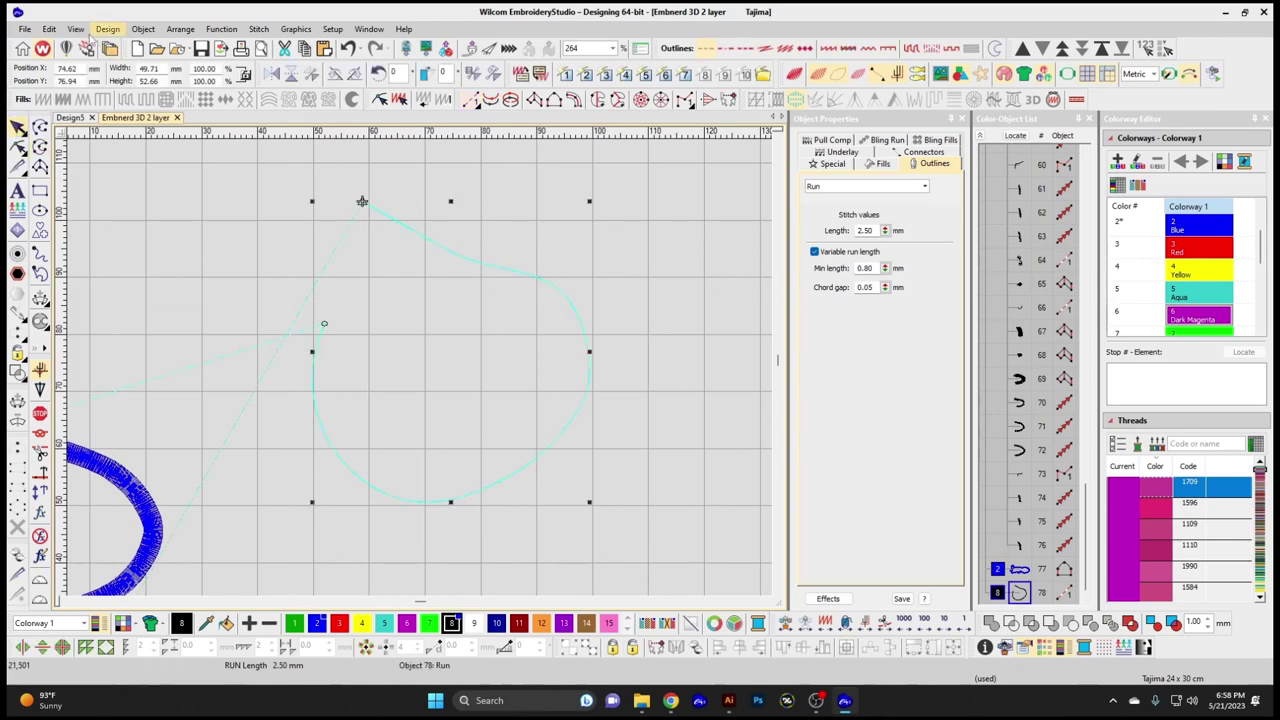
click(75, 28)
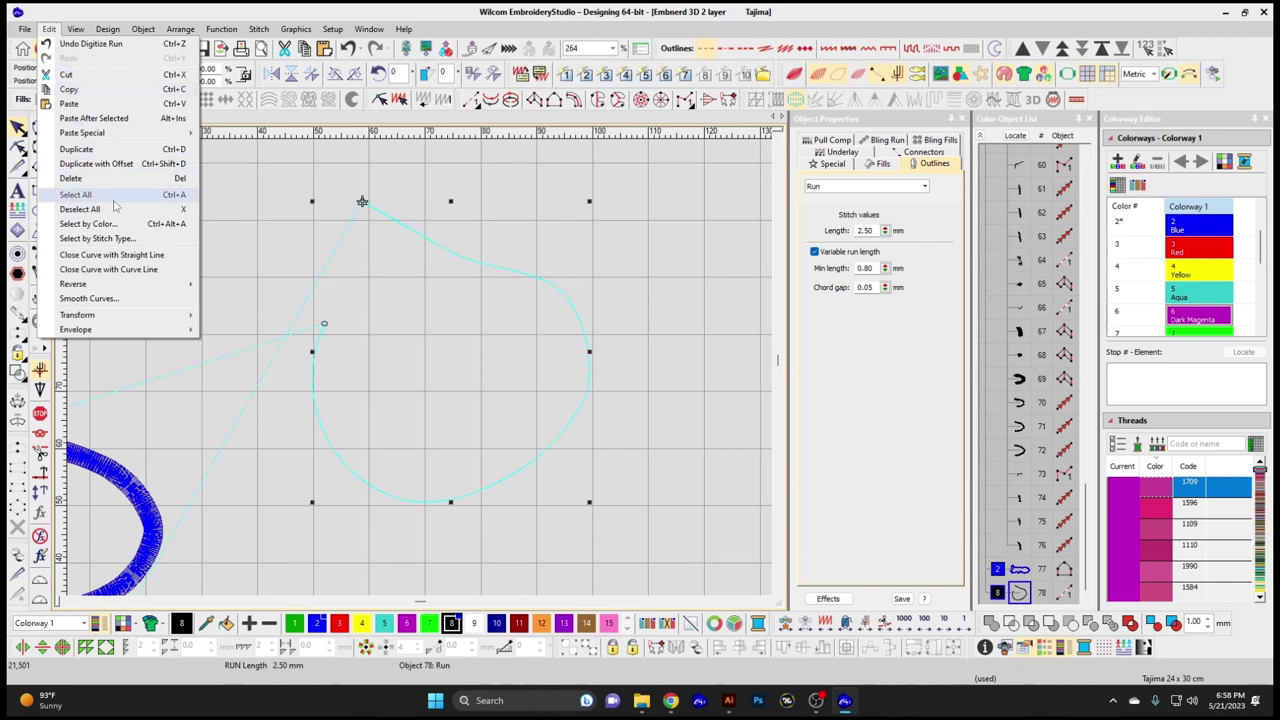
click(160, 256)
click(309, 290)
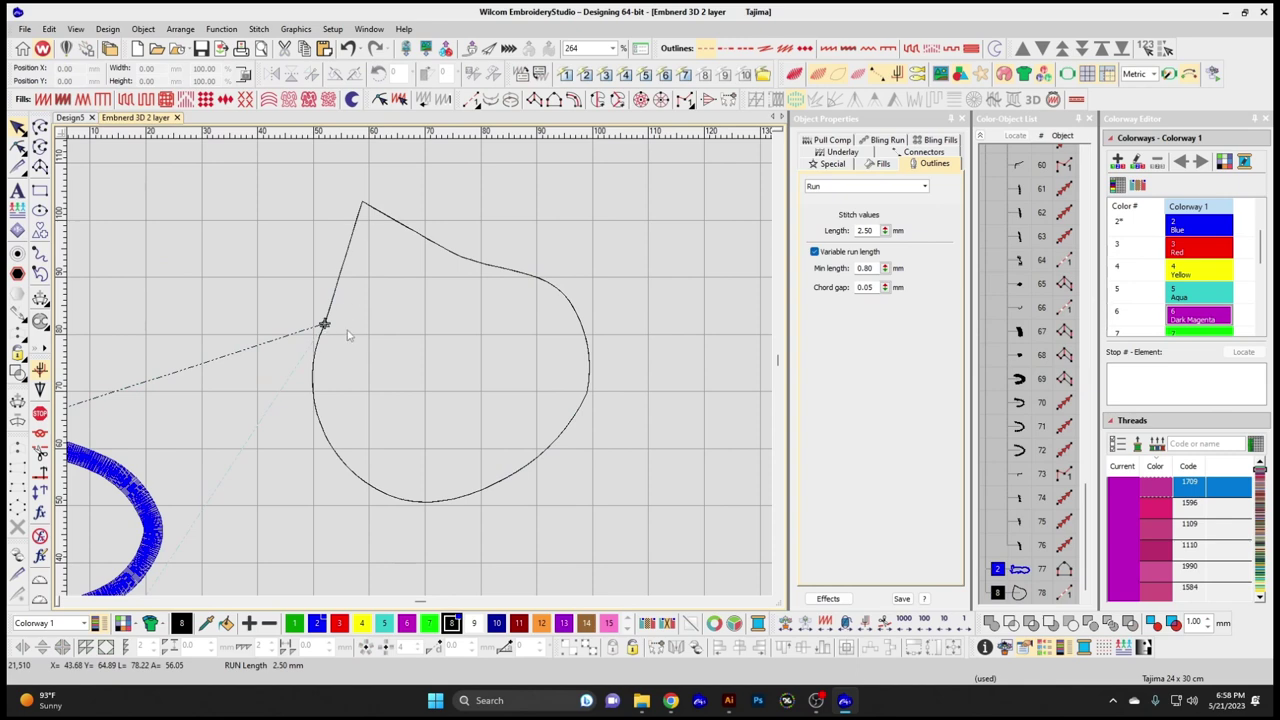
- Undo the straight closing and close the run curve with a curved line instead
click(331, 290)
click(49, 28)
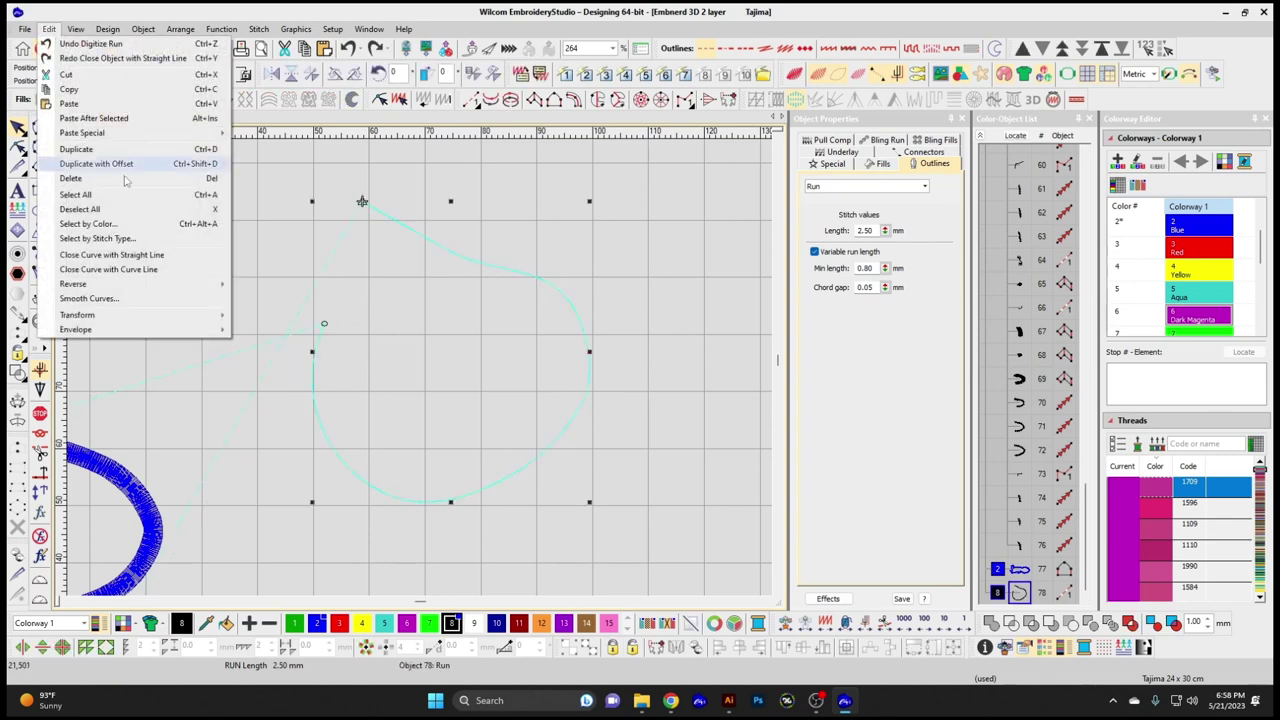
click(158, 270)
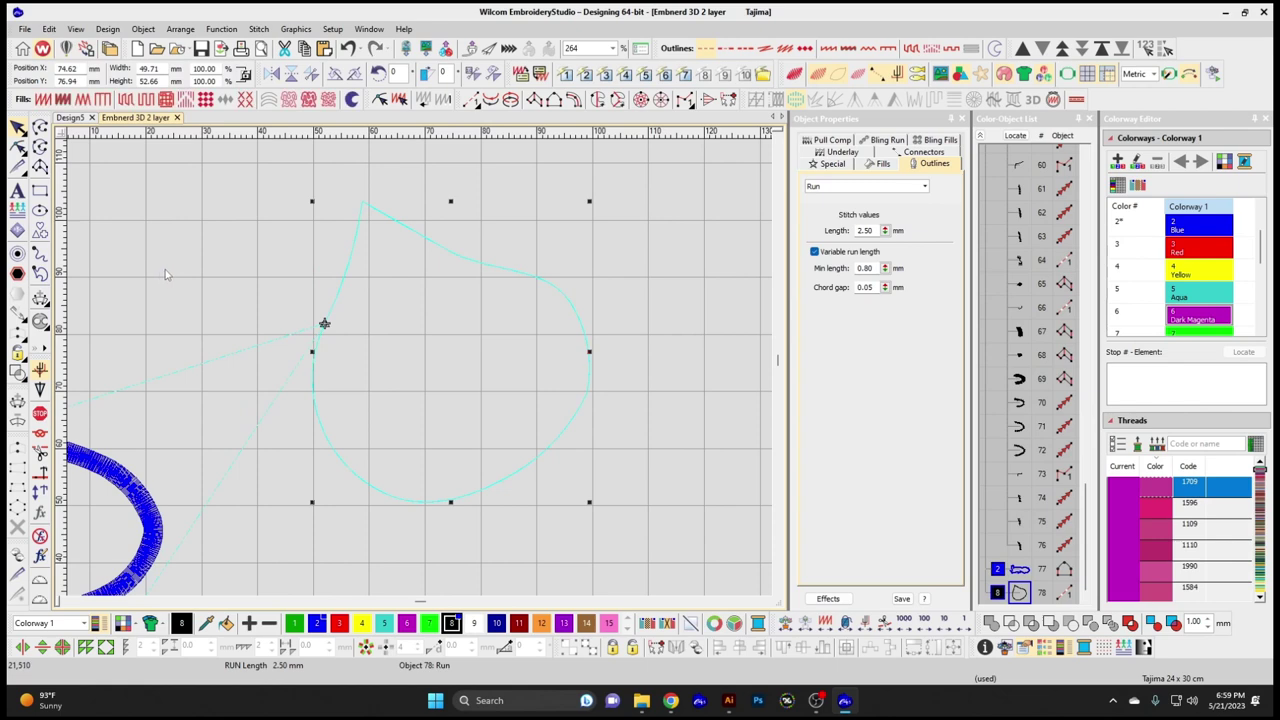
- Reshape the new closing segment of the run curve by slightly moving its middle node
click(17, 146)
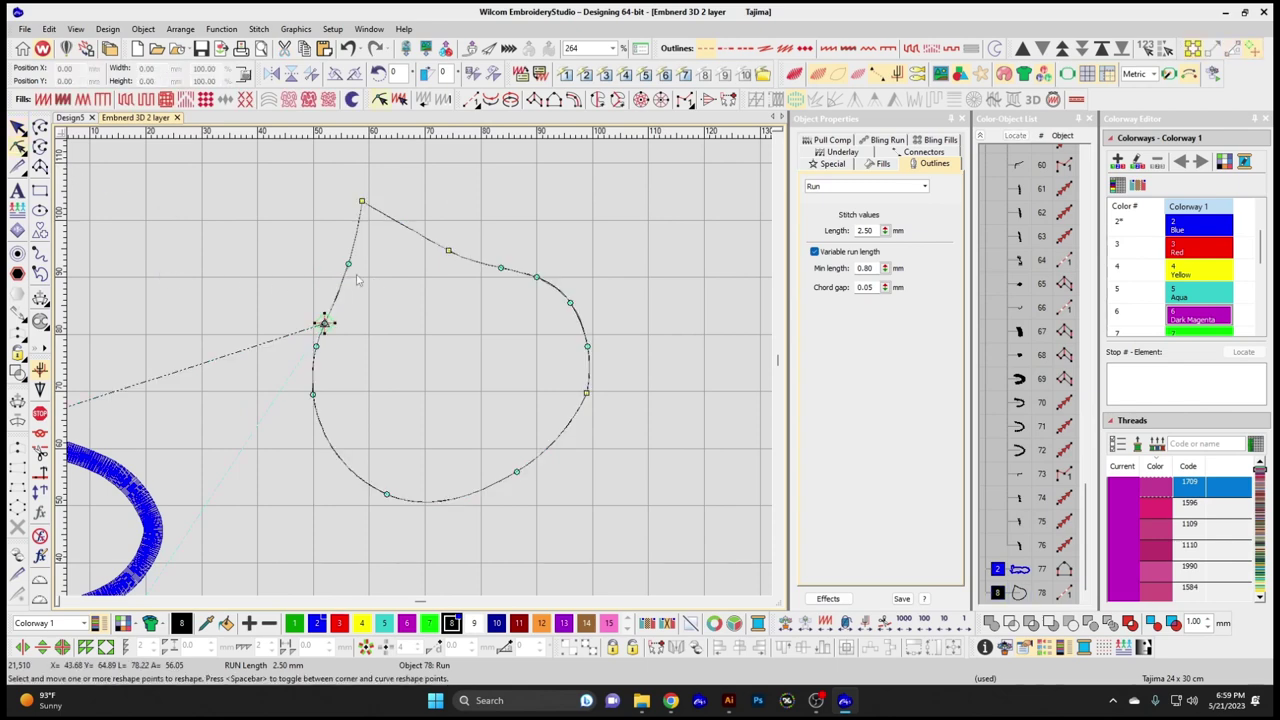
mouse_move(349, 265)
mouse_down()
mouse_move(335, 257)
mouse_move(352, 260)
mouse_up()
key(Escape)
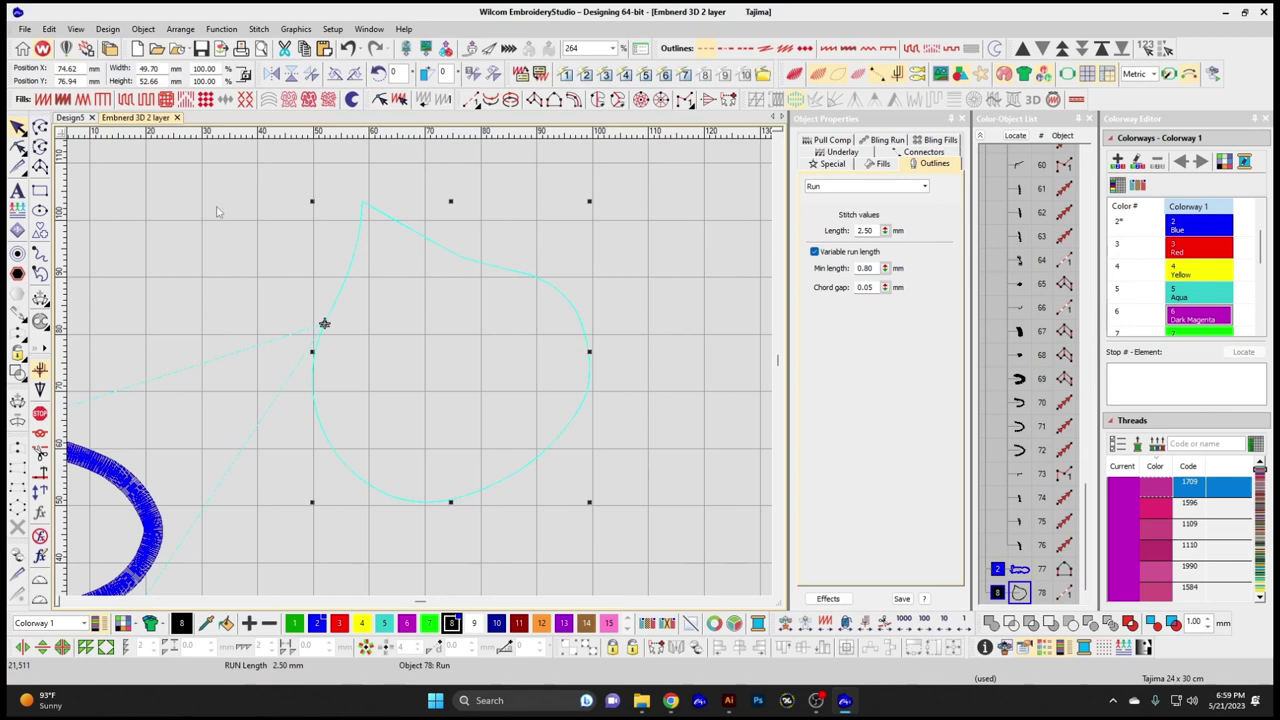
- View the Reverse commands available for the closed run curve
scroll(434, 392, down, 3)
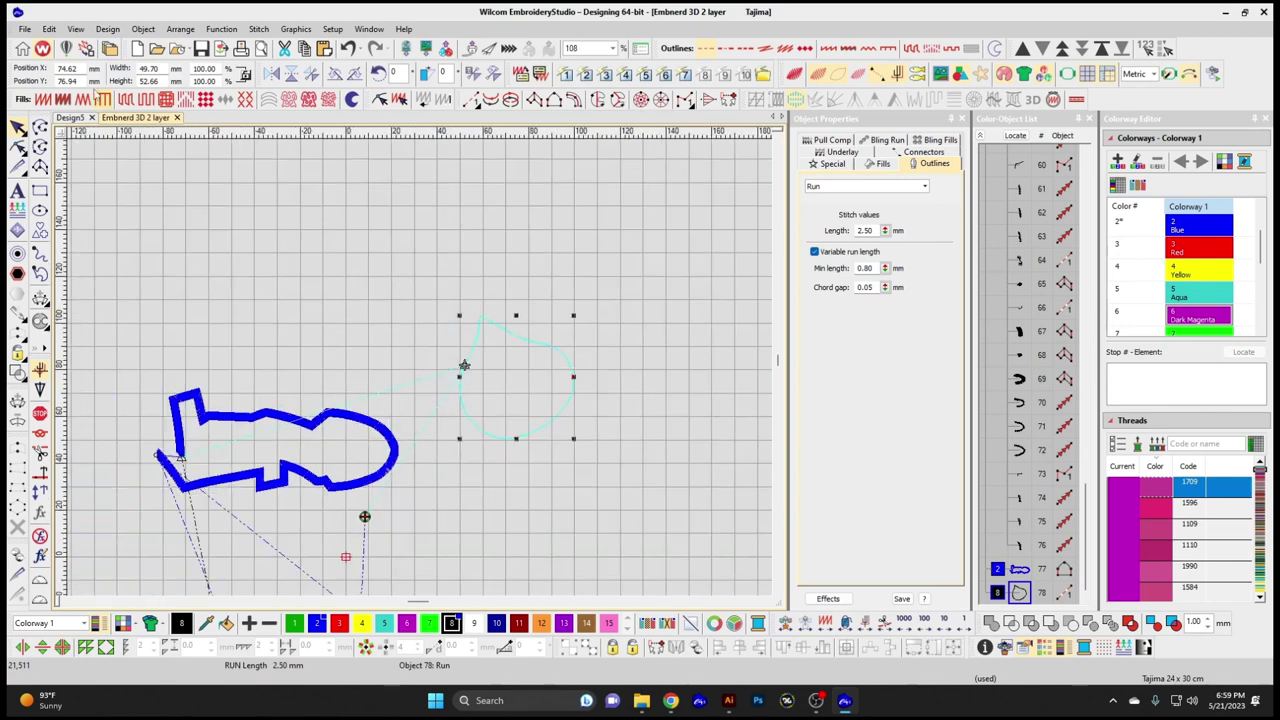
click(48, 29)
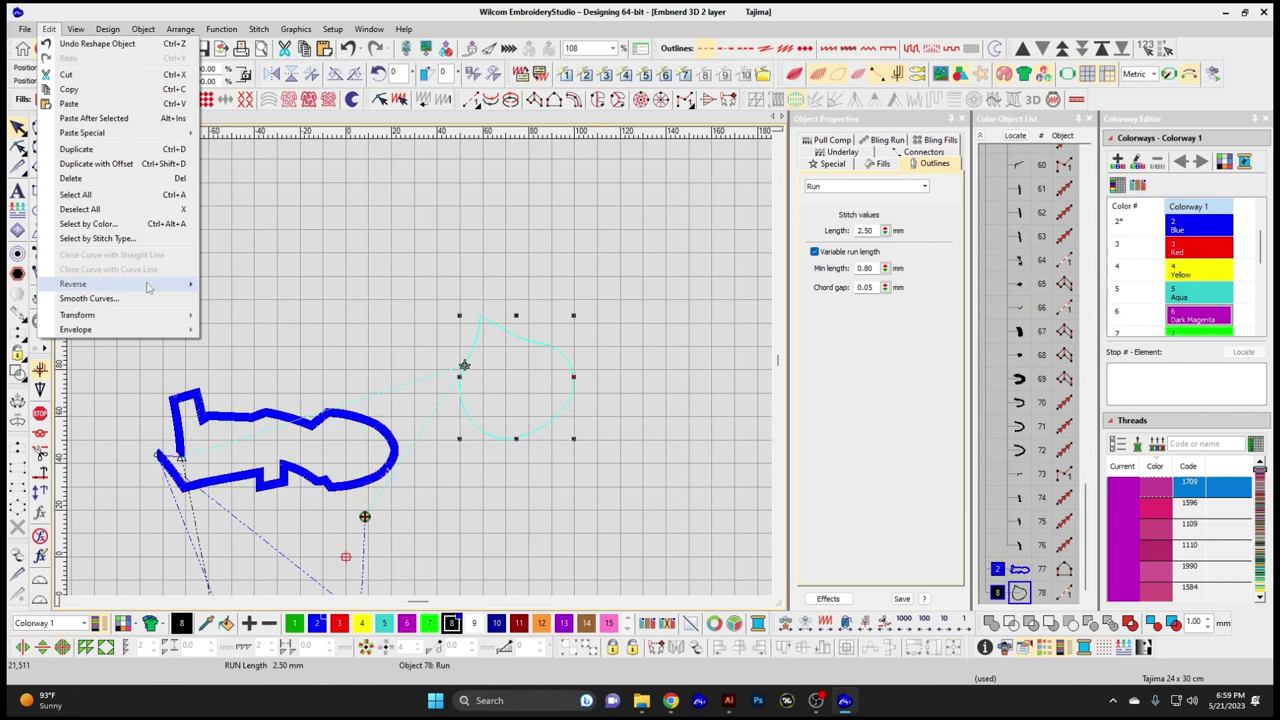
mouse_move(148, 288)
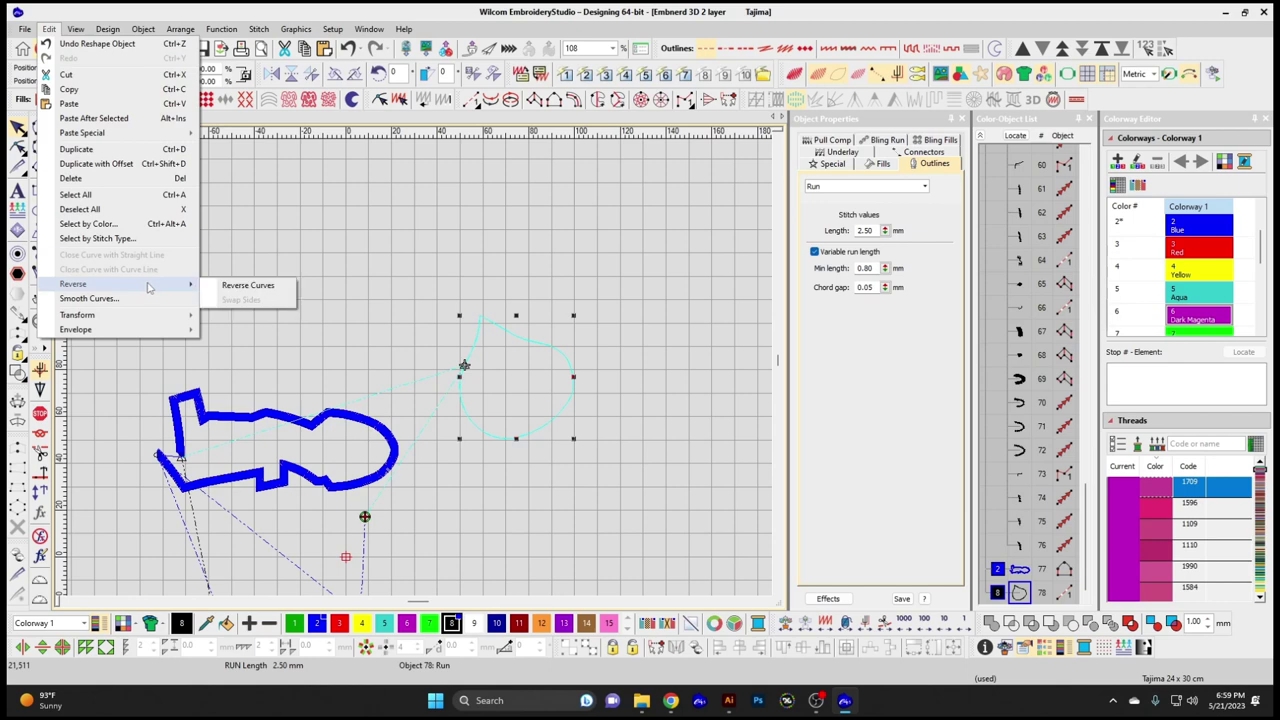
click(250, 288)
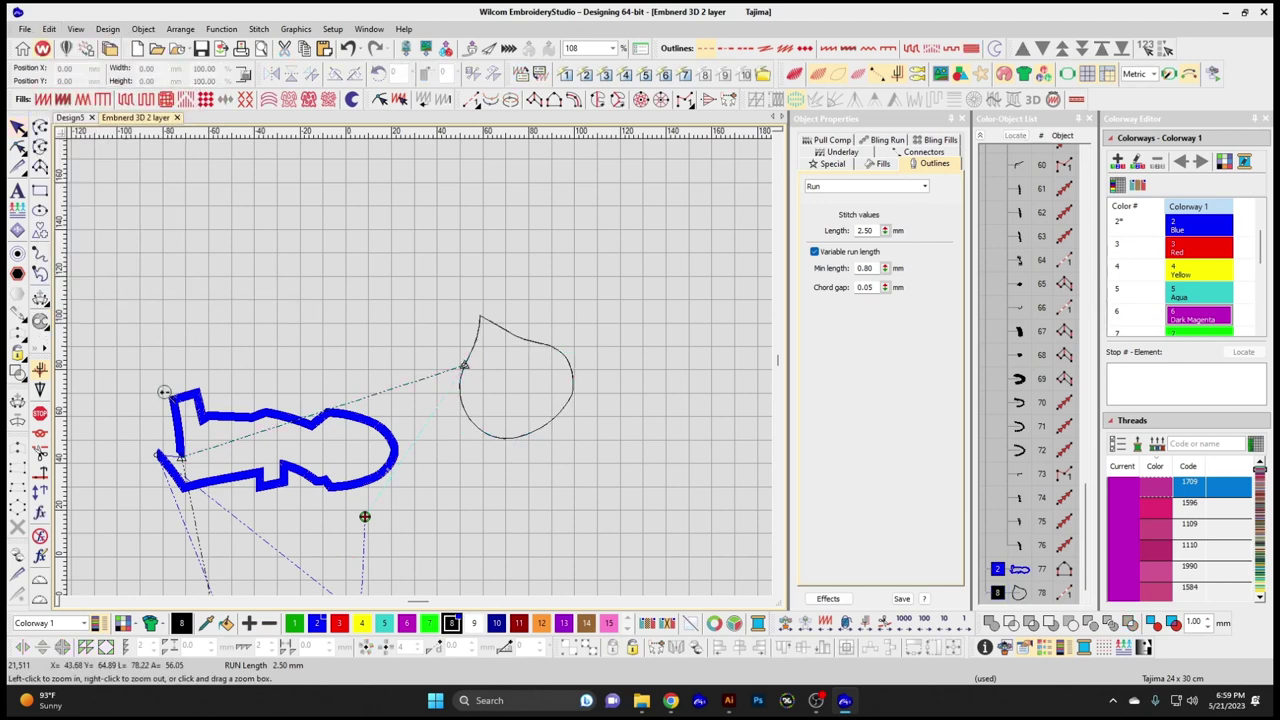
- Display the reshape nodes of the upper blue satin outline and reverse its curves
key(z)
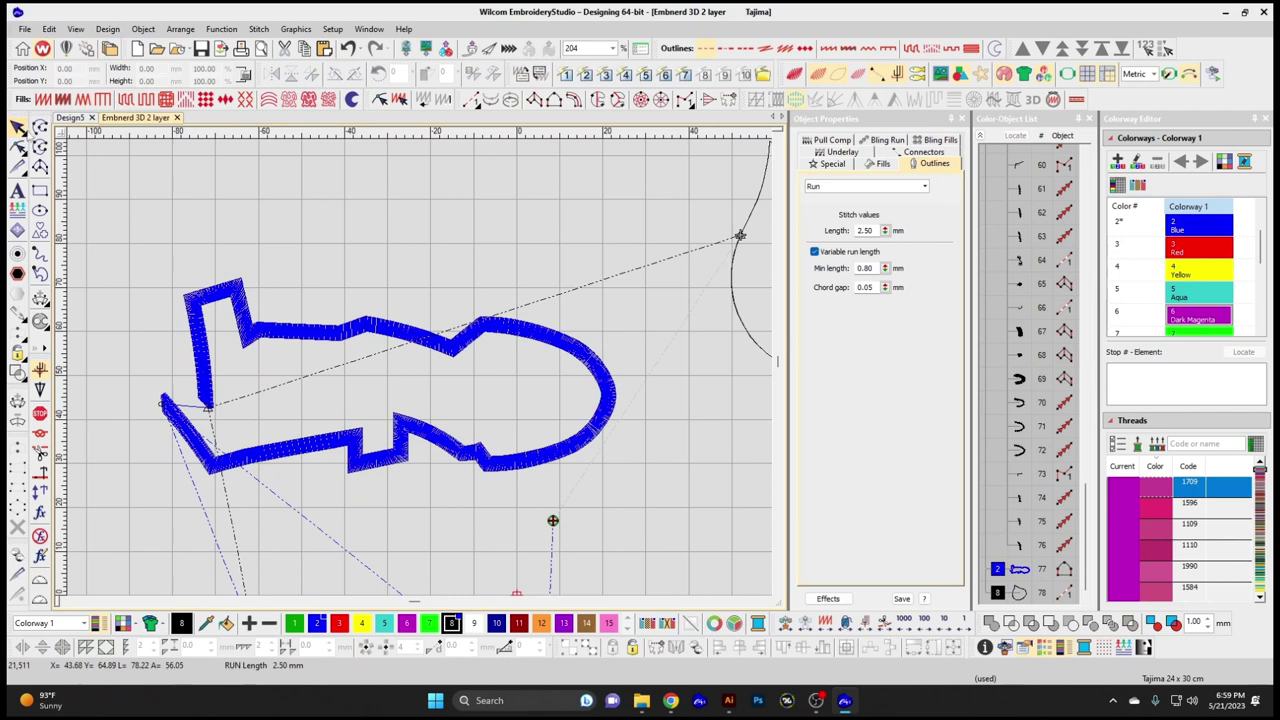
click(188, 288)
click(17, 146)
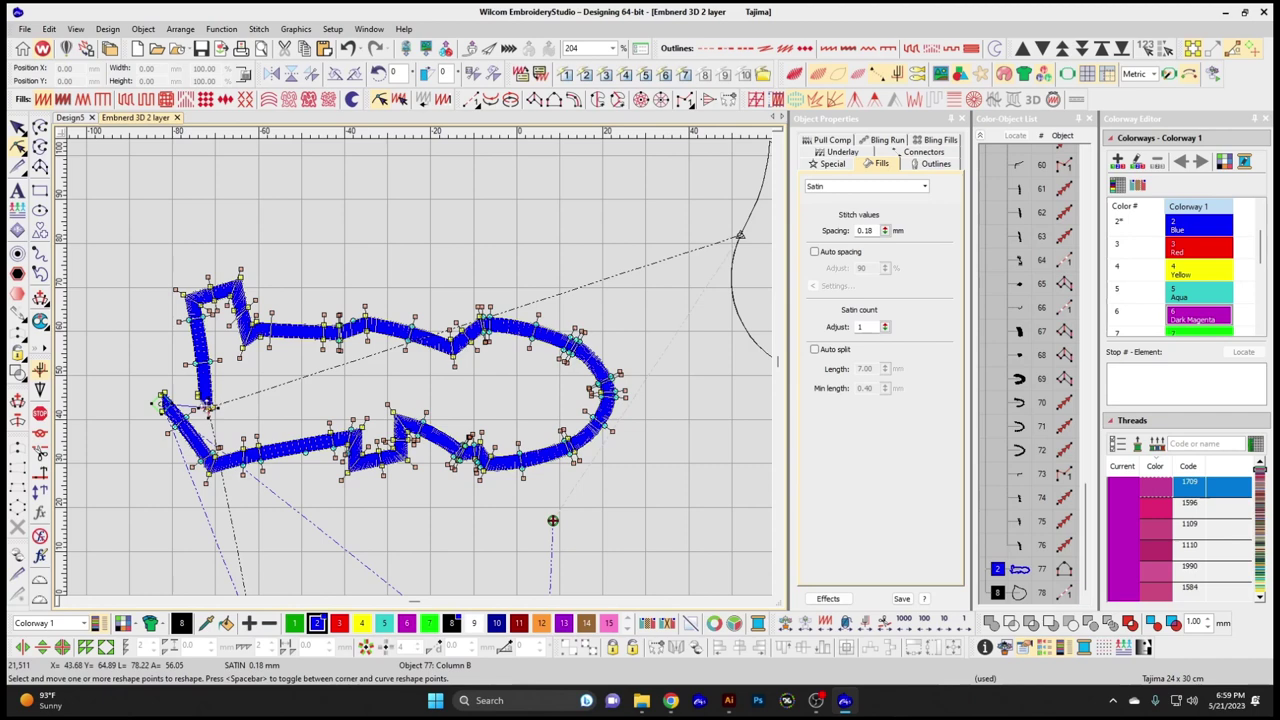
click(48, 29)
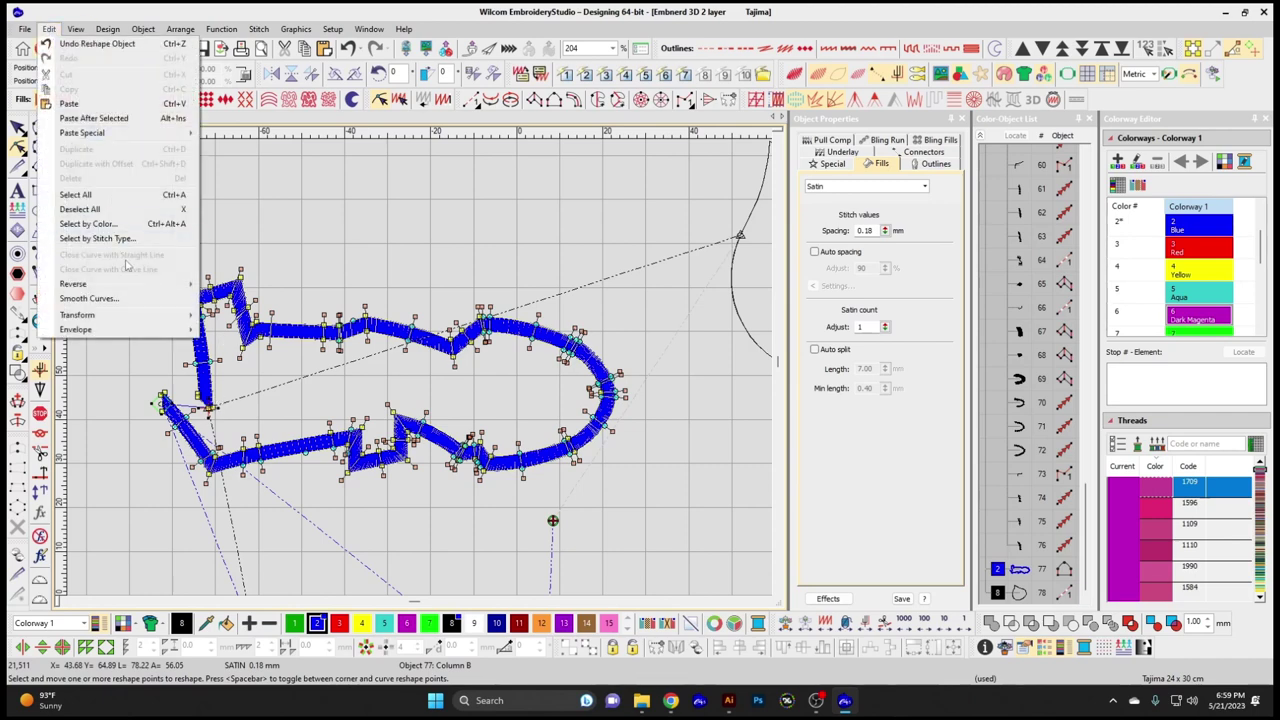
mouse_move(135, 285)
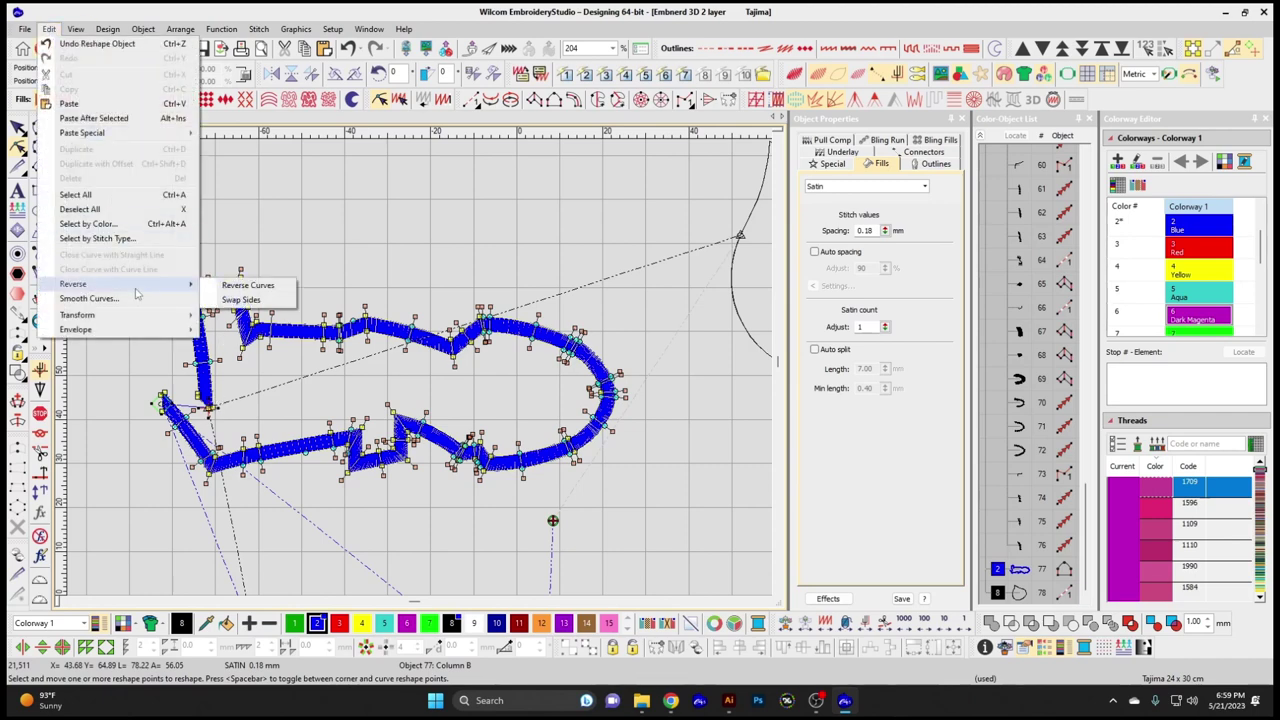
click(283, 291)
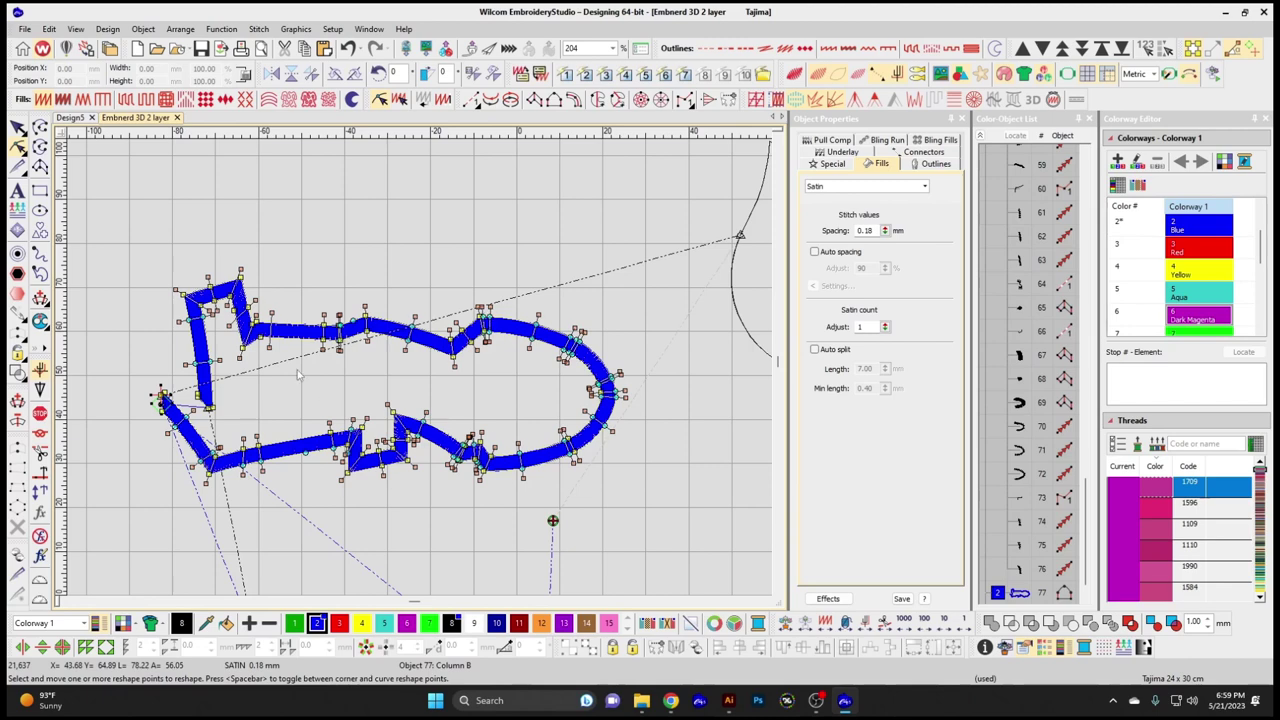
- Move the upper blue satin outline off its duplicate to about X -25, Y 67 mm
click(17, 127)
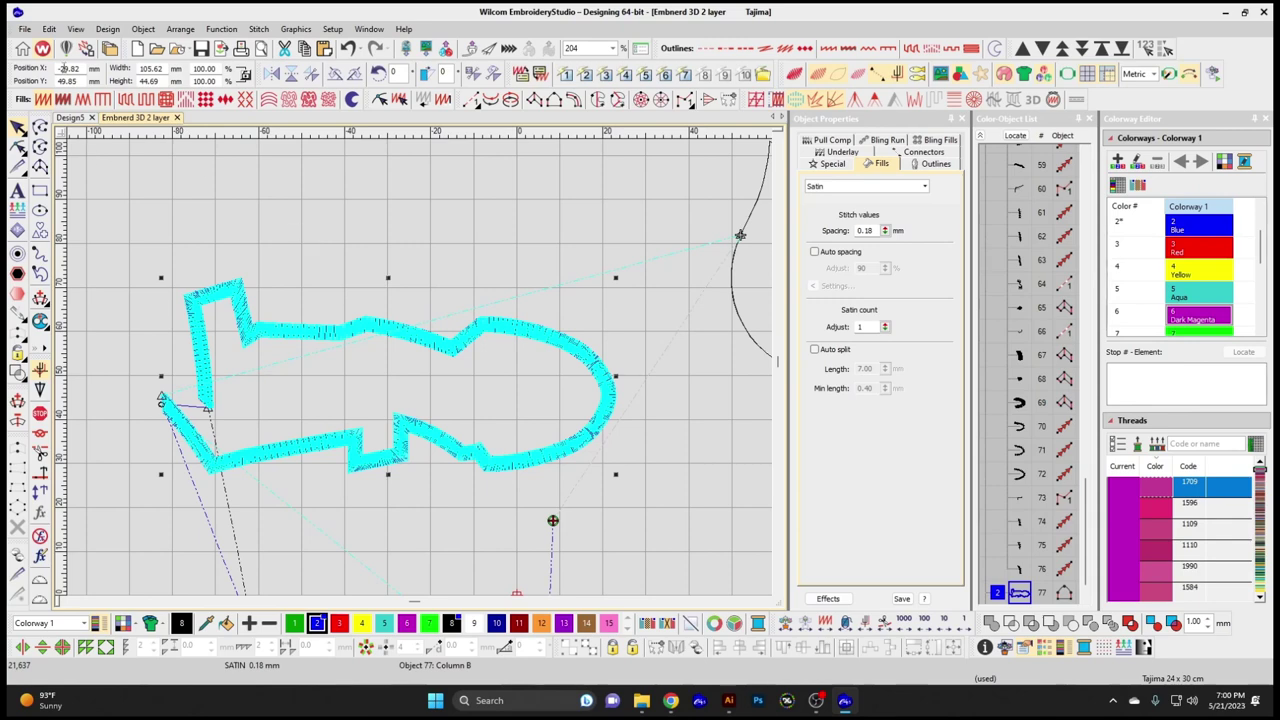
click(49, 29)
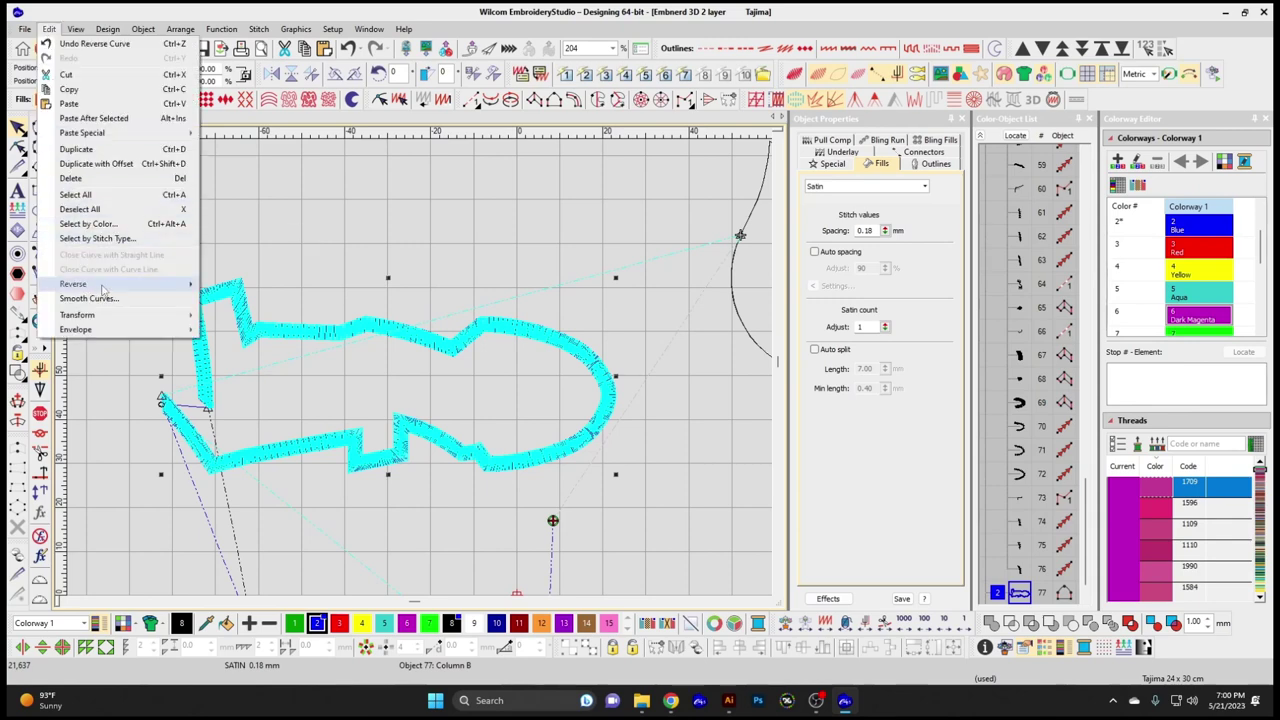
mouse_move(100, 287)
click(314, 222)
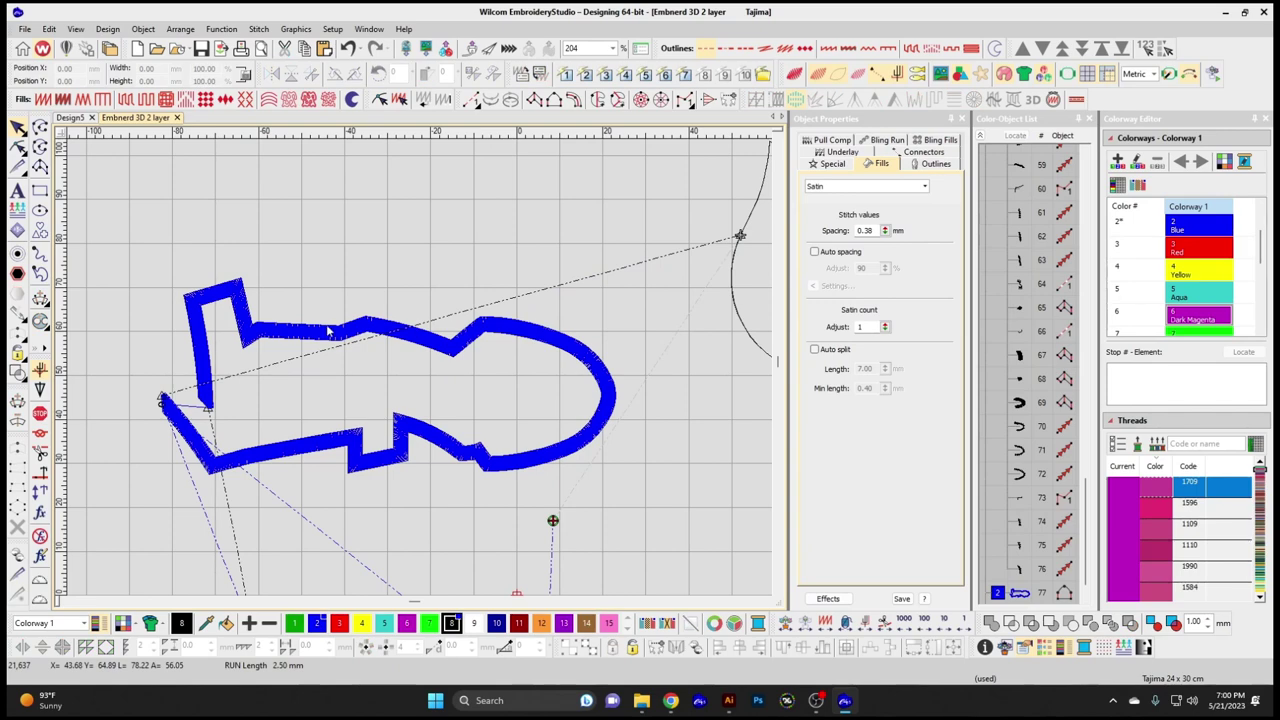
drag(326, 333, 346, 255)
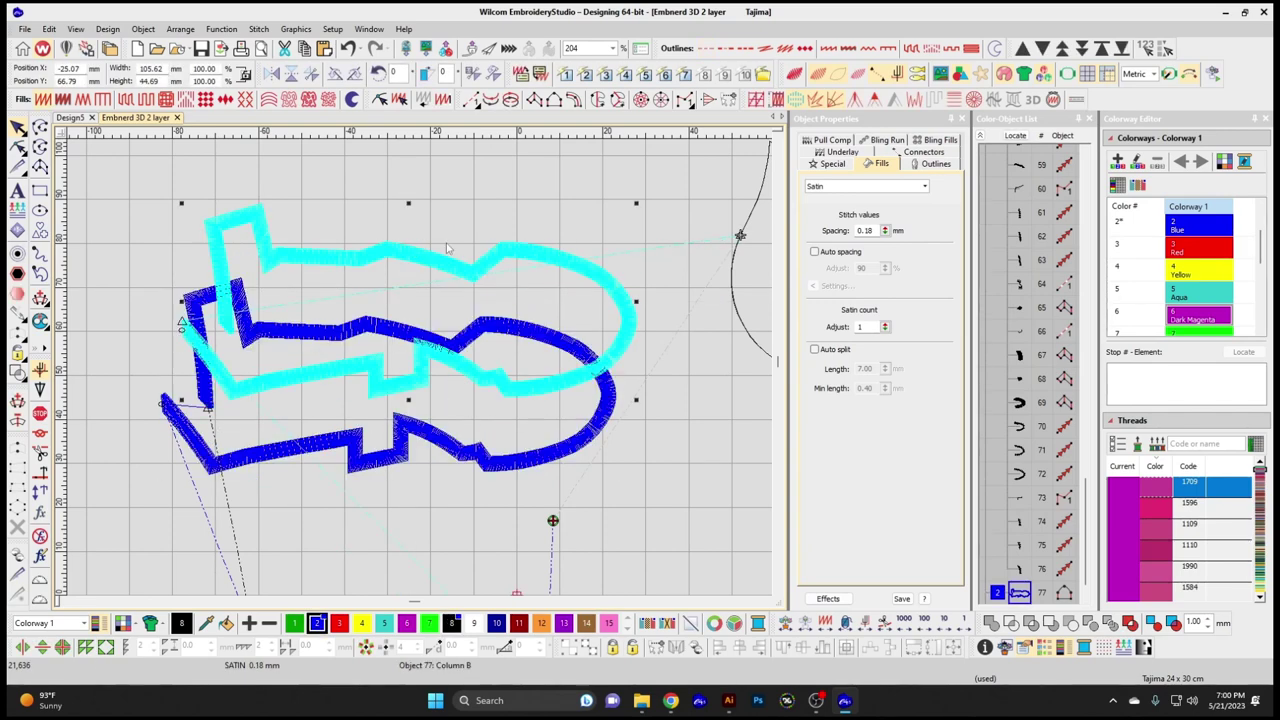
- Apply the Jagged Edge effect to side 2 of the moved satin outline and shift it to about X -18, Y 75 mm
click(912, 99)
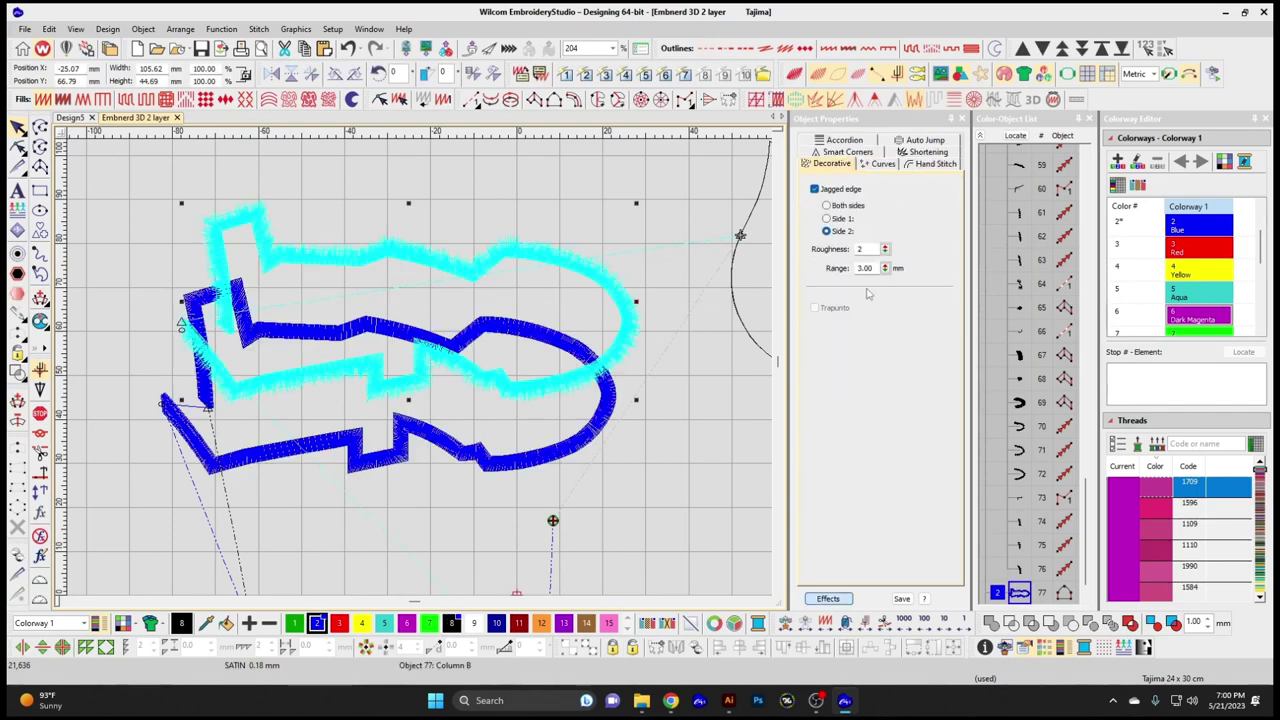
click(540, 207)
drag(338, 255, 378, 228)
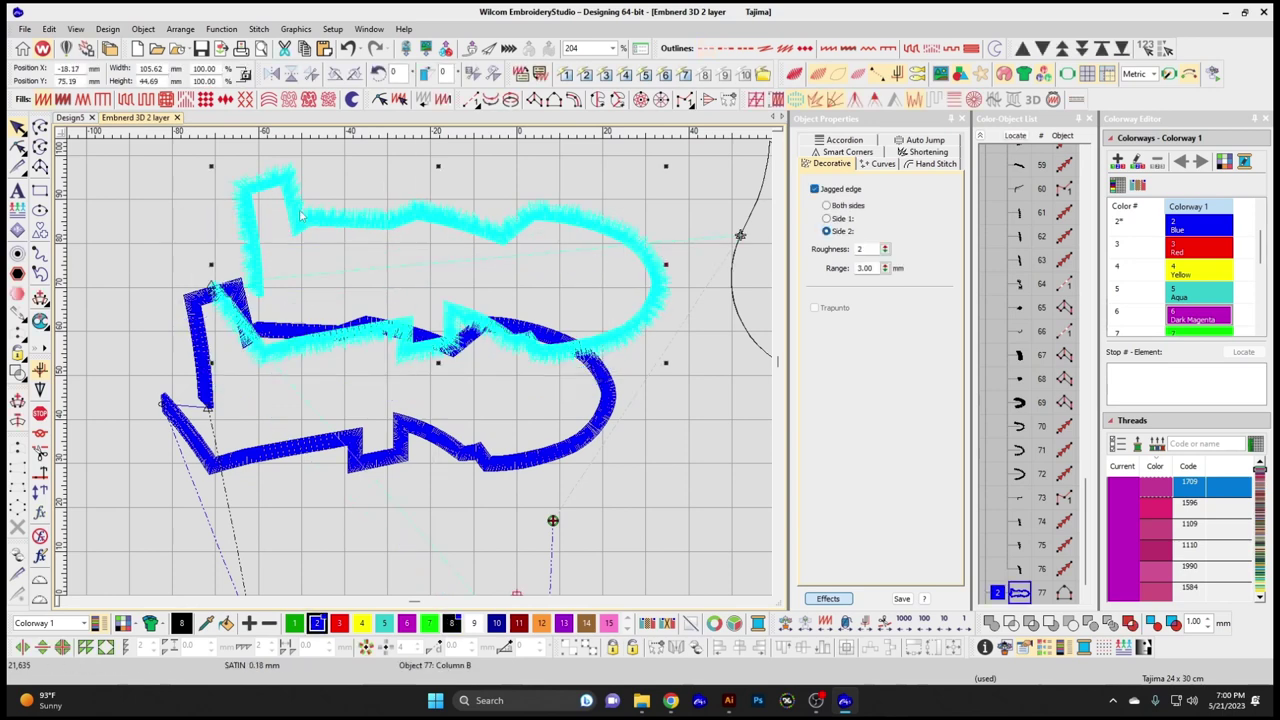
- Swap the sides of the satin outline that has the jagged edge
click(343, 222)
click(280, 185)
click(48, 28)
mouse_move(116, 289)
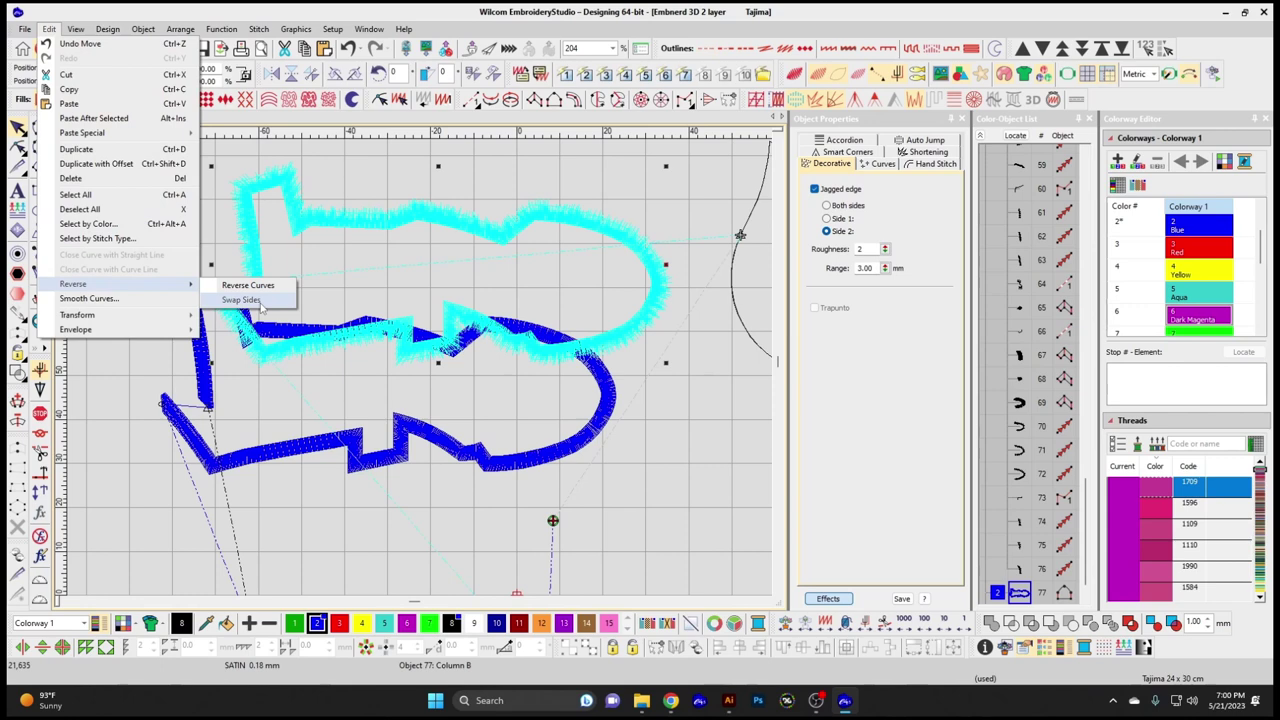
click(260, 302)
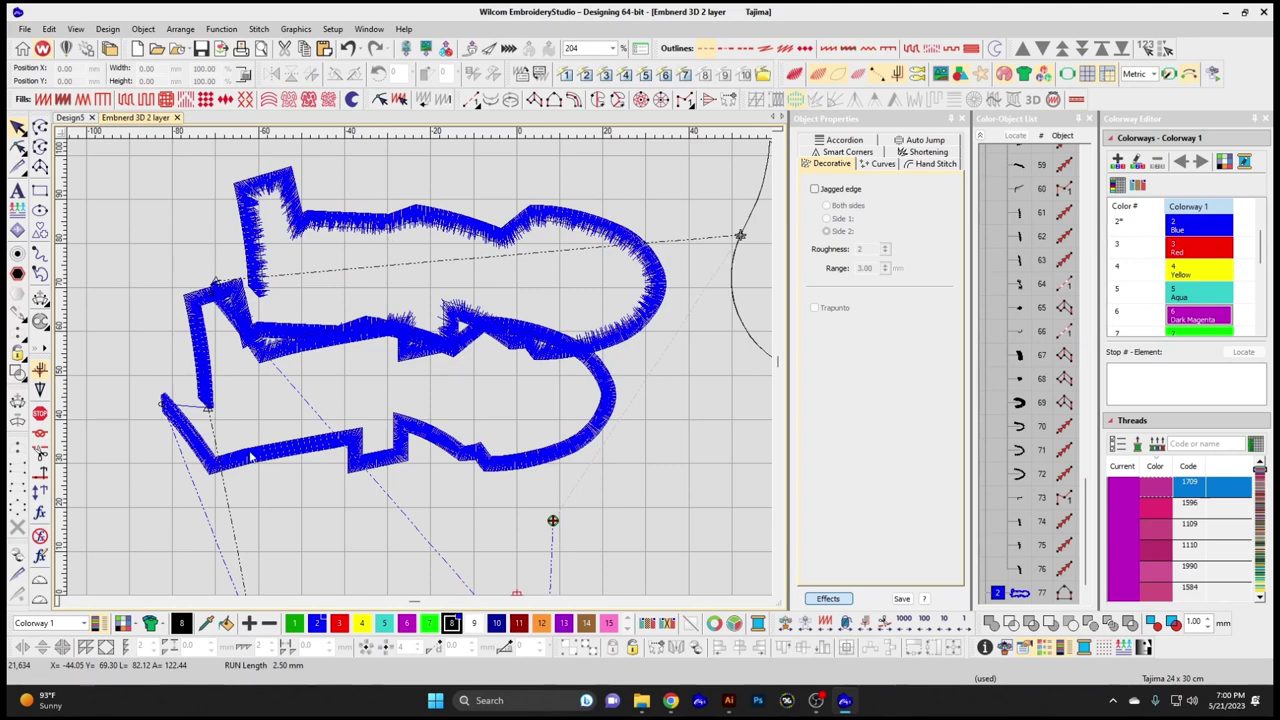
click(358, 231)
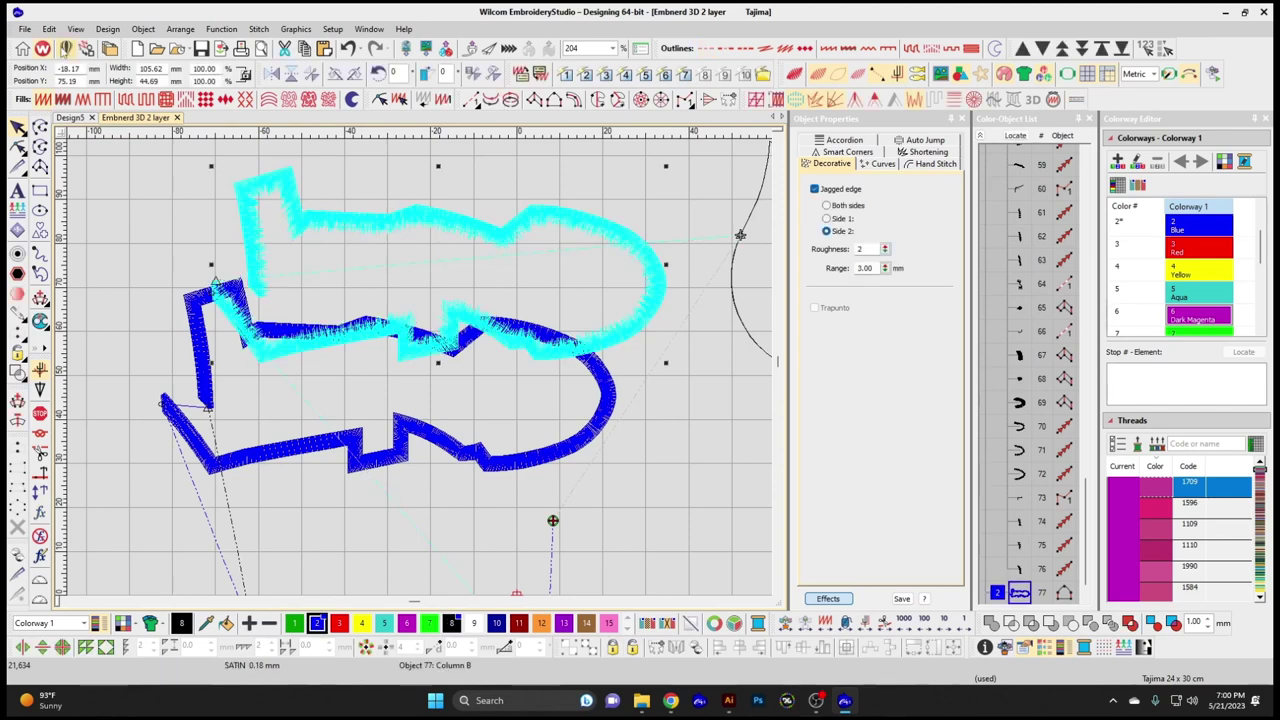
click(48, 29)
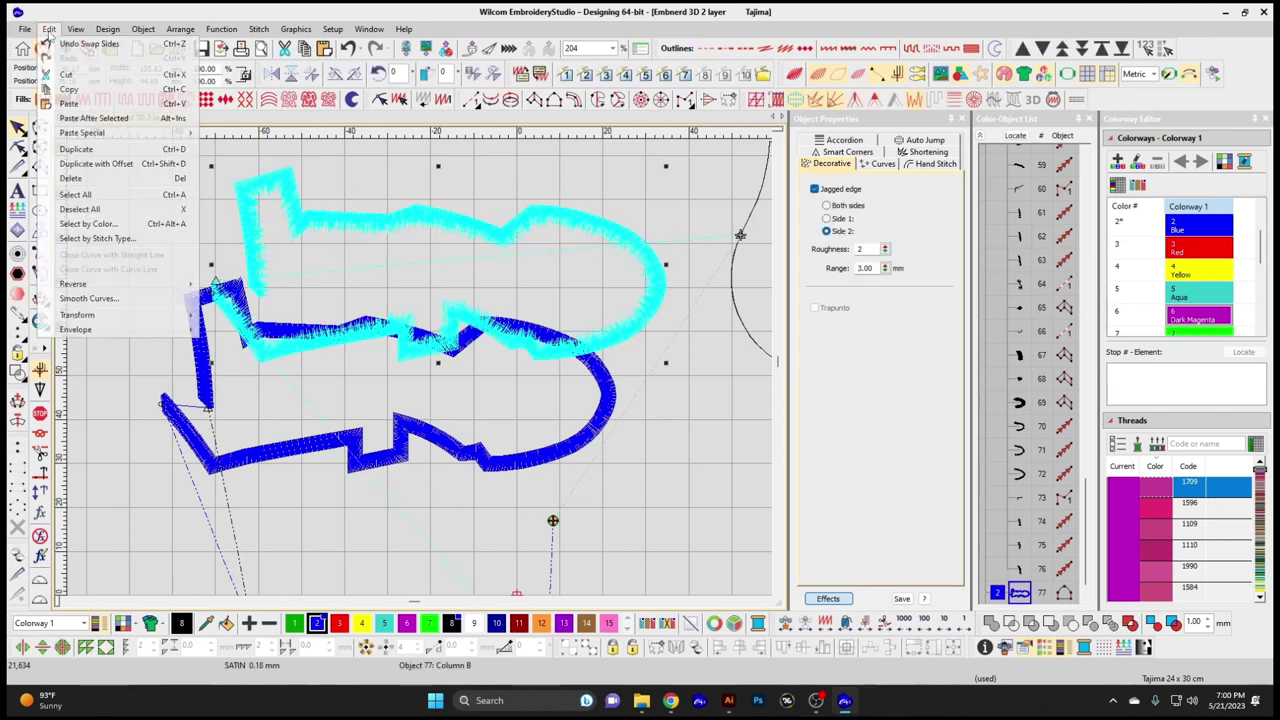
click(115, 300)
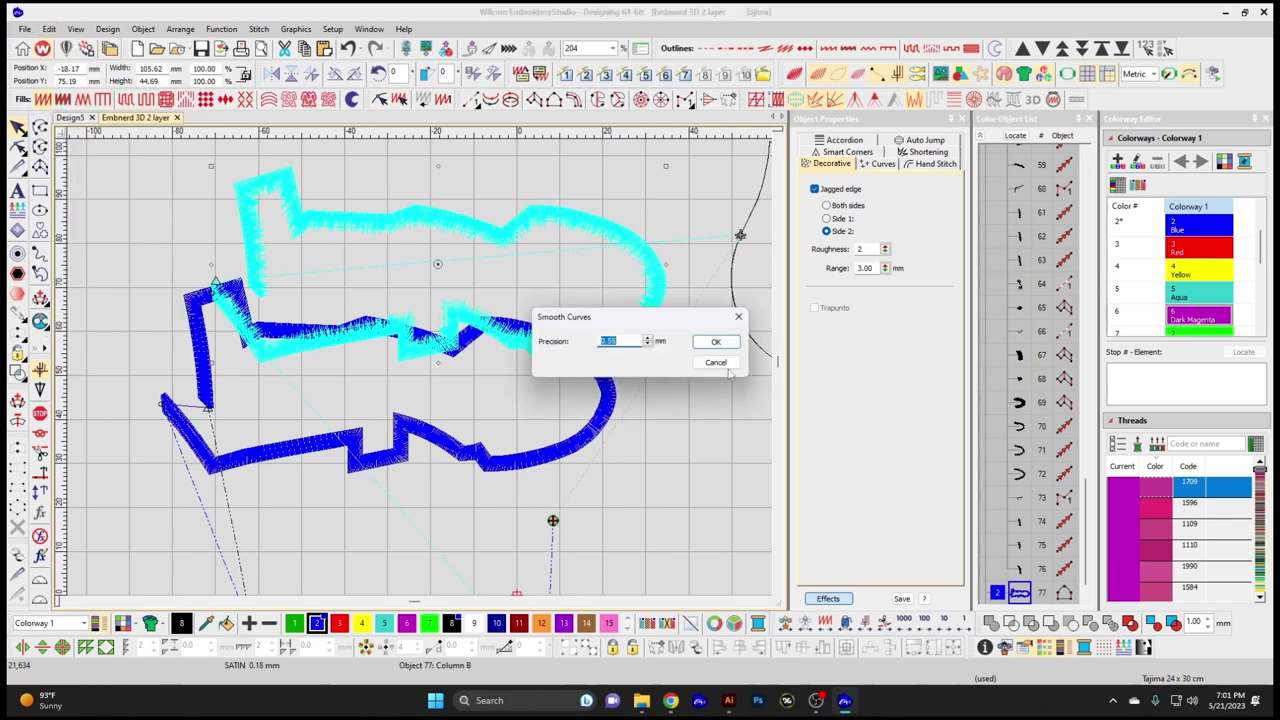
click(722, 364)
- Display the reshape nodes of the black teardrop-shaped run outline and add extra nodes along its upper edge
click(510, 249)
click(17, 145)
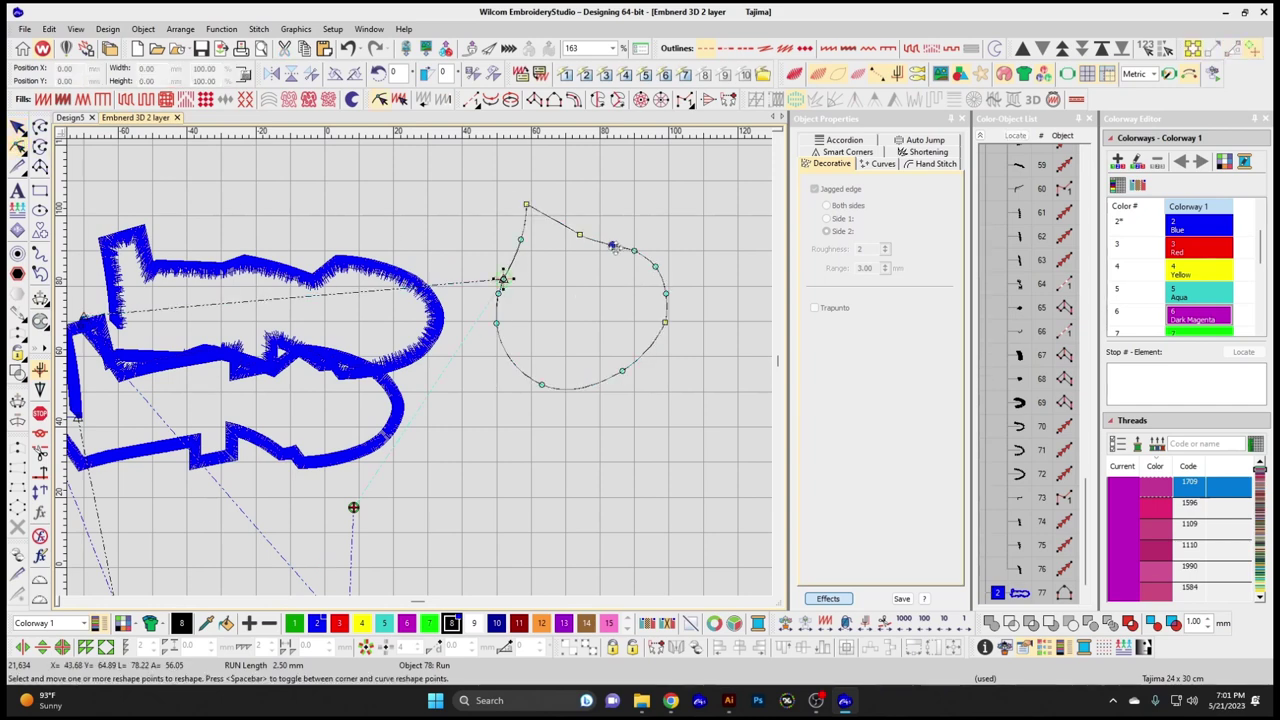
click(611, 246)
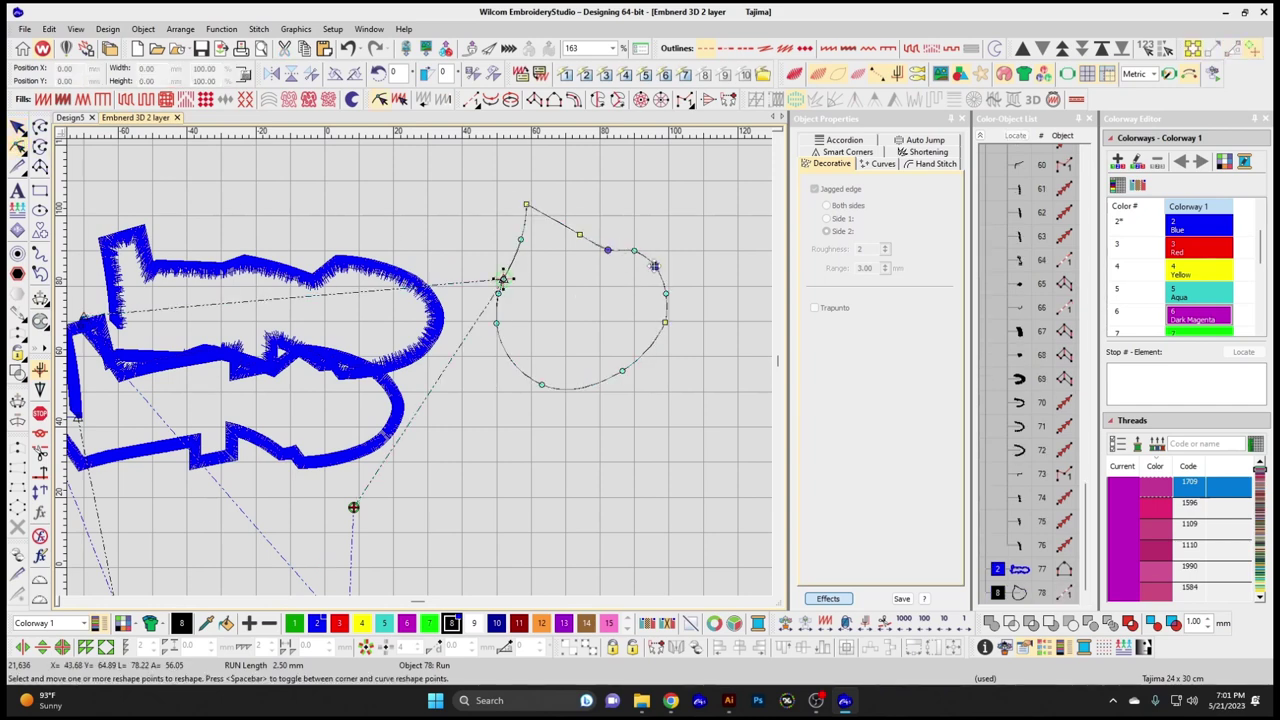
click(548, 215)
mouse_move(561, 224)
mouse_down()
mouse_move(650, 264)
mouse_move(551, 218)
mouse_up()
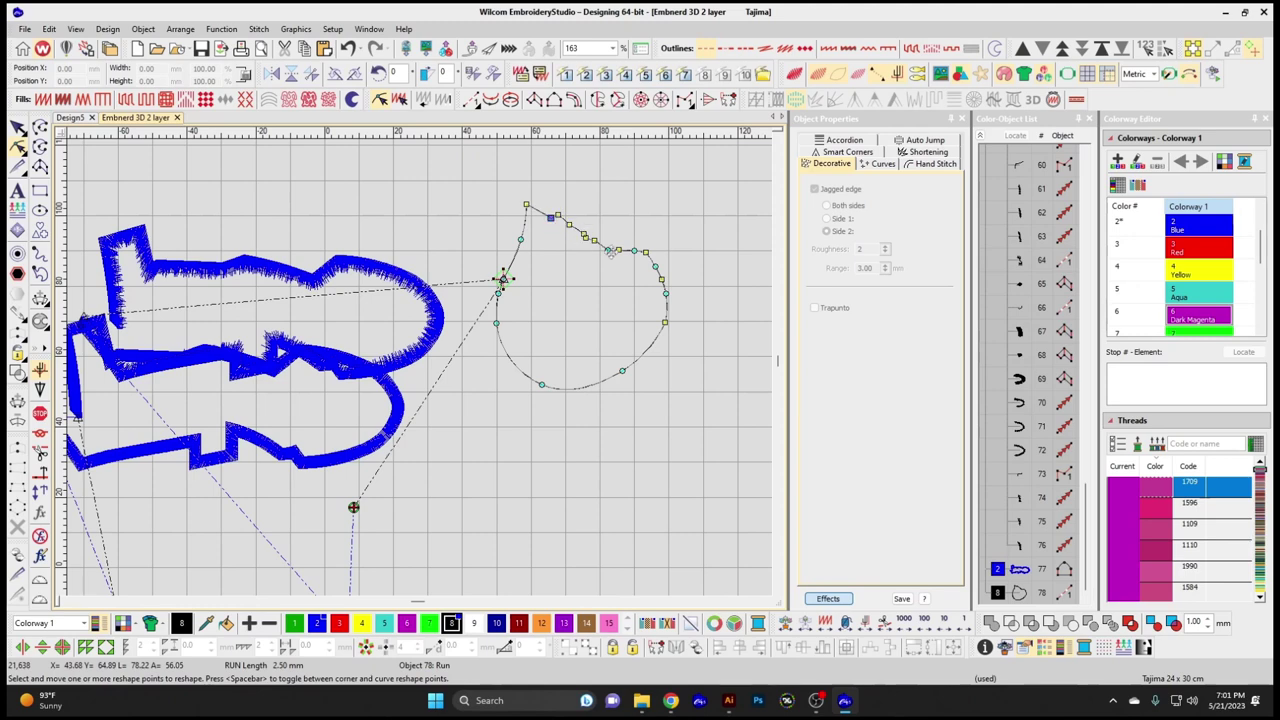
- Smooth the curves of the teardrop-shaped run outline with a precision of 0.46 mm
click(49, 28)
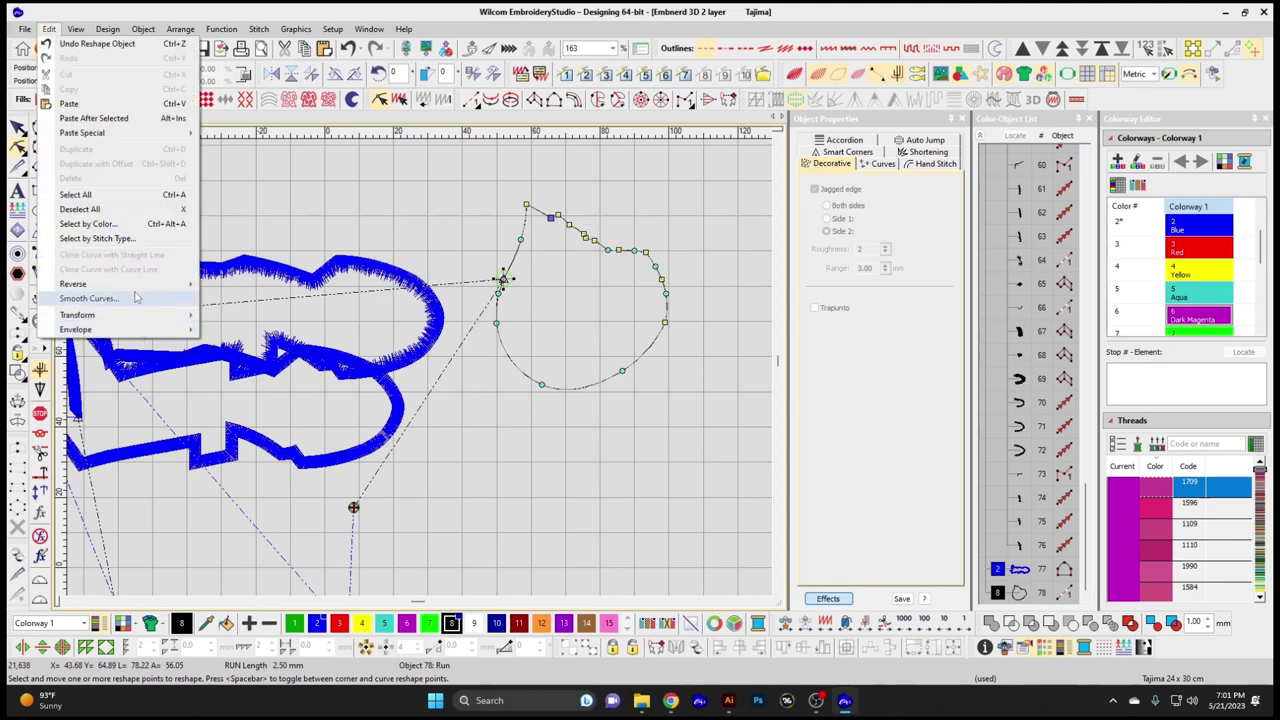
click(123, 300)
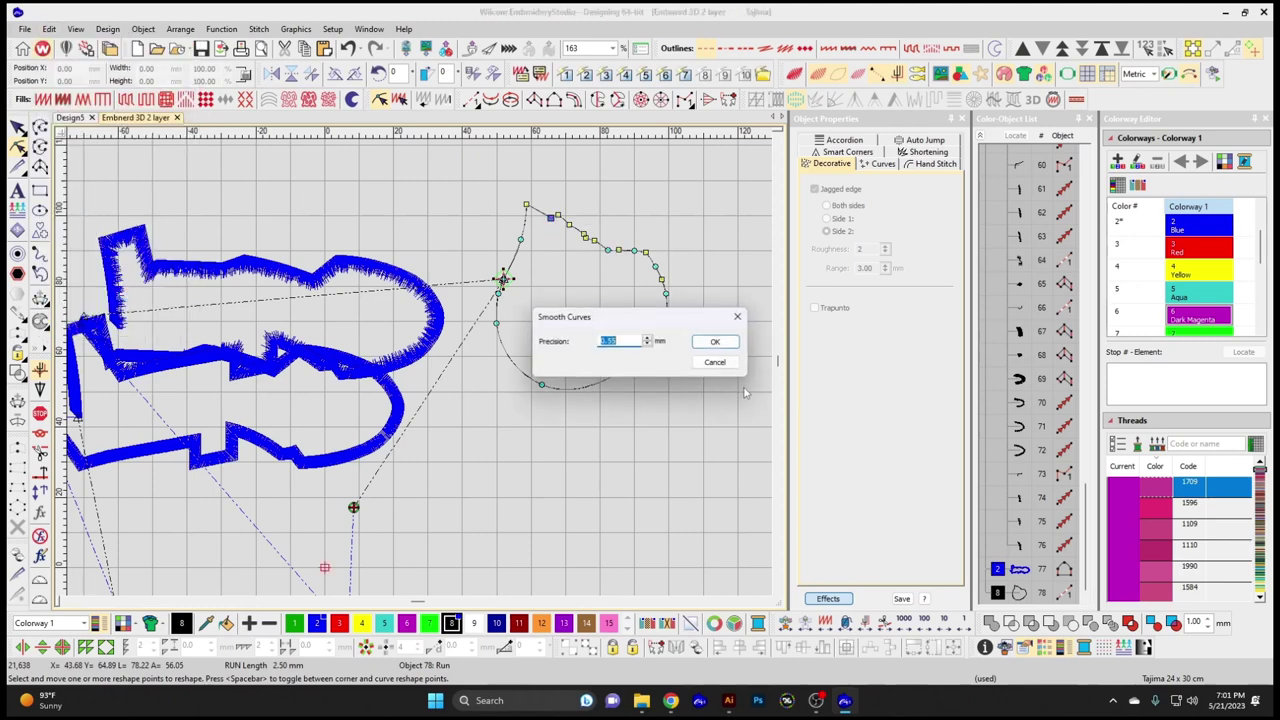
click(648, 345)
click(652, 346)
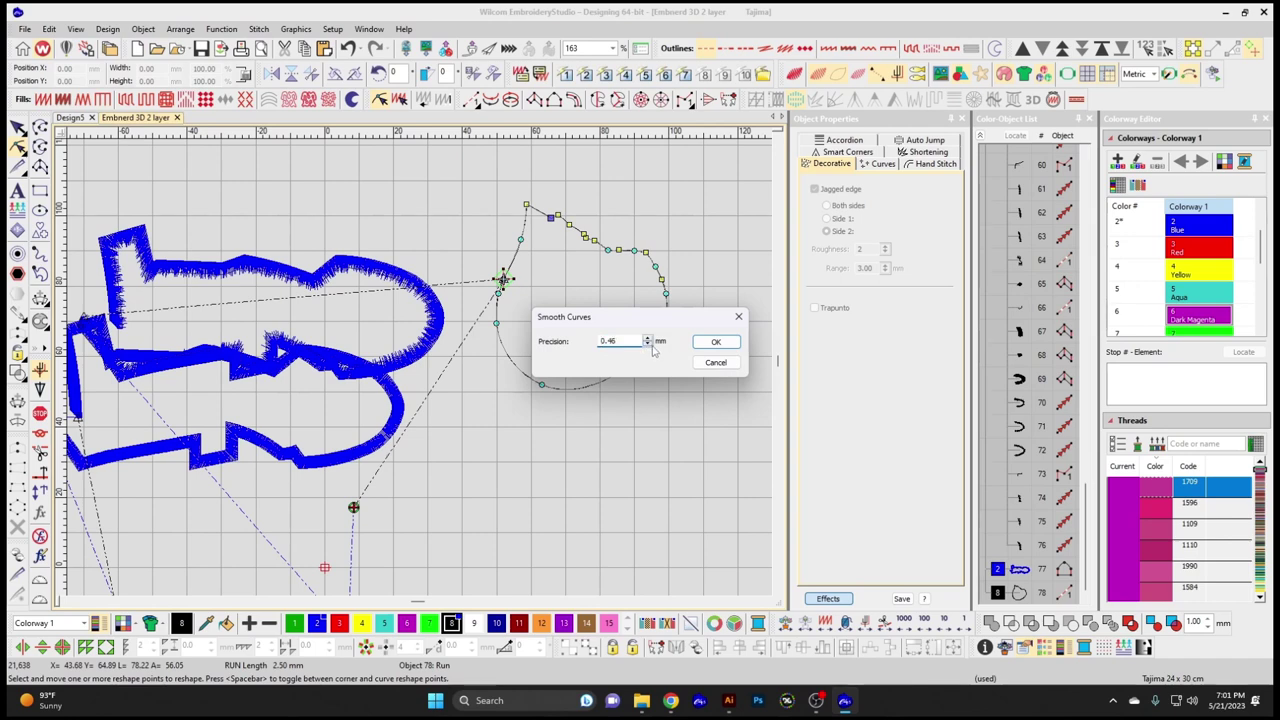
click(715, 342)
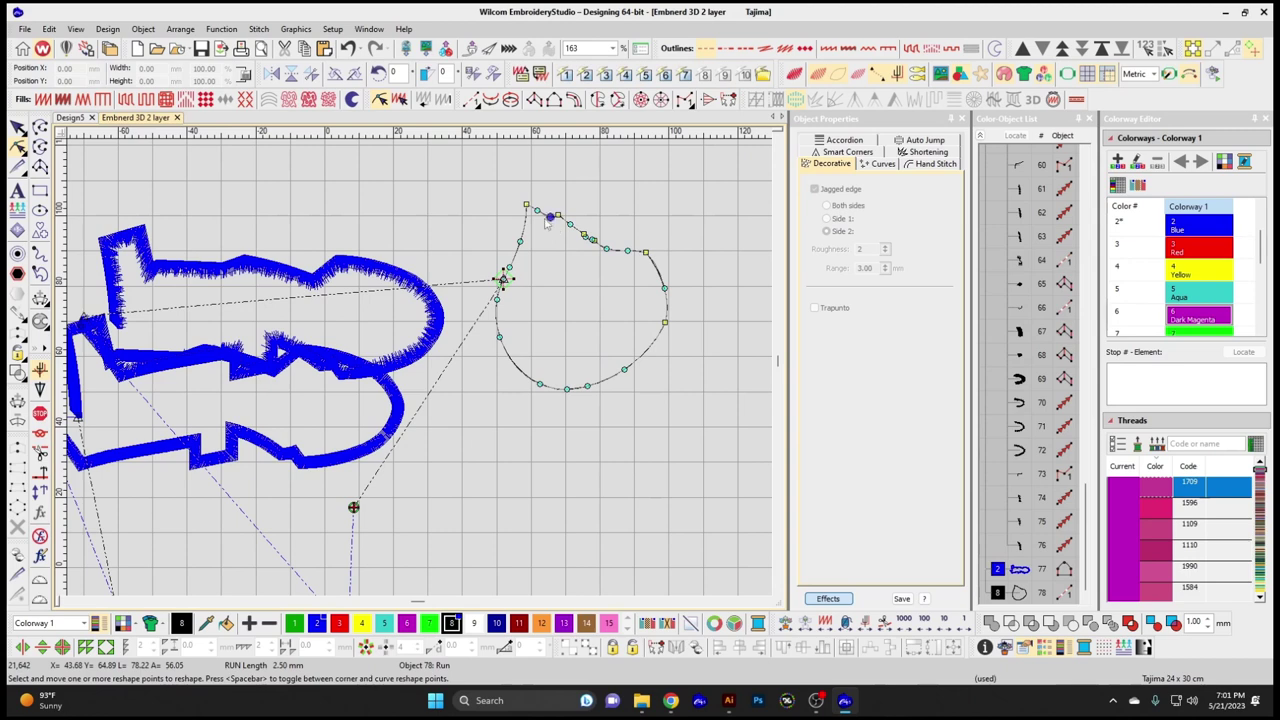
- Smooth the curves of the teardrop-shaped run outline again with a precision of 2 mm
click(50, 29)
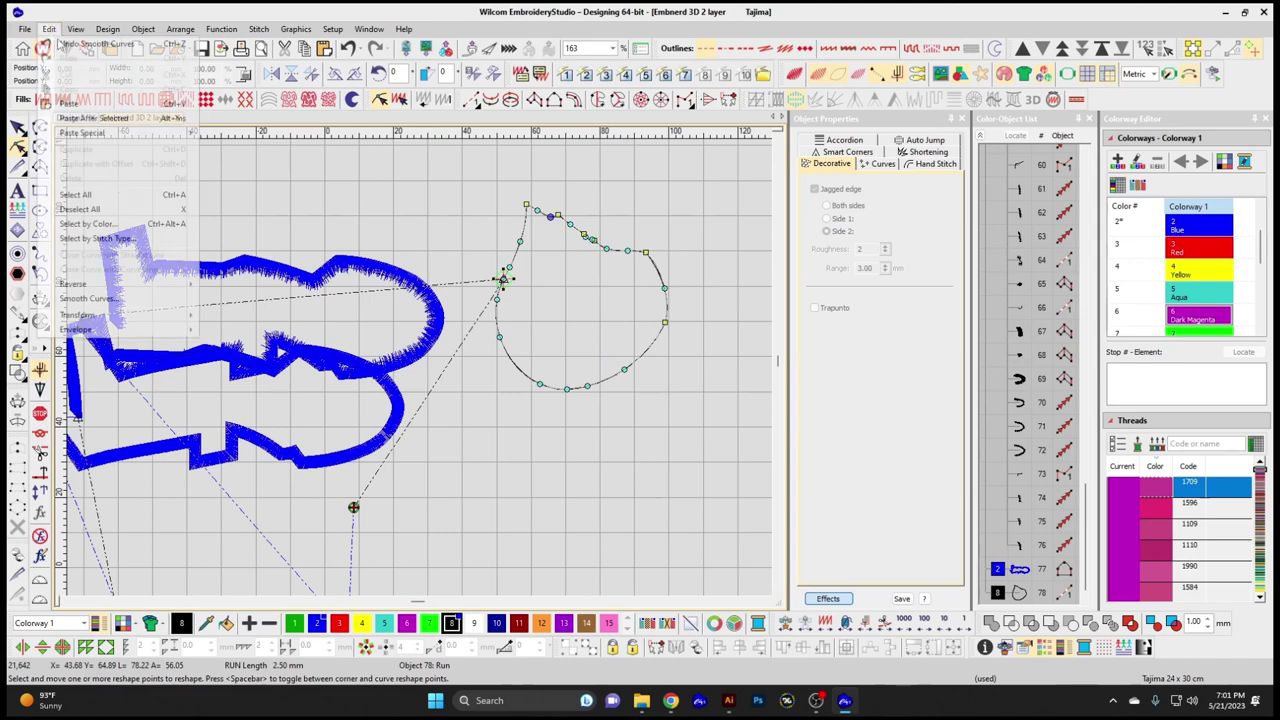
click(164, 299)
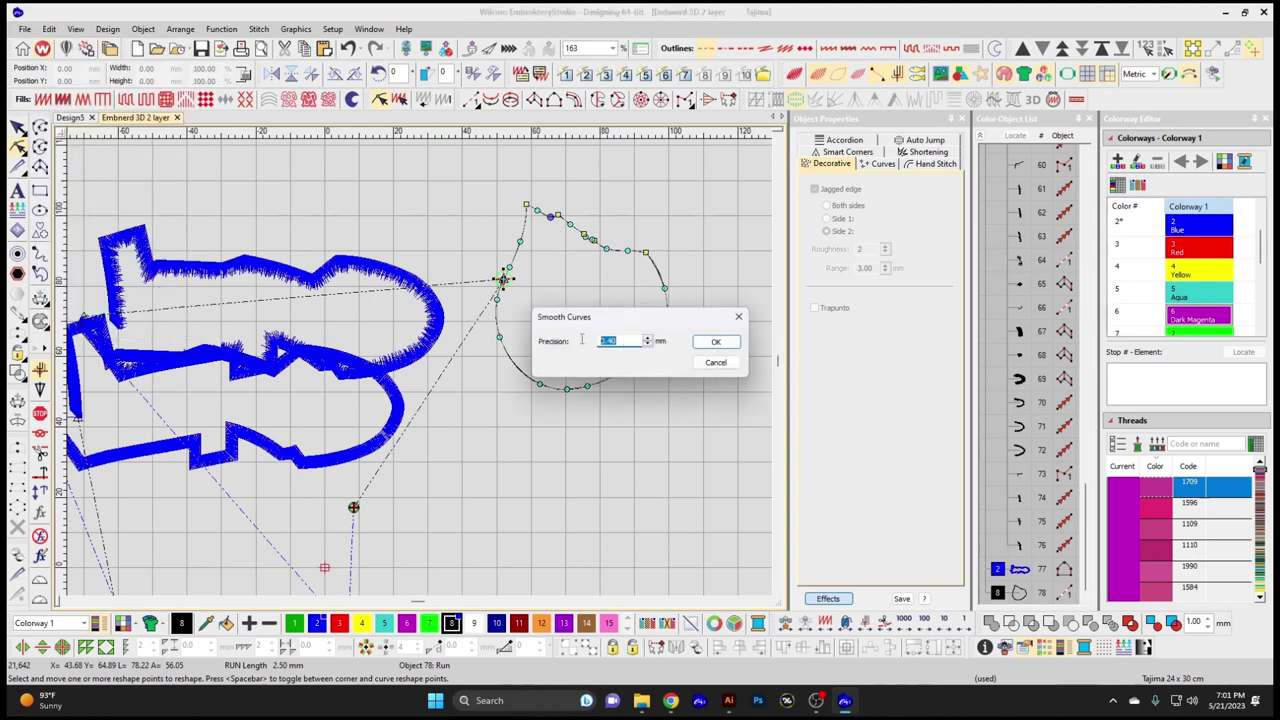
text(2)
click(716, 342)
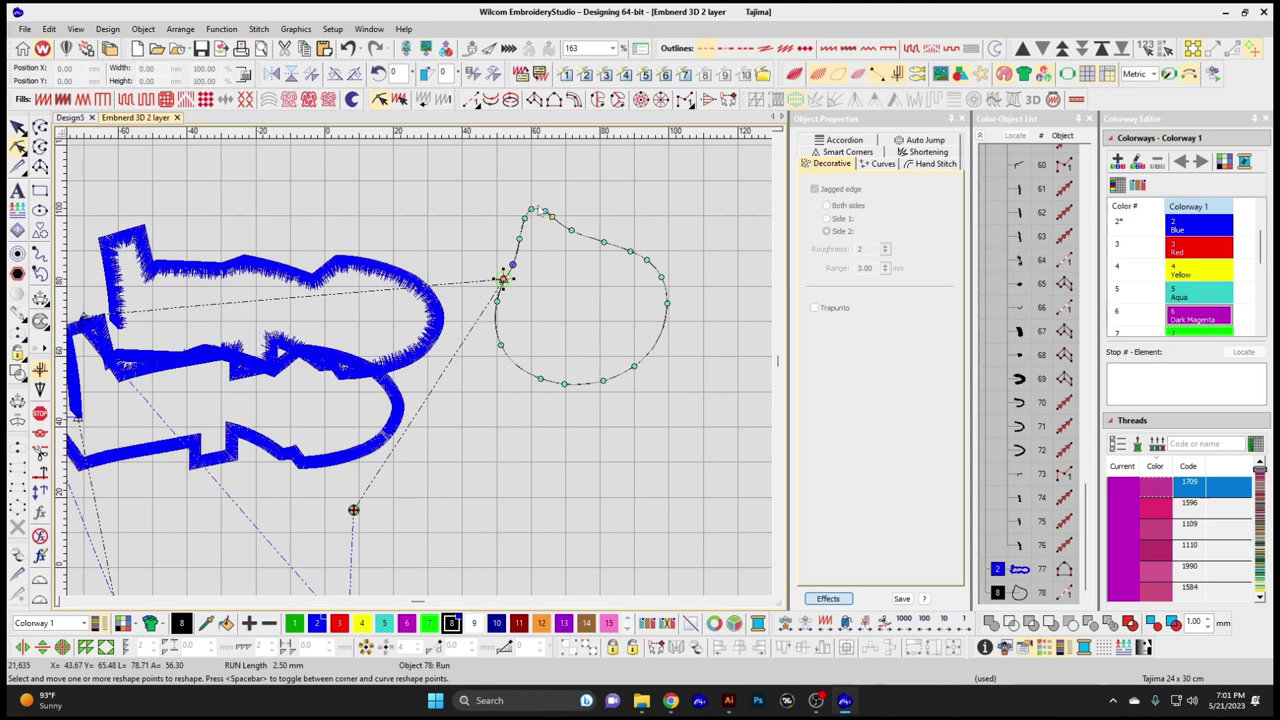
click(645, 262)
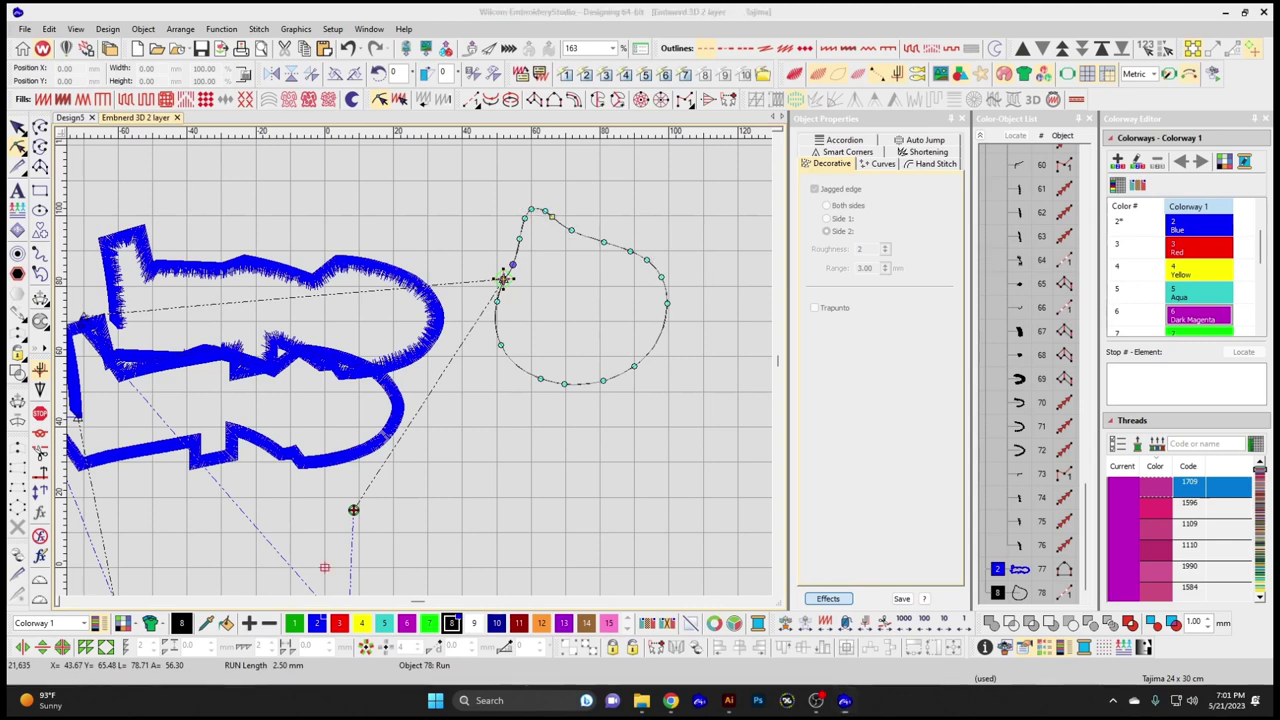
- Shrink the run outline to about 14.8 mm wide with Transform by Reference Line Numerically, using a reference line across the shape
click(18, 128)
click(48, 29)
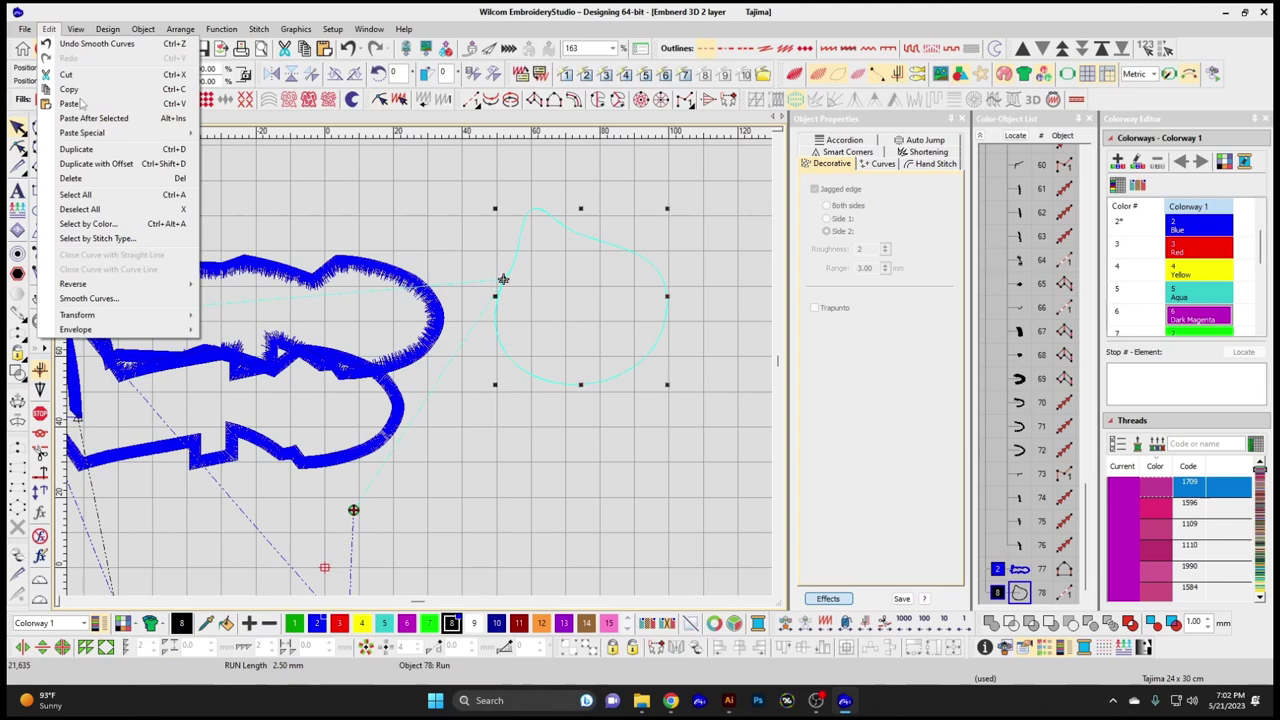
mouse_move(168, 320)
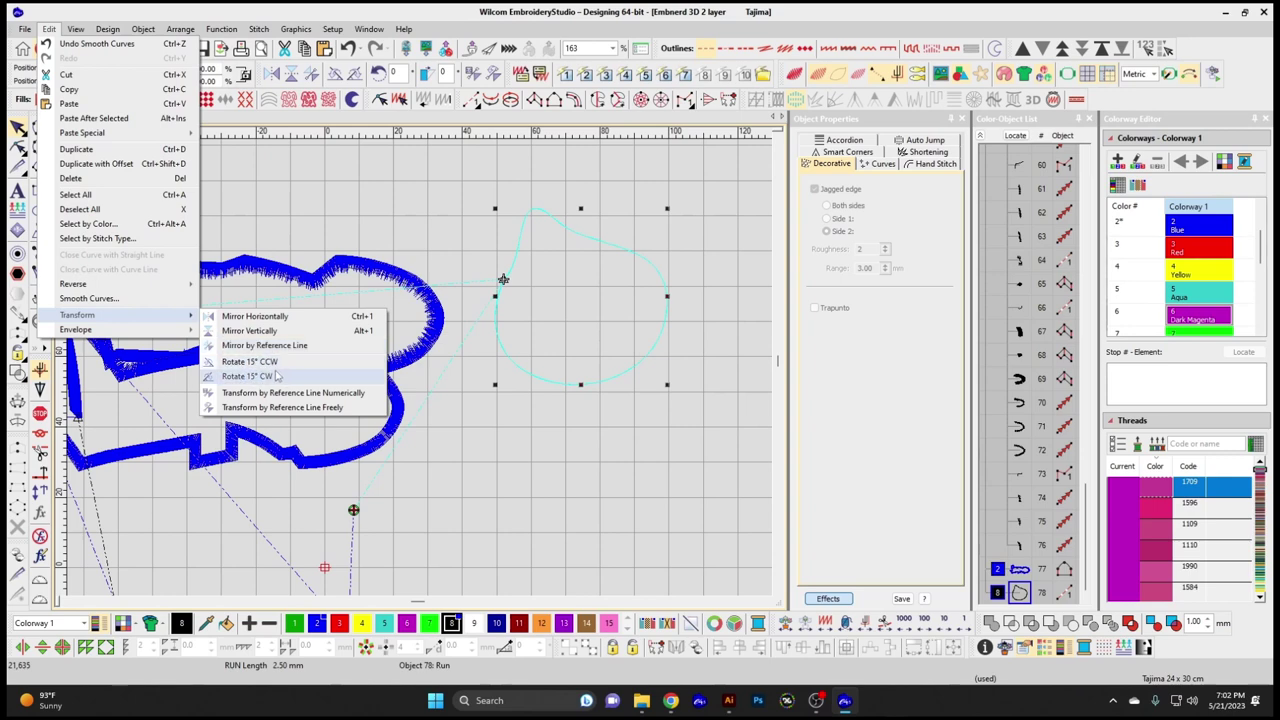
click(345, 395)
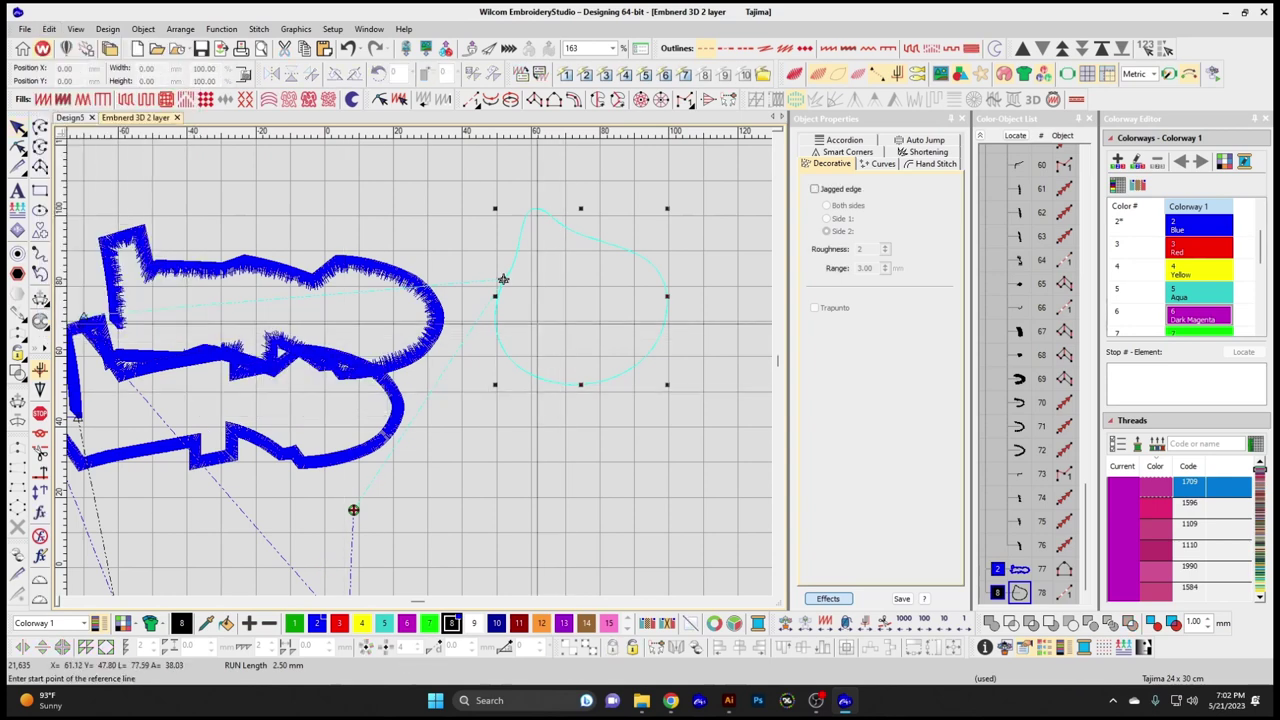
click(503, 279)
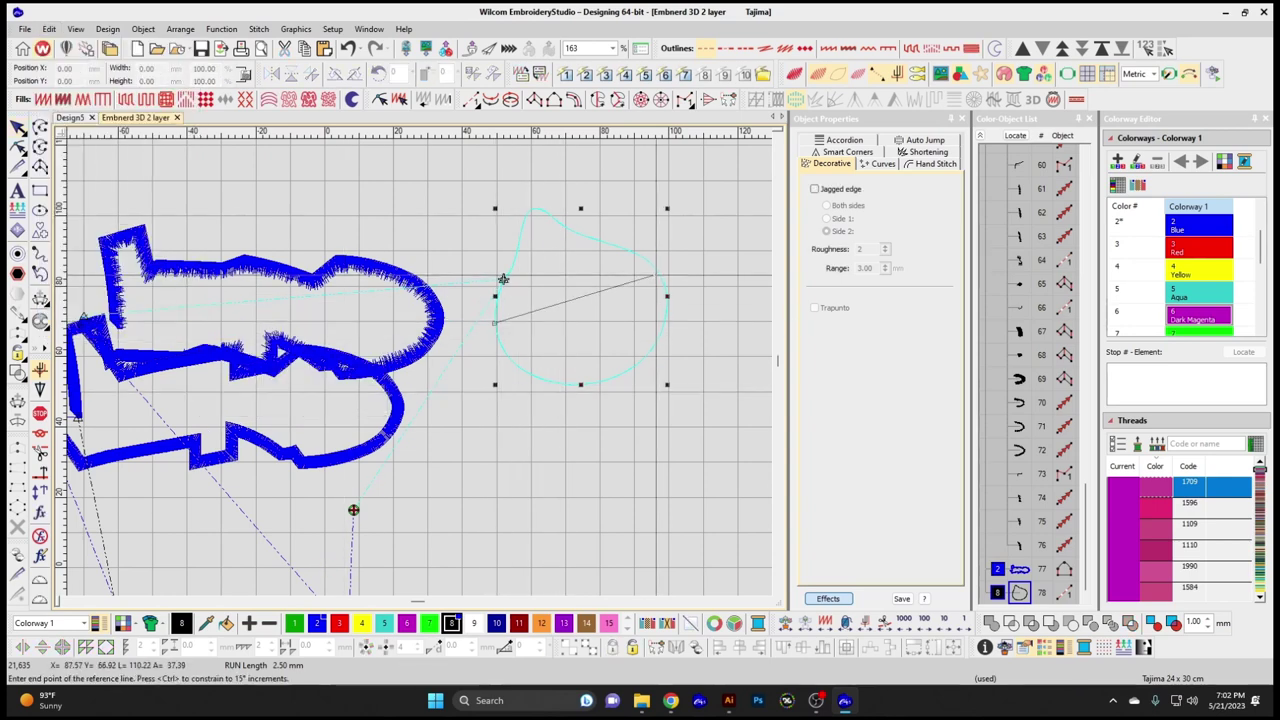
click(503, 279)
click(558, 343)
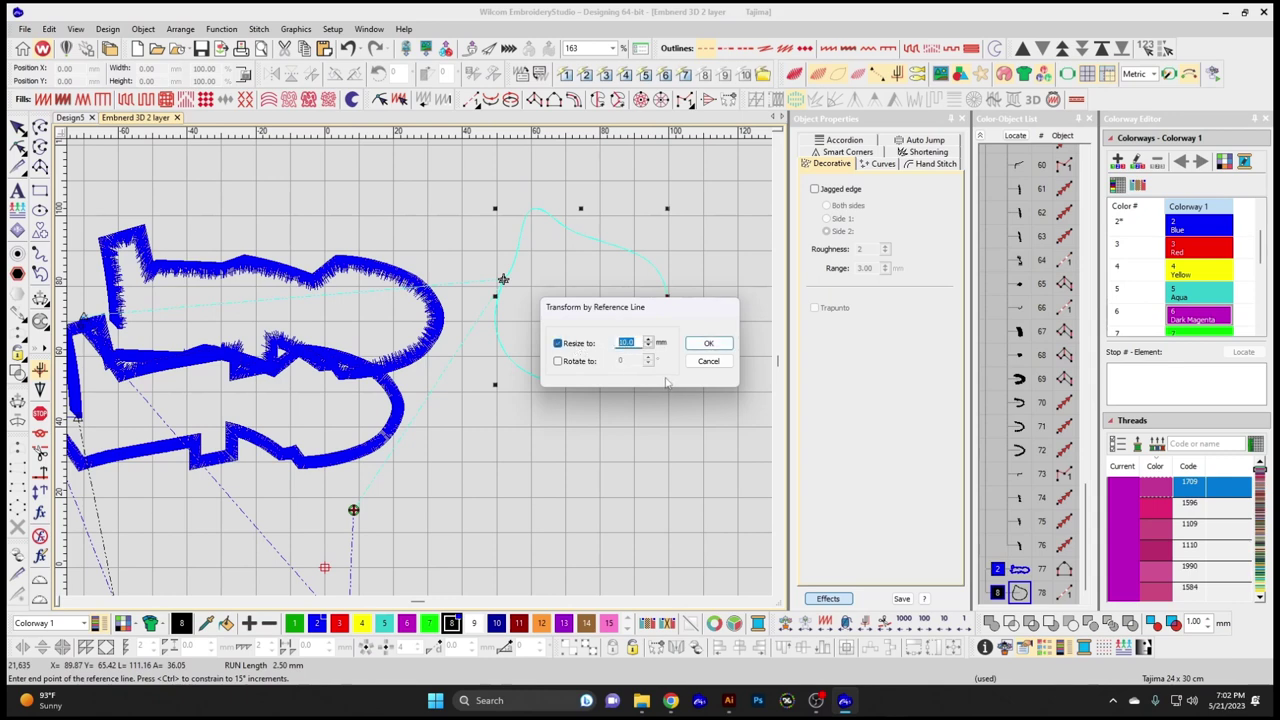
key(Return)
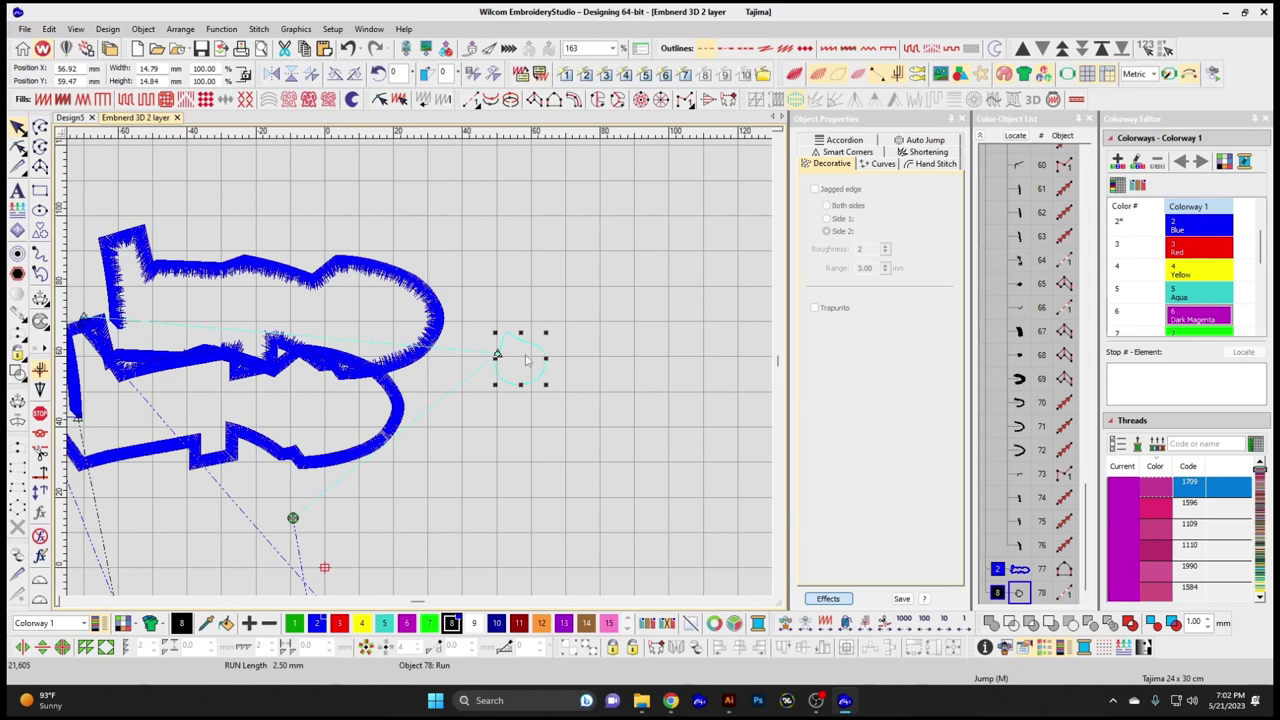
- Move and rotate the small run outline above the right end of the jagged satin outline with Transform by Reference Line Freely
click(49, 28)
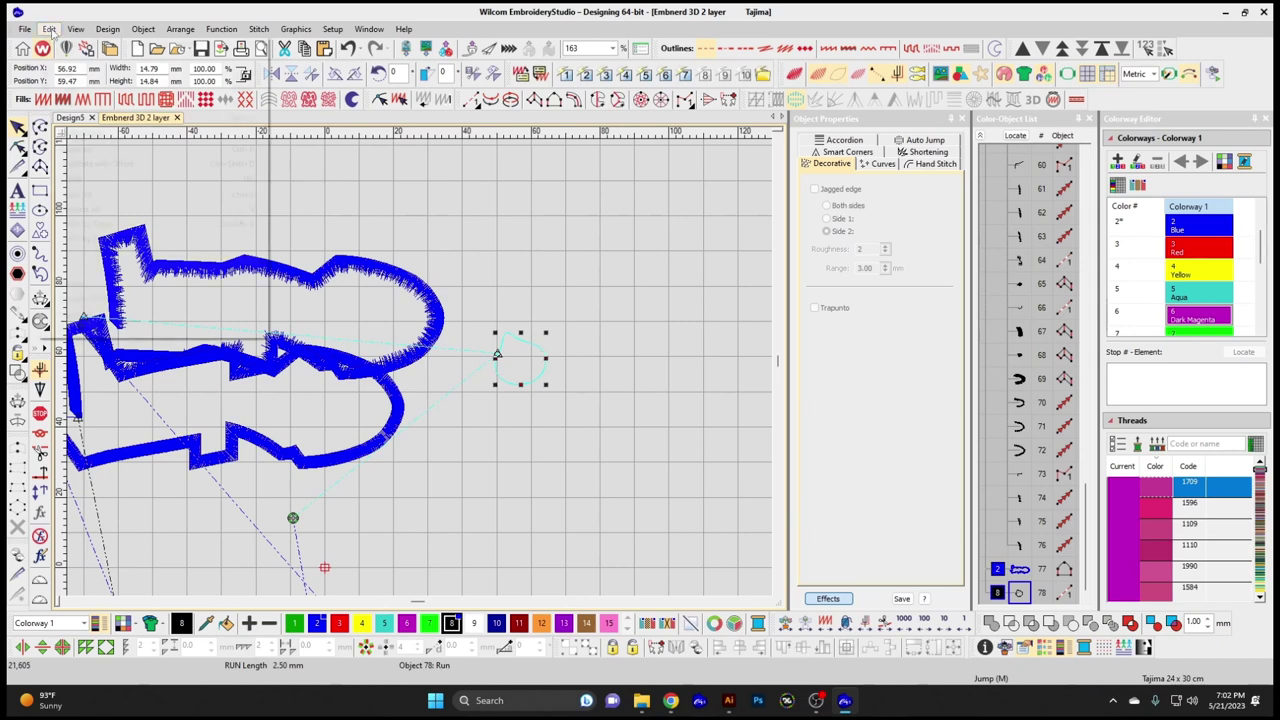
mouse_move(163, 314)
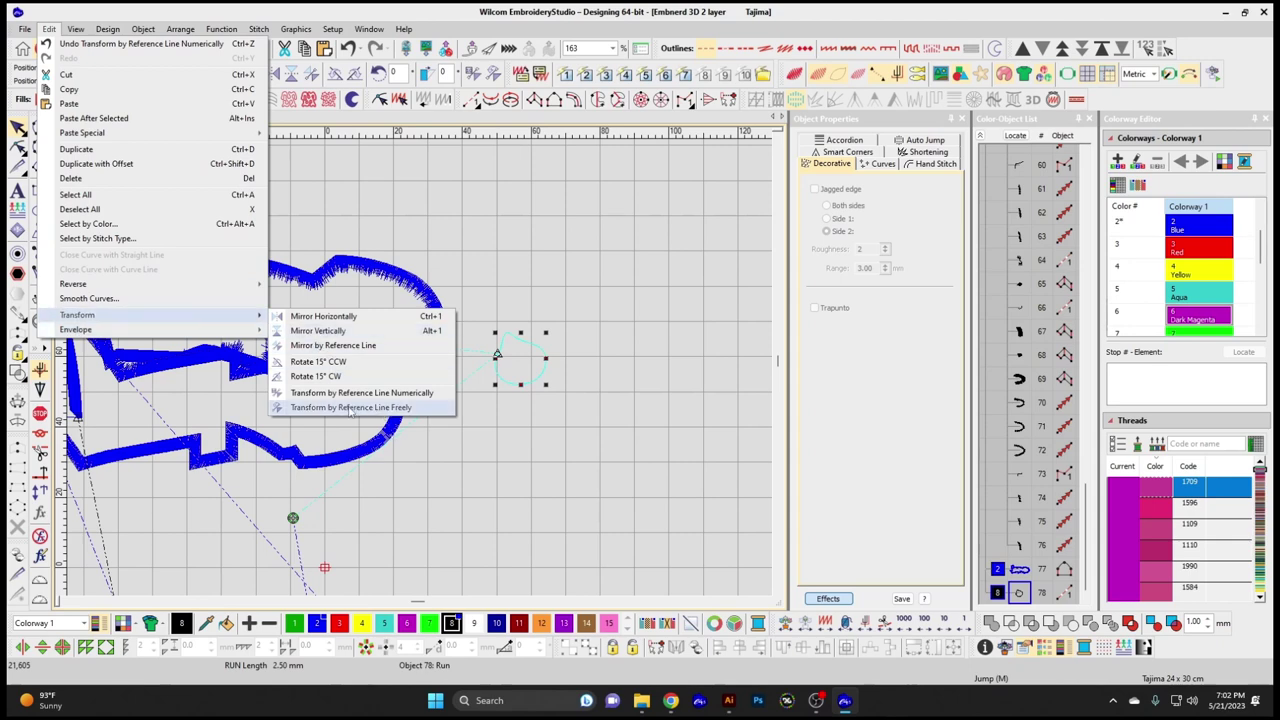
click(419, 408)
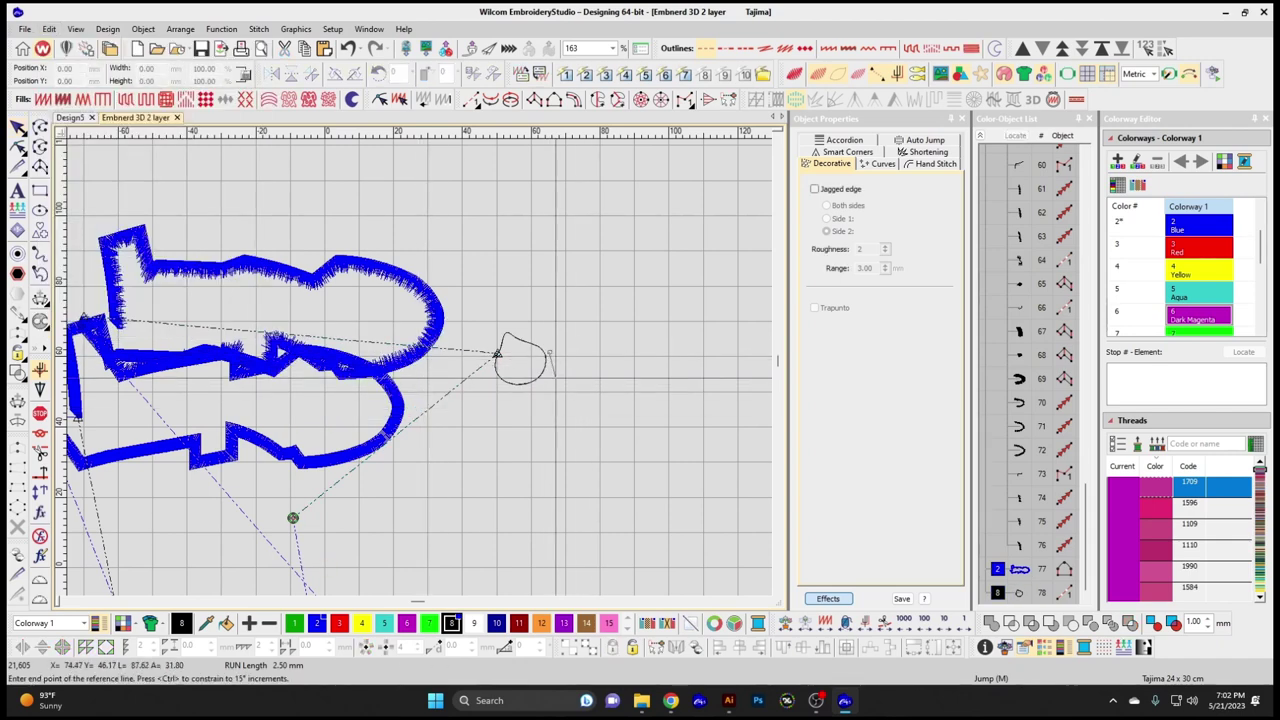
click(497, 354)
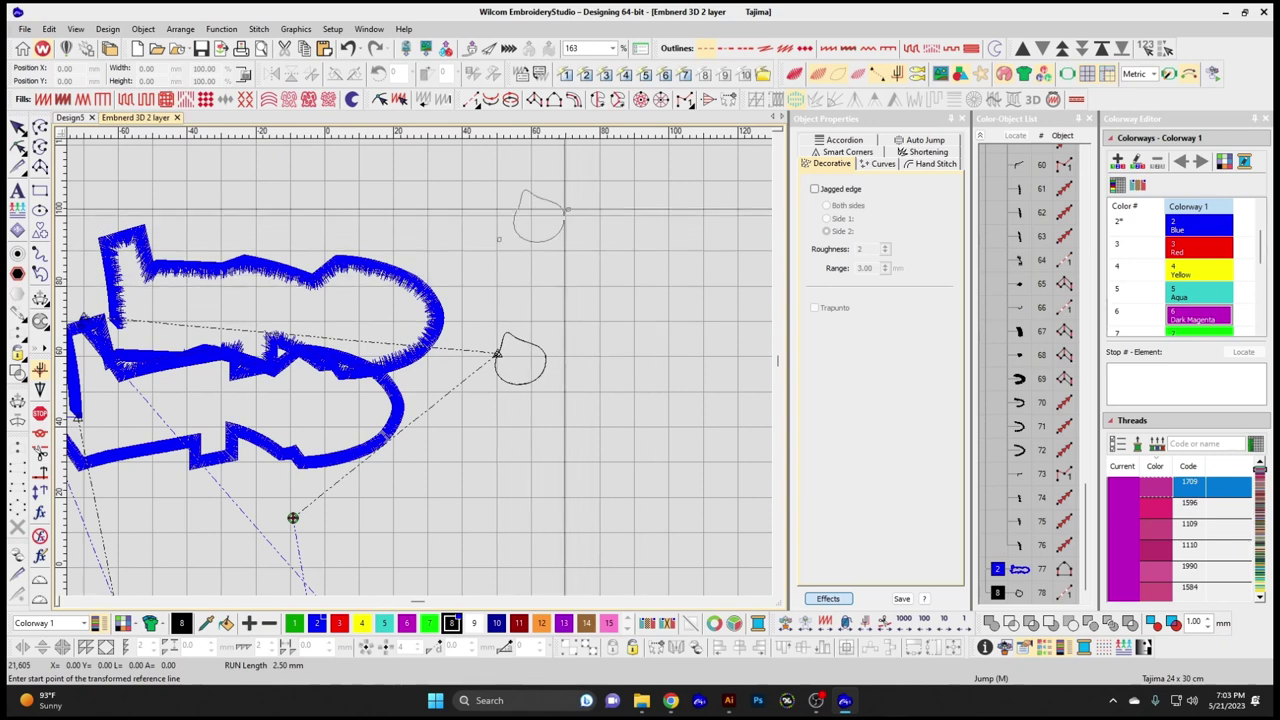
click(365, 537)
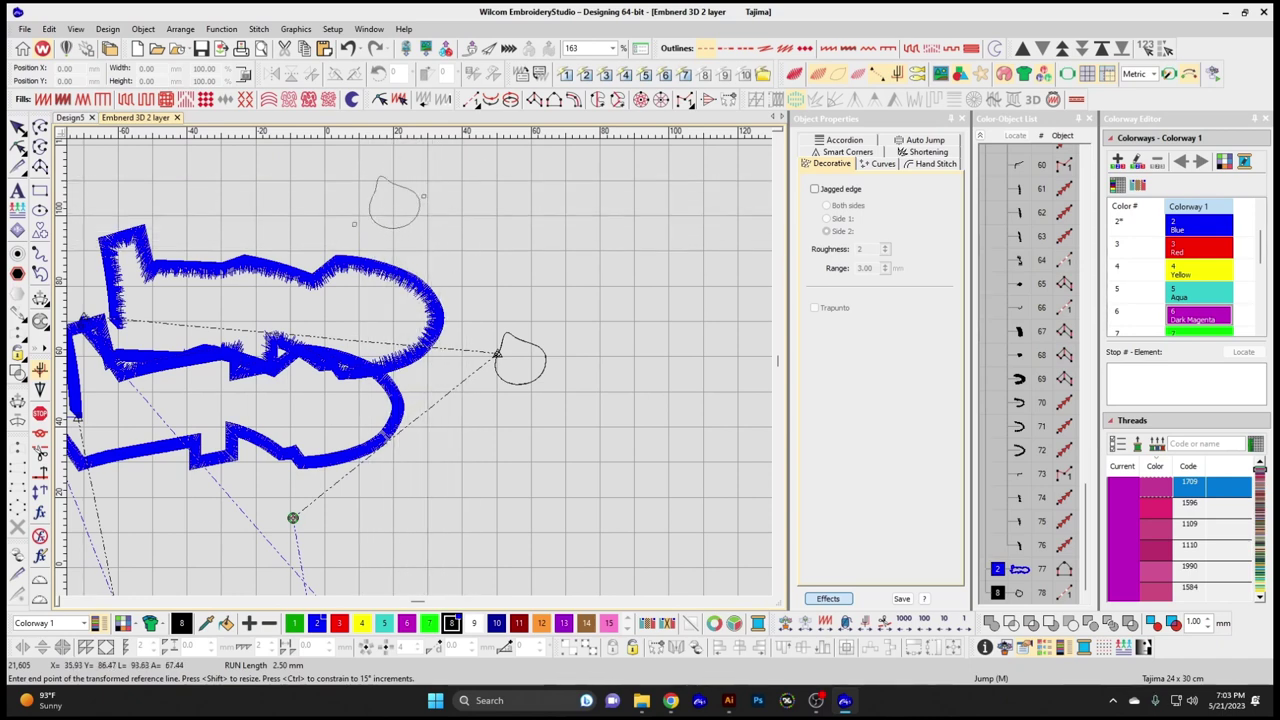
click(433, 247)
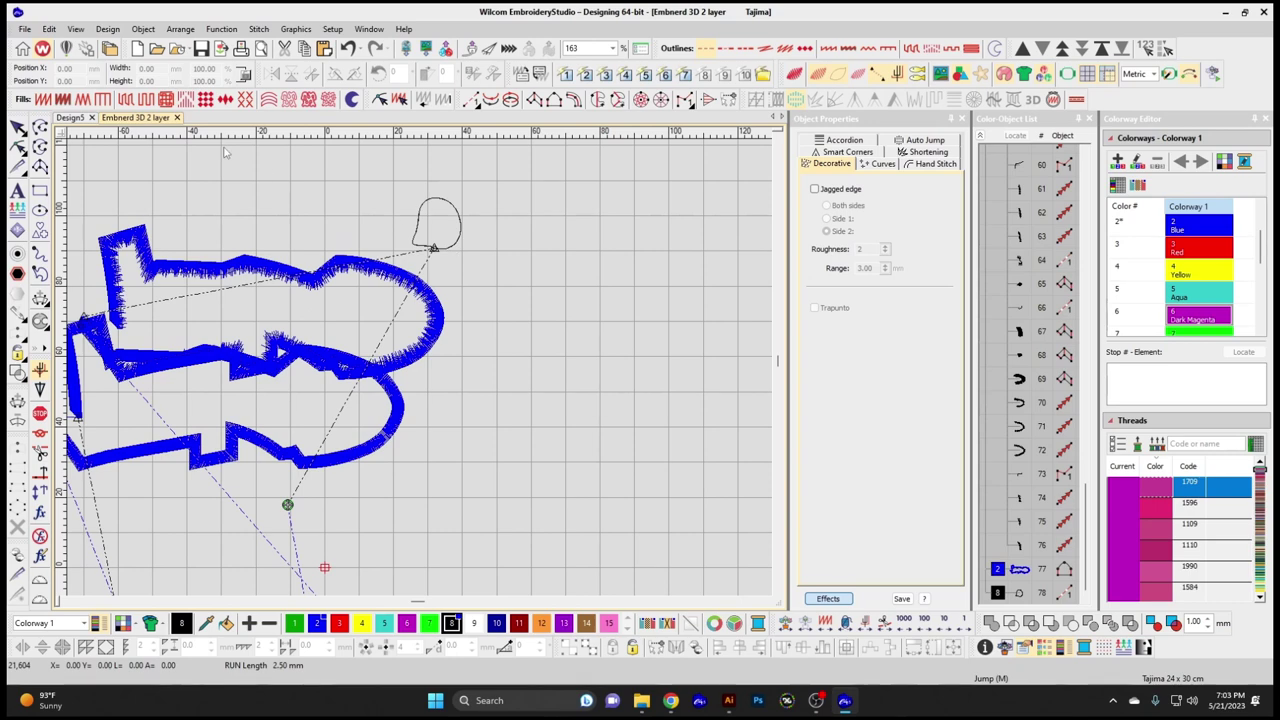
click(49, 29)
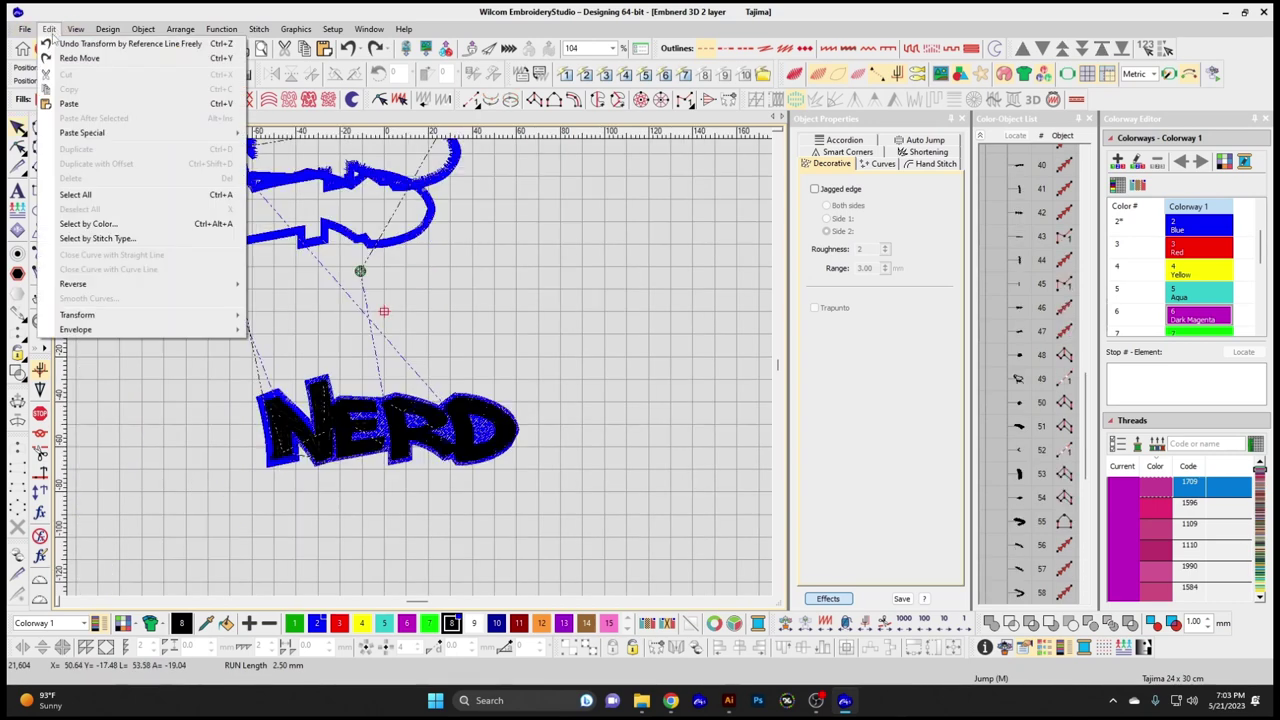
mouse_move(100, 330)
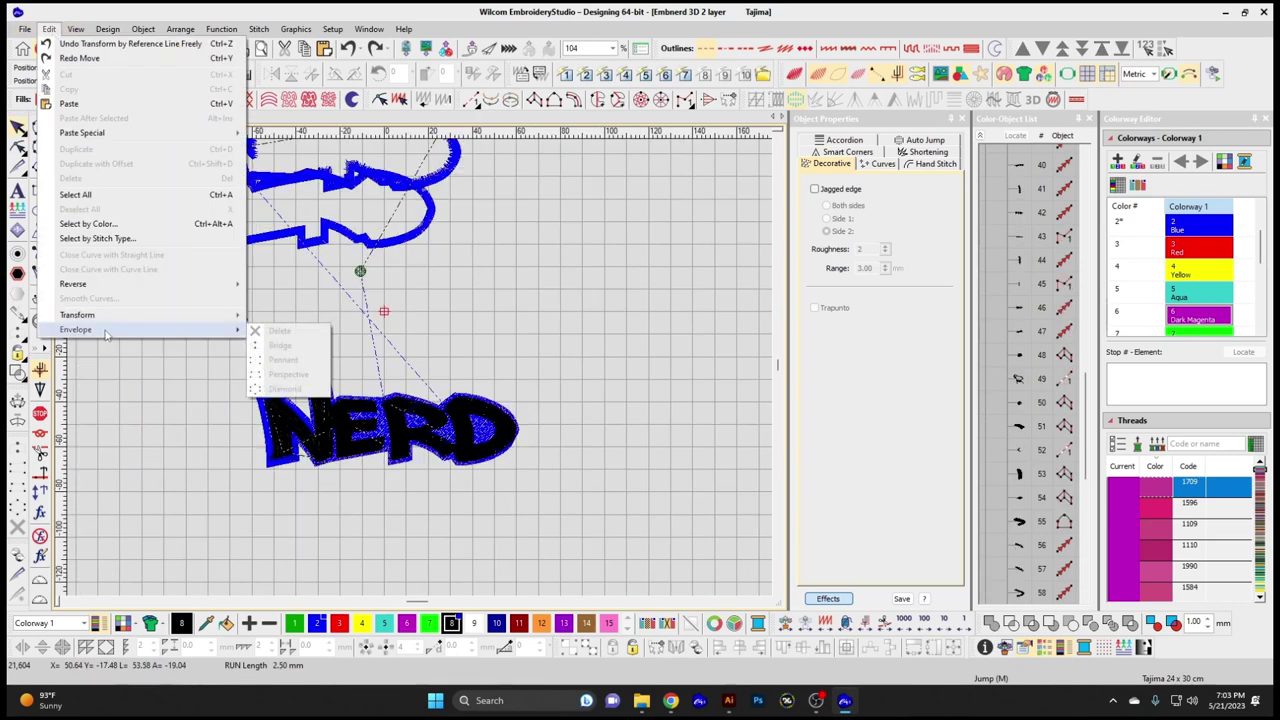
click(121, 381)
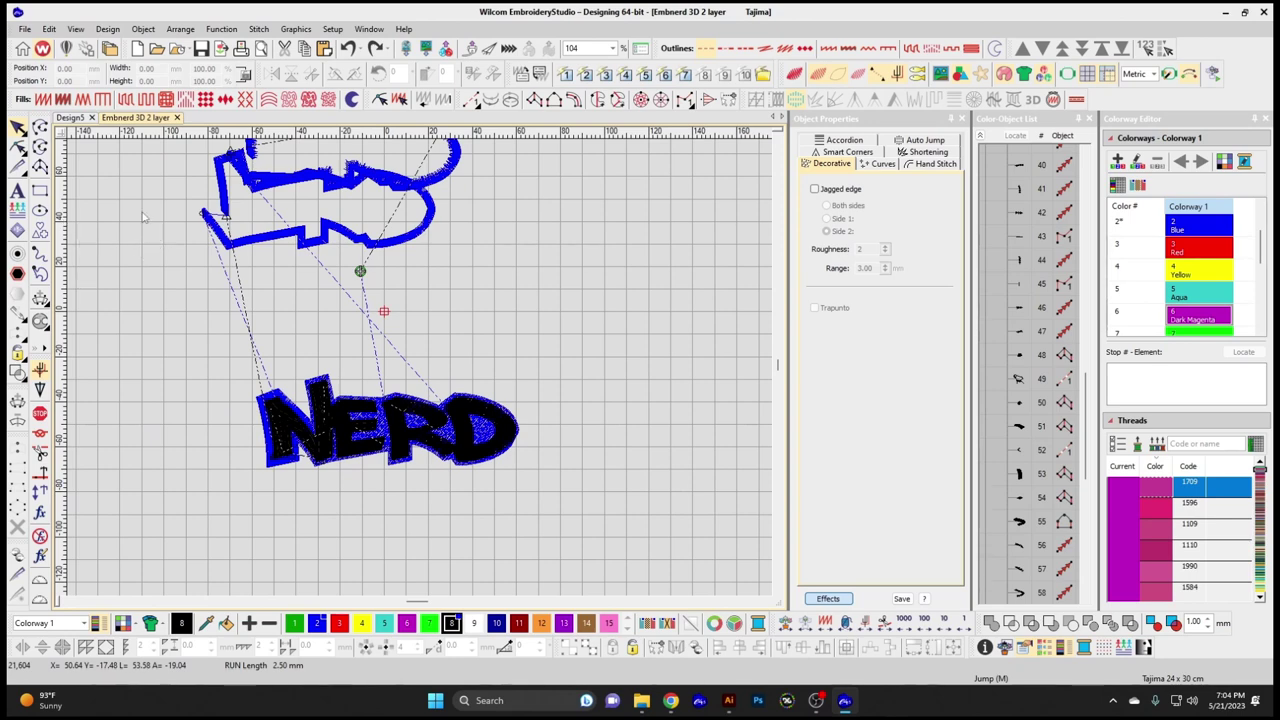
- Add the lettering EXAMPLE to the upper right of NERD, enlarge it to about 114 mm wide and shift it slightly down and left
click(17, 190)
click(494, 304)
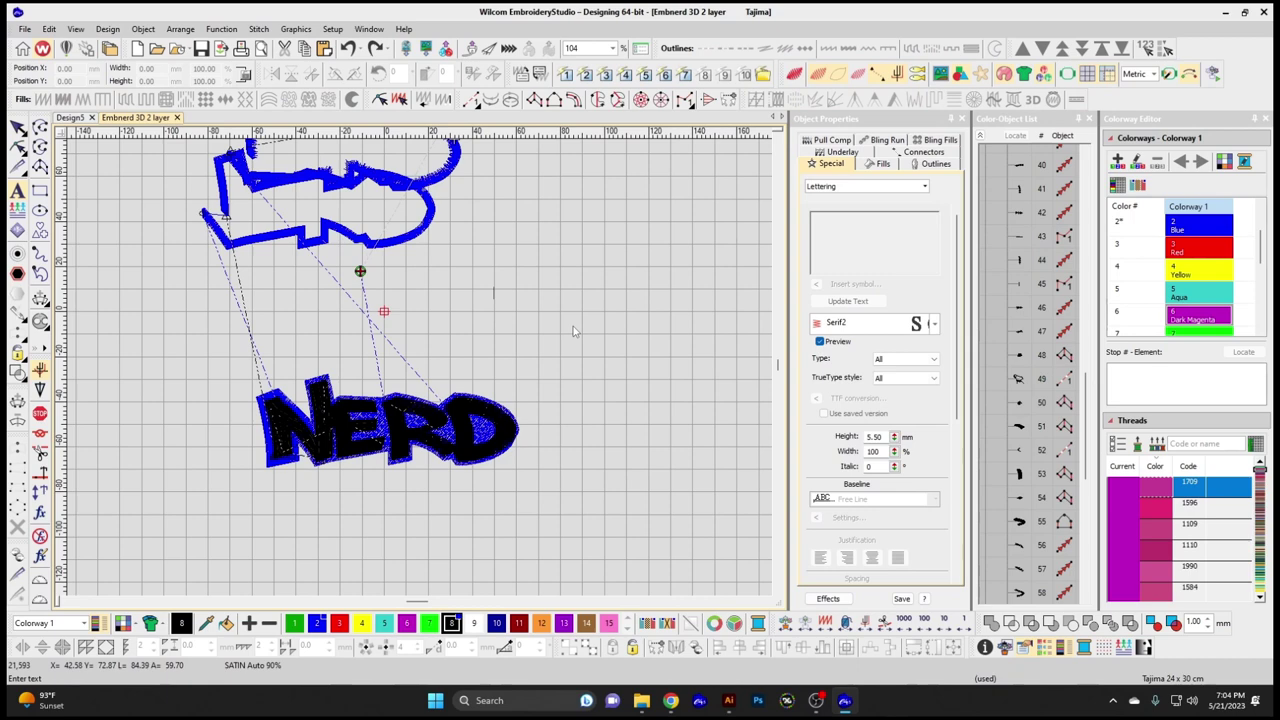
text(EXAMPLE)
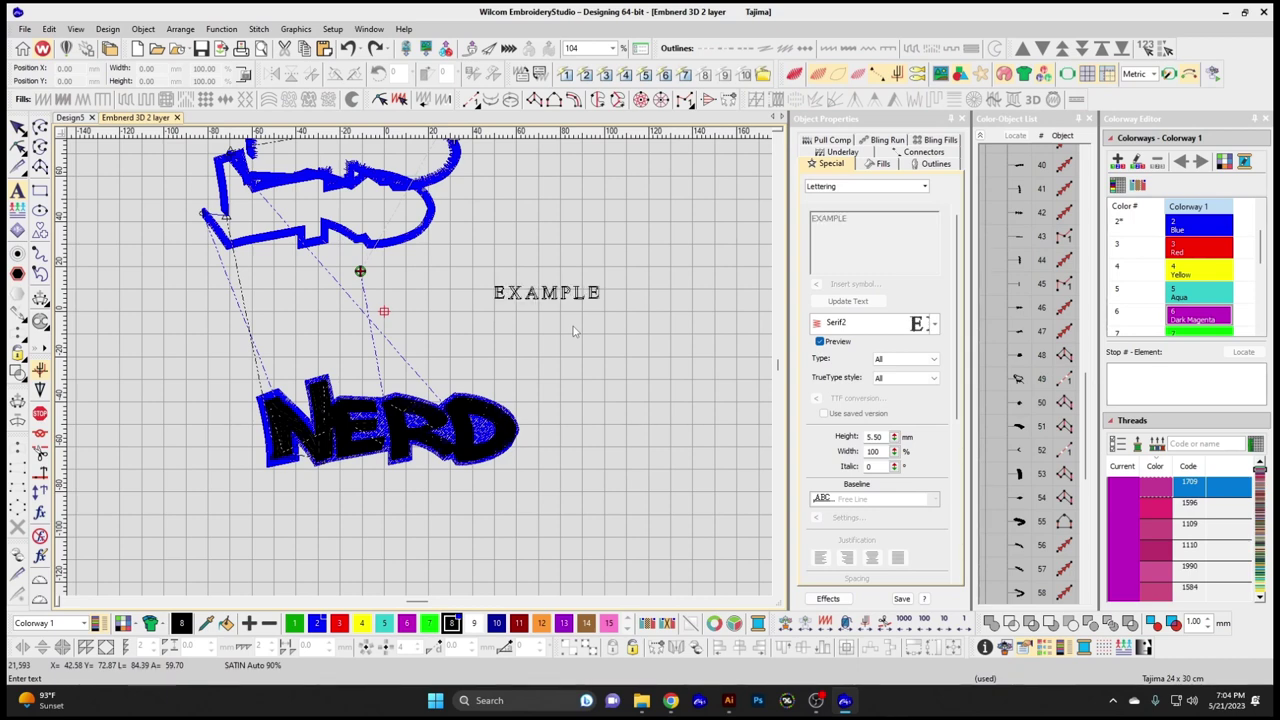
click(17, 127)
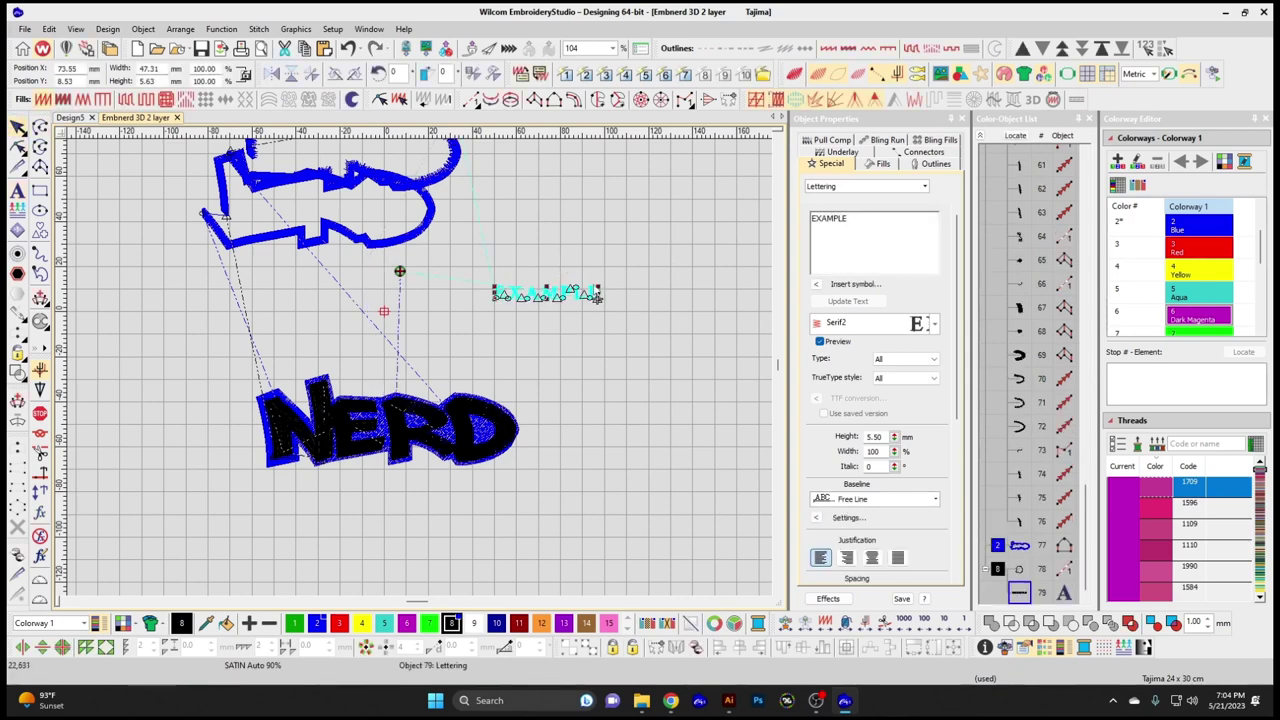
drag(617, 281, 746, 267)
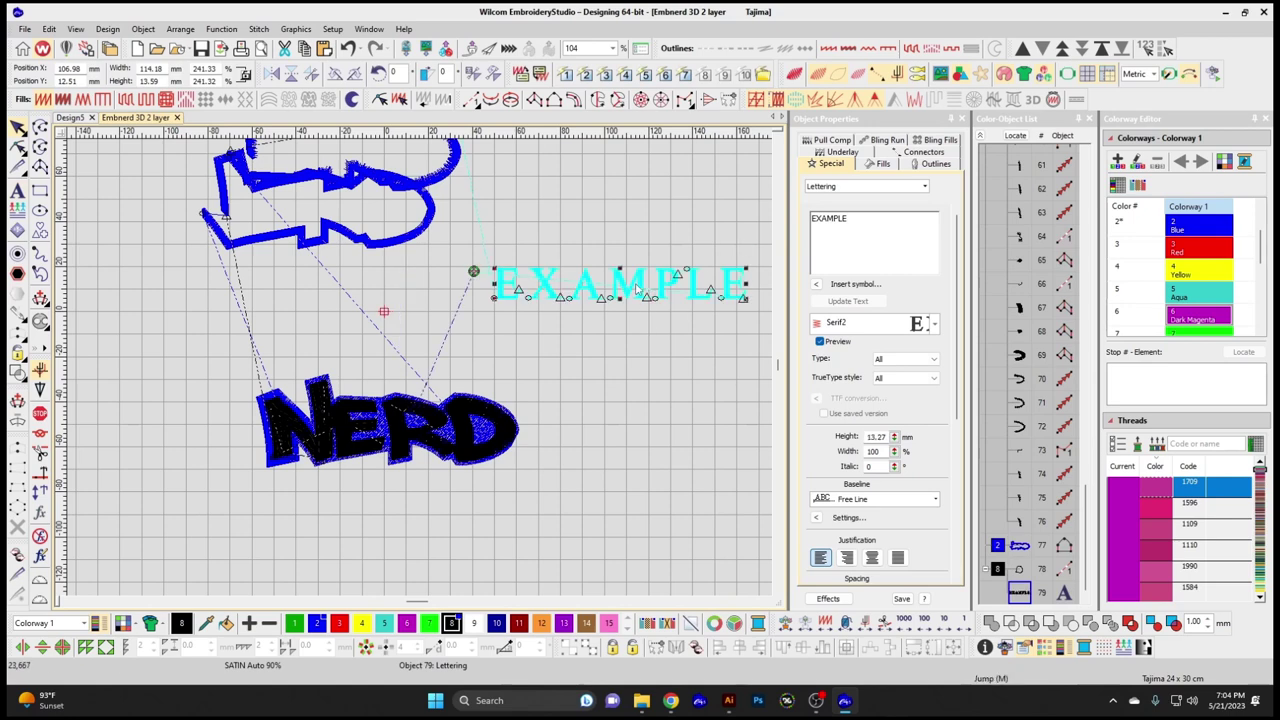
key(ctrl+z)
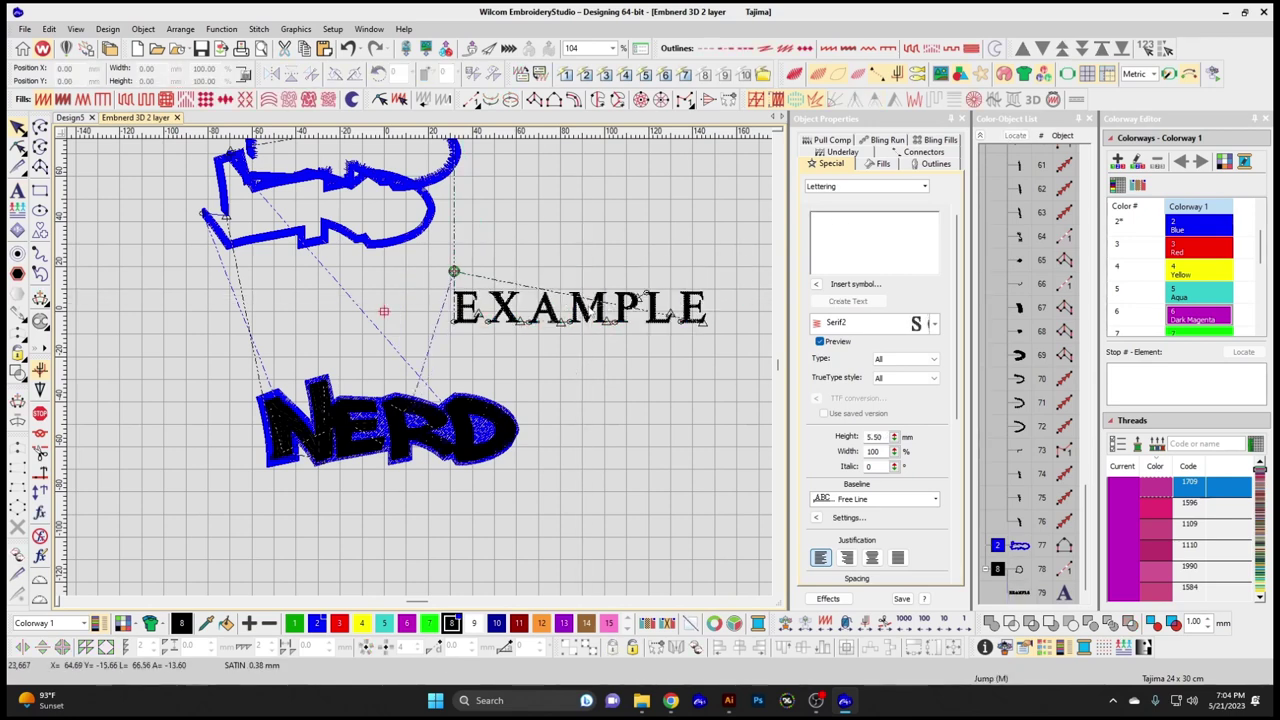
- Apply a Bridge envelope to the EXAMPLE lettering and bulge its top and bottom edges outward at the middle
click(645, 297)
click(50, 29)
mouse_move(180, 329)
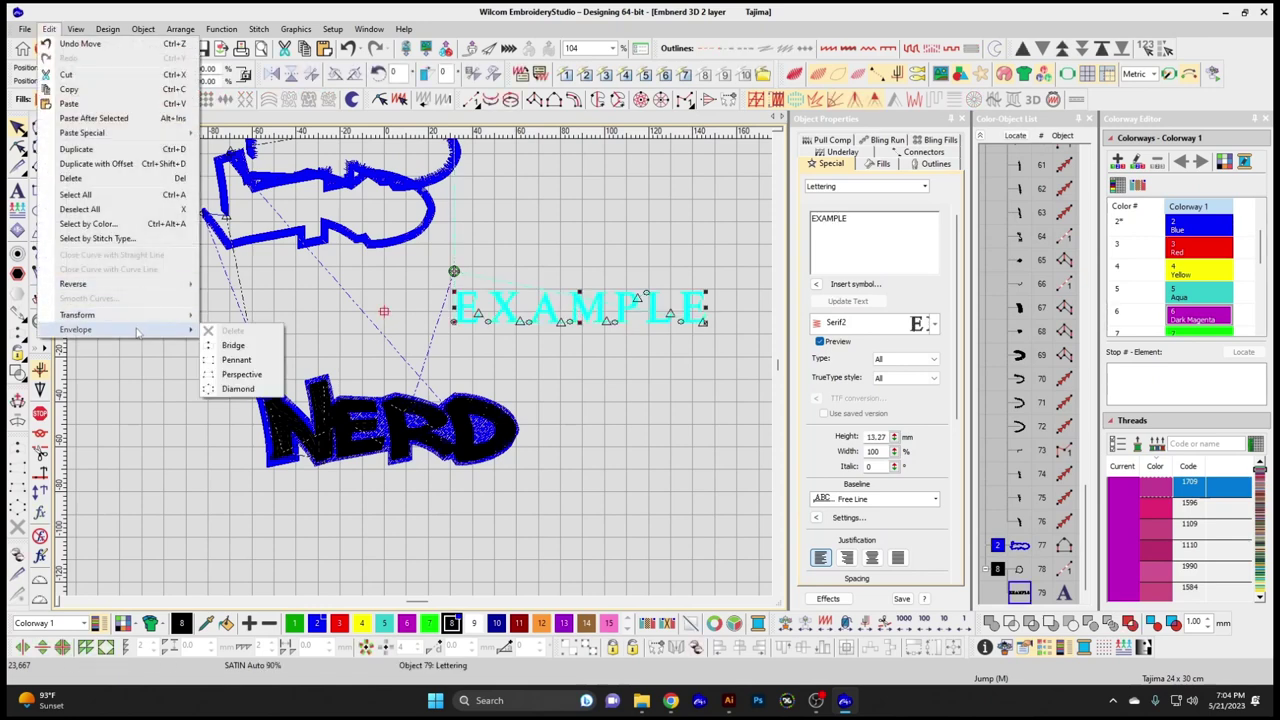
click(240, 347)
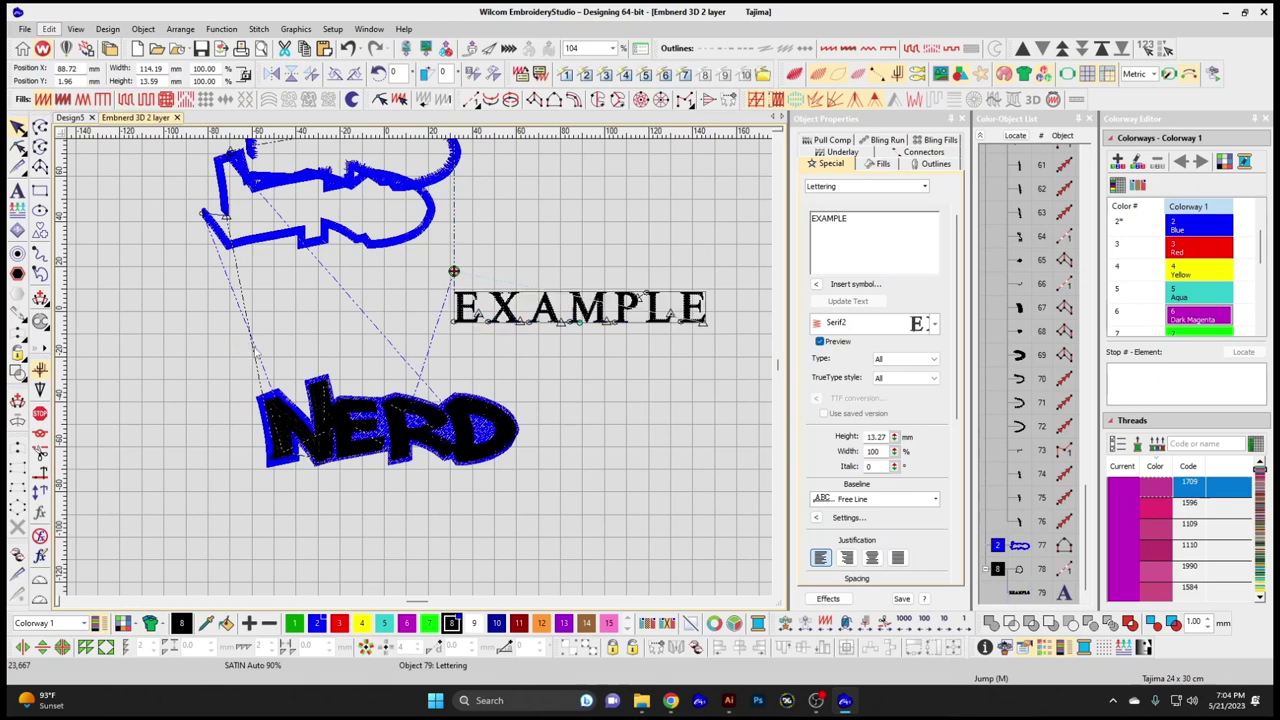
drag(581, 292, 580, 358)
drag(580, 265, 580, 243)
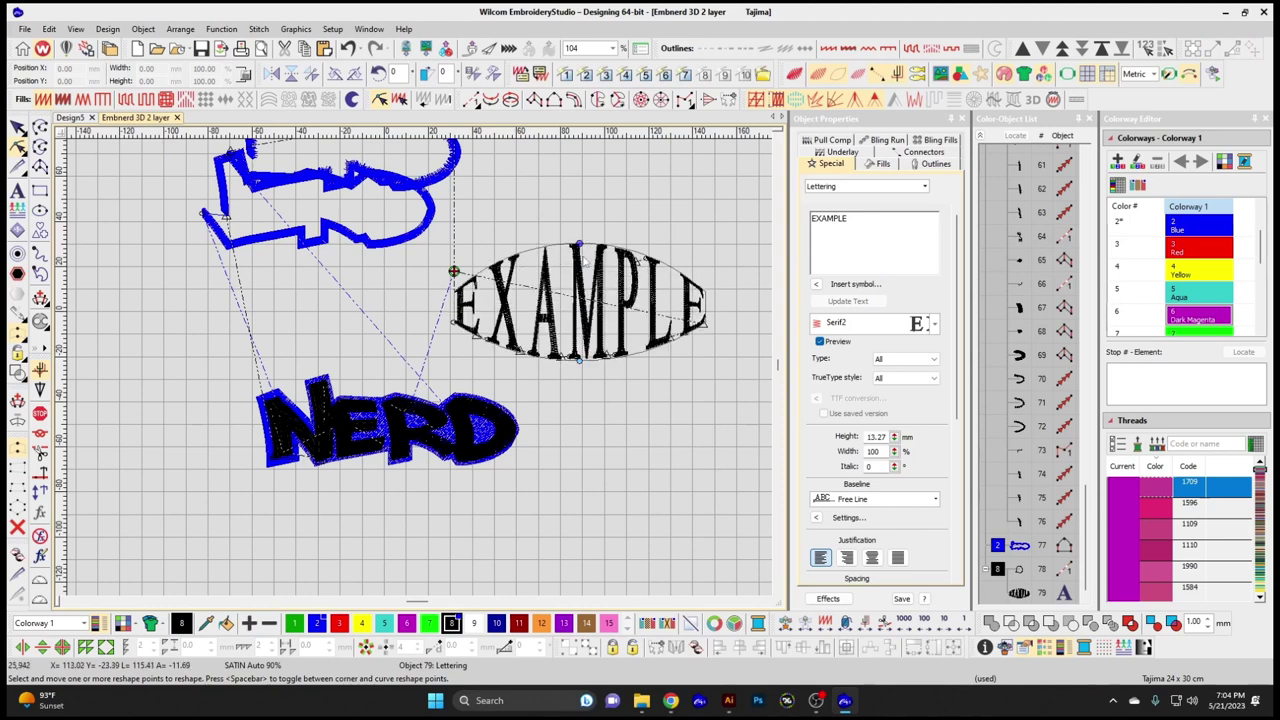
- Delete the Bridge envelope from the EXAMPLE lettering
click(49, 28)
mouse_move(143, 333)
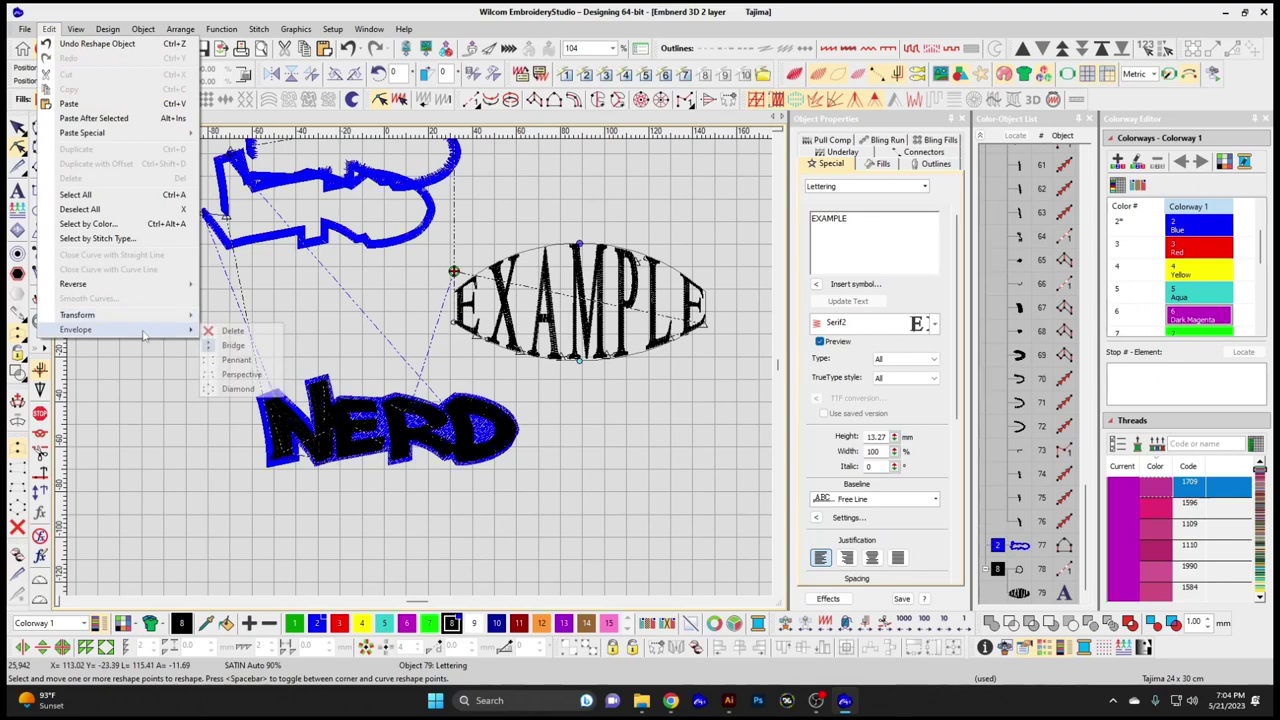
click(230, 331)
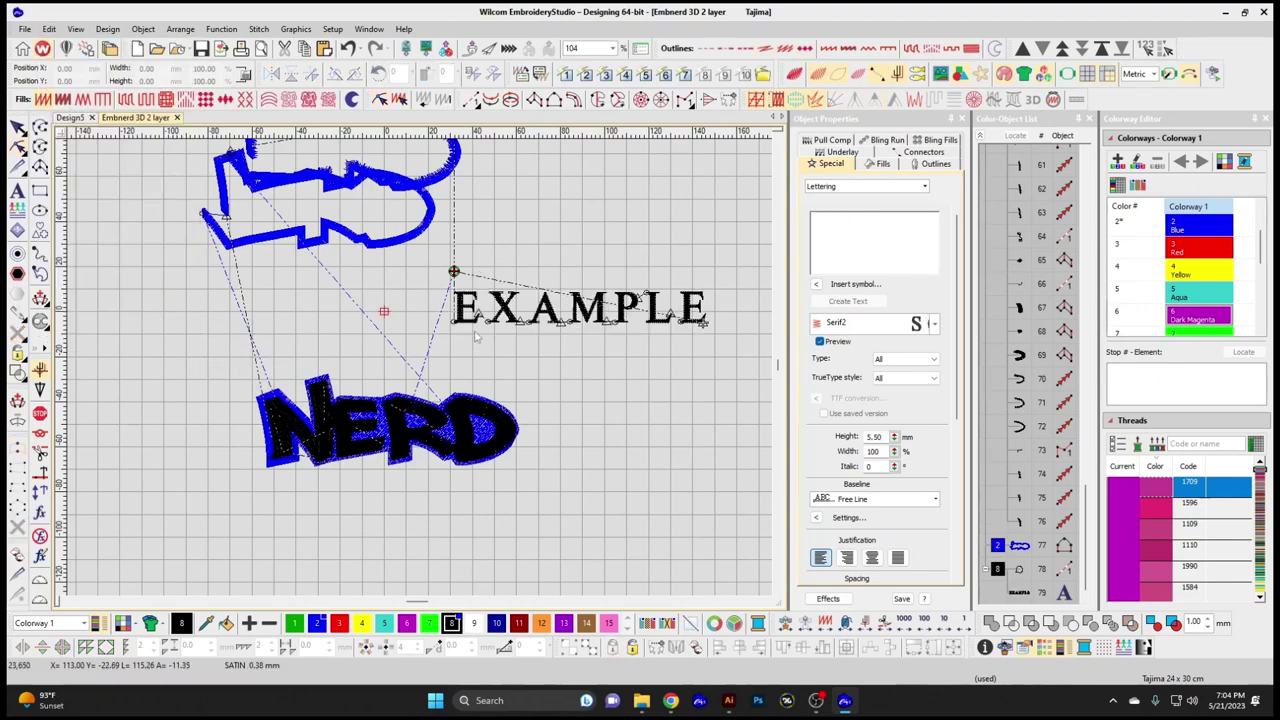
- Apply a Pennant envelope to the EXAMPLE lettering and stretch its right end upward and downward
click(49, 28)
mouse_move(128, 333)
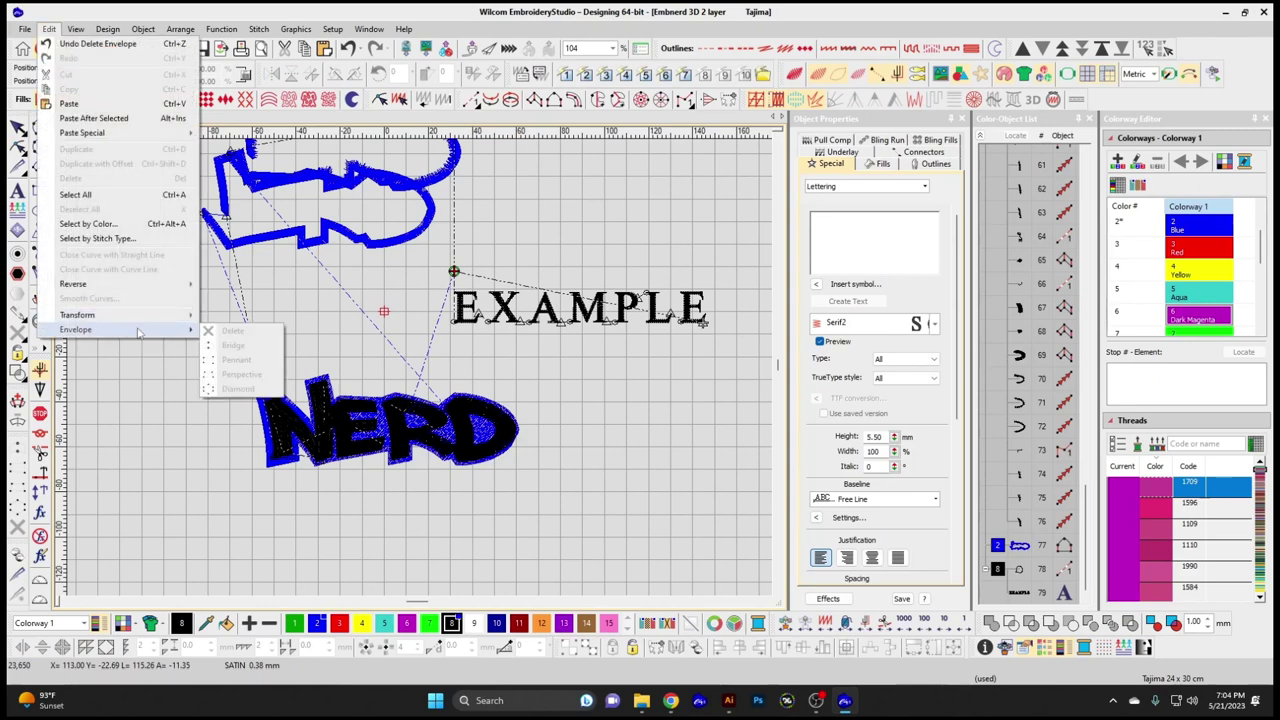
click(549, 320)
click(549, 315)
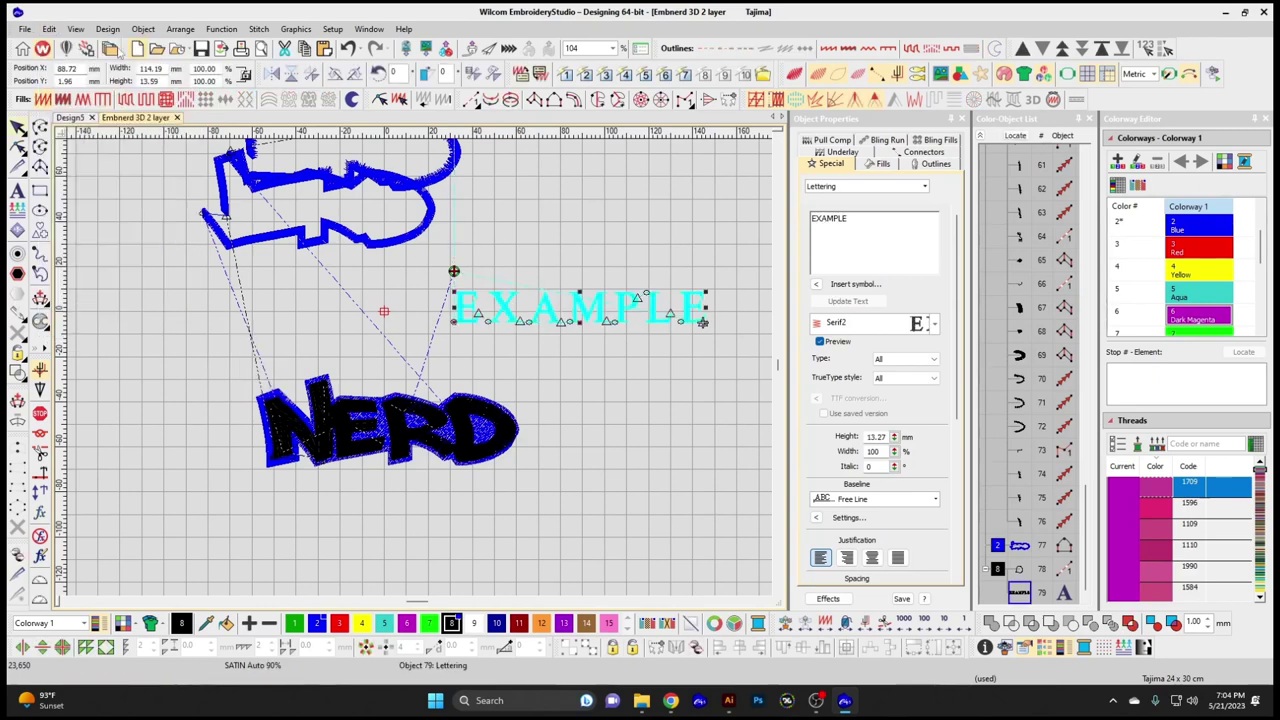
click(49, 28)
mouse_move(141, 331)
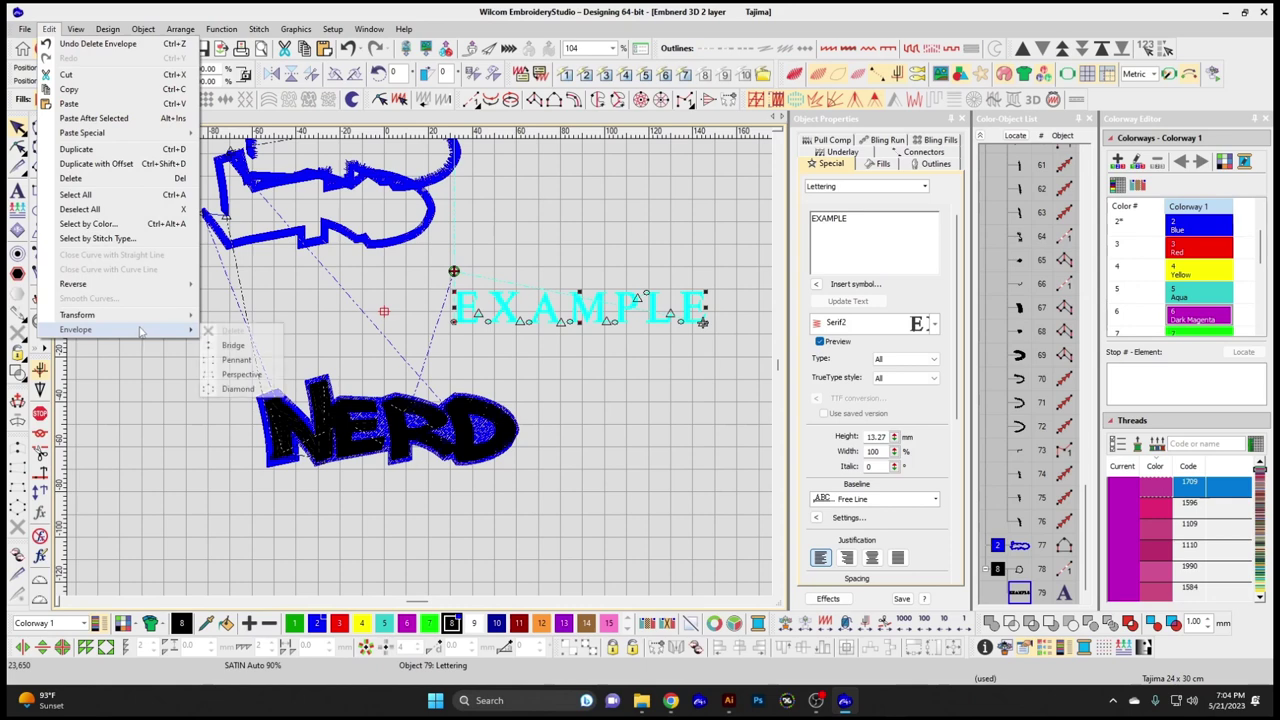
click(240, 360)
drag(705, 297, 705, 257)
drag(705, 323, 702, 350)
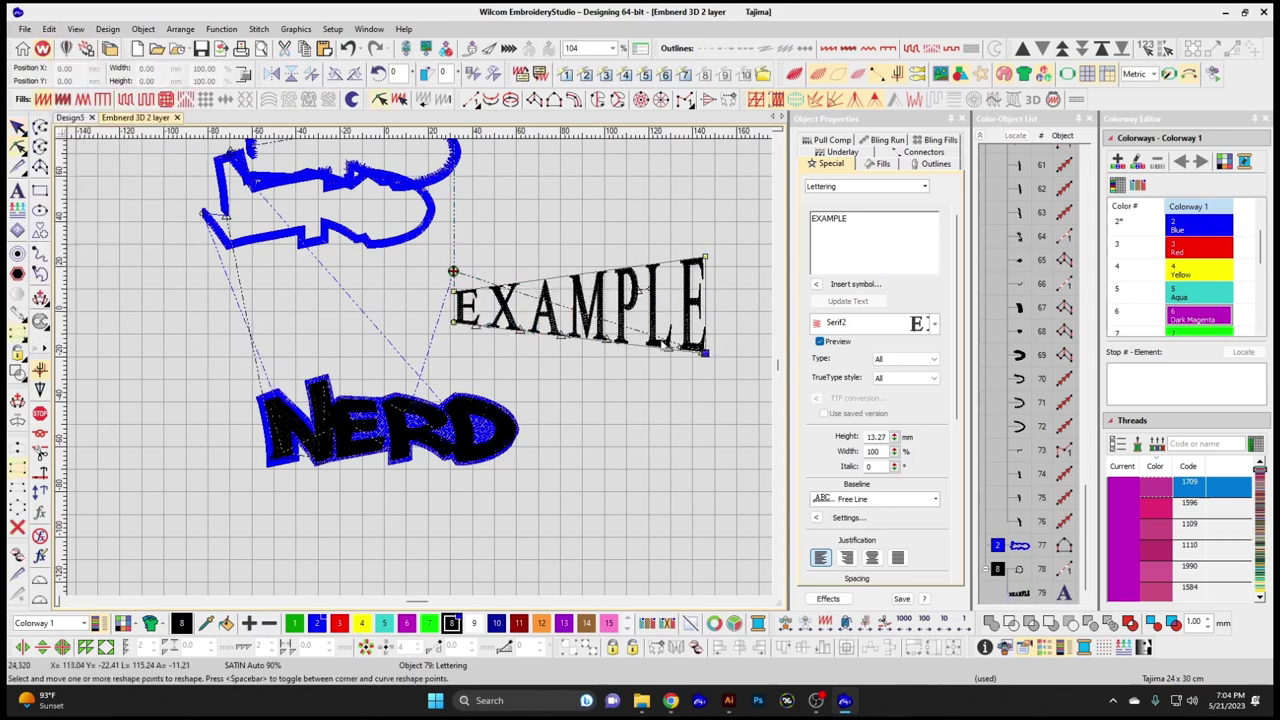
- Raise all four corners of the Pennant envelope so the top edge climbs to the right over a nearly level baseline
drag(453, 291, 453, 255)
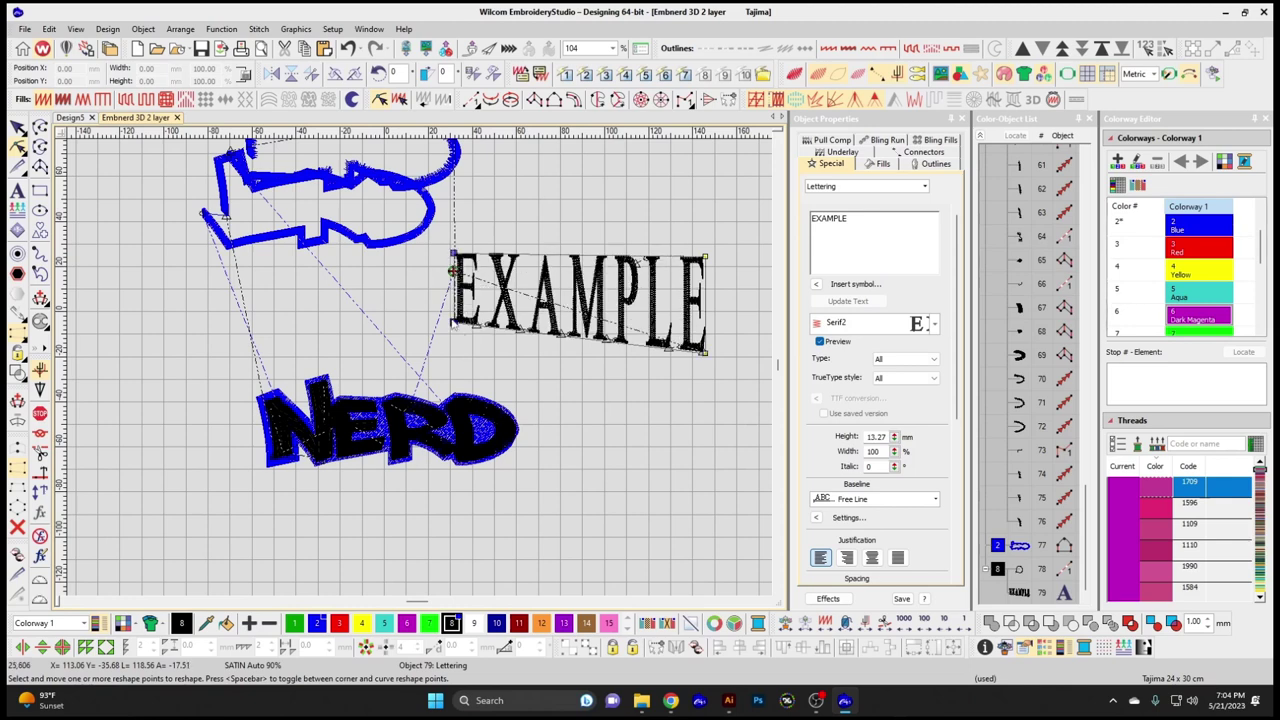
drag(453, 322, 453, 300)
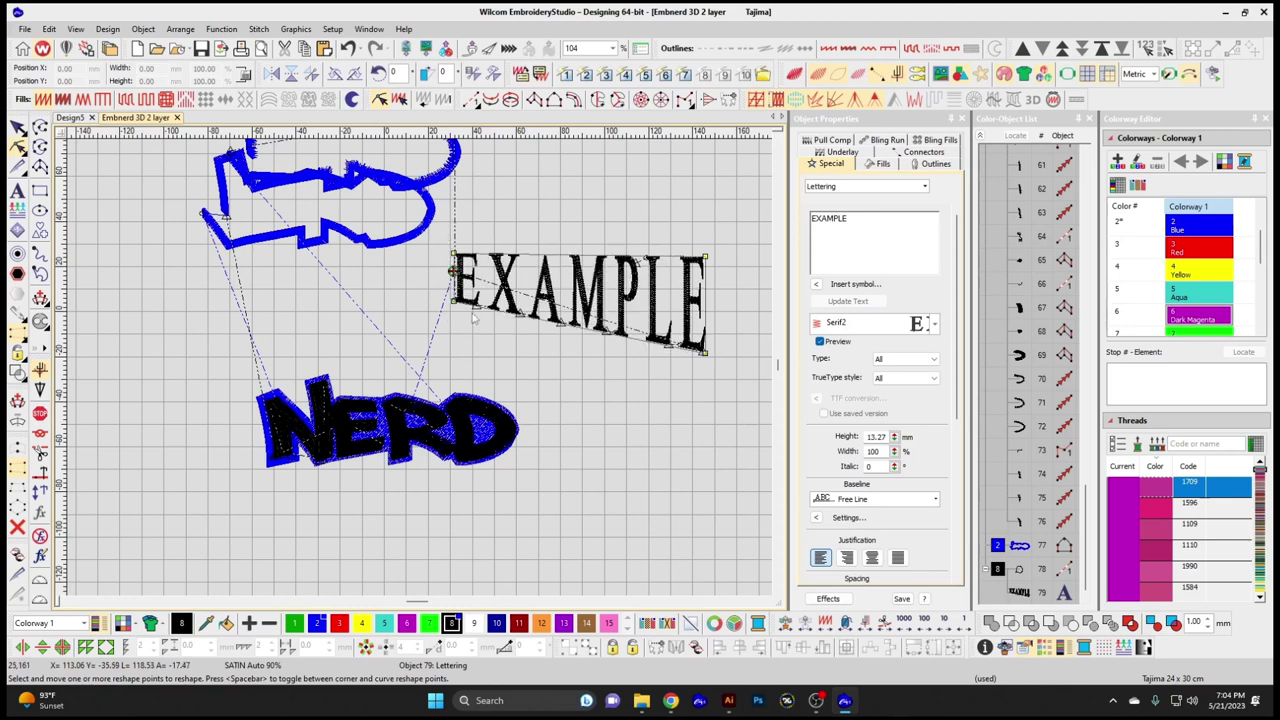
drag(705, 257, 705, 205)
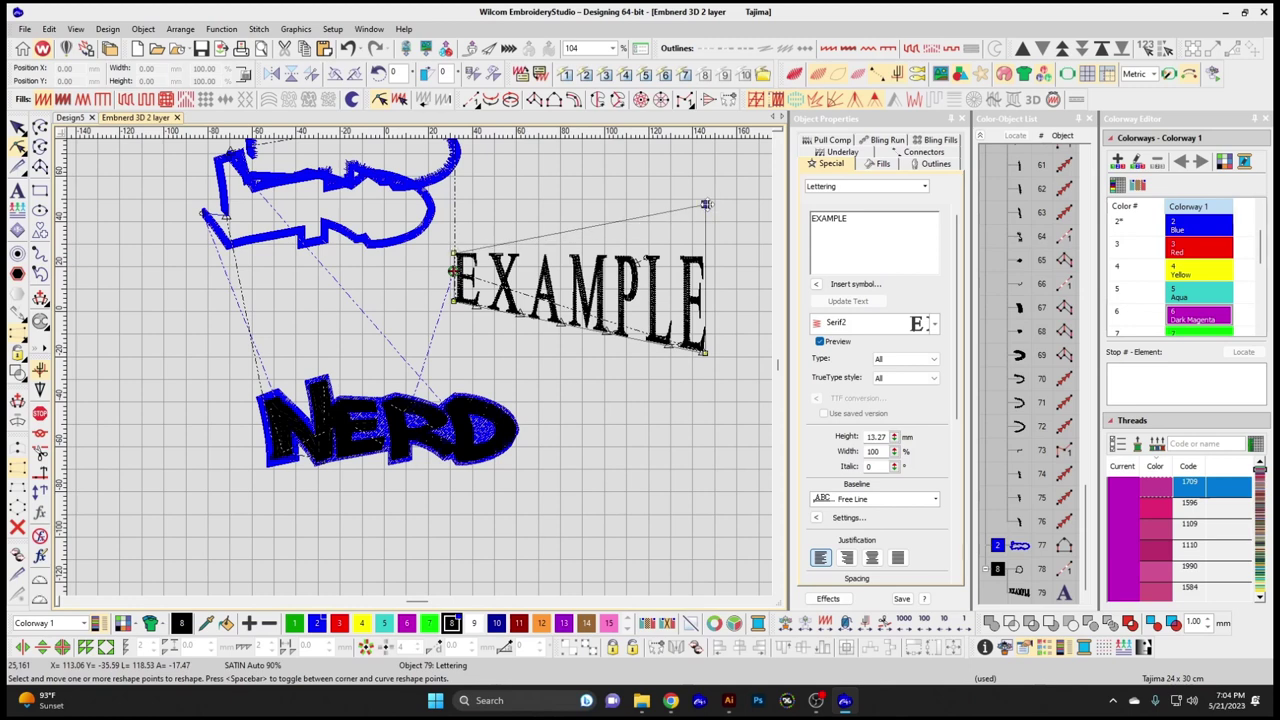
drag(705, 347, 712, 296)
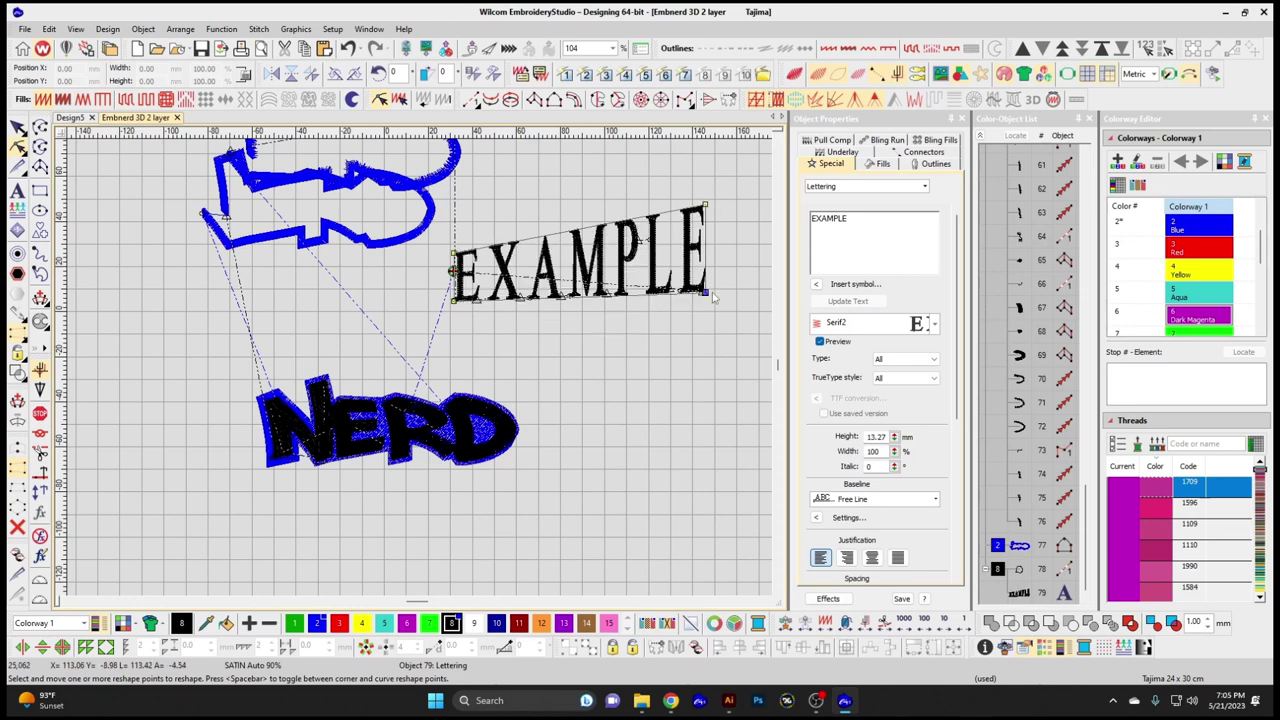
- Apply a Perspective envelope to the EXAMPLE lettering and pull both upper corners inward to narrow its top
click(49, 28)
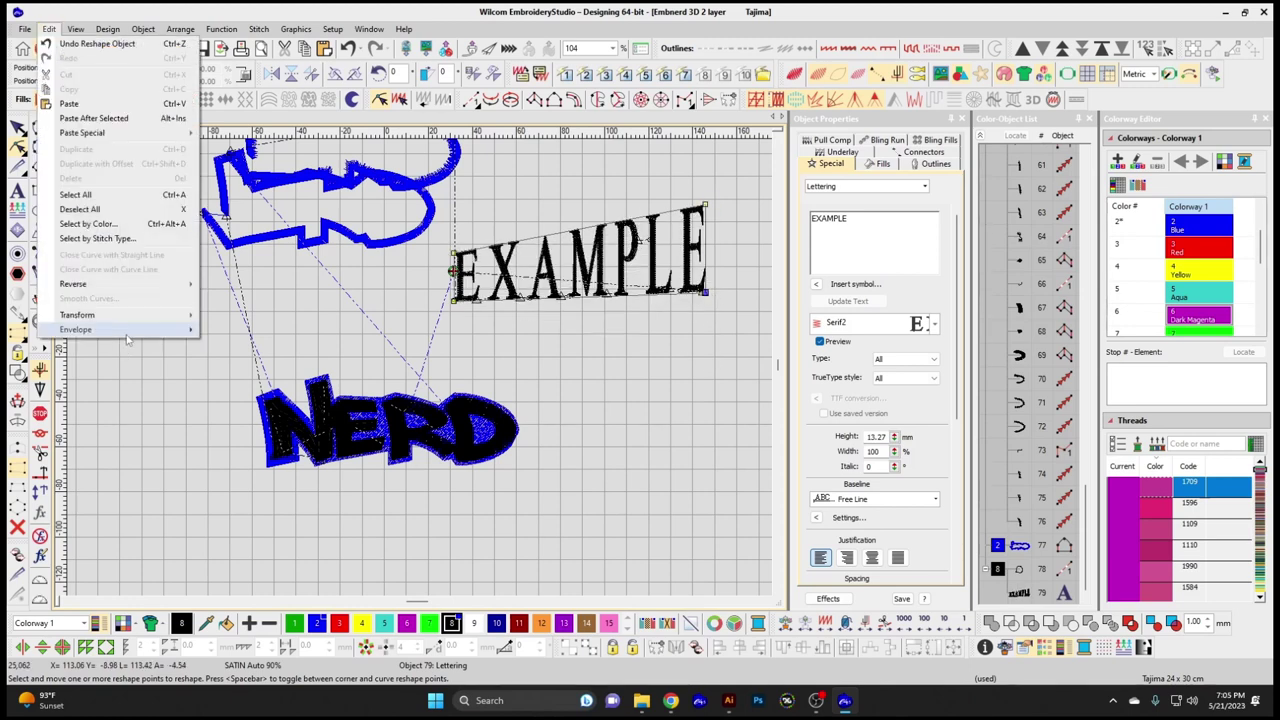
mouse_move(130, 330)
click(240, 374)
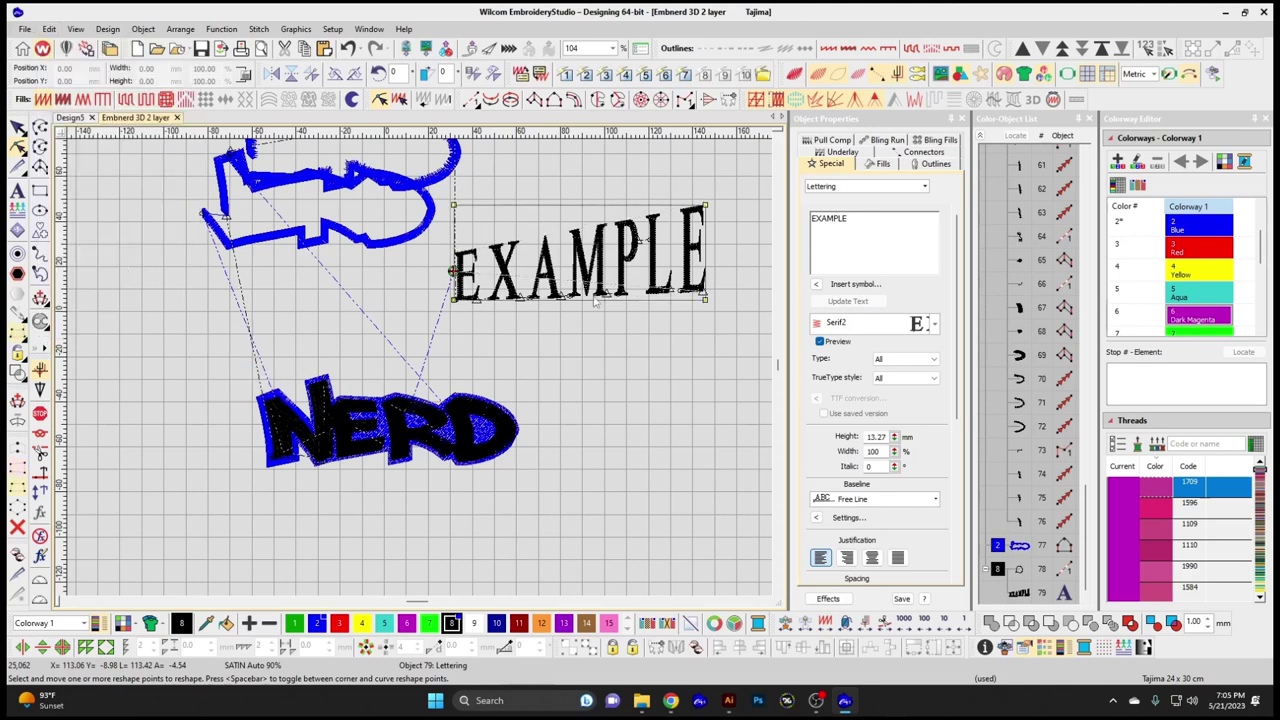
drag(455, 205, 490, 208)
drag(705, 204, 630, 206)
drag(492, 209, 507, 204)
- Apply a Diamond envelope to the EXAMPLE lettering and stretch its middle points upward and downward
click(49, 28)
mouse_move(123, 330)
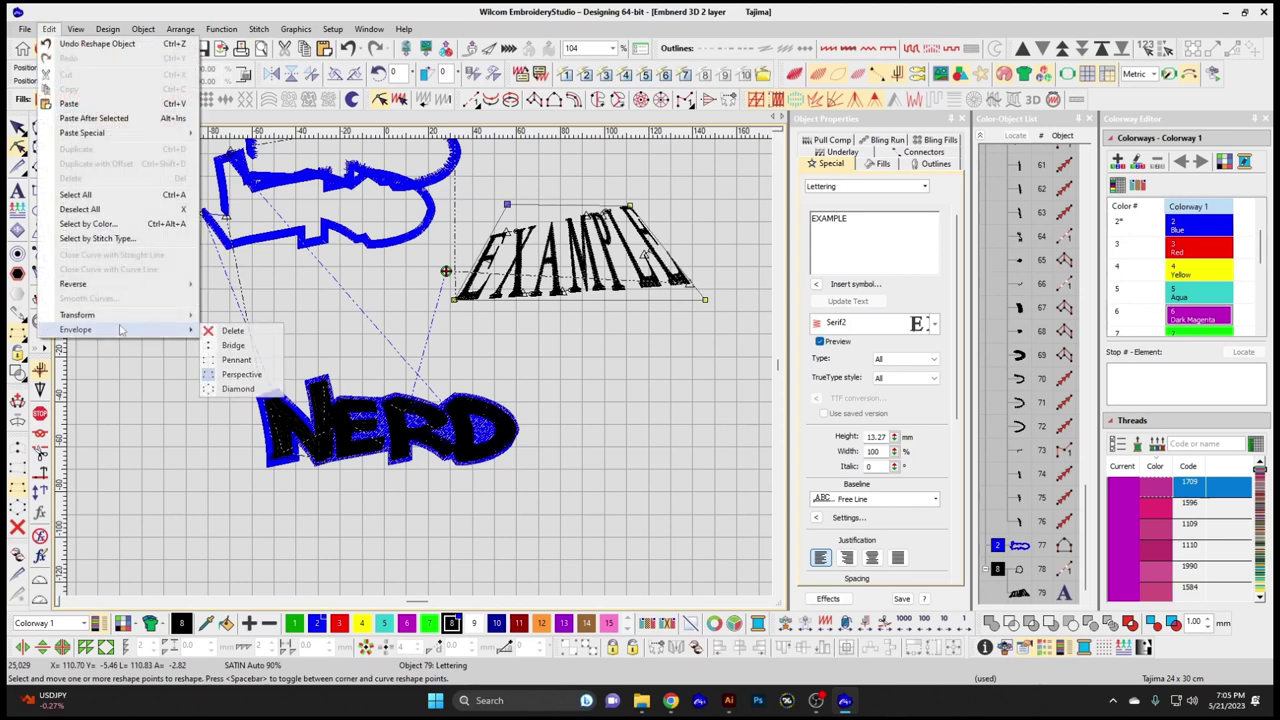
click(236, 389)
drag(571, 204, 571, 167)
drag(571, 299, 570, 354)
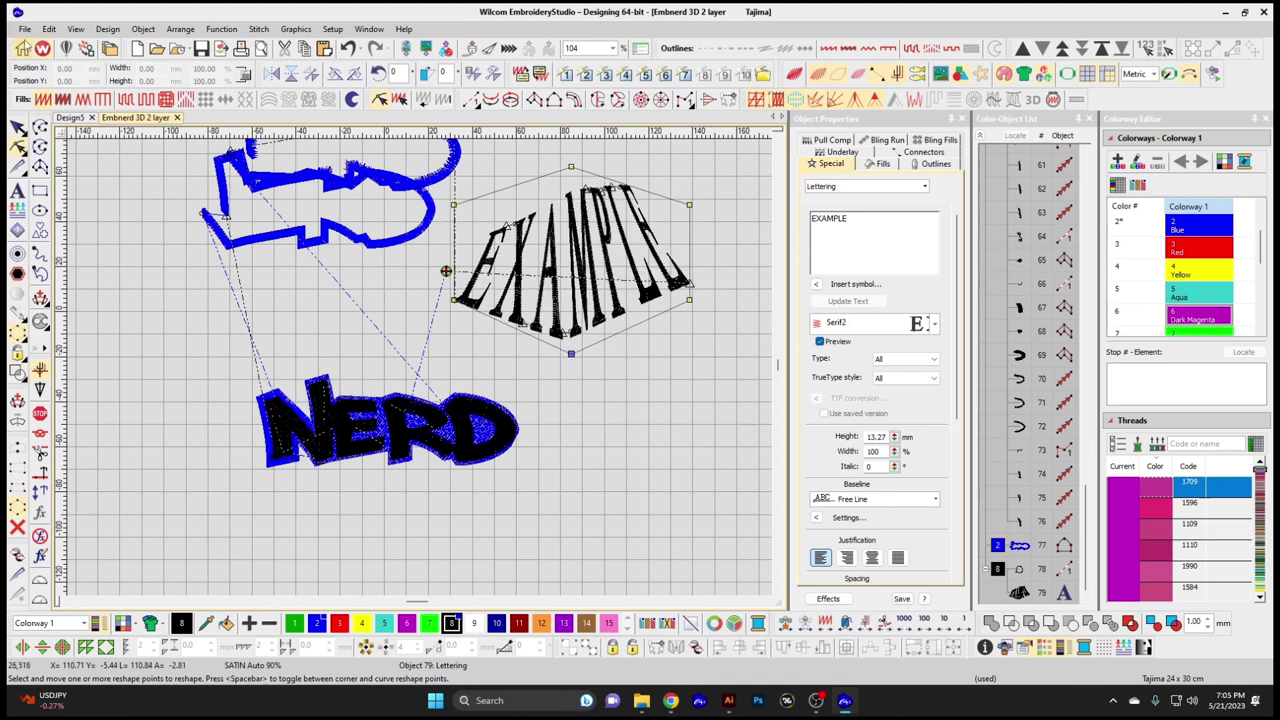
- Delete the Diamond envelope from the EXAMPLE lettering
click(24, 28)
click(49, 28)
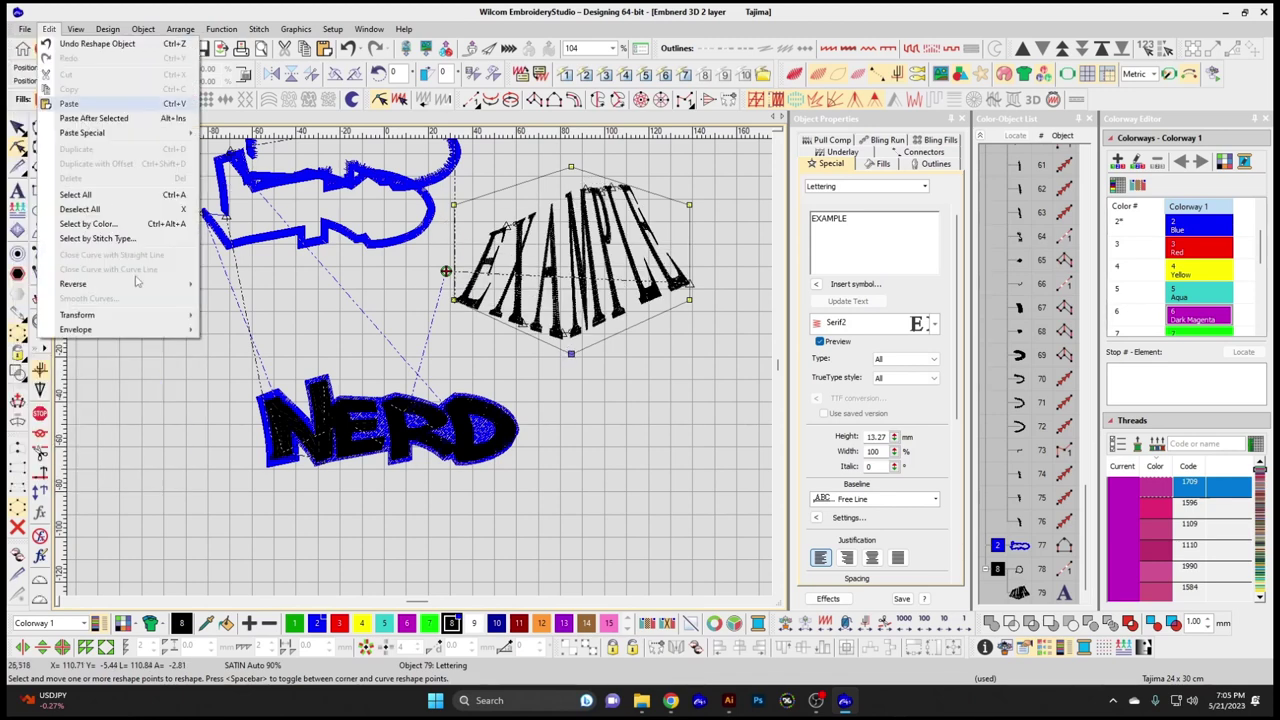
mouse_move(172, 330)
click(240, 378)
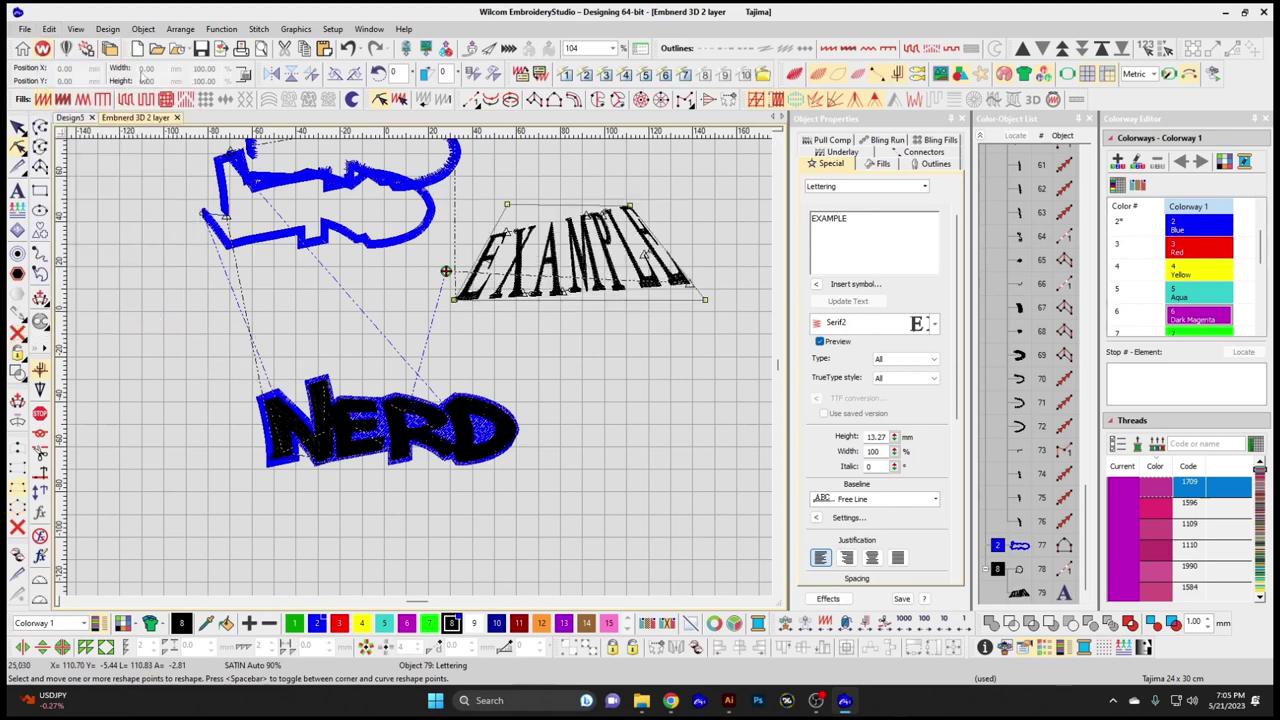
- Delete the remaining Perspective and Pennant envelopes so the EXAMPLE lettering is undistorted
click(49, 28)
mouse_move(80, 329)
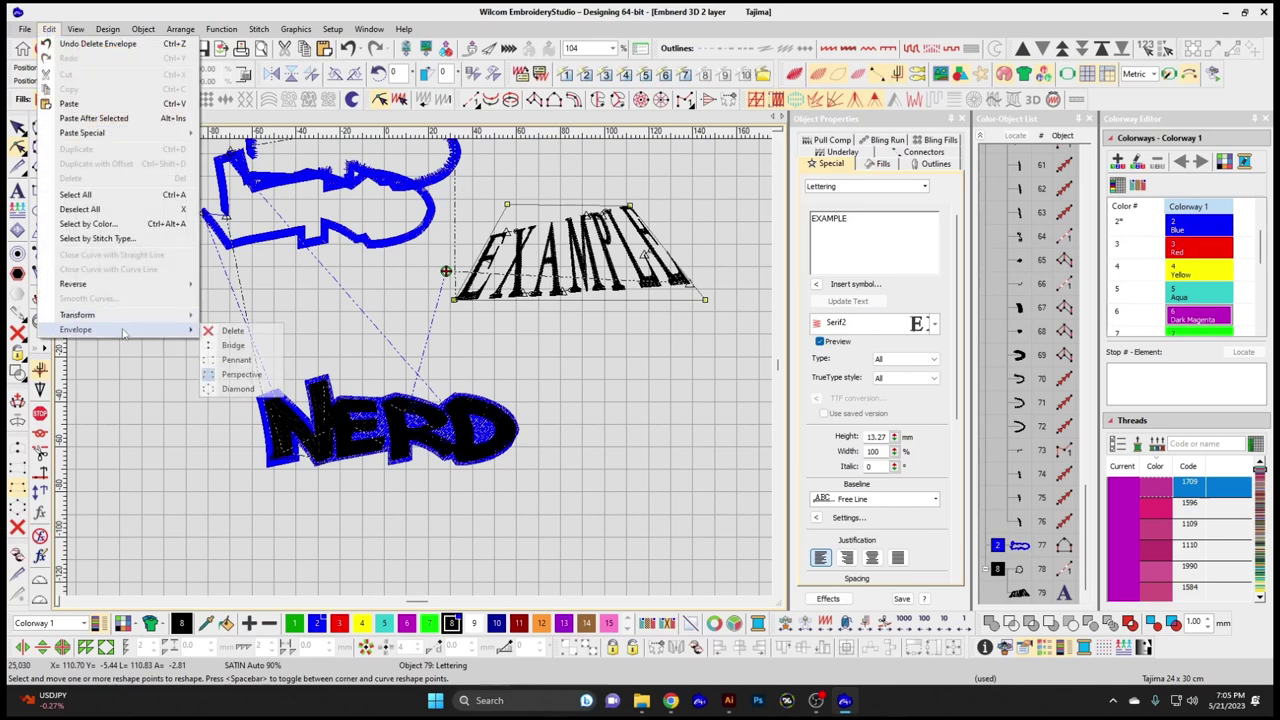
click(240, 333)
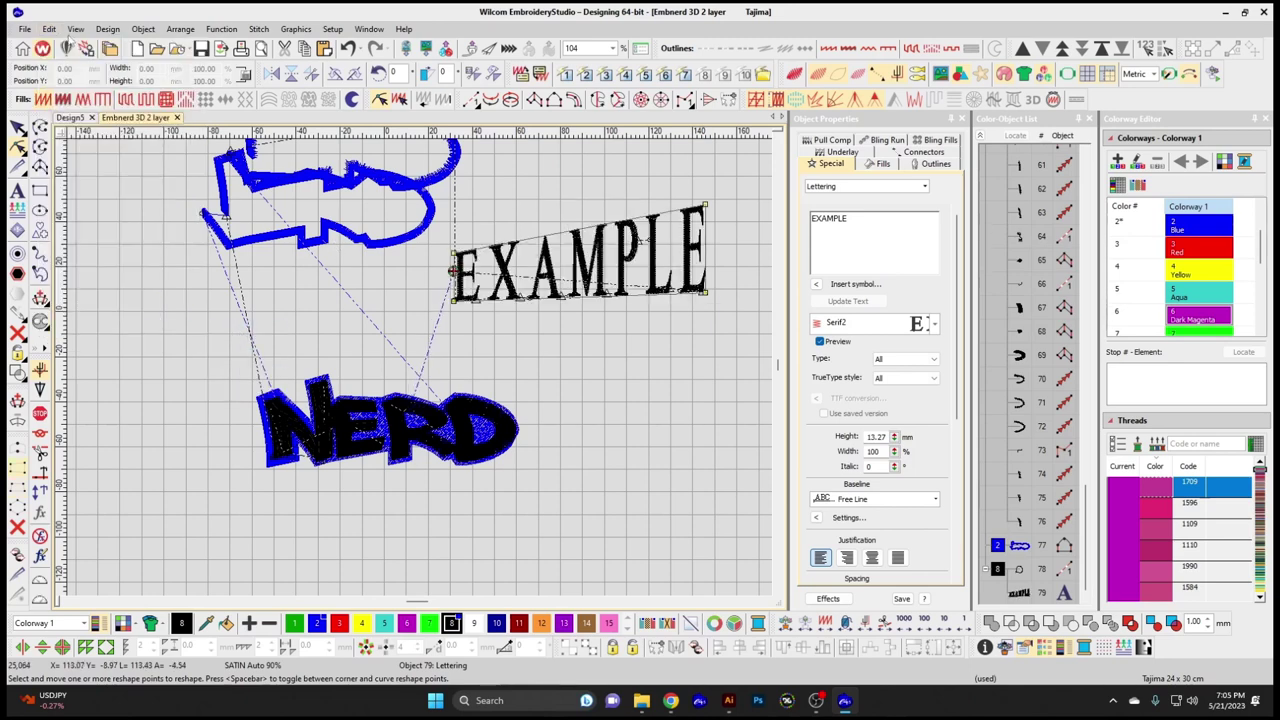
click(49, 28)
mouse_move(150, 329)
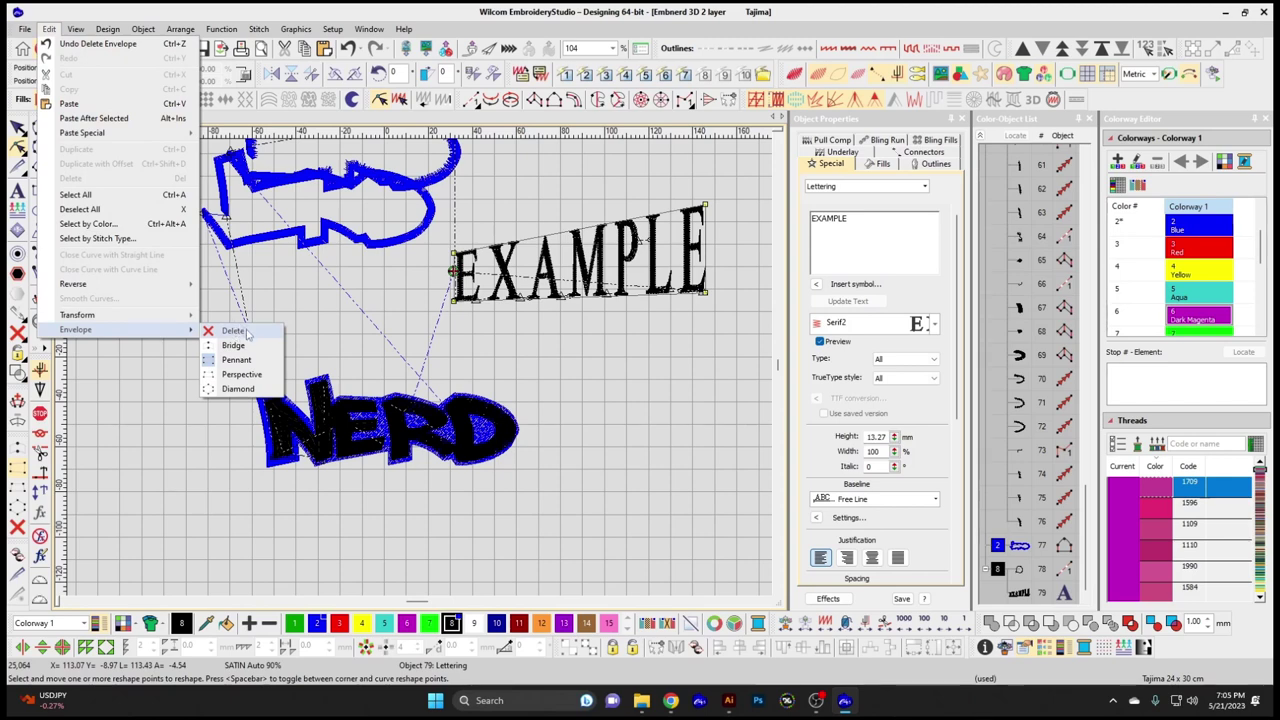
click(250, 334)
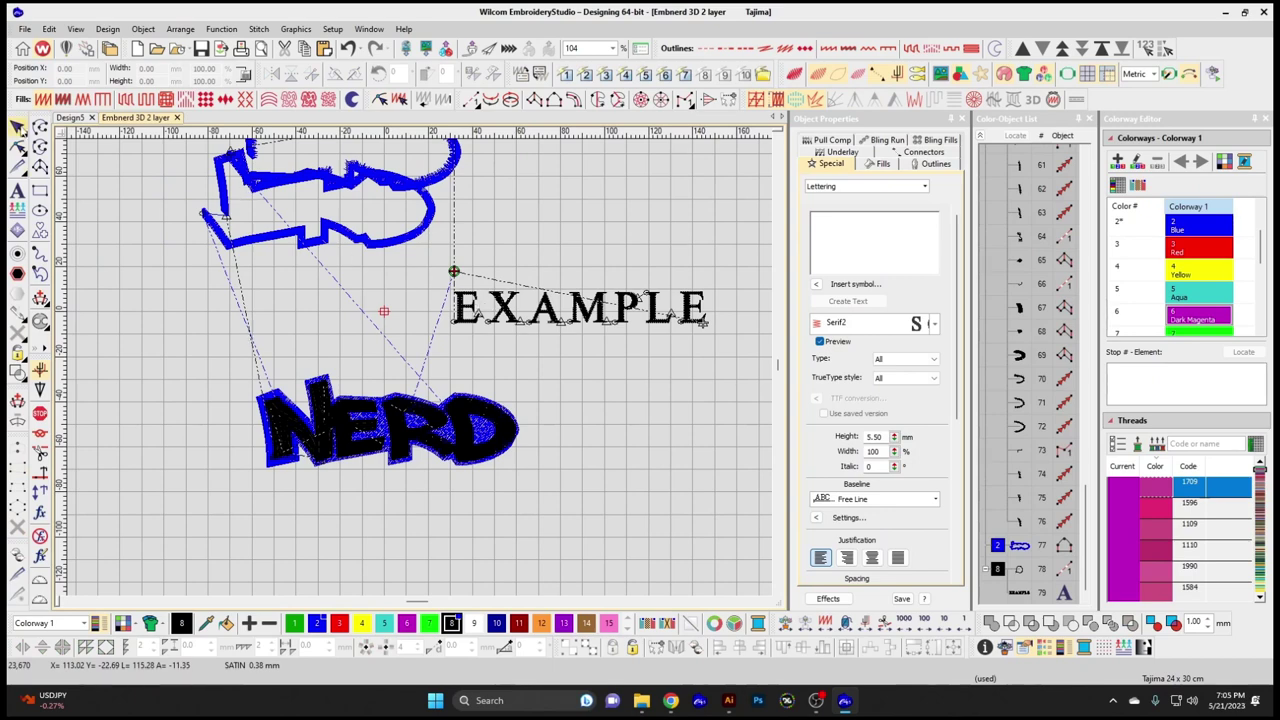
- Switch the design to TrueView and inspect the simulated stitching on the outlines and lettering
click(107, 29)
mouse_move(78, 32)
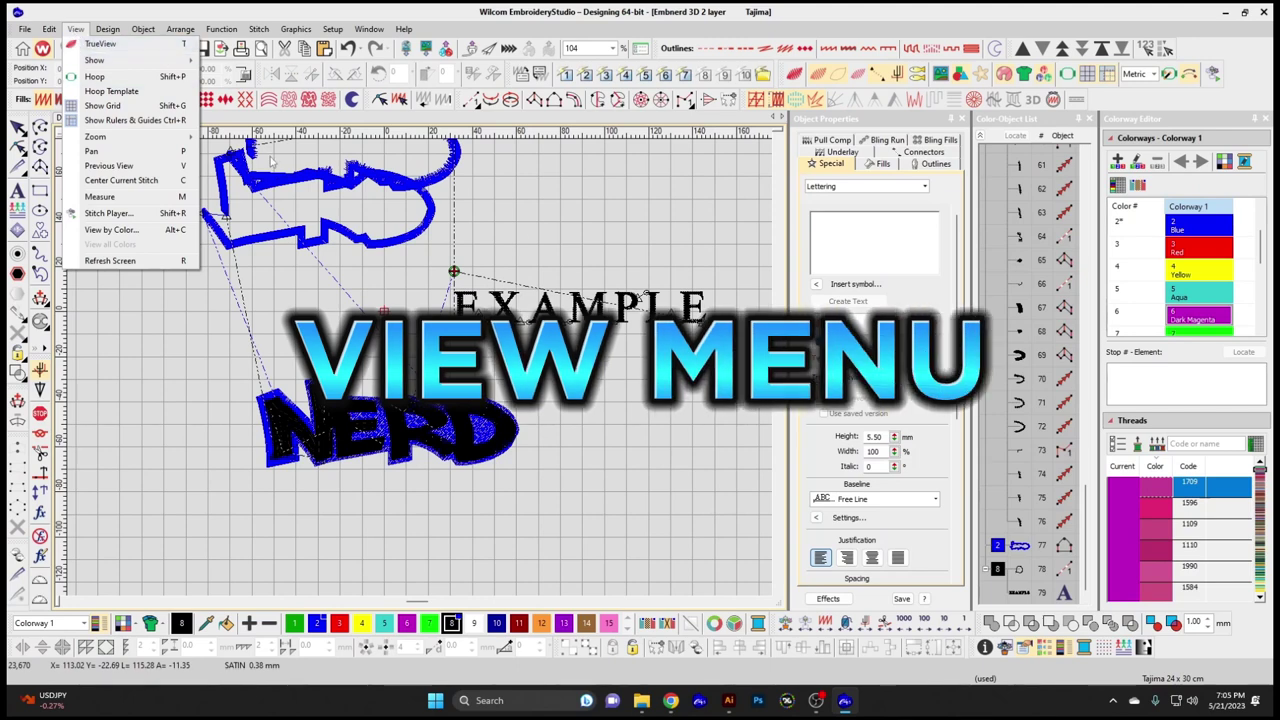
click(117, 47)
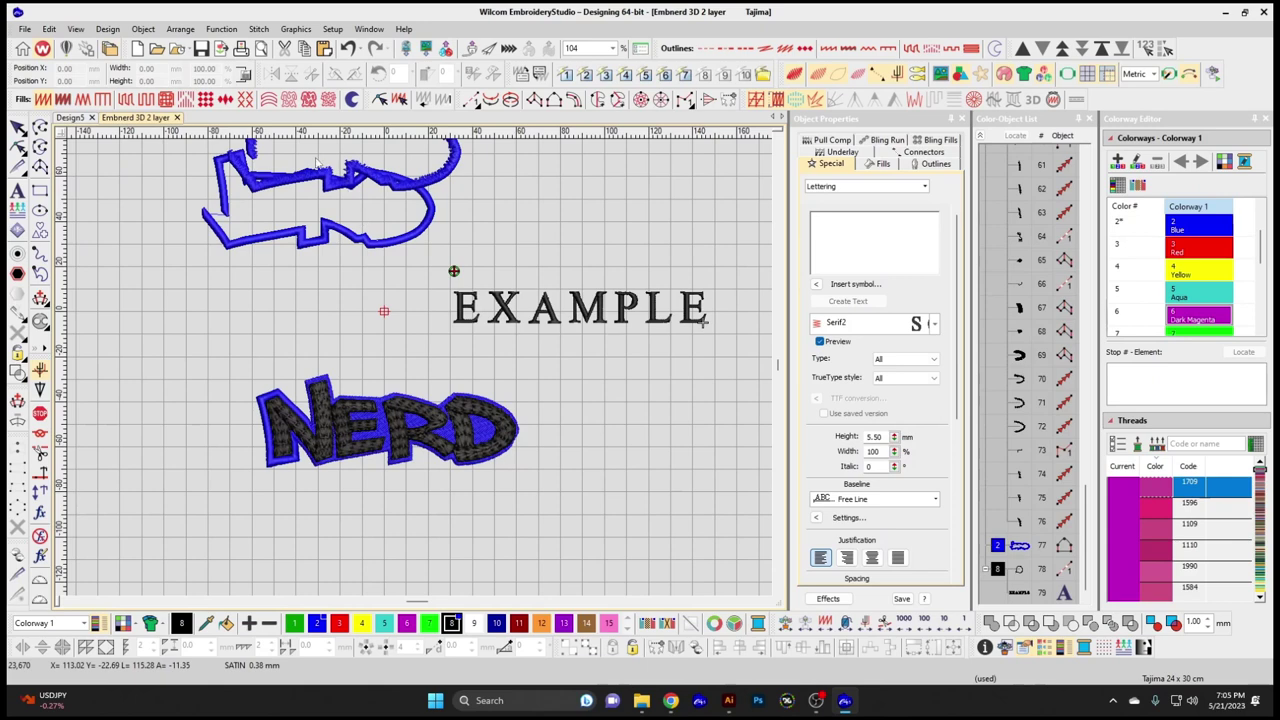
scroll(420, 373, up, 1)
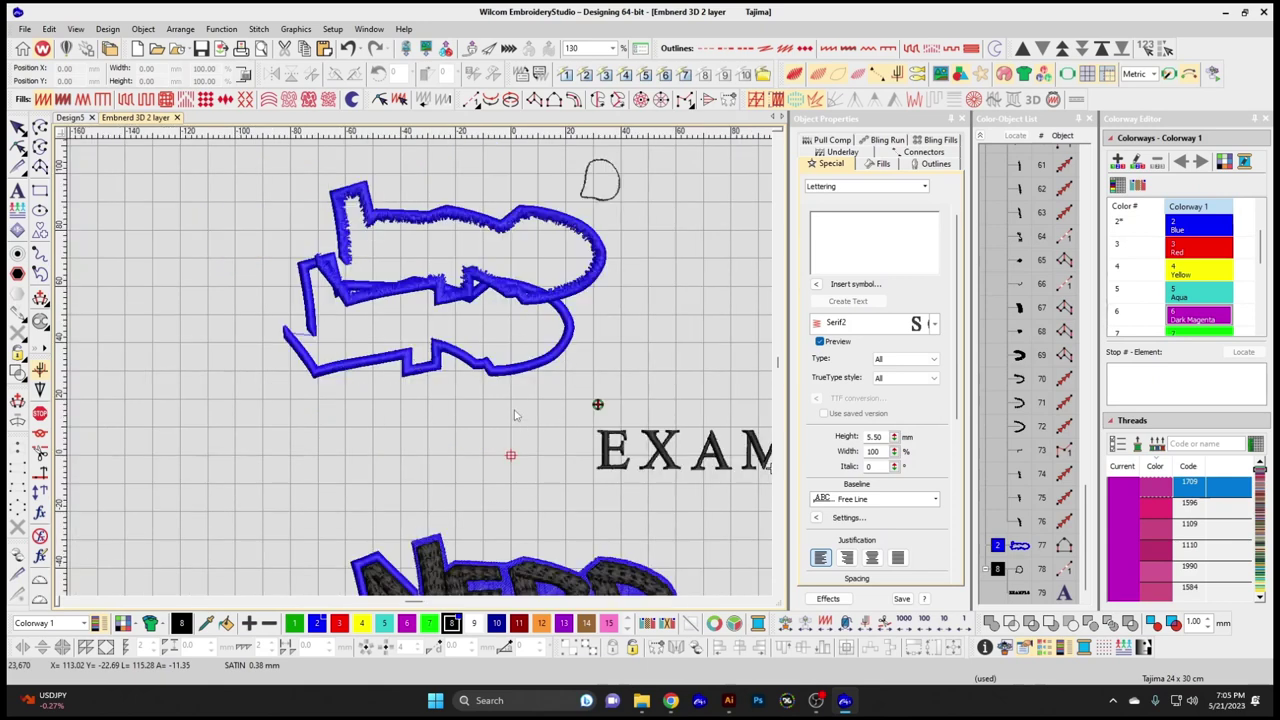
scroll(420, 373, down, 1)
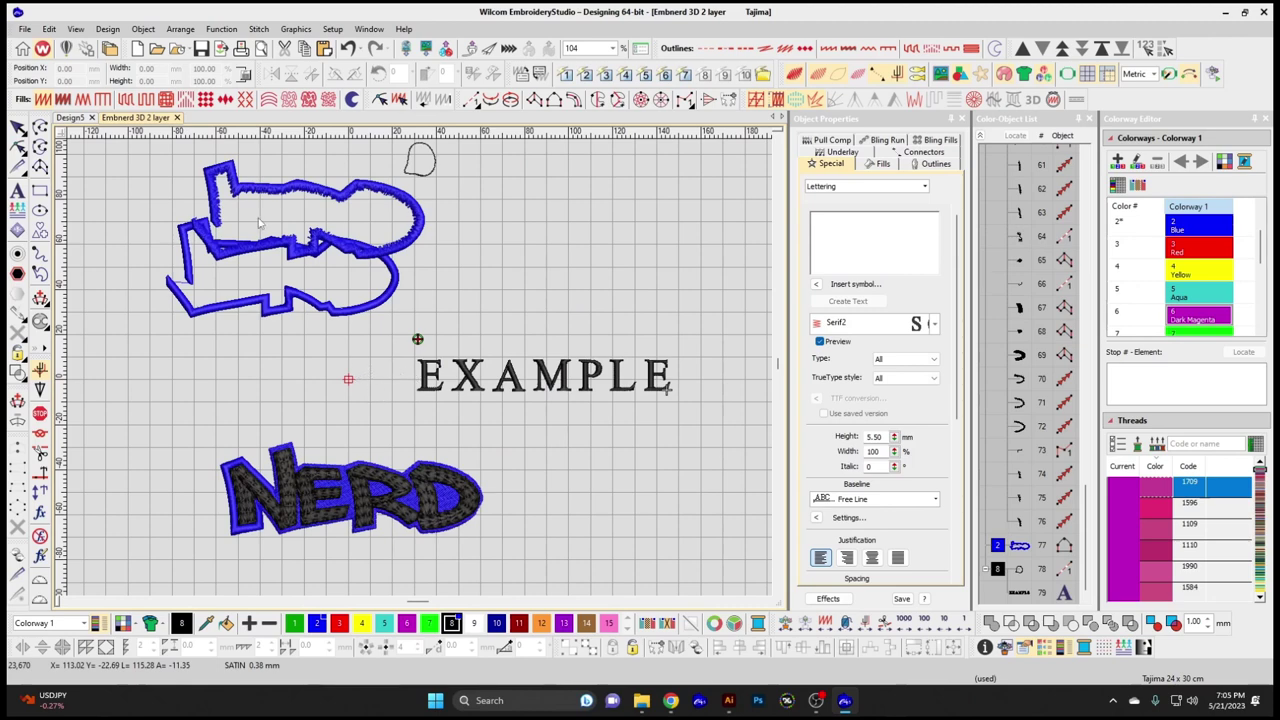
- Hide the stitches so only the outlines of the design objects are displayed
click(75, 29)
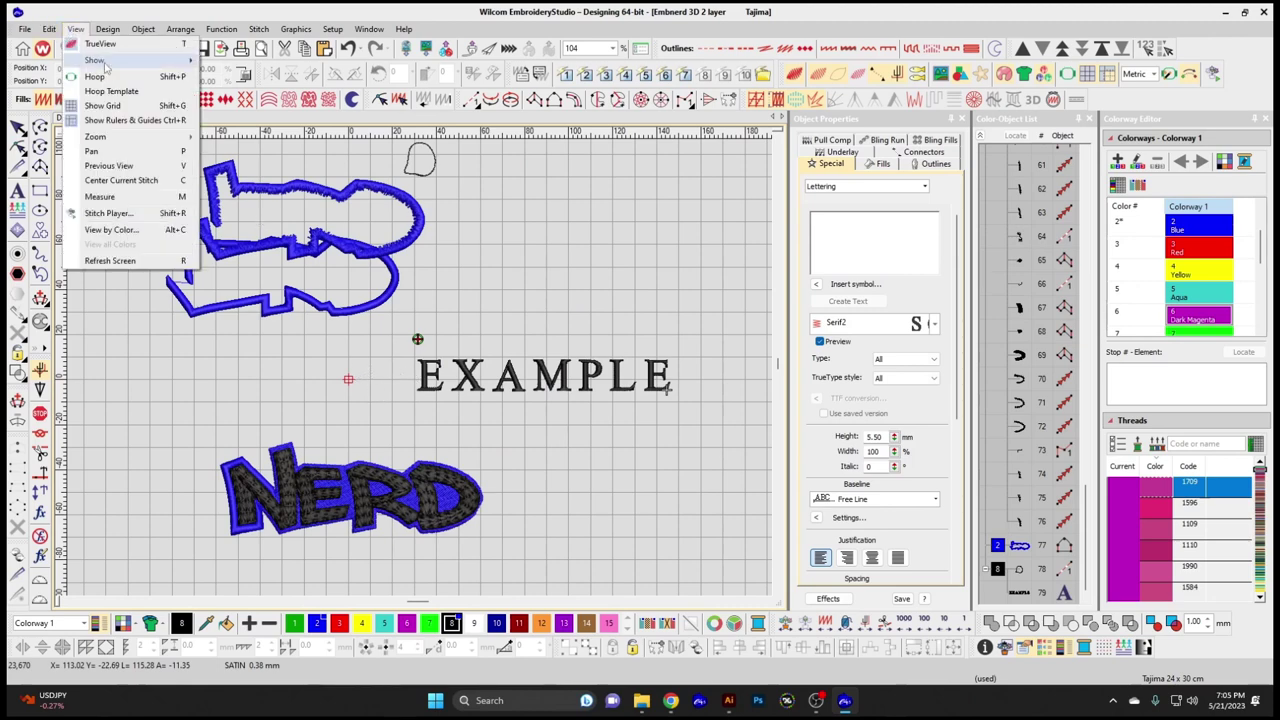
mouse_move(119, 65)
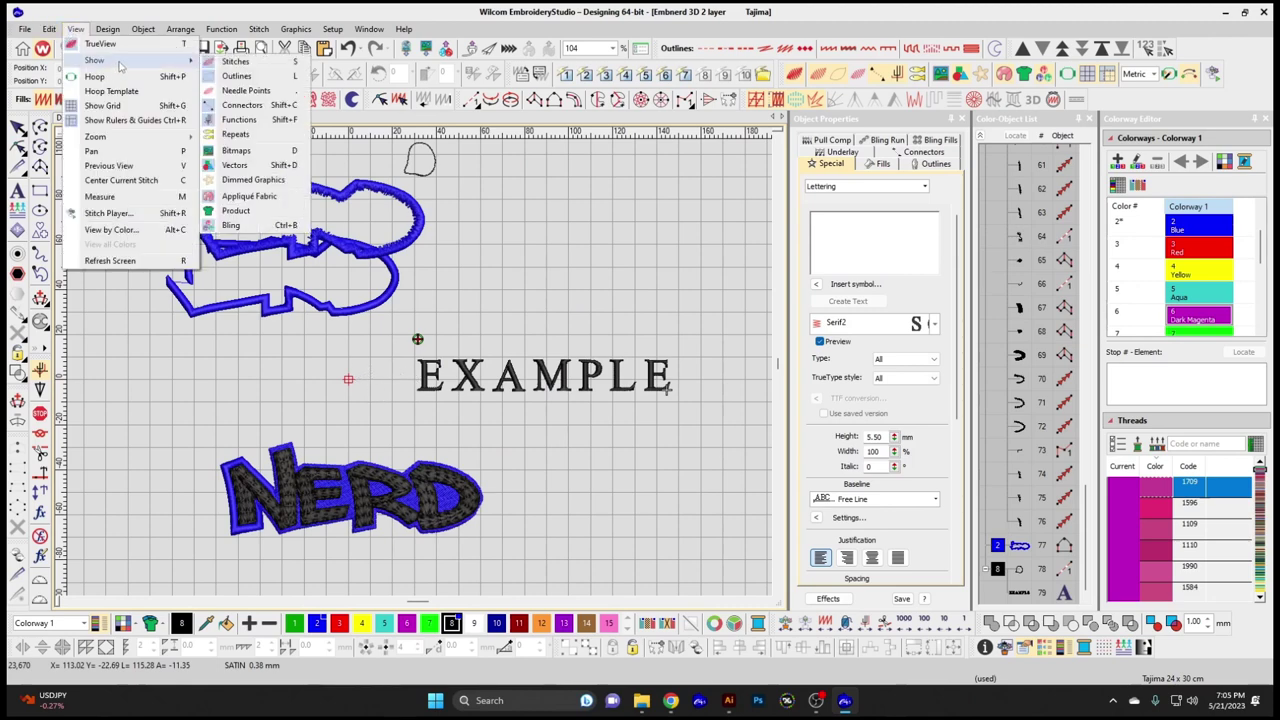
click(270, 64)
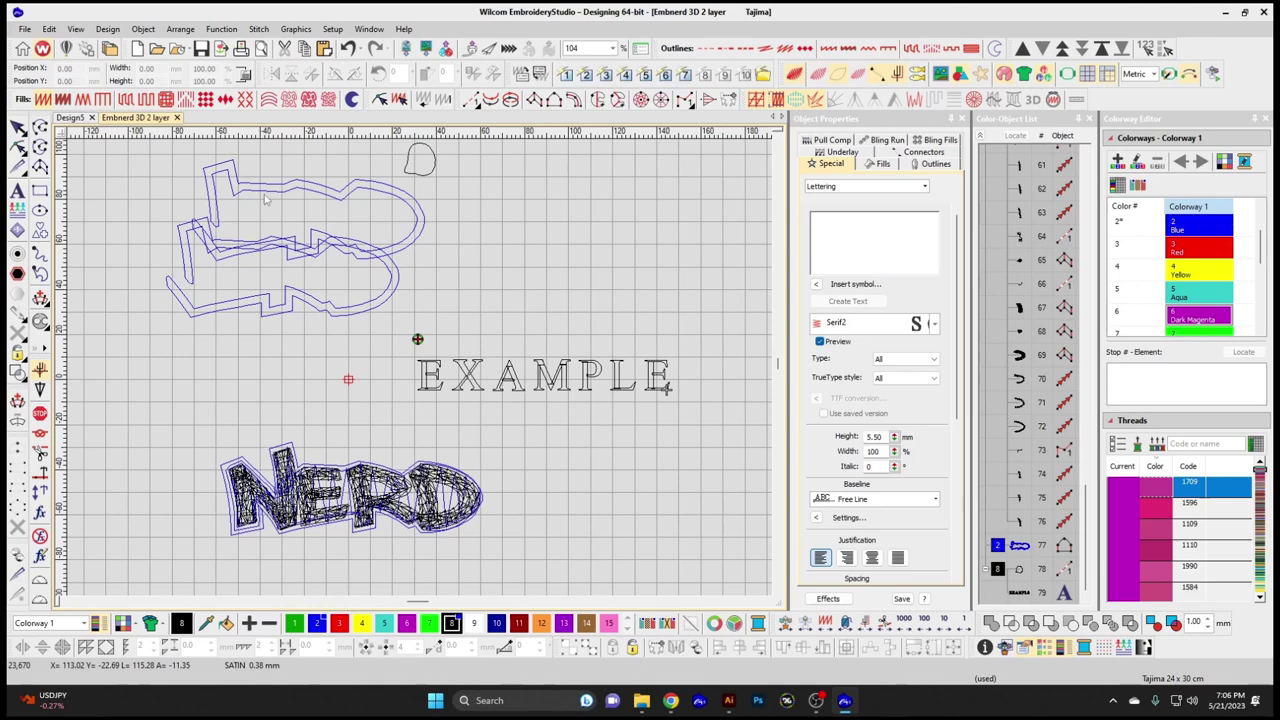
- Show the stitches of the design again
click(76, 29)
click(78, 29)
click(77, 29)
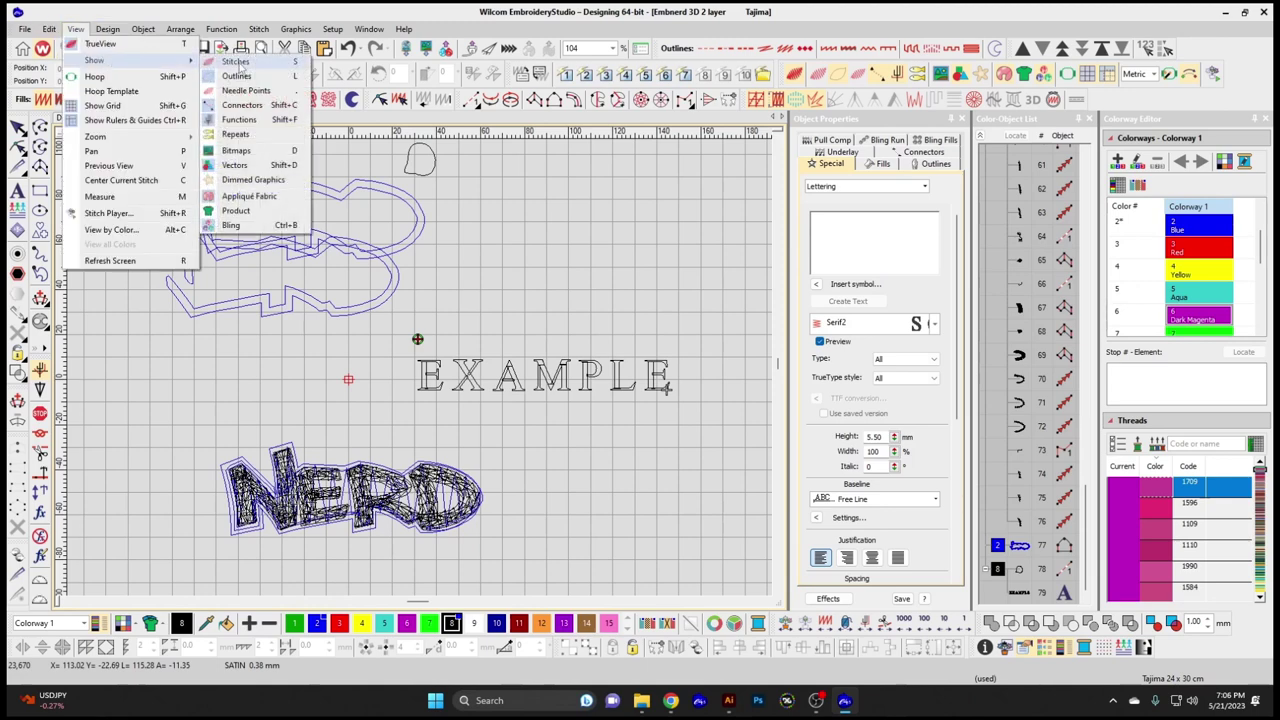
click(238, 62)
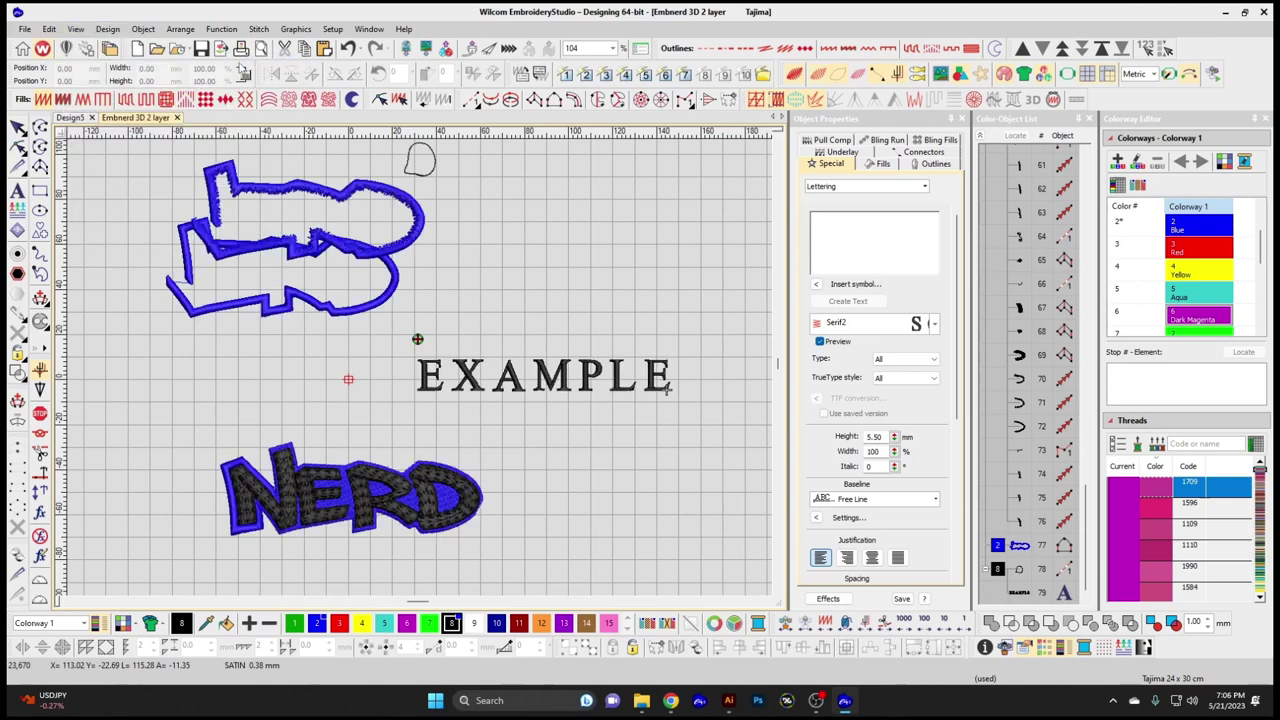
- Turn off the display of object outlines
click(107, 28)
mouse_move(92, 60)
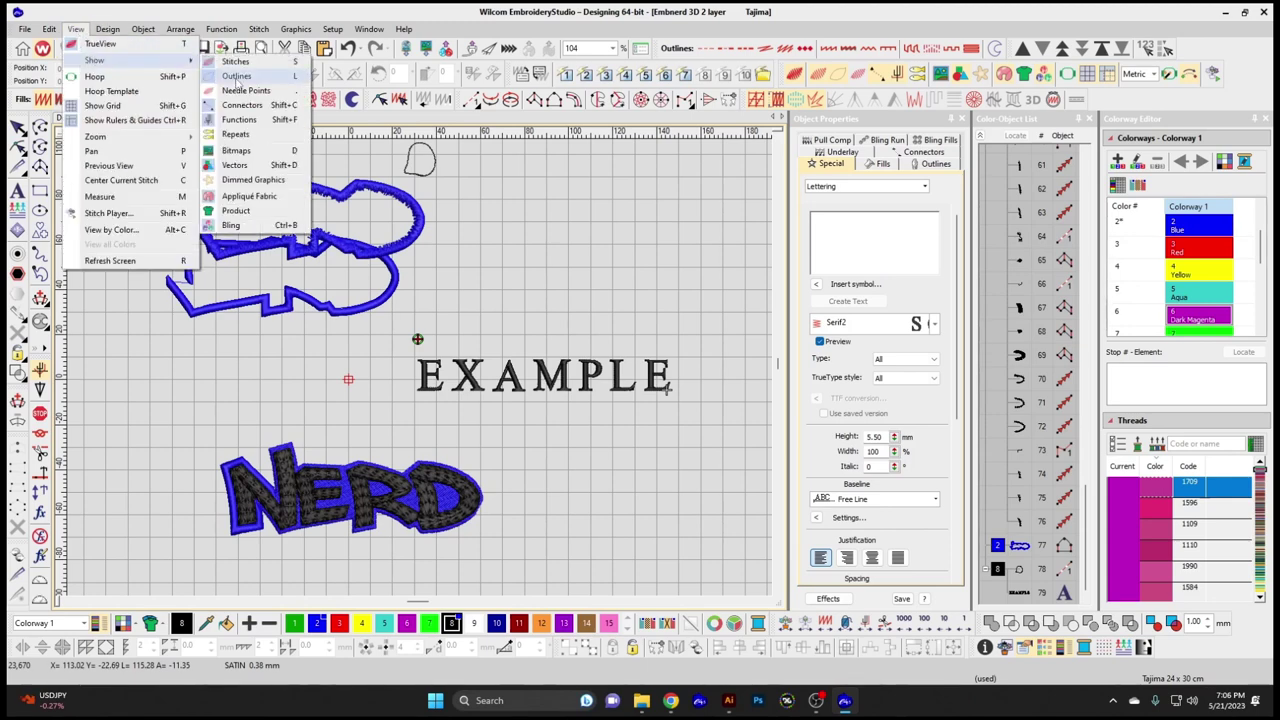
click(237, 77)
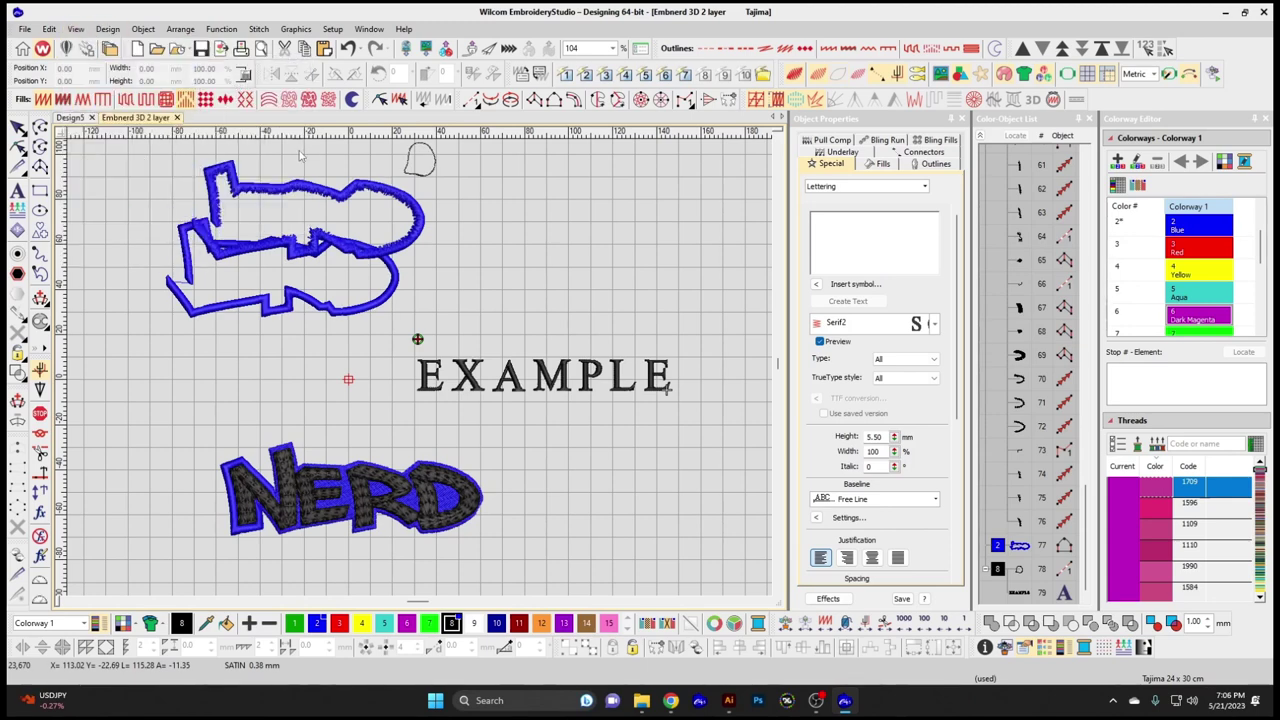
- Hide the stitches and display only the outlines of the design objects
click(75, 28)
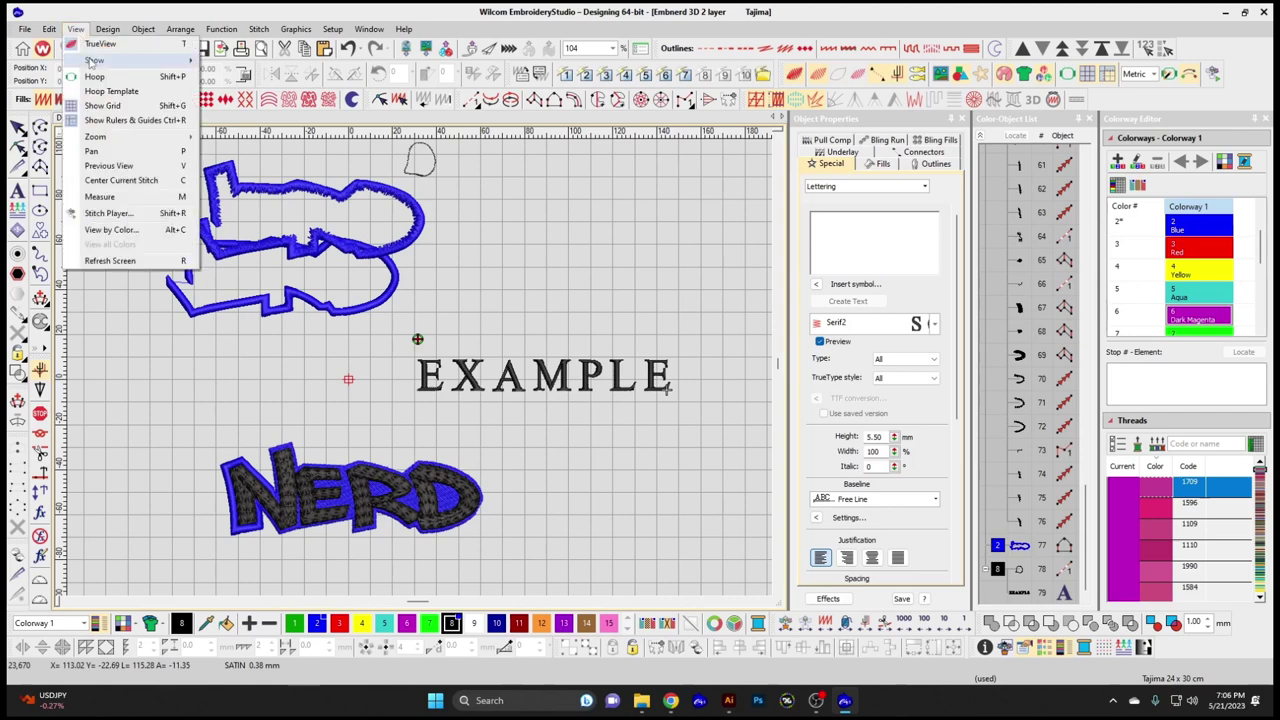
mouse_move(92, 60)
click(235, 62)
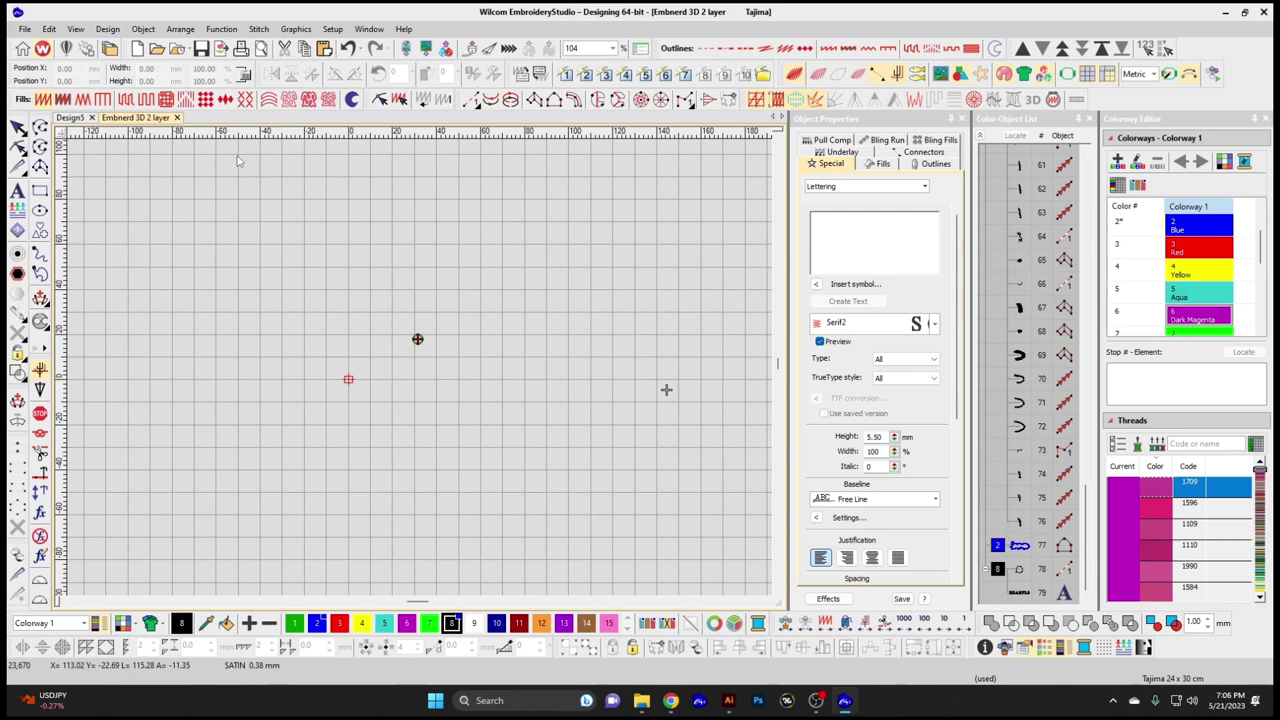
click(78, 29)
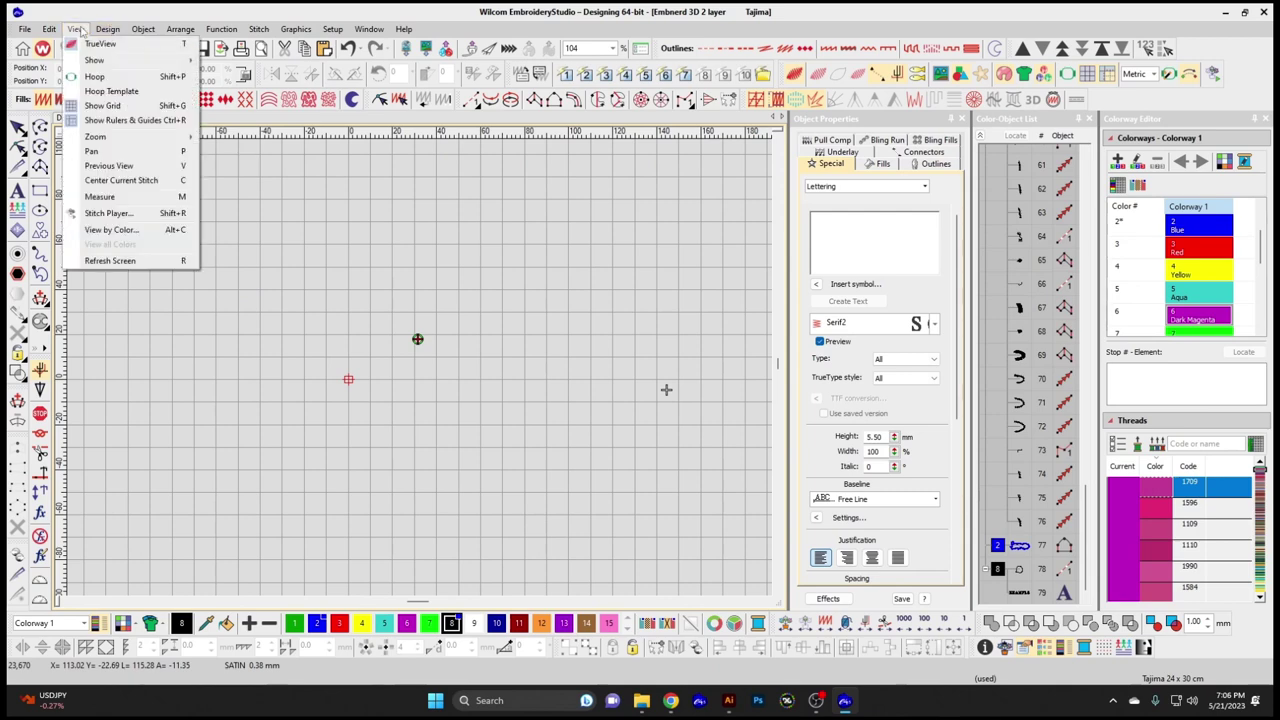
mouse_move(100, 60)
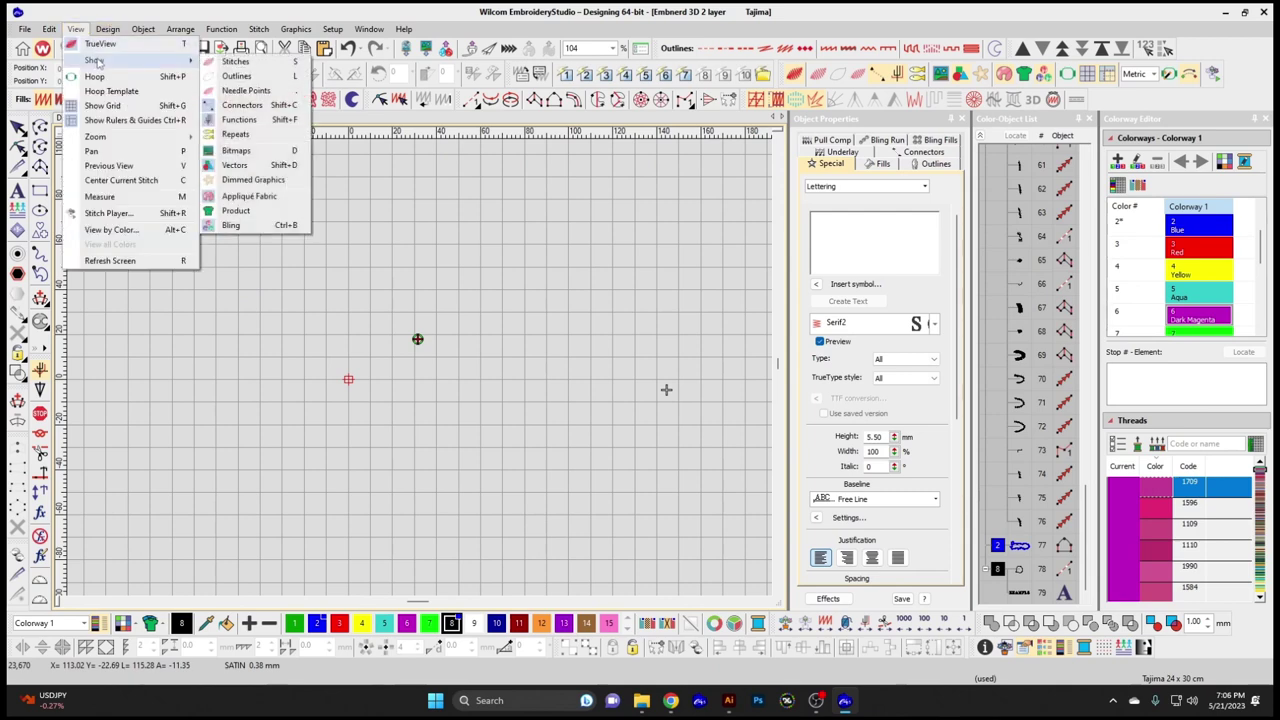
click(237, 77)
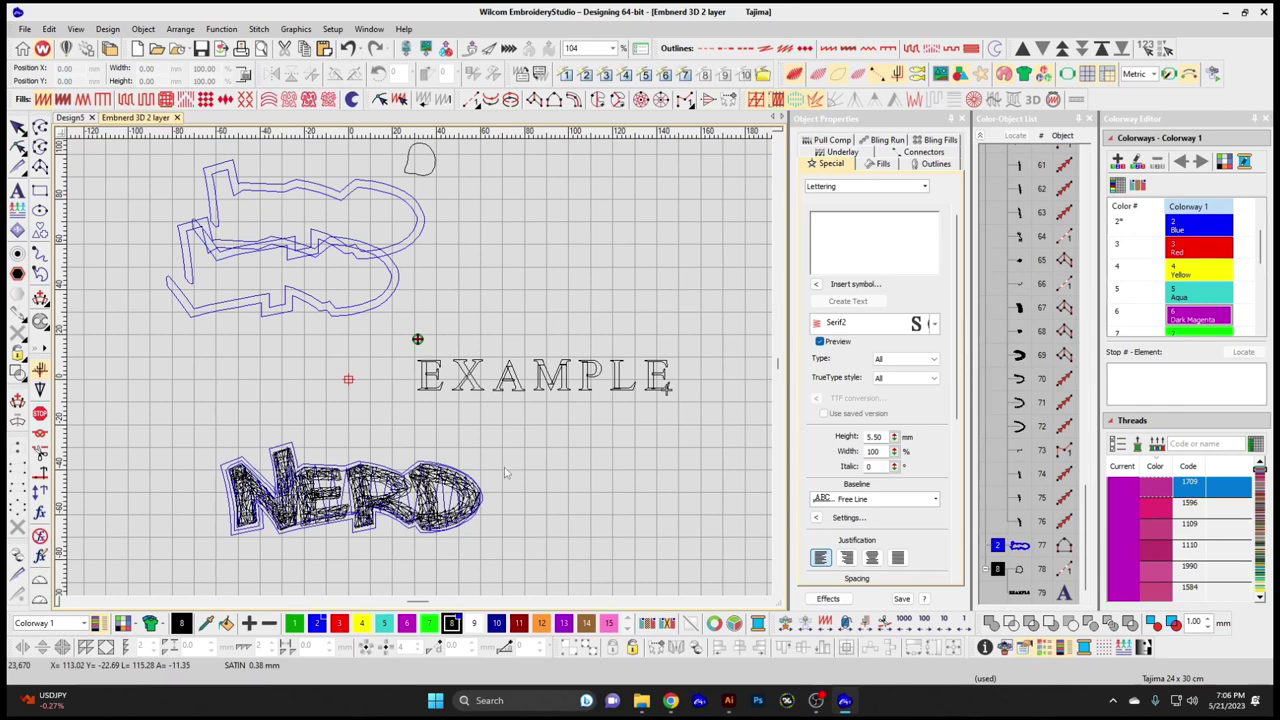
- Show the needle points on the stitches and inspect them up close on the blue outline object
click(76, 29)
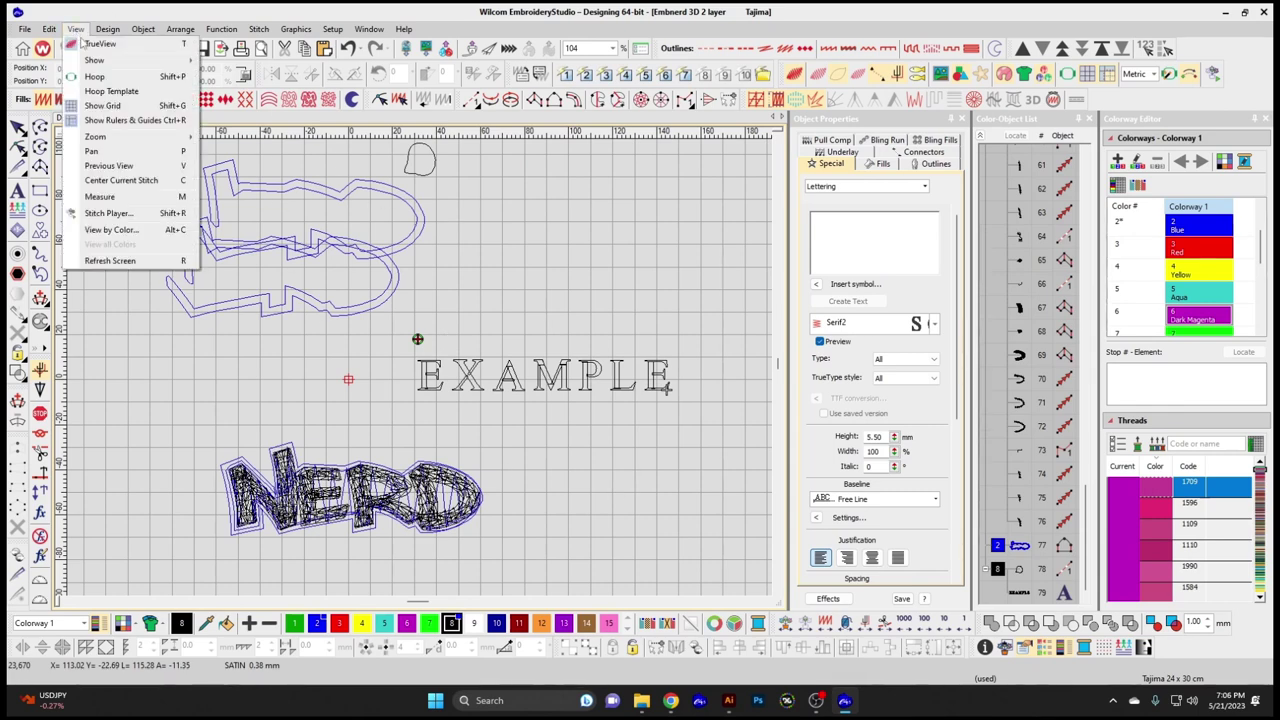
mouse_move(100, 60)
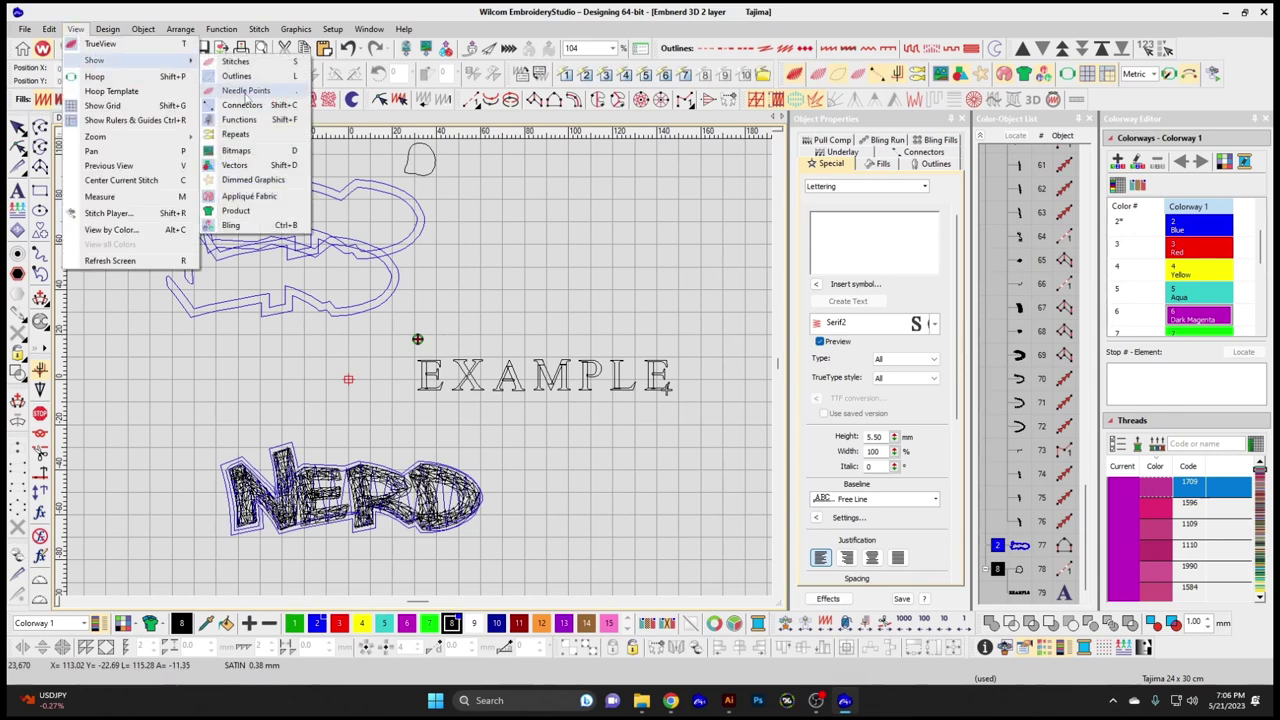
click(245, 95)
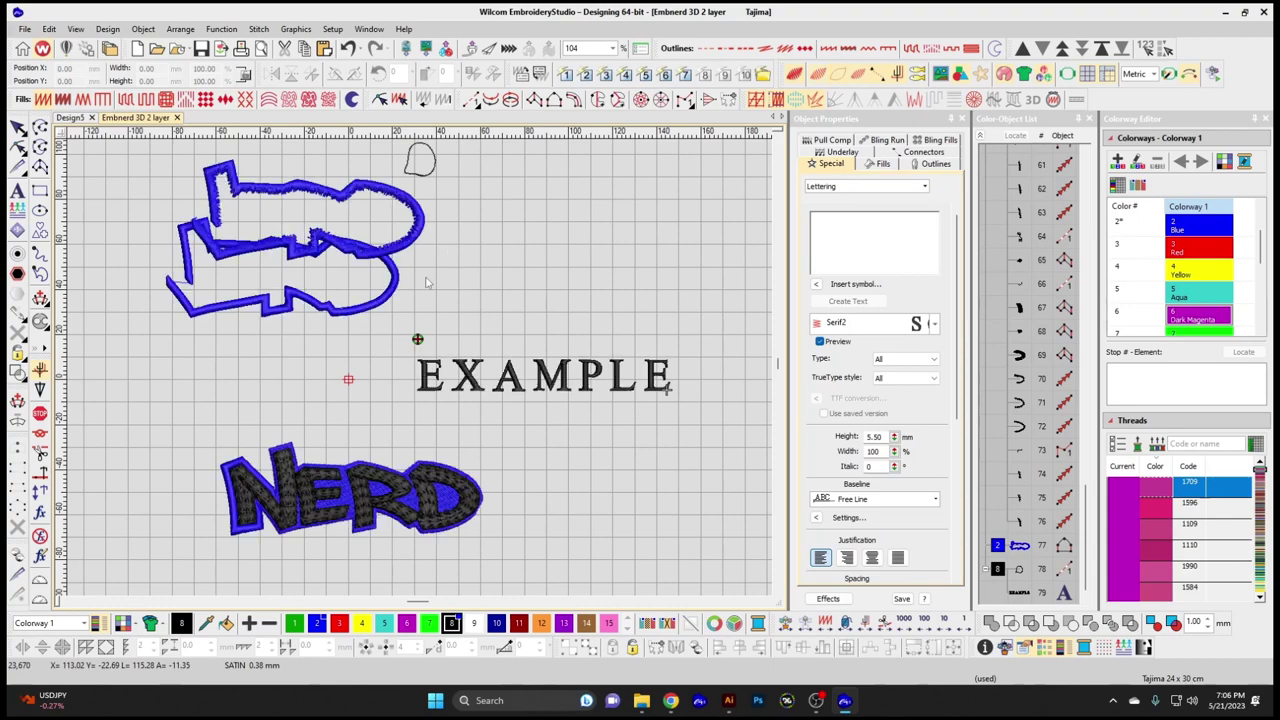
scroll(410, 369, up, 2)
scroll(398, 345, up, 5)
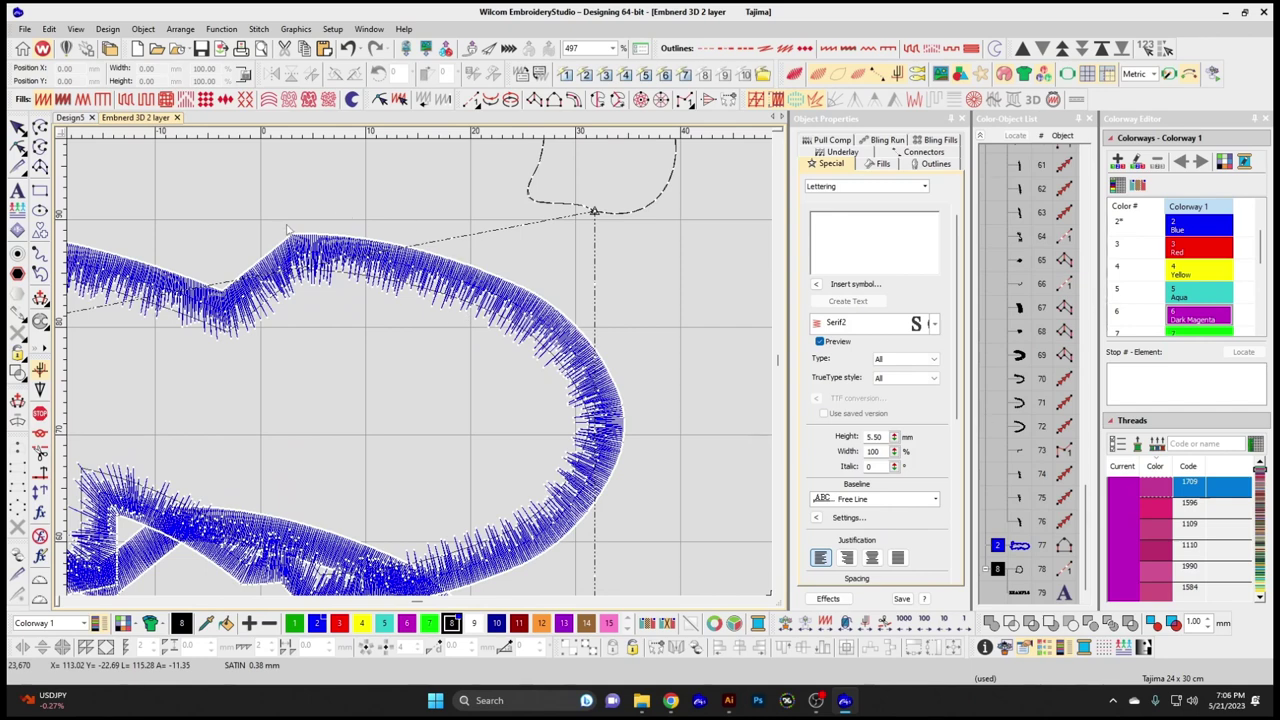
- Hide the needle points on the stitches
click(77, 30)
mouse_move(97, 62)
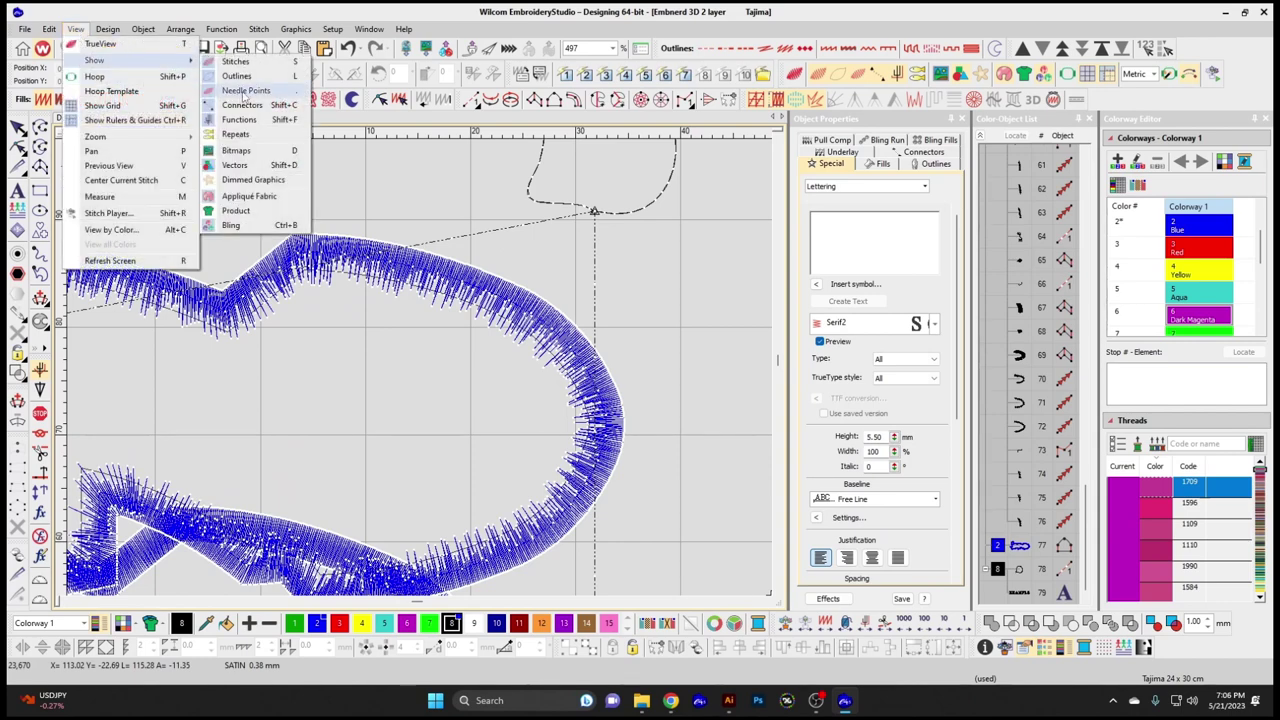
click(245, 91)
- Hide the connectors between the design objects and check the blue outlines without them
click(75, 29)
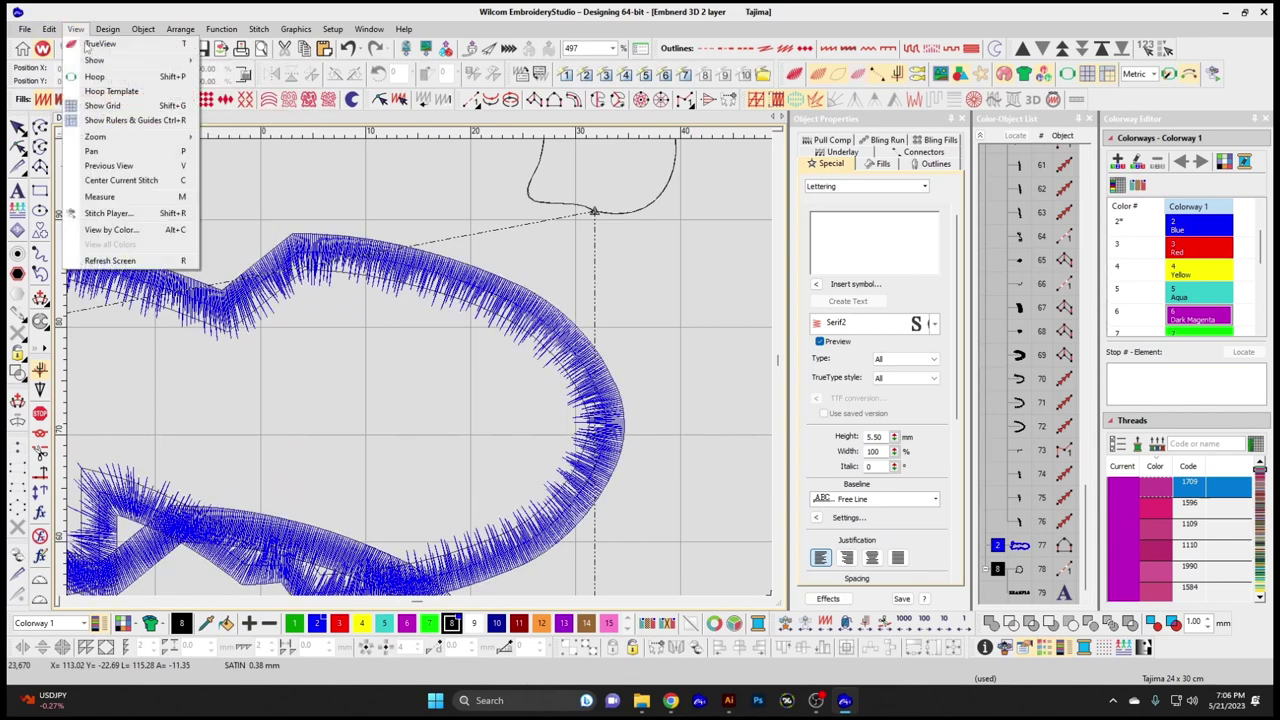
mouse_move(120, 62)
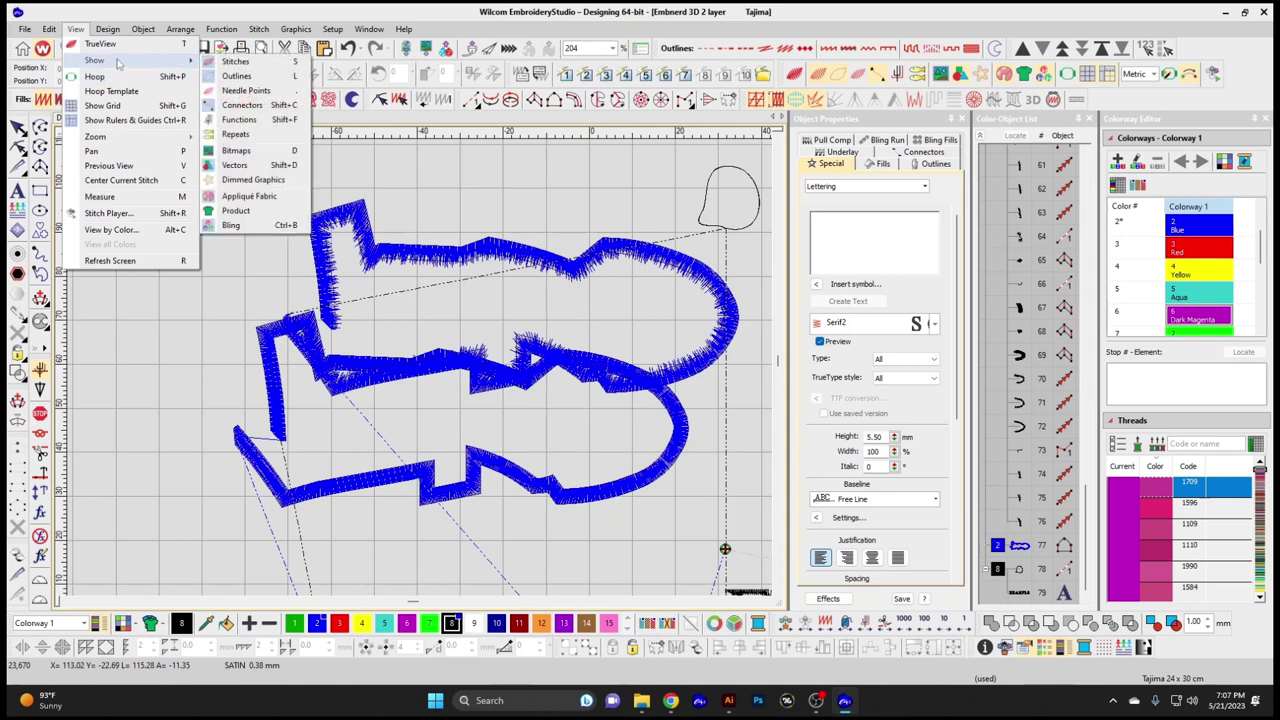
click(242, 107)
scroll(497, 279, down, 1)
scroll(515, 479, up, 1)
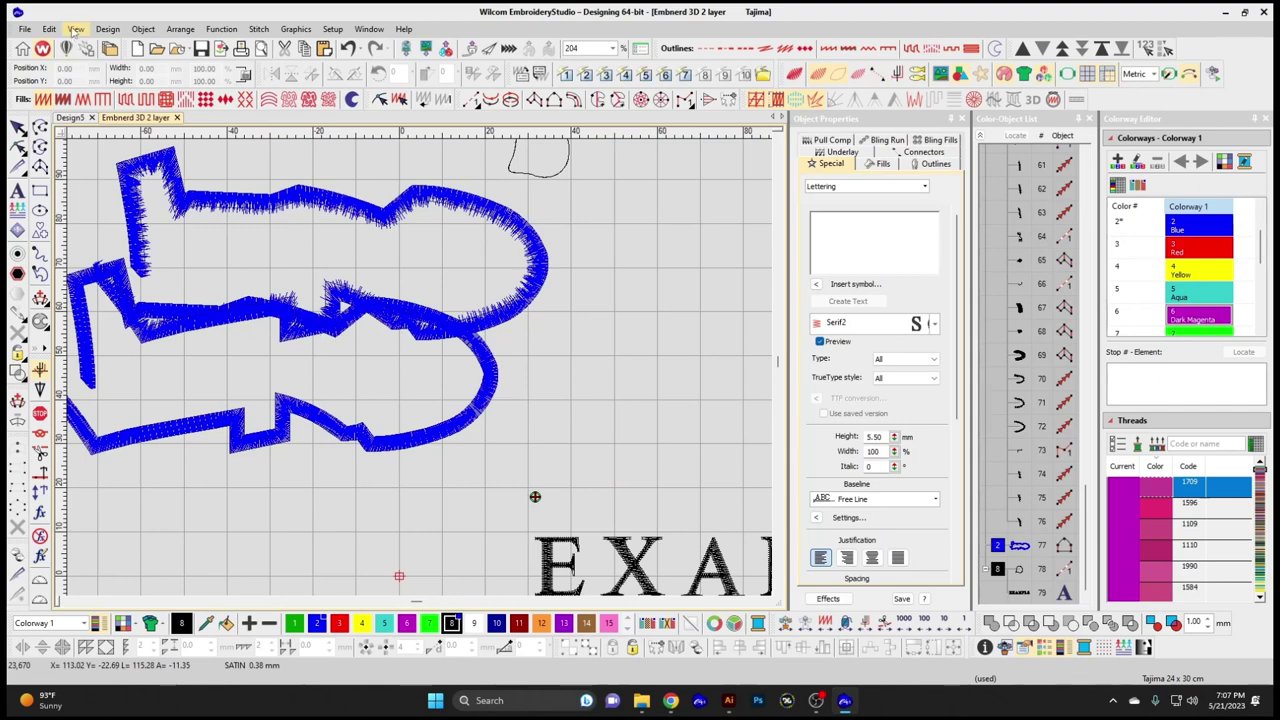
- Show the connectors between the design objects again
click(75, 29)
mouse_move(104, 62)
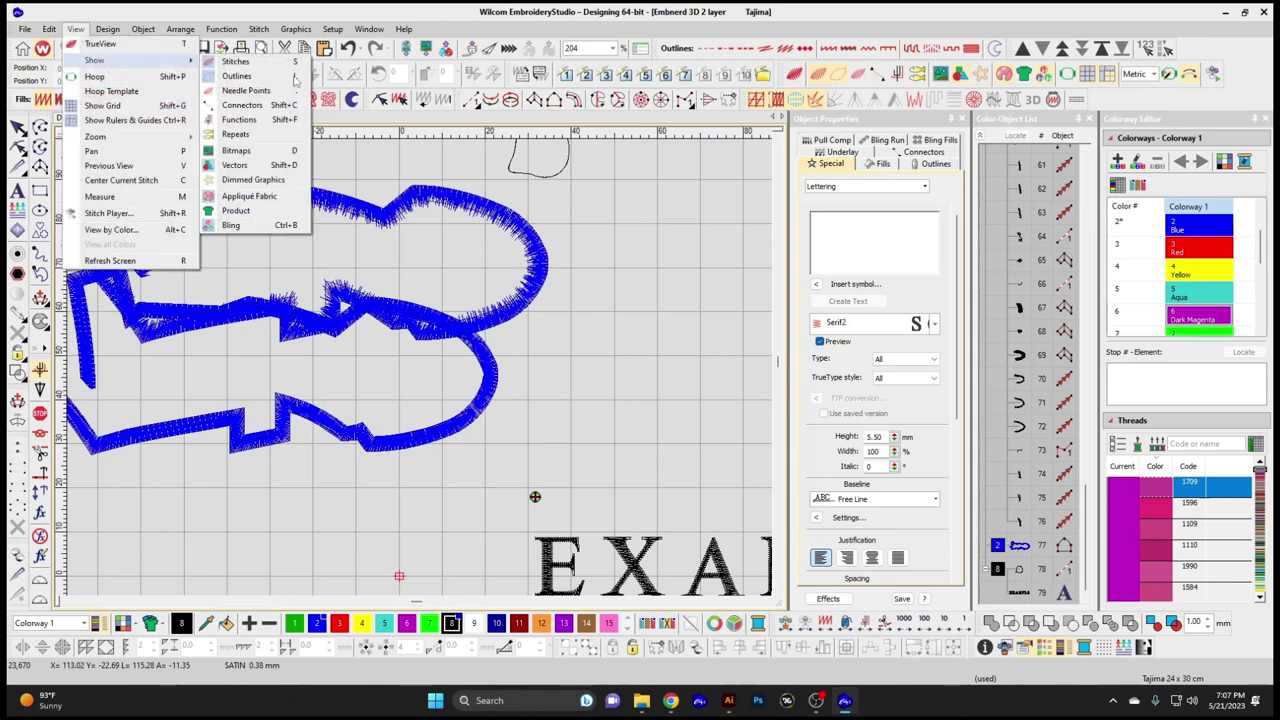
click(251, 110)
scroll(325, 263, down, 1)
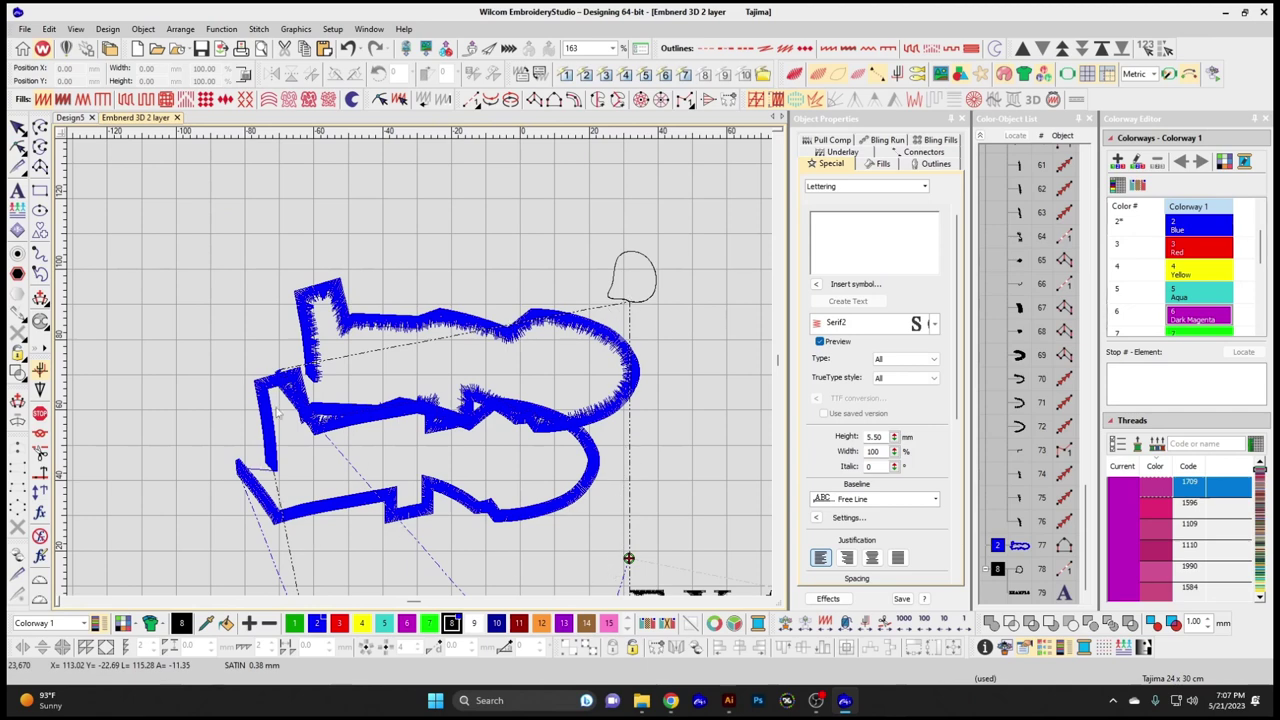
- Show the machine function symbols and inspect them where the connectors meet the black shape and the blue outlines
click(75, 29)
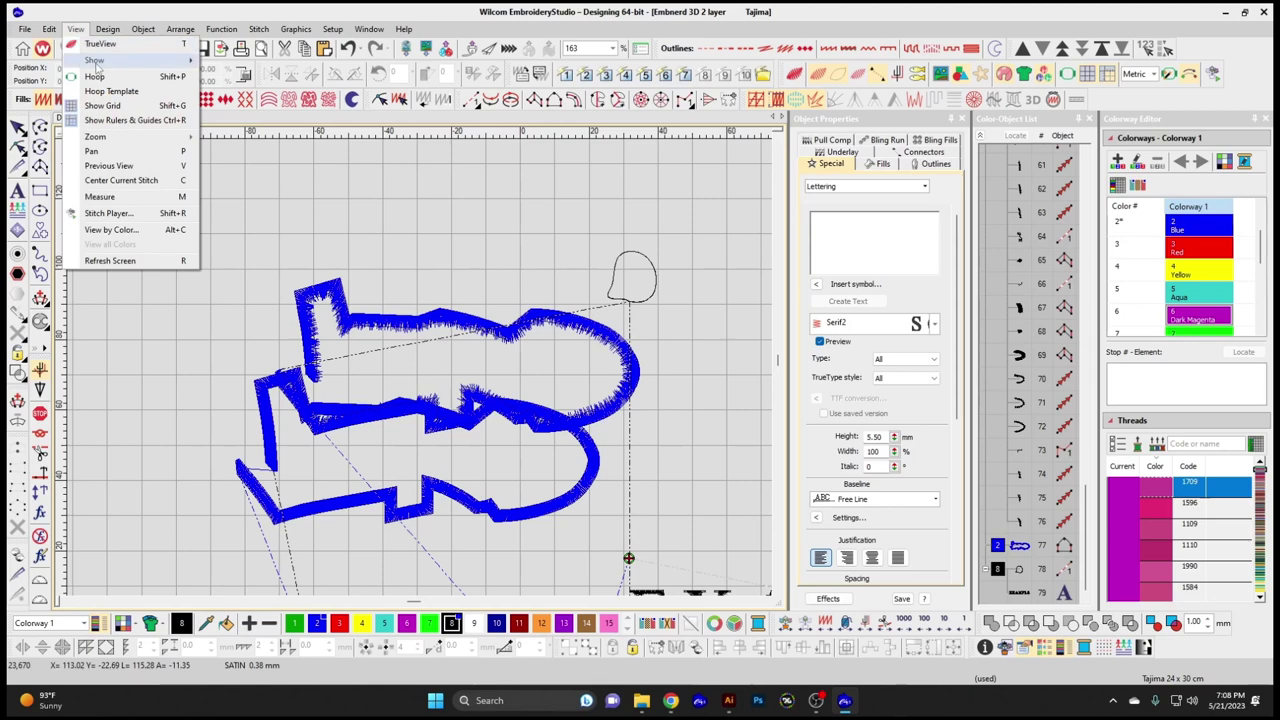
mouse_move(98, 63)
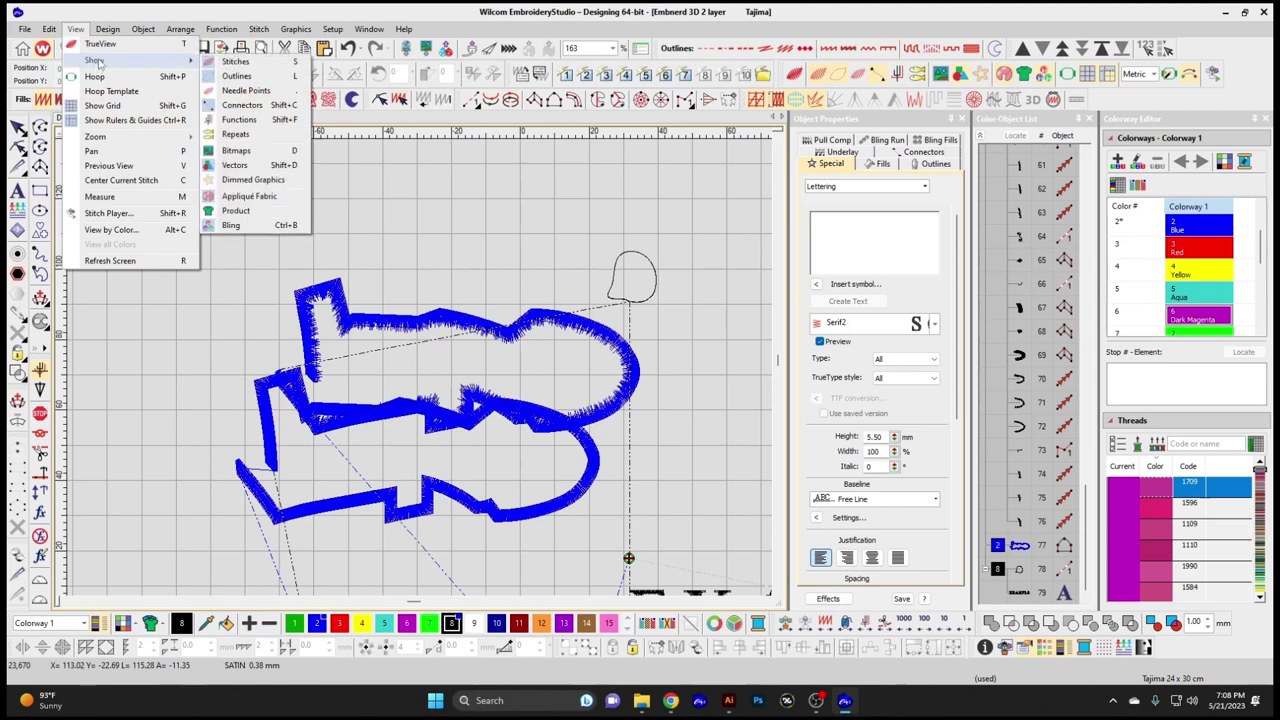
click(245, 122)
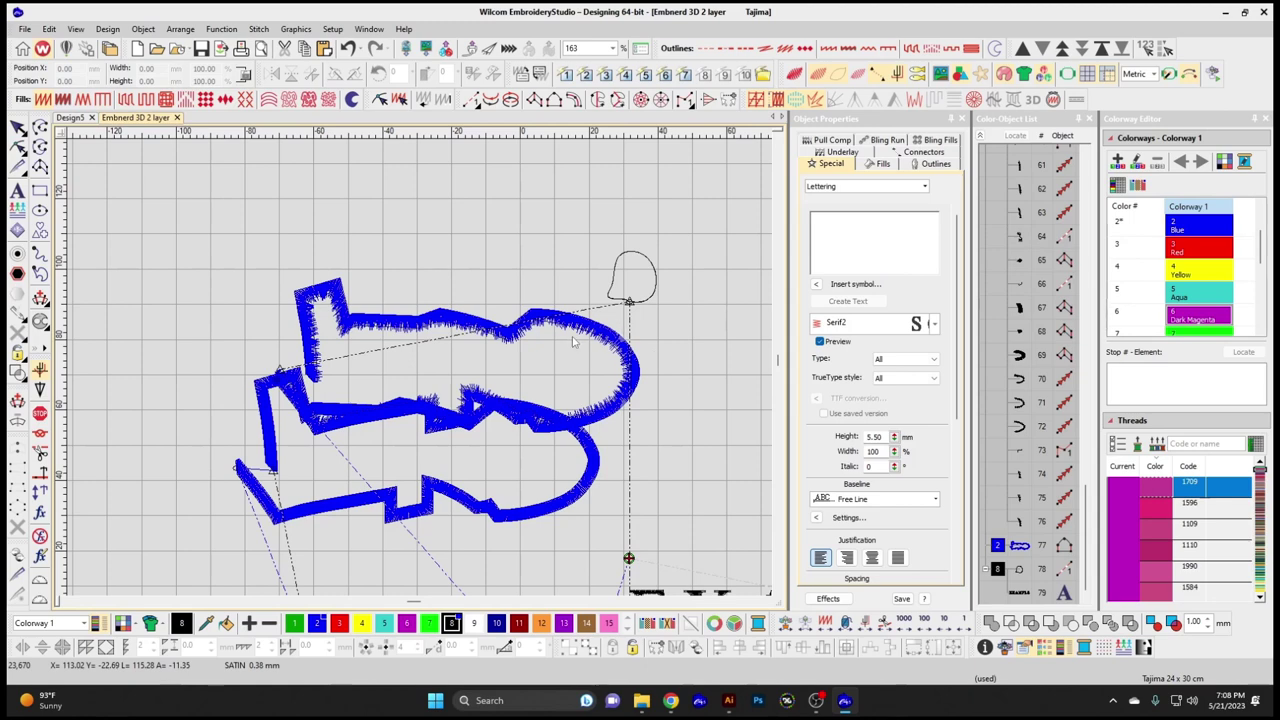
scroll(625, 312, up, 3)
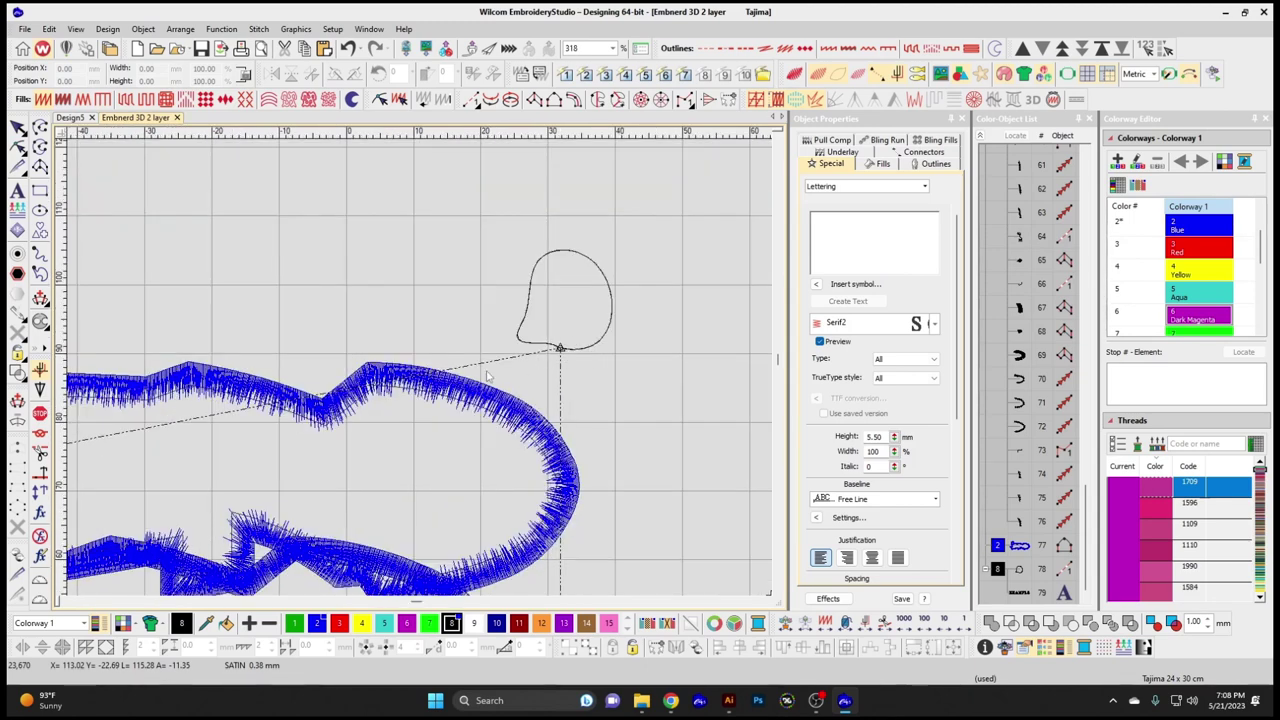
scroll(560, 348, down, 2)
scroll(420, 375, up, 3)
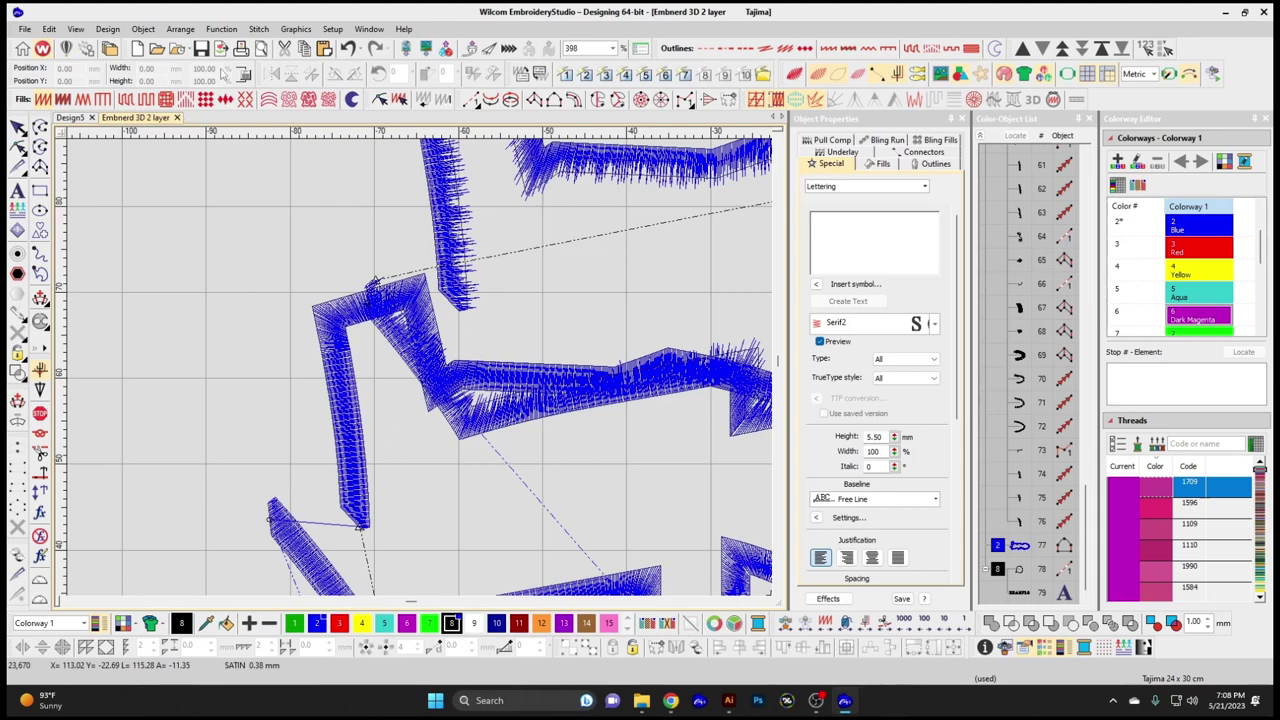
- Show the bitmap artwork in the design
click(107, 30)
mouse_move(75, 29)
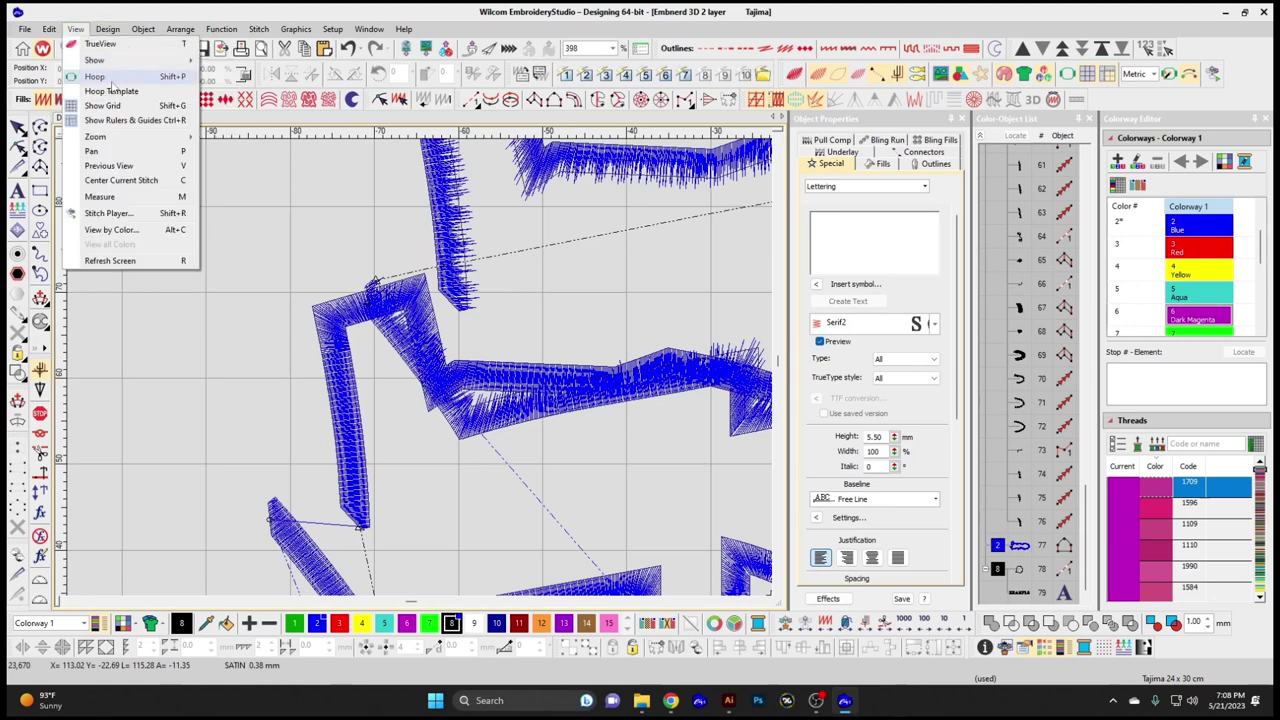
mouse_move(112, 60)
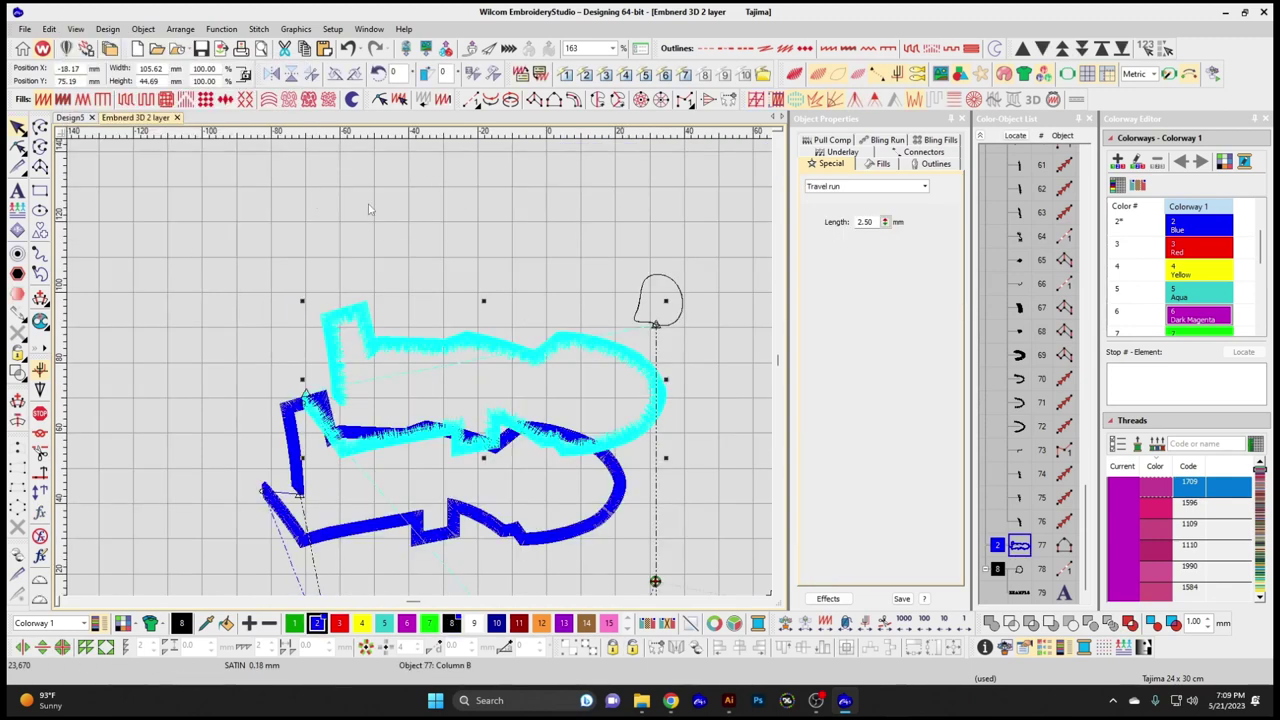
click(77, 29)
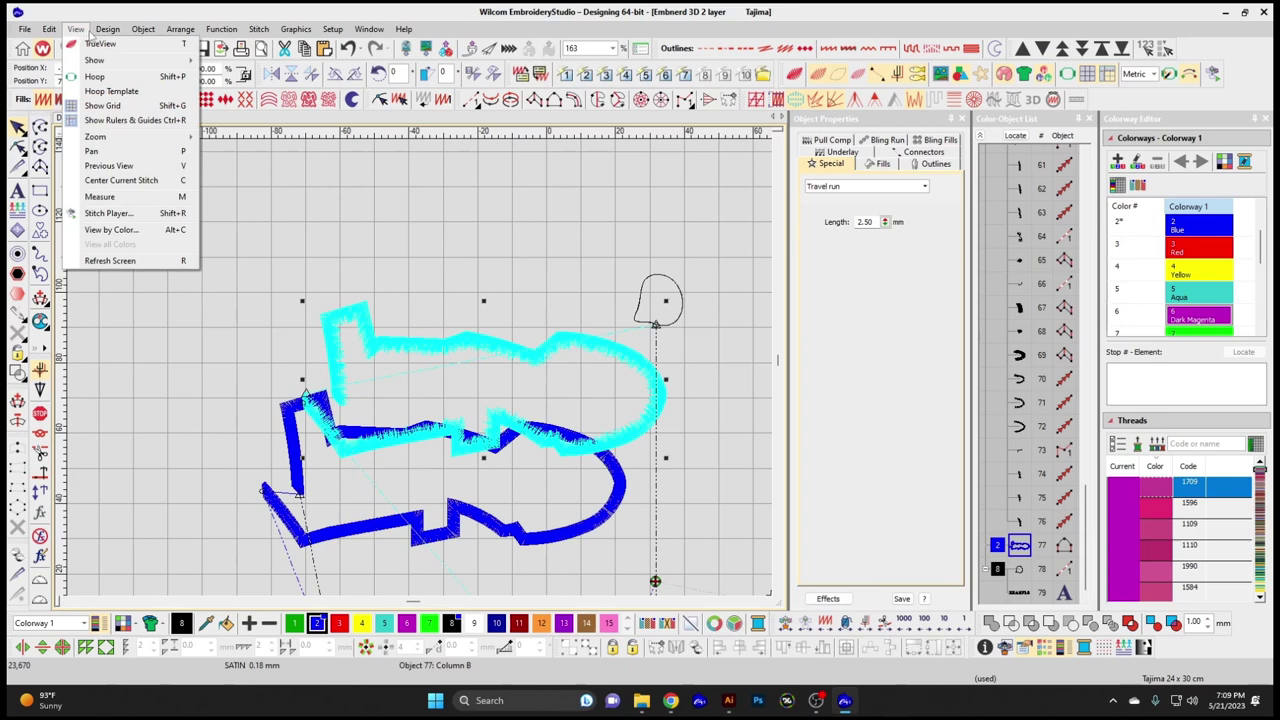
mouse_move(105, 30)
mouse_move(108, 61)
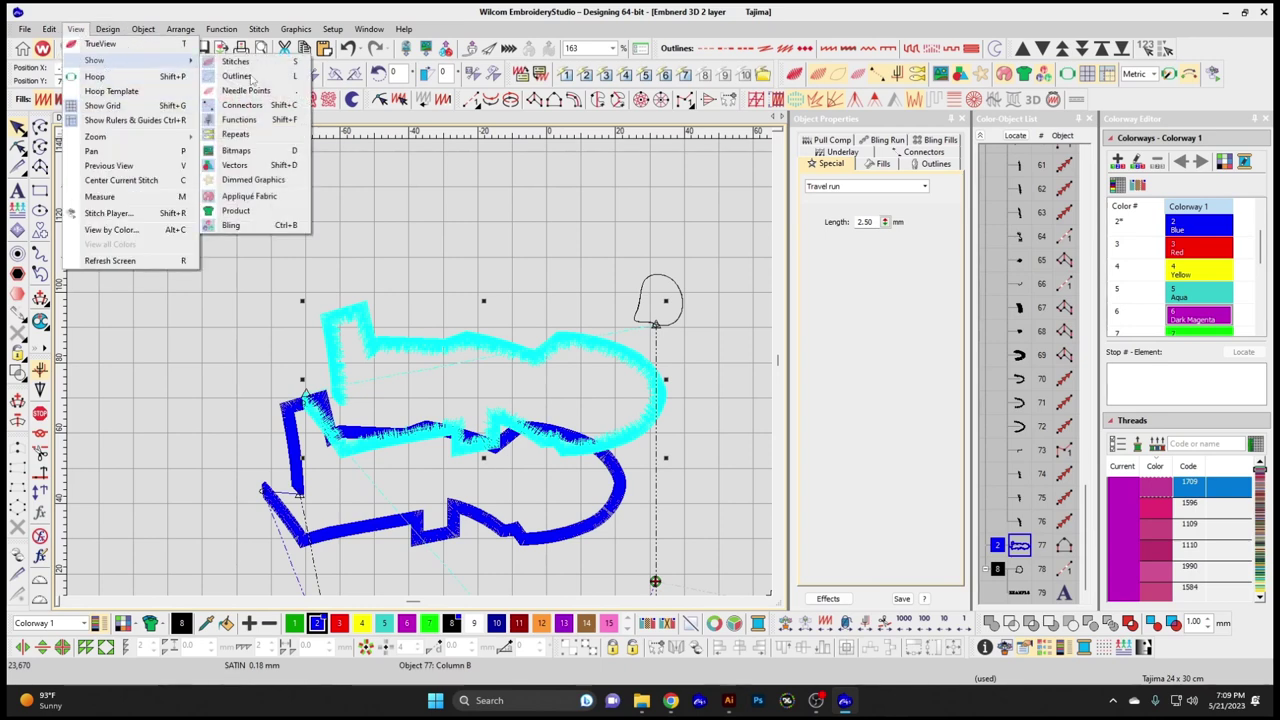
click(264, 152)
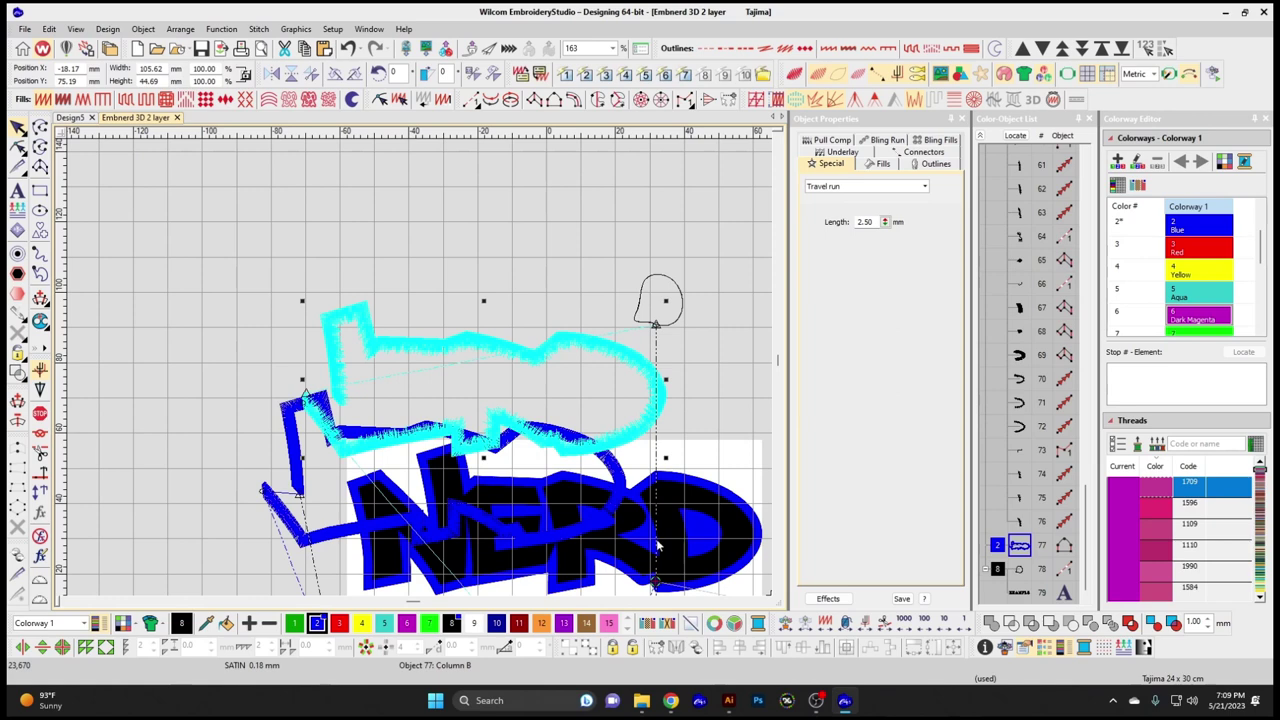
- Toggle the display of vector graphics in the design
click(76, 29)
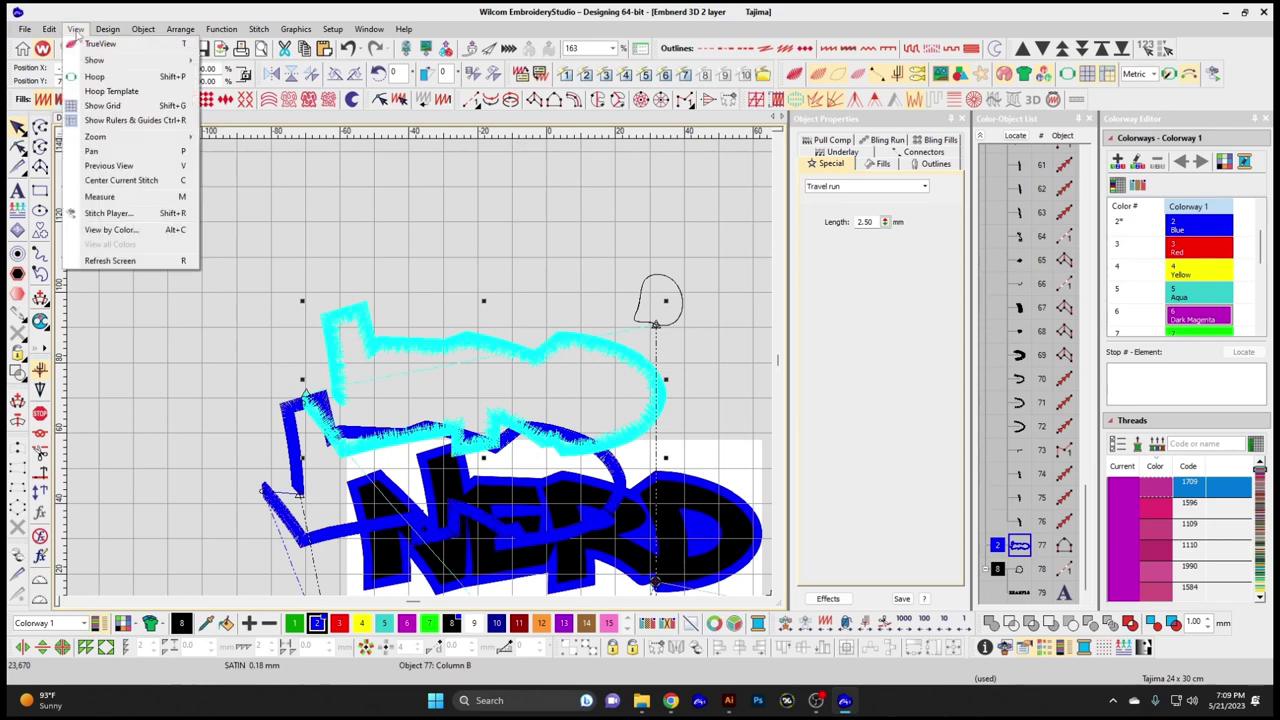
mouse_move(100, 60)
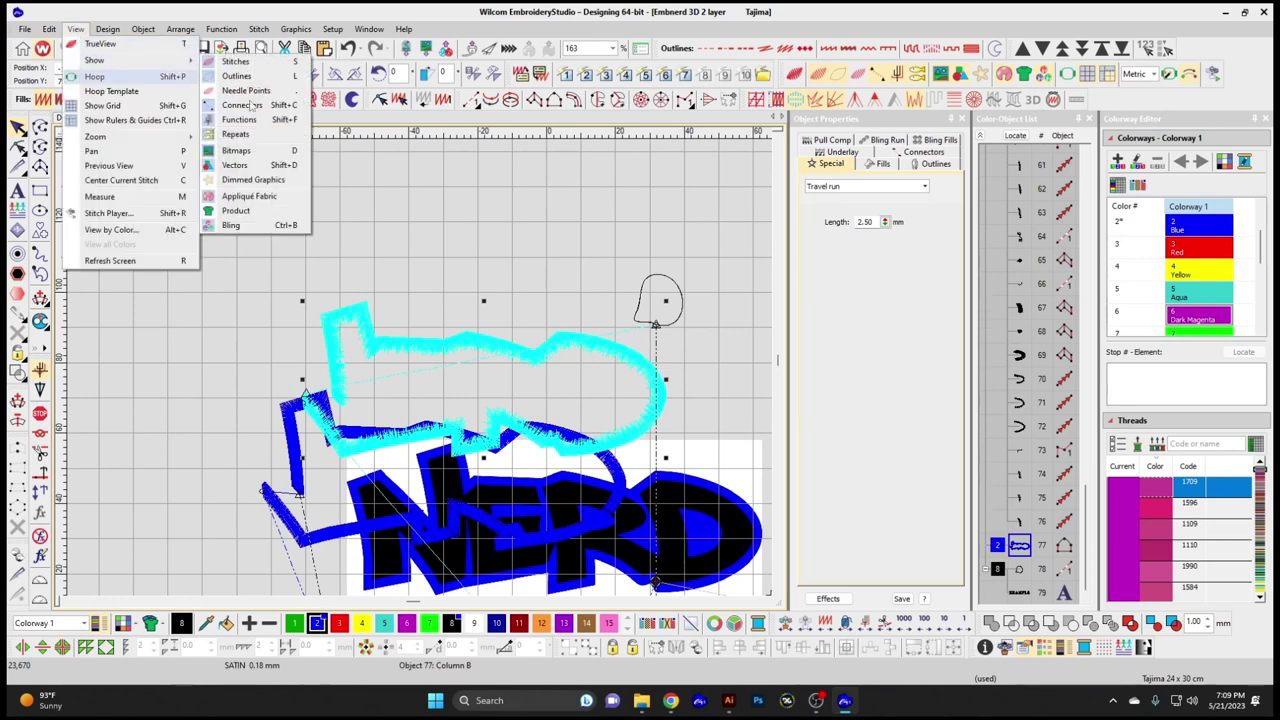
click(253, 167)
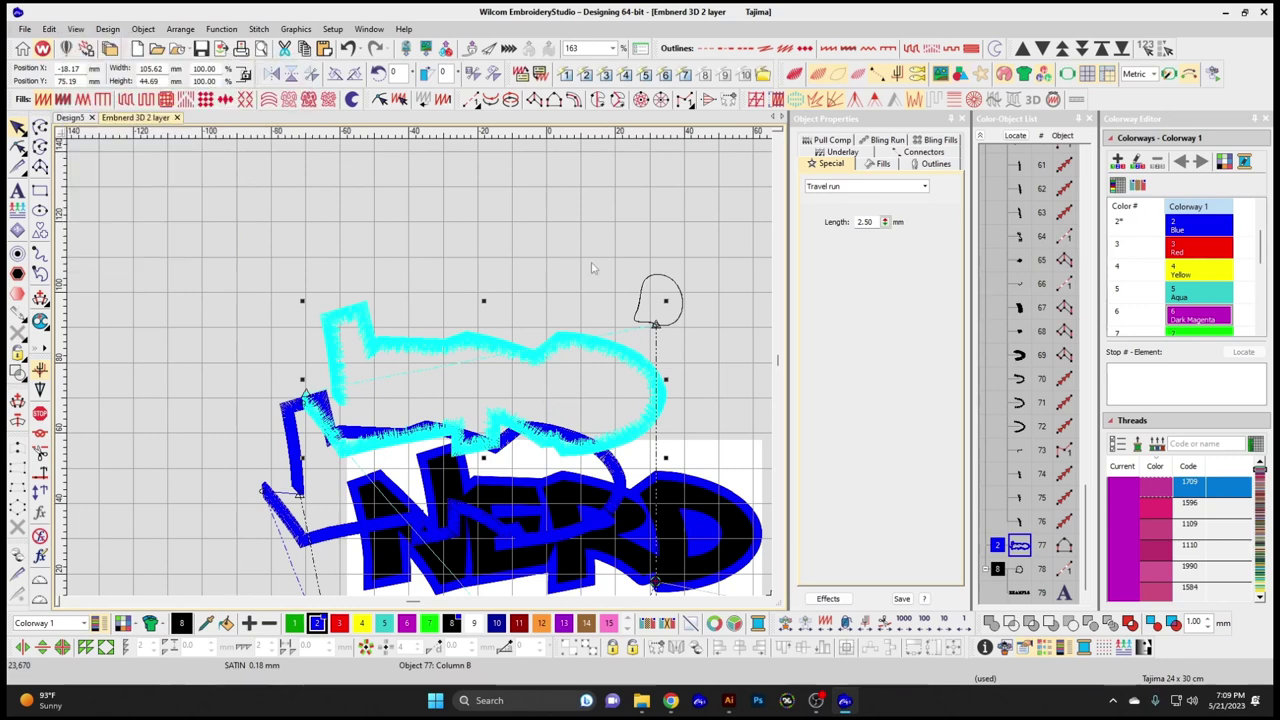
- Dim the graphics so the NERD bitmap appears faded behind the stitches
scroll(648, 384, down, 1)
click(75, 29)
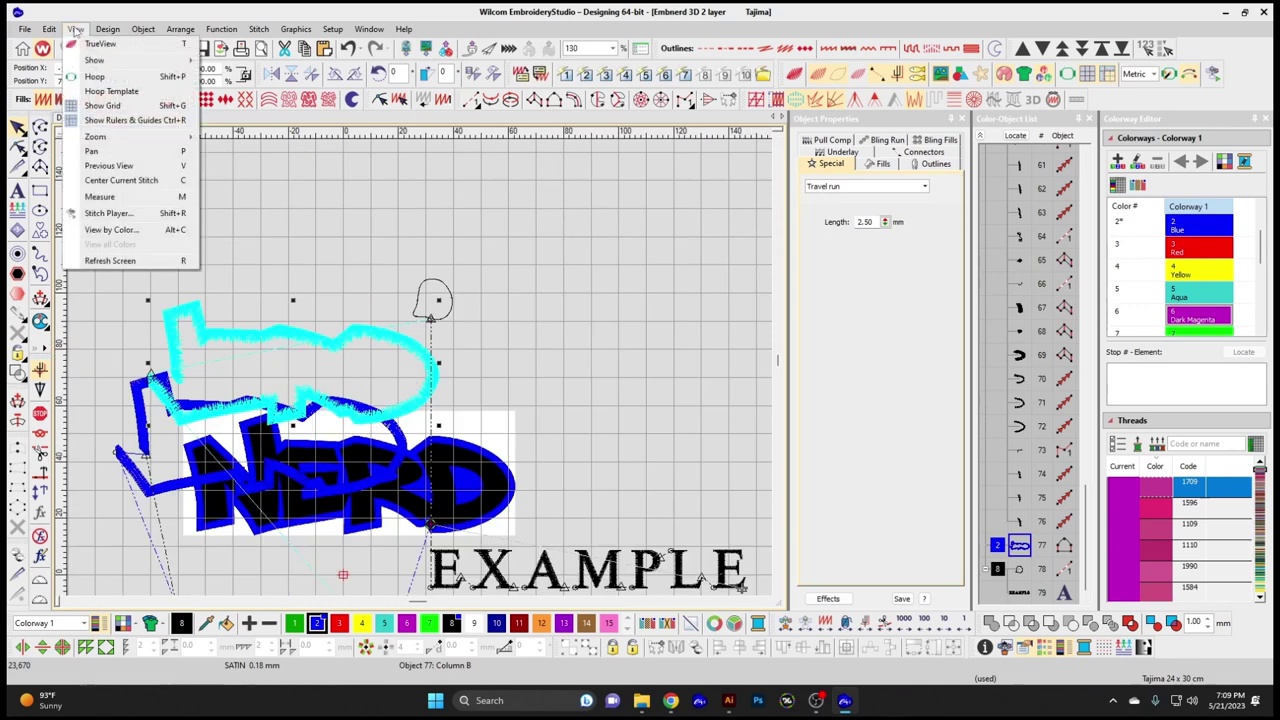
mouse_move(97, 61)
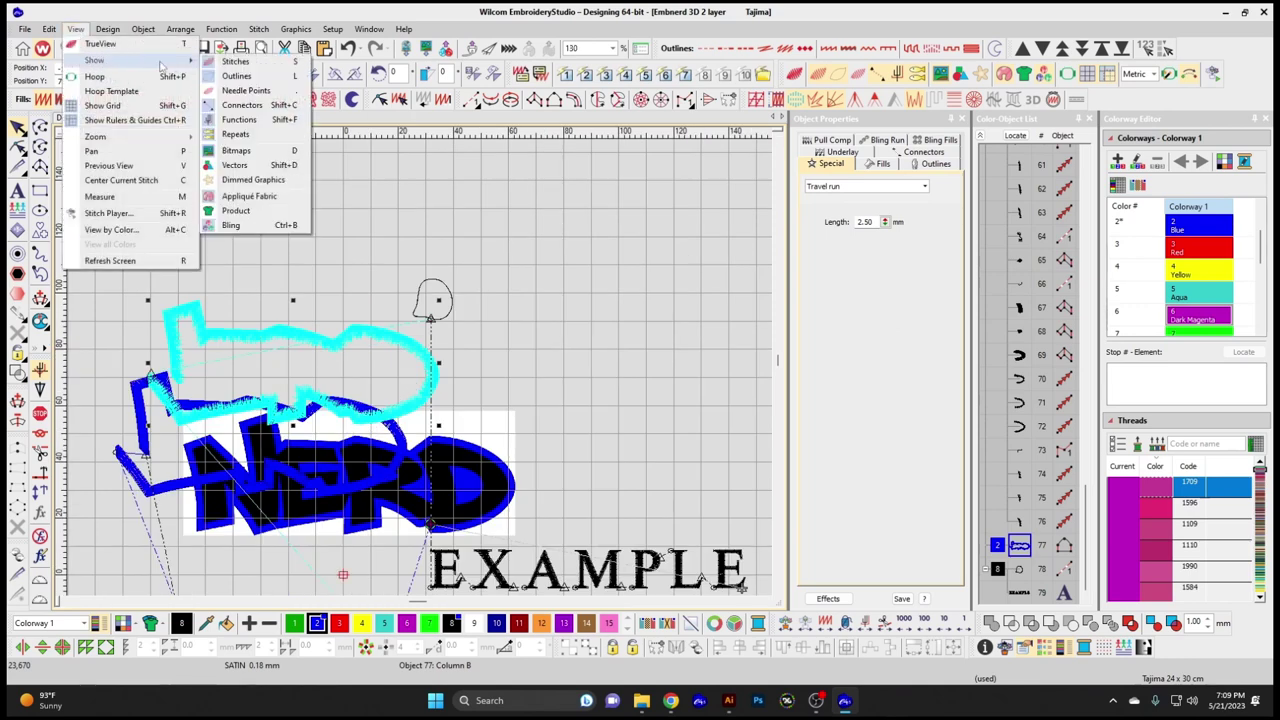
click(254, 180)
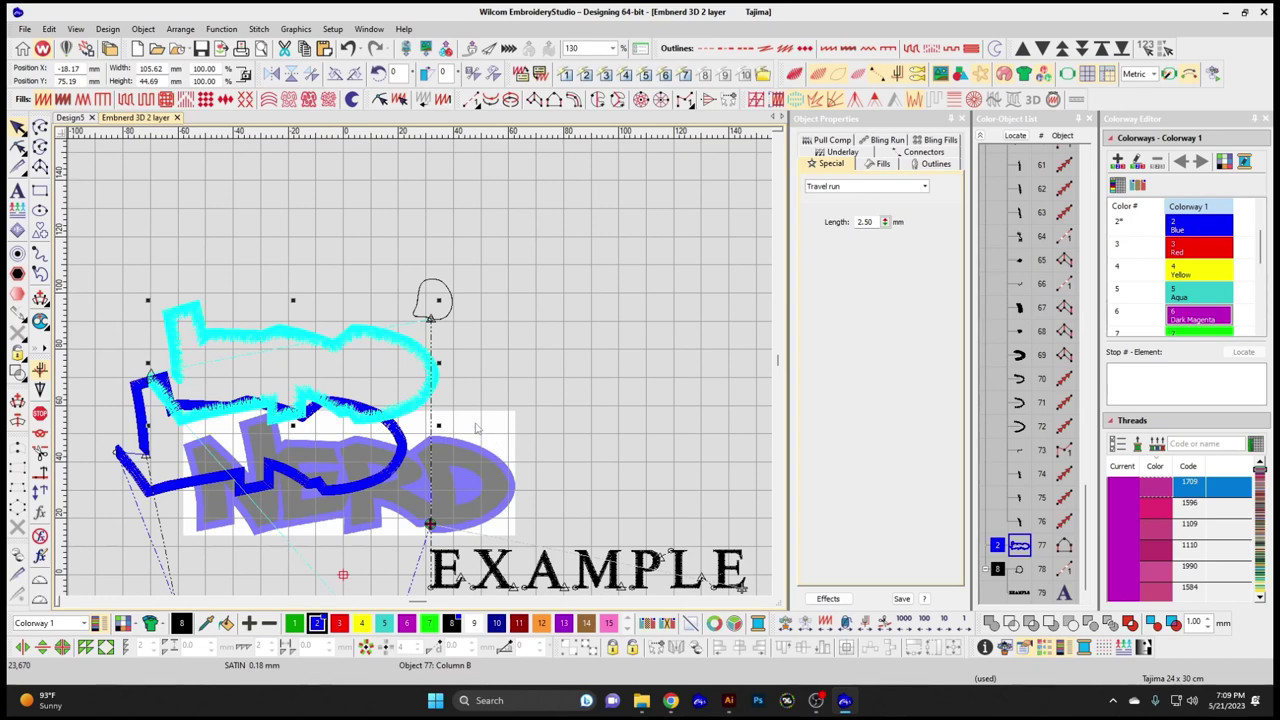
- Show the hoop around the design and view it in full
click(107, 28)
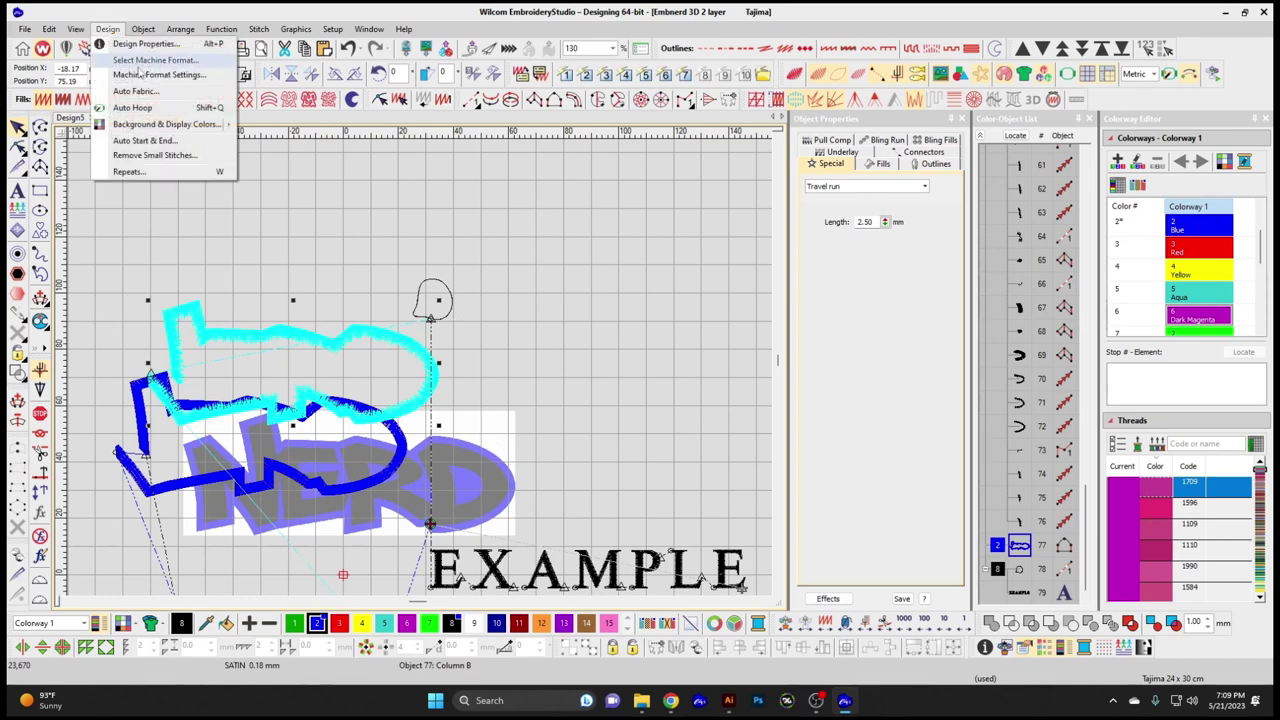
mouse_move(75, 28)
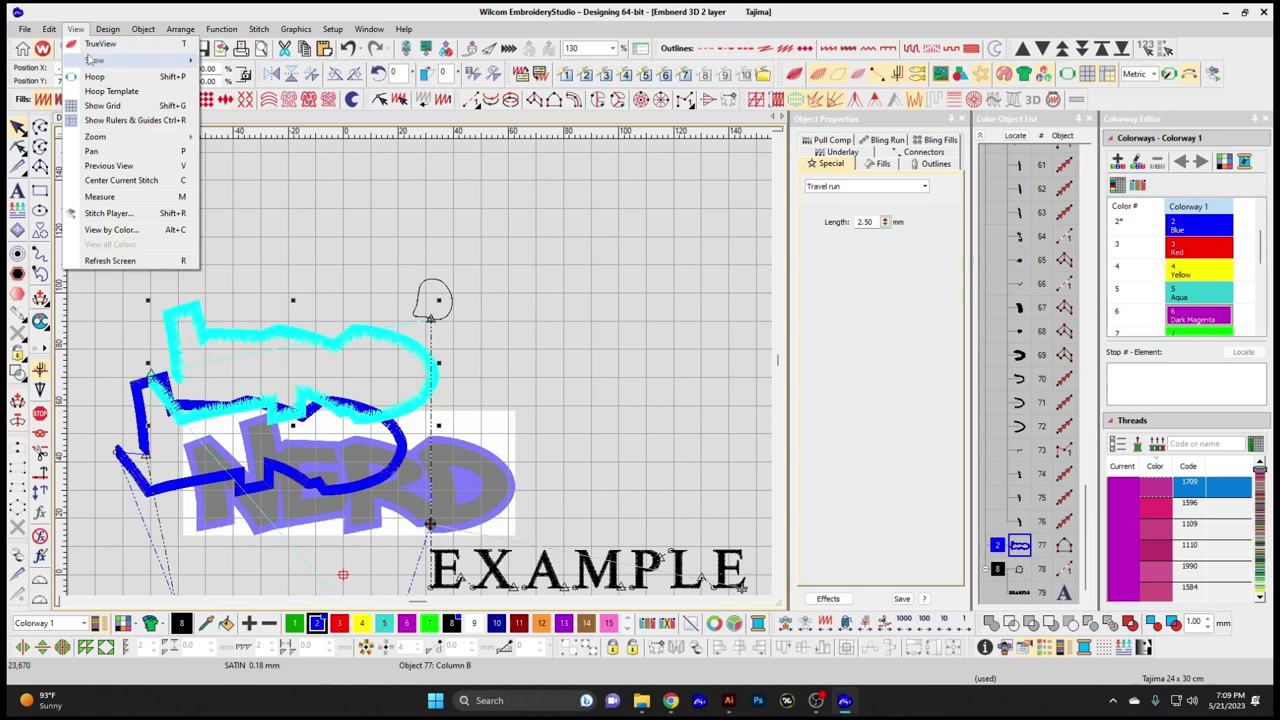
mouse_move(90, 60)
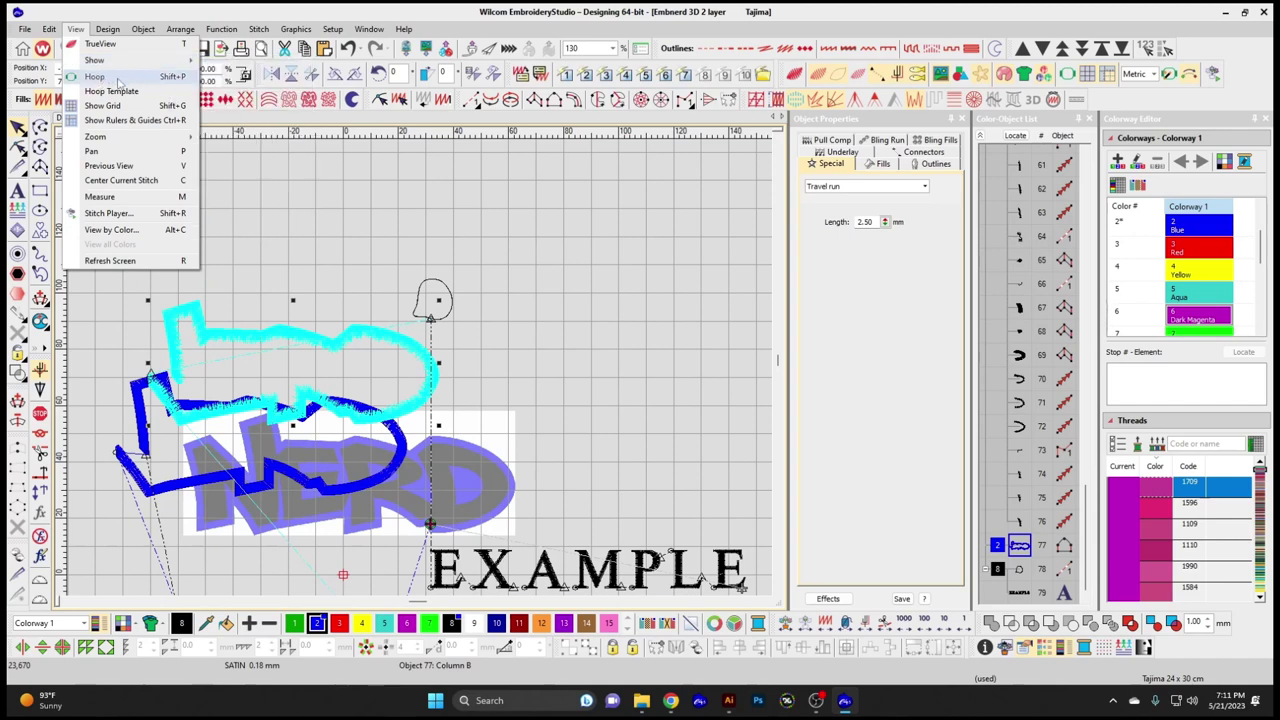
click(118, 80)
scroll(420, 373, down, 2)
scroll(420, 373, down, 2)
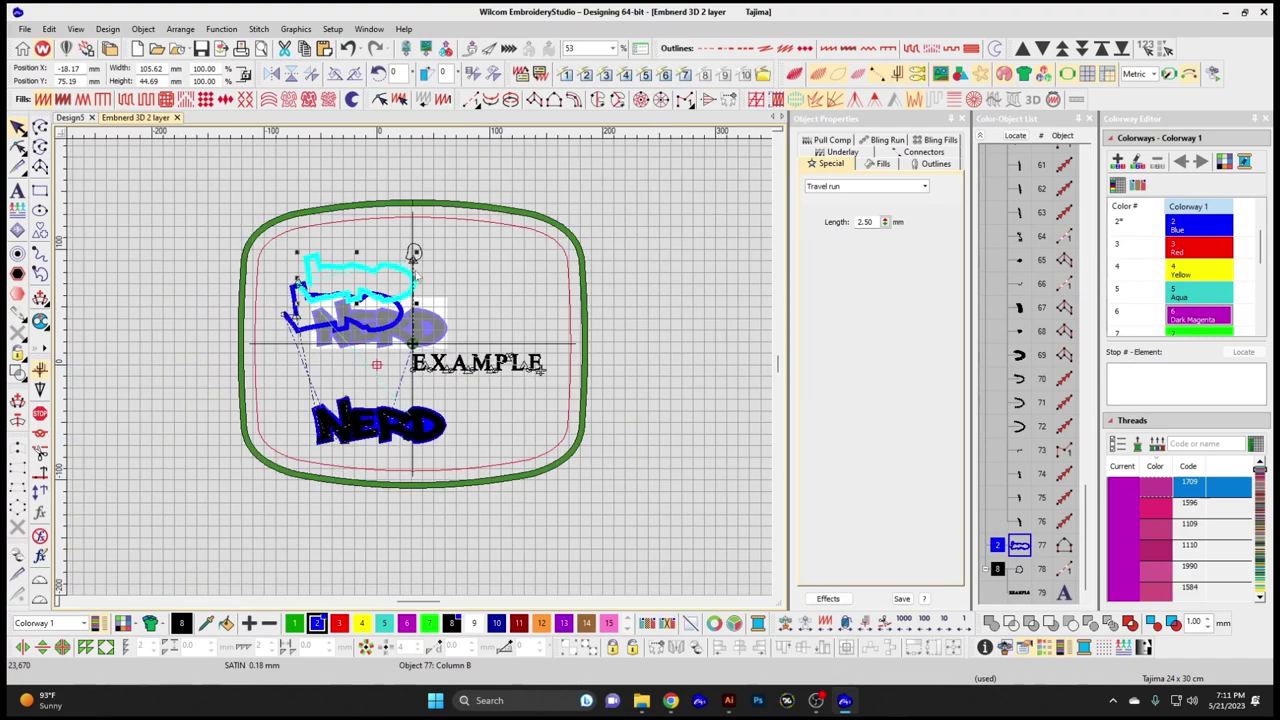
- Hide the hoop and show the hoop template over the design instead
scroll(416, 277, up, 1)
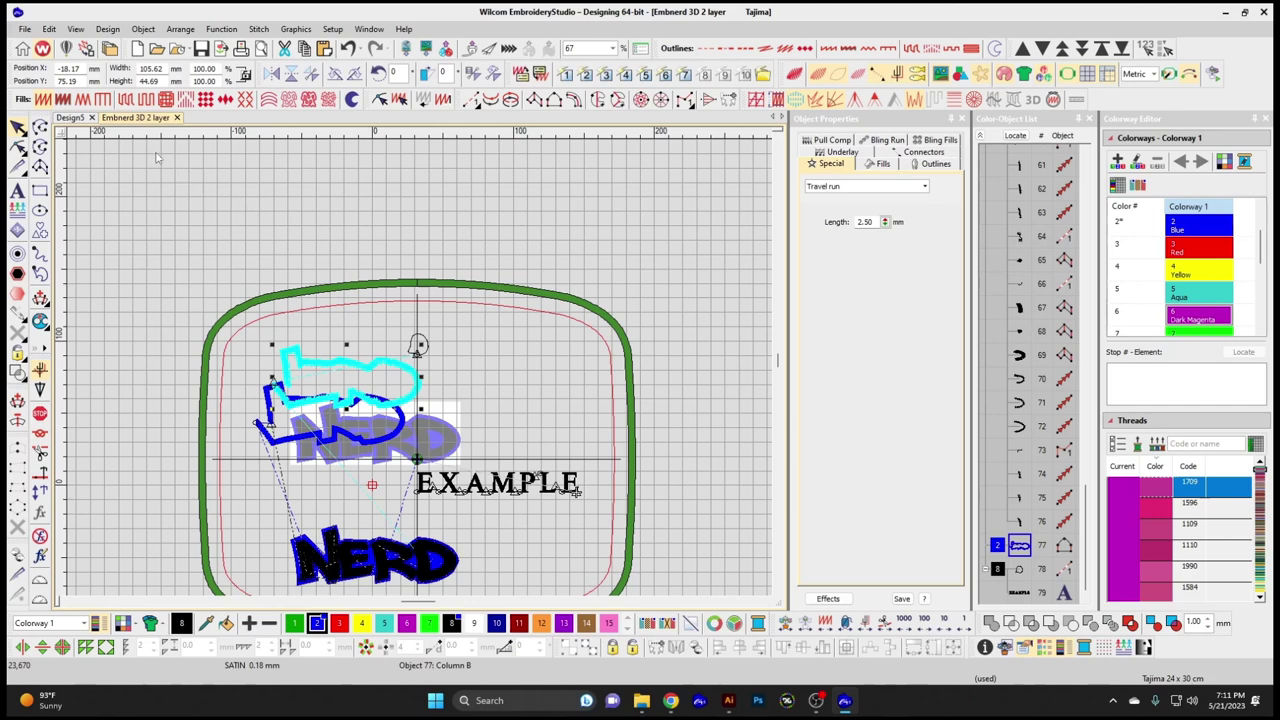
click(75, 28)
click(98, 77)
click(75, 28)
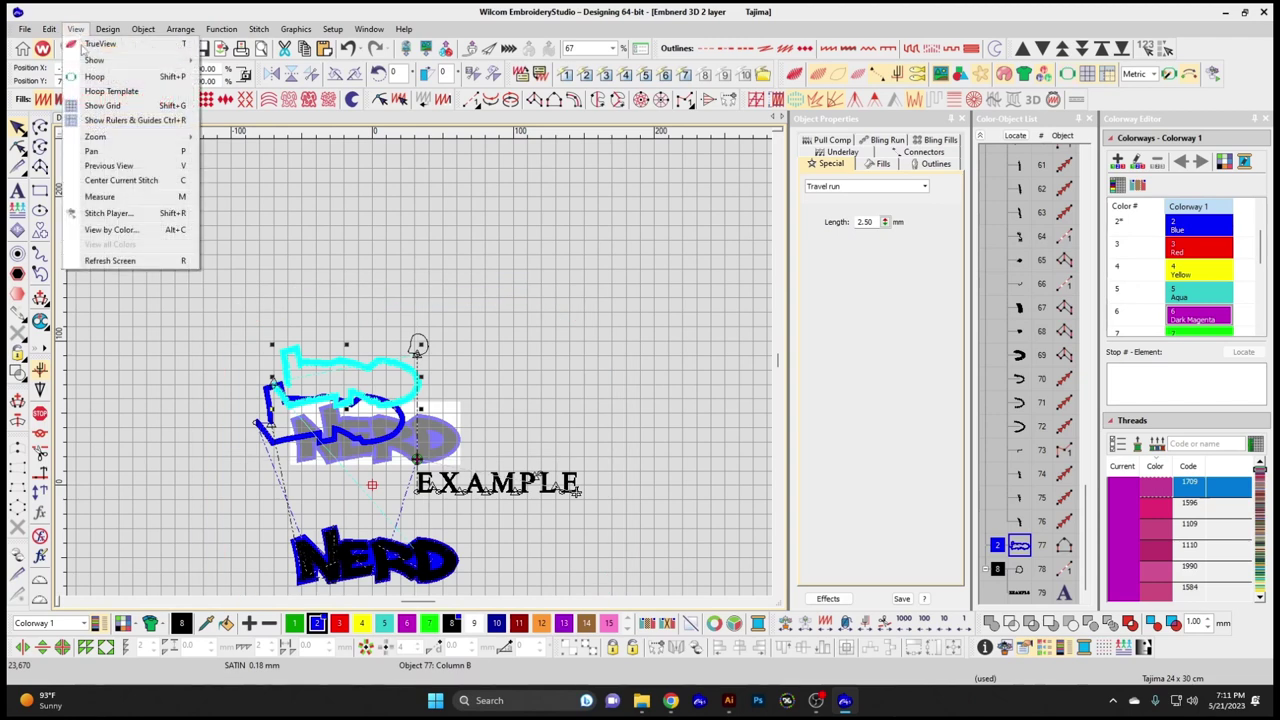
click(111, 91)
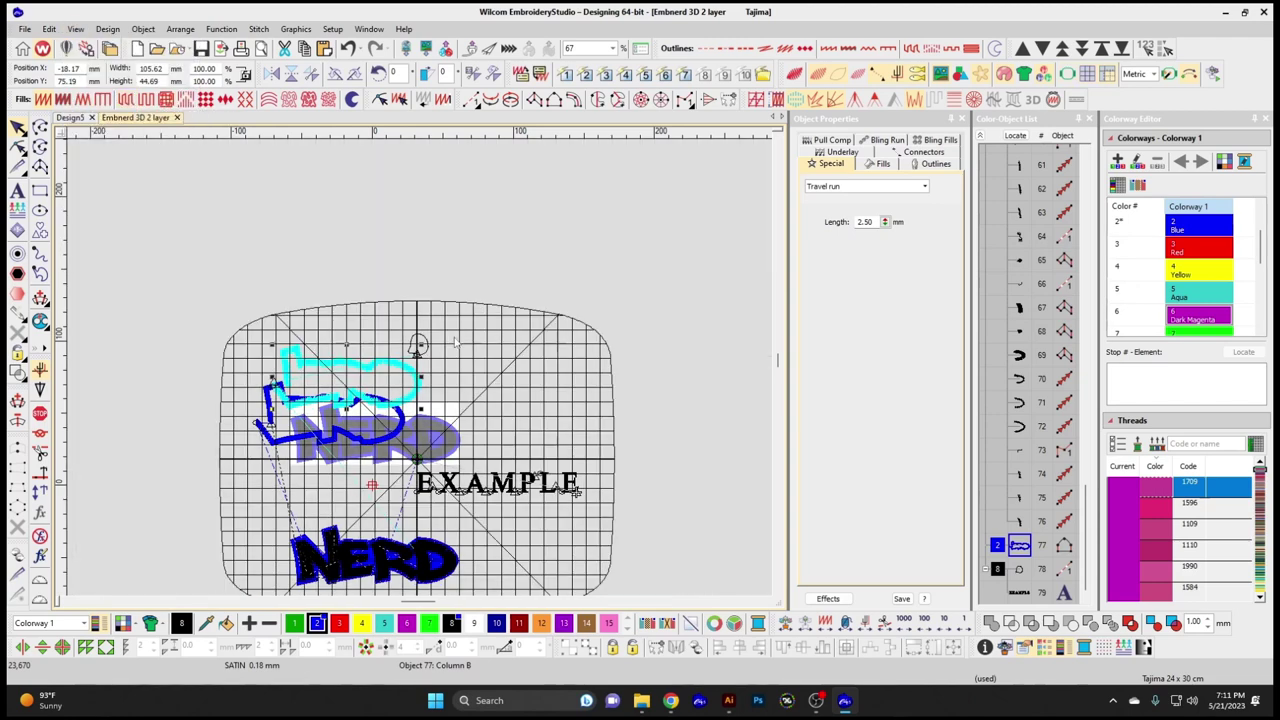
scroll(471, 498, down, 1)
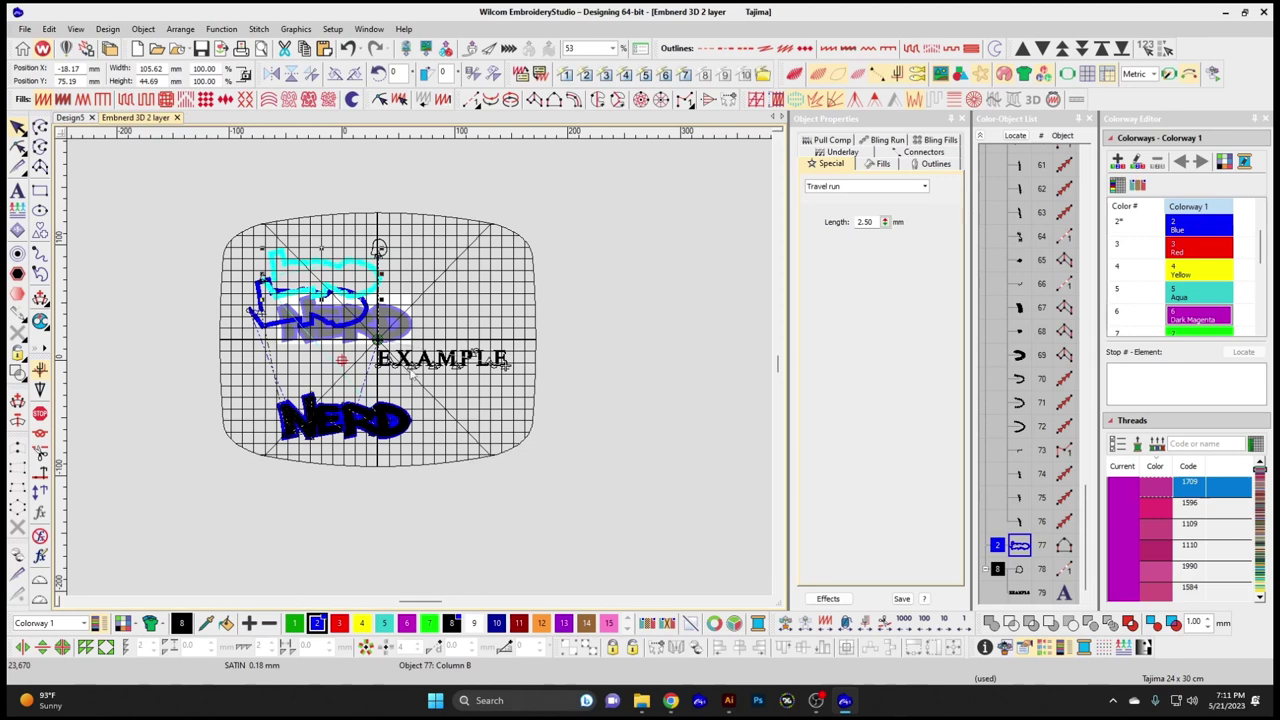
- Turn off the hoop template and display the regular grid across the design area
click(76, 29)
click(95, 88)
click(76, 29)
click(110, 106)
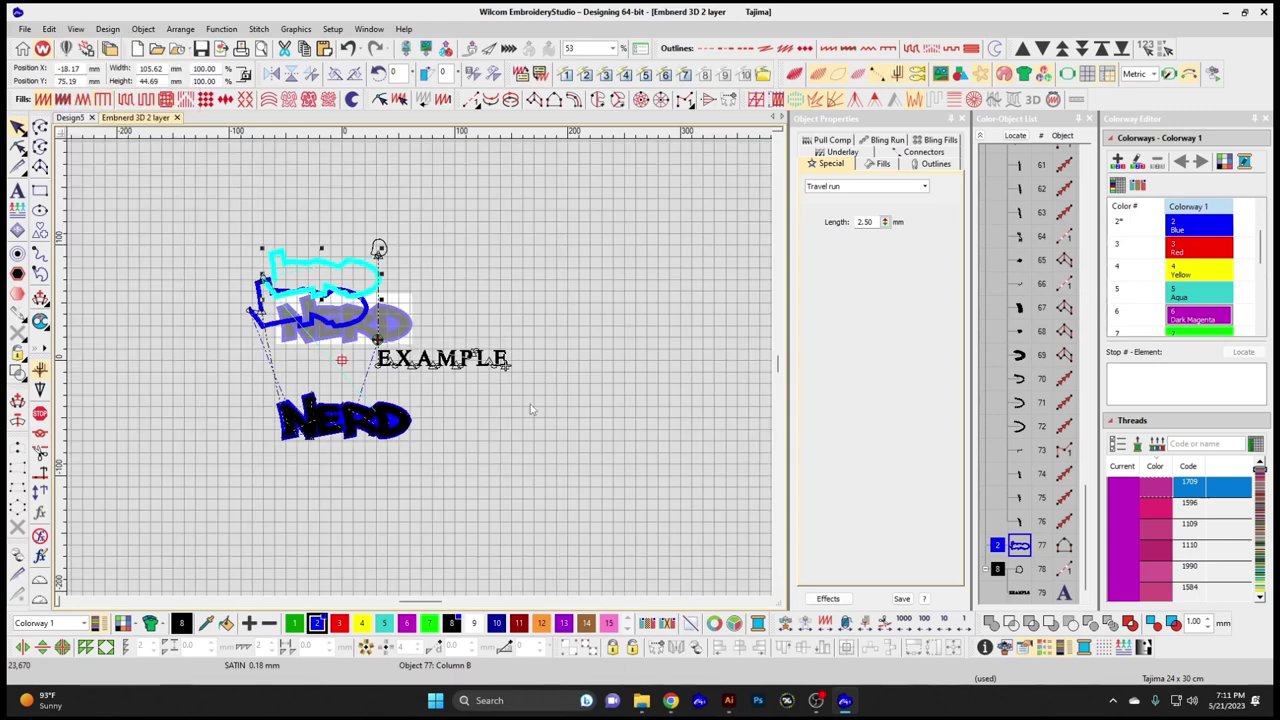
- Toggle the rulers and guides off and back on, and place a vertical guide to the left of the stitched artwork
scroll(338, 374, up, 2)
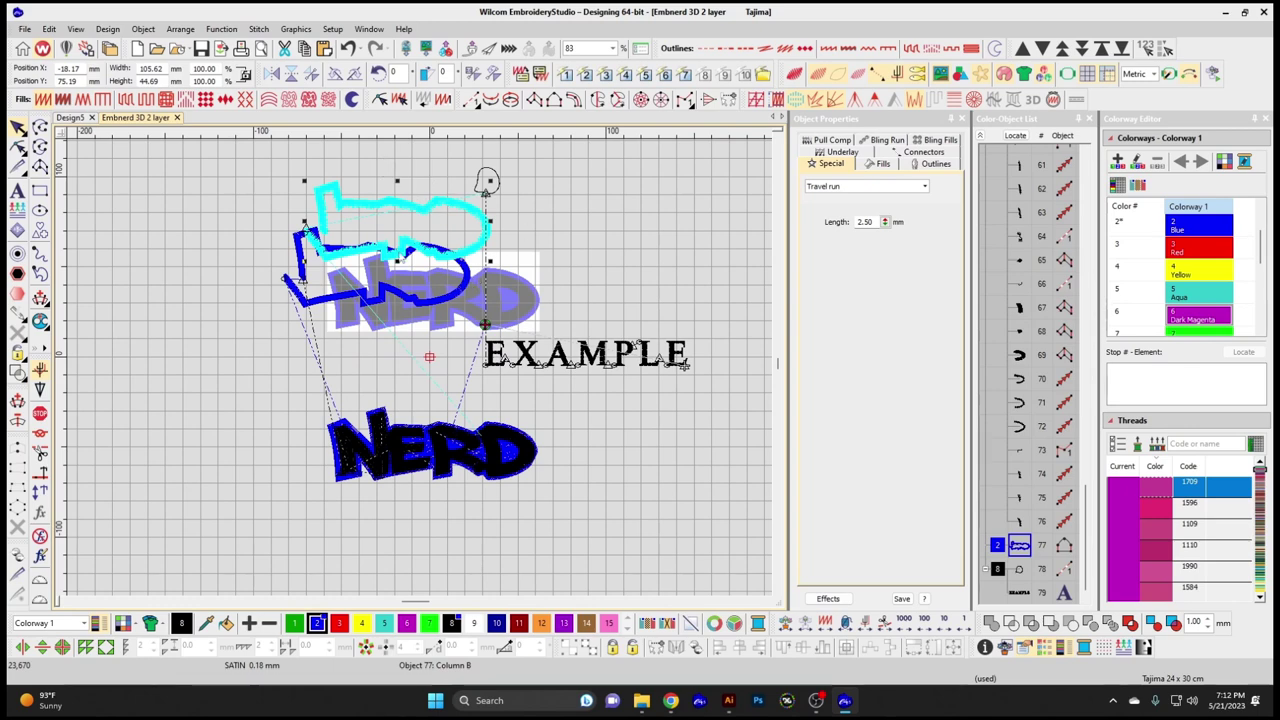
click(76, 30)
click(76, 30)
click(76, 30)
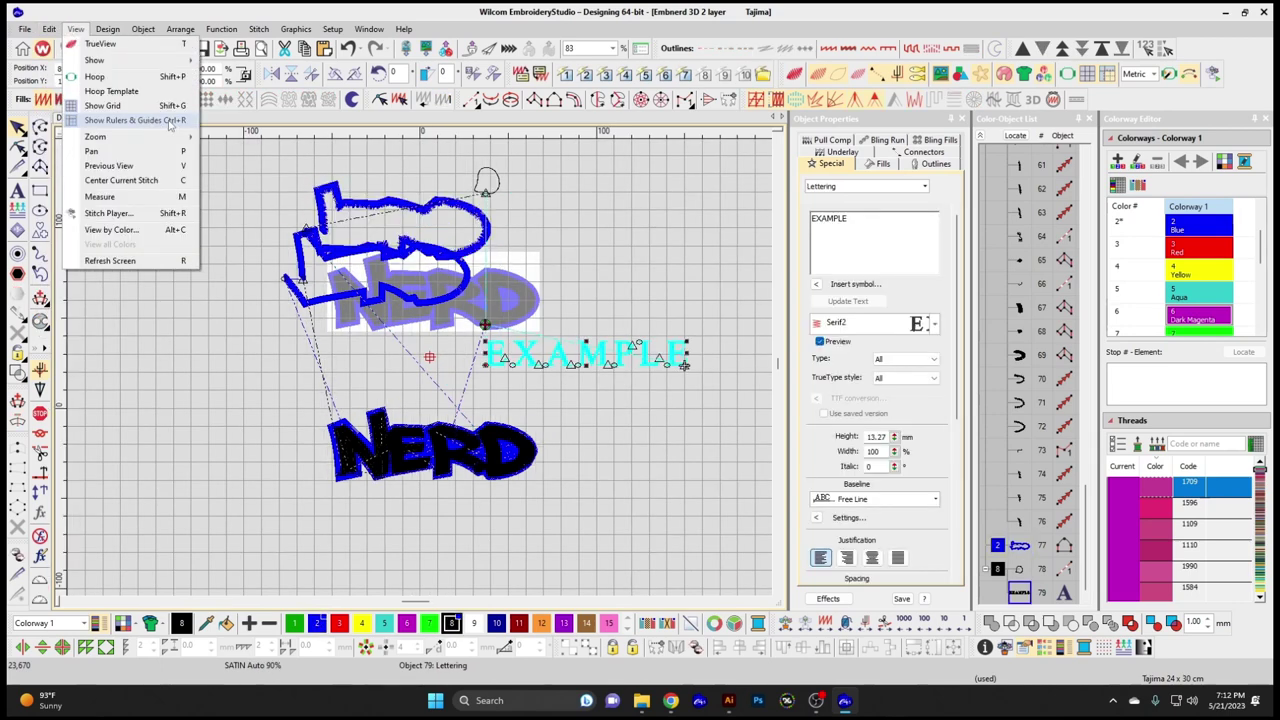
click(170, 122)
click(75, 30)
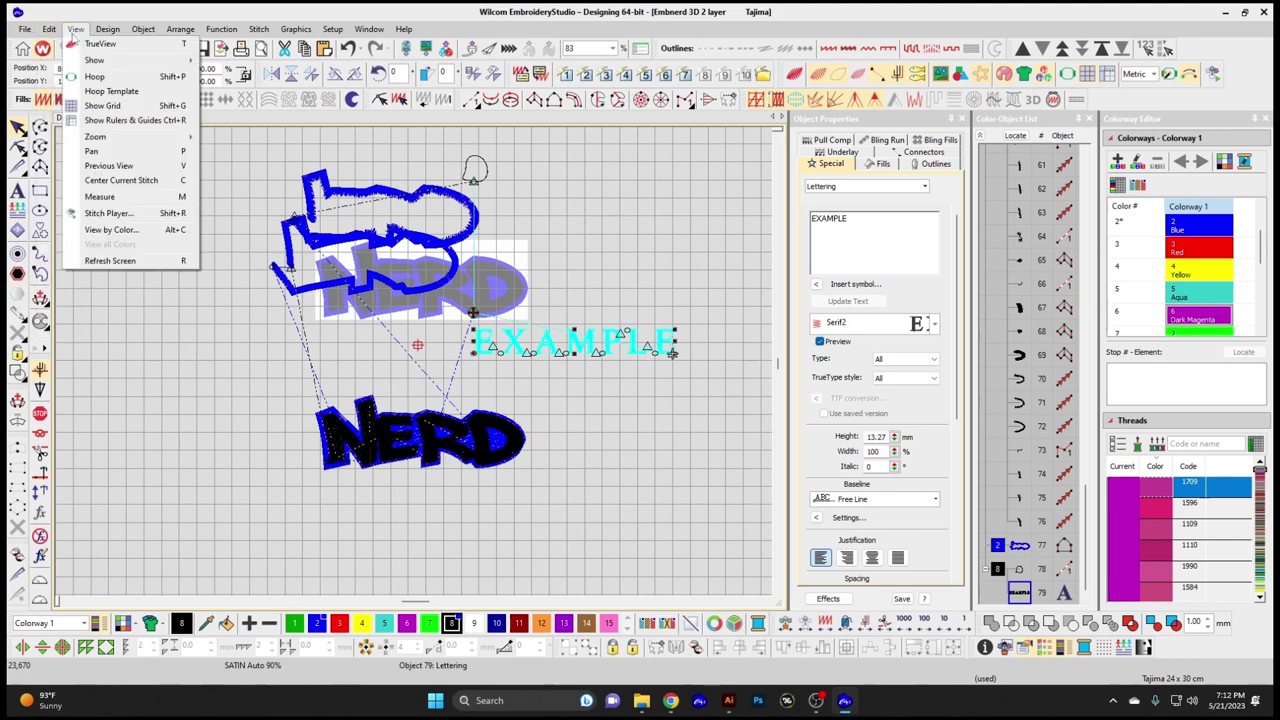
click(110, 120)
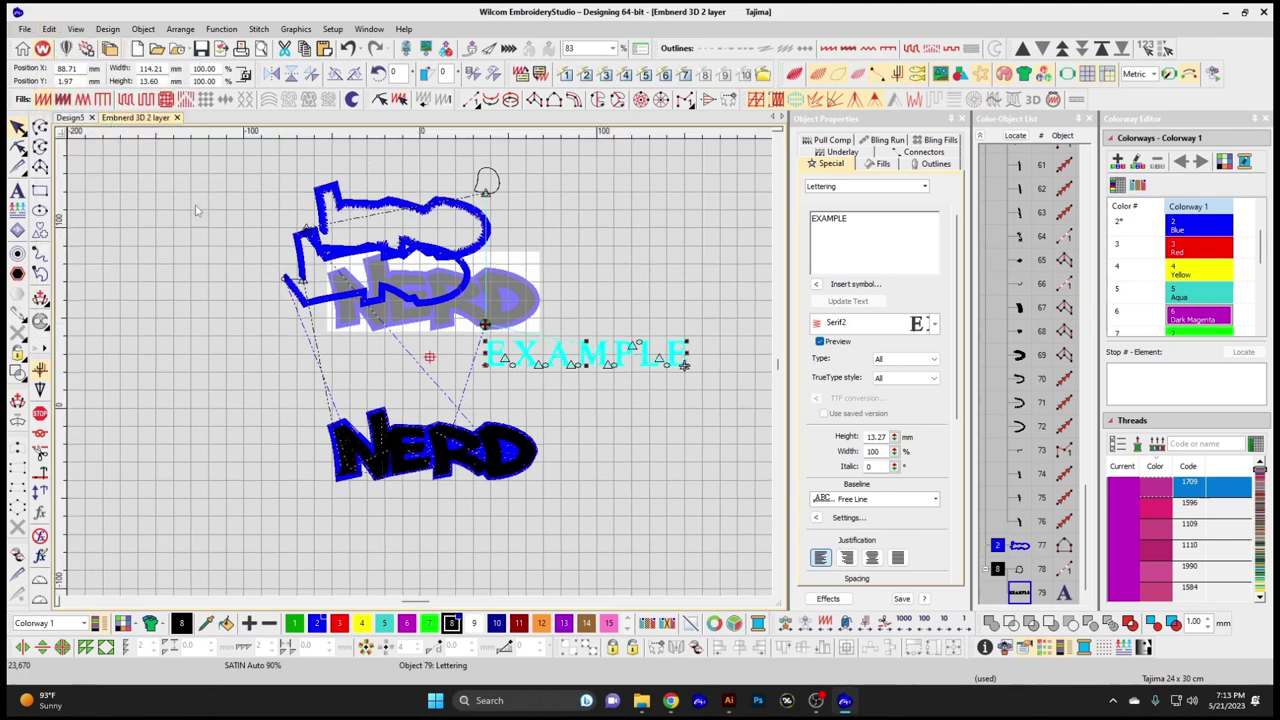
drag(225, 139, 215, 139)
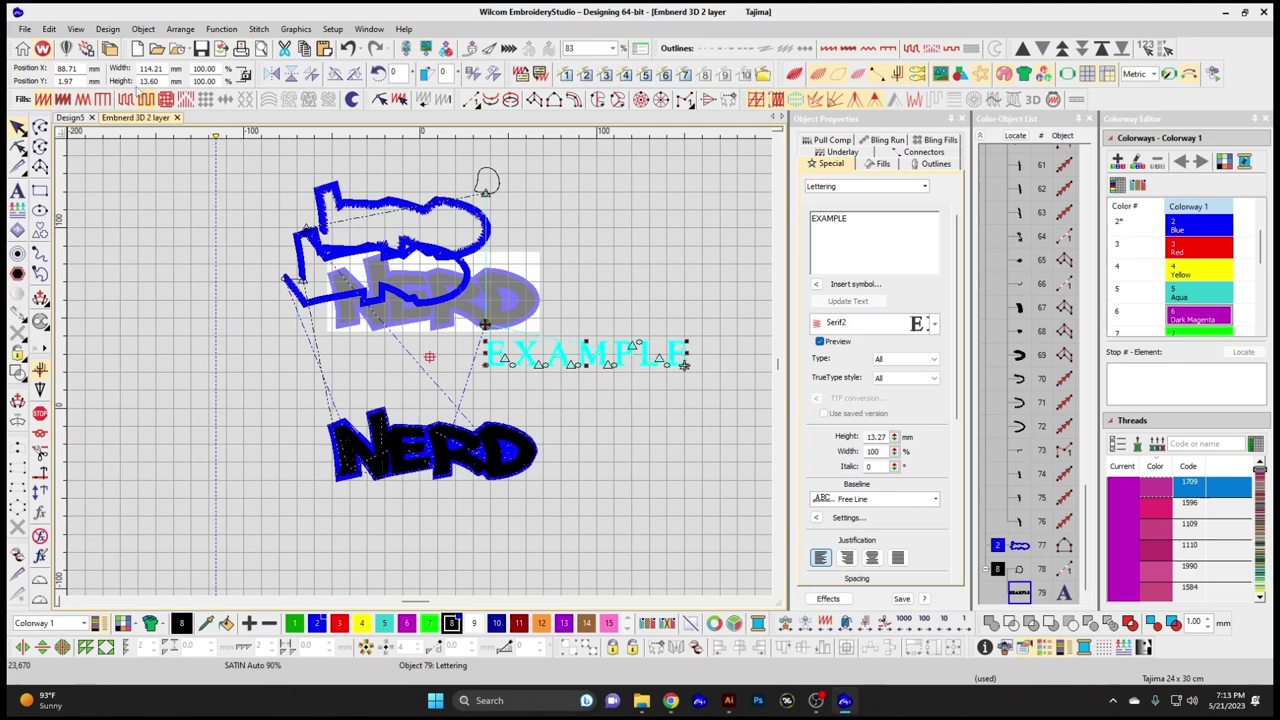
- Look over the zoom commands, try Pan, and center the view on the current stitch
click(78, 30)
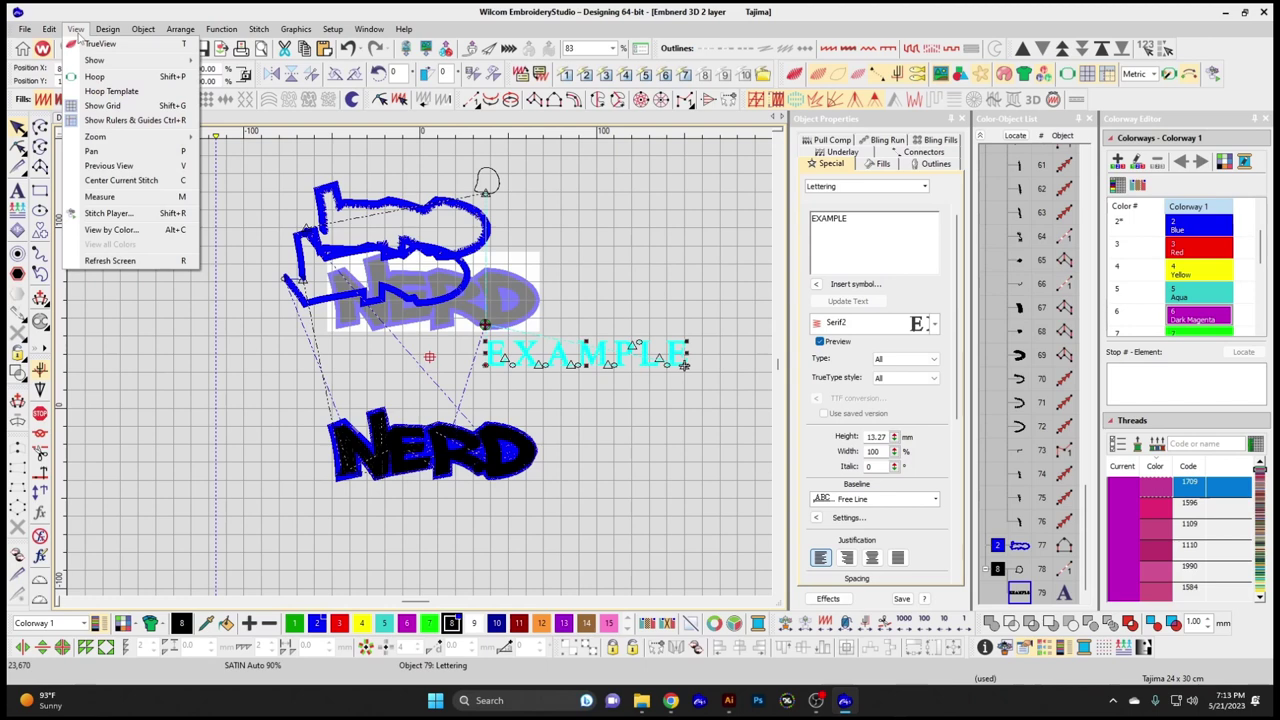
mouse_move(139, 145)
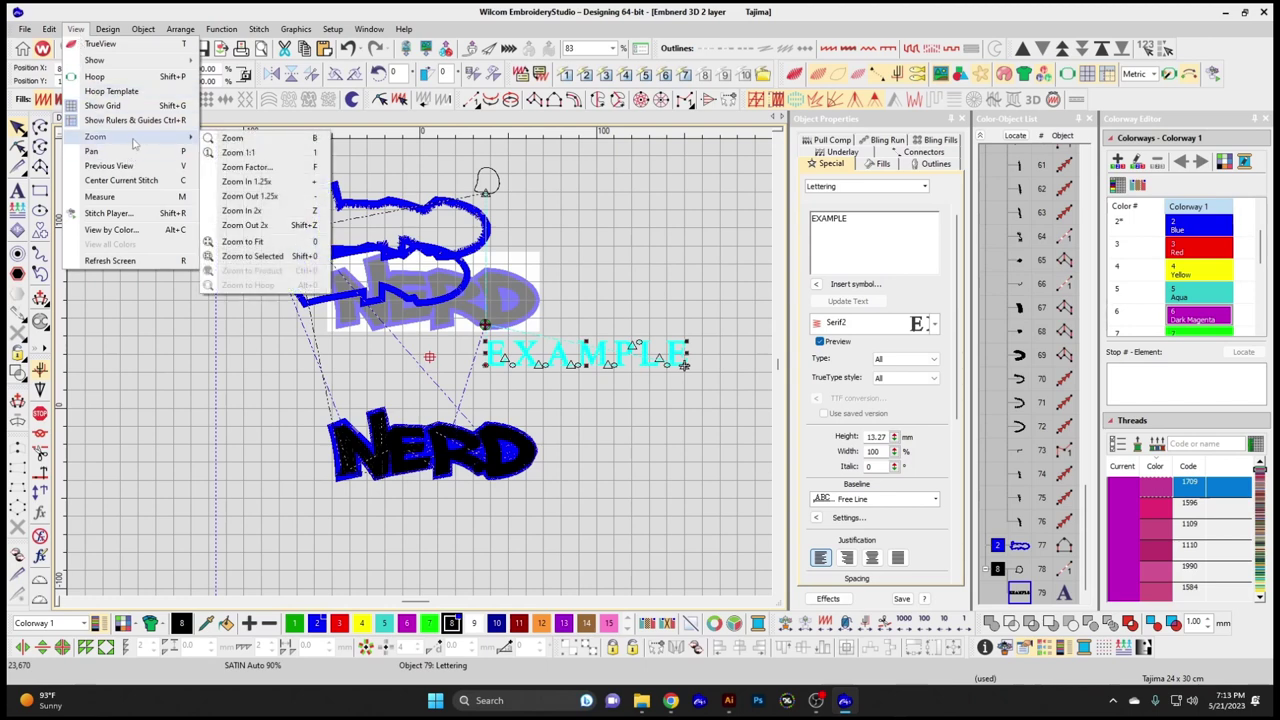
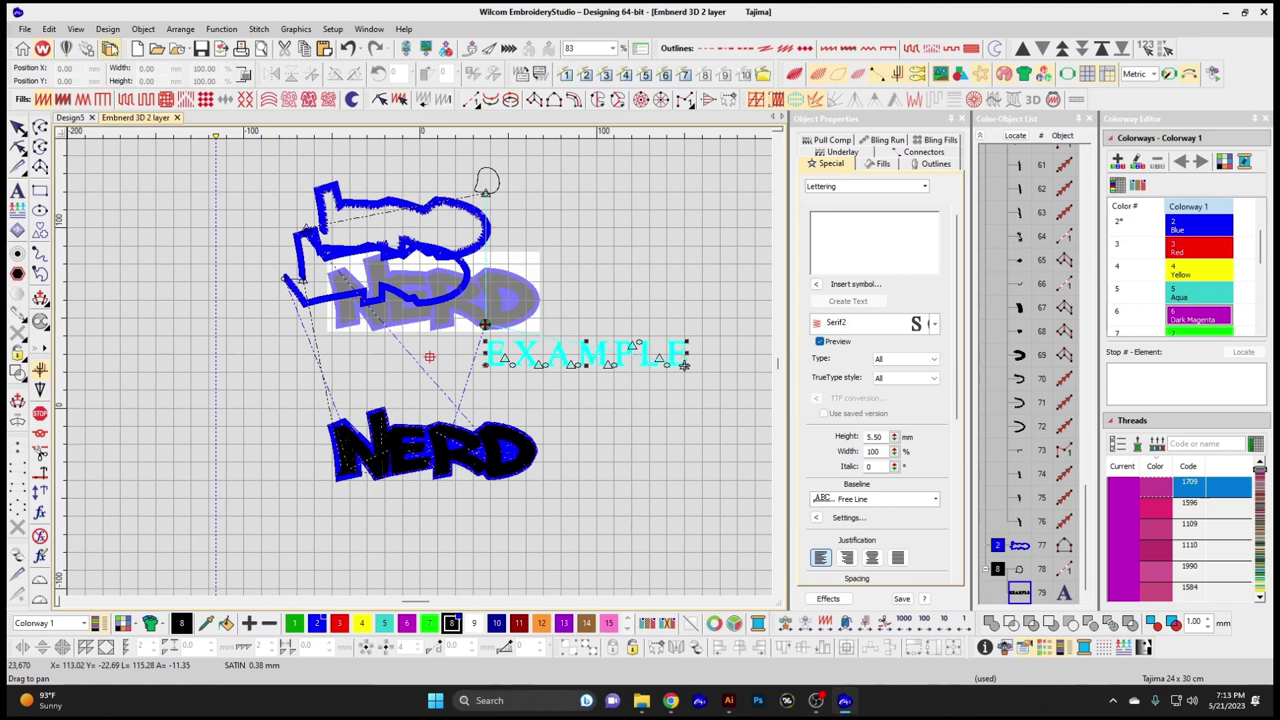
key(Escape)
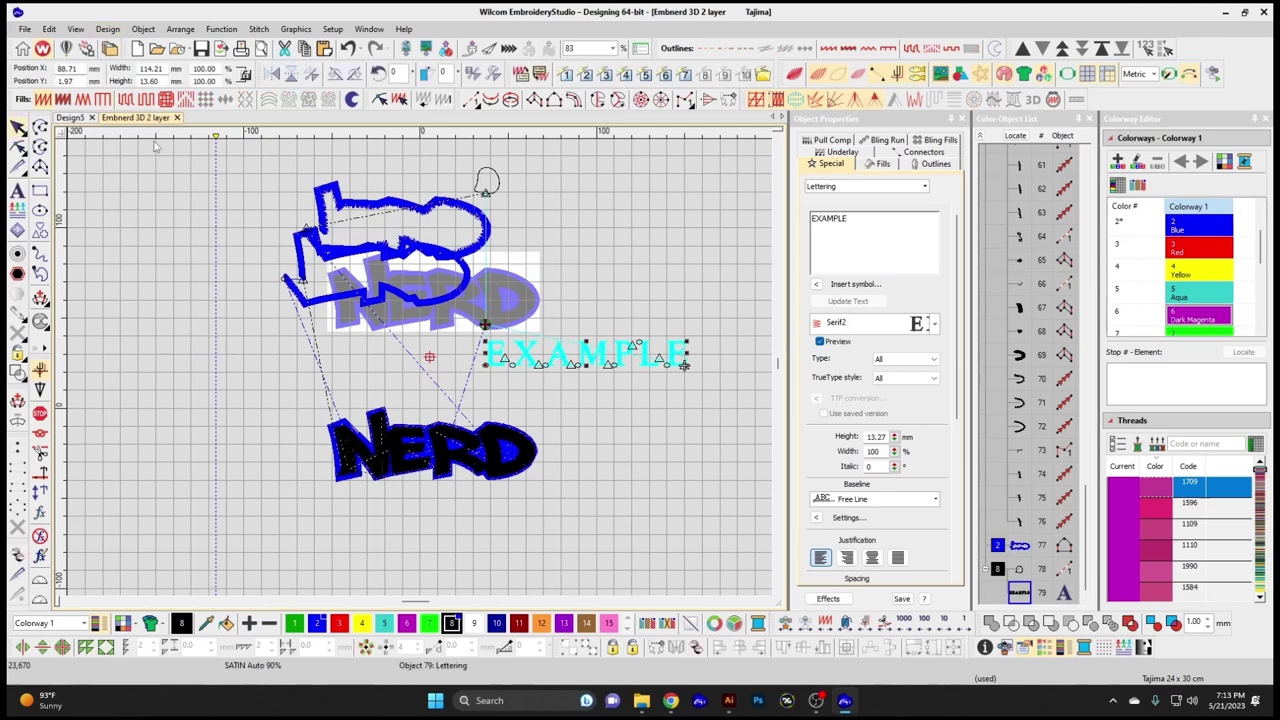
click(77, 29)
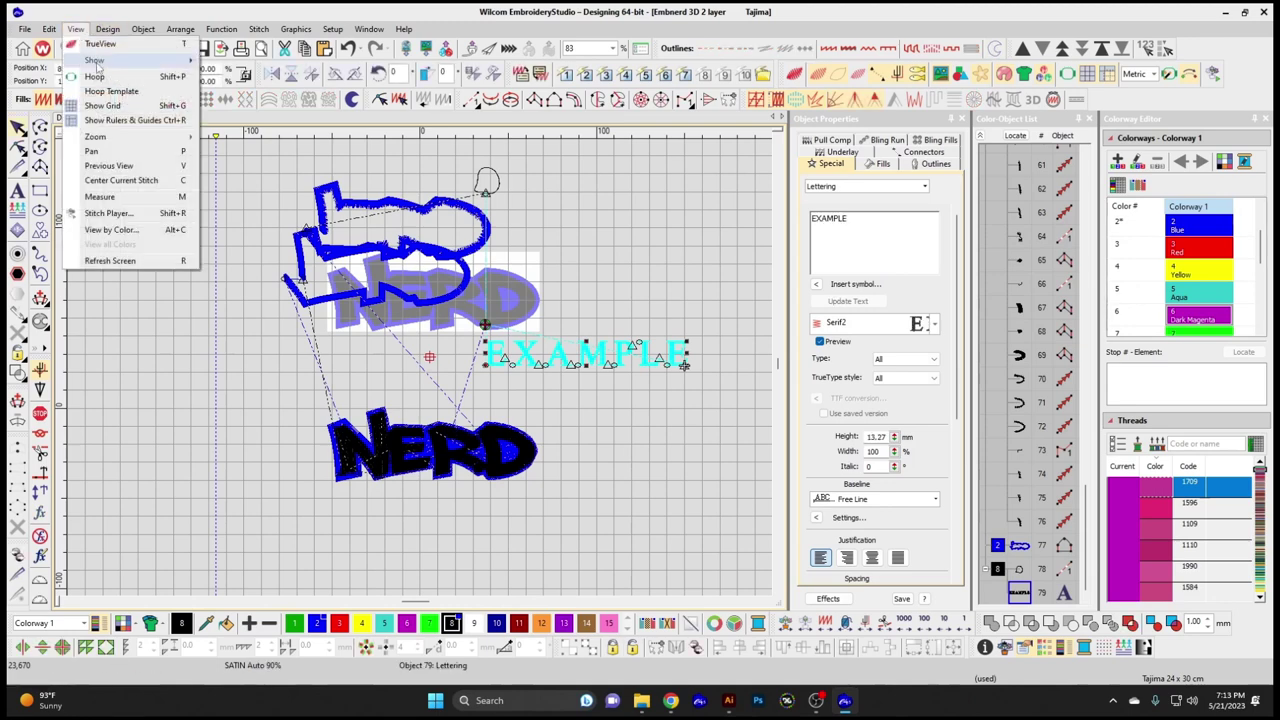
click(121, 181)
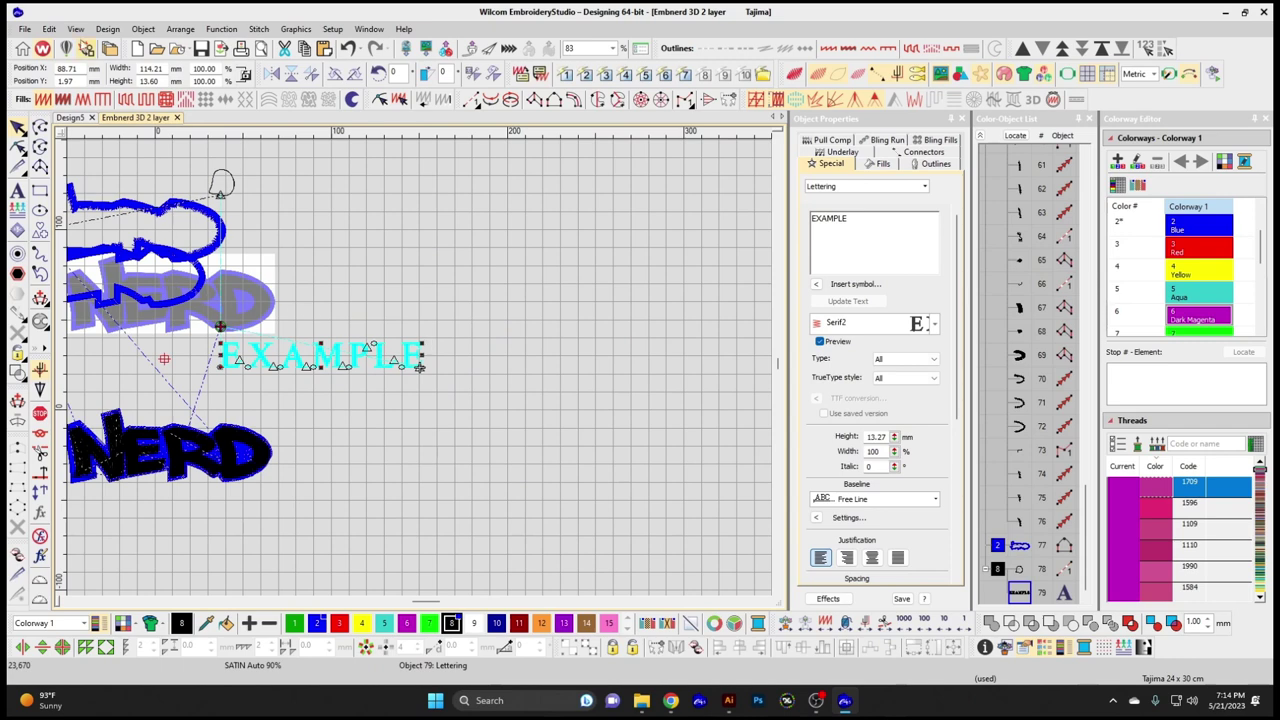
- Measure the distance and angle from near the design's center marker to the blue outline's right edge, and begin another measurement from there
click(75, 28)
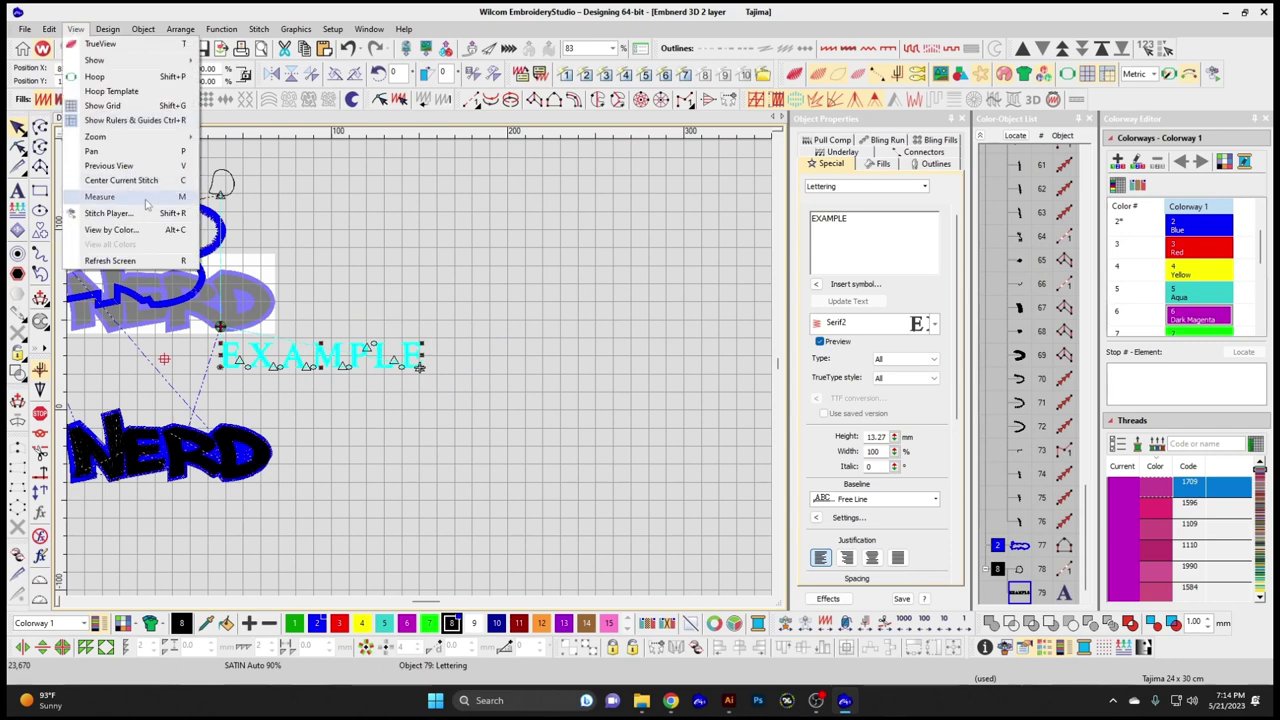
click(130, 197)
click(170, 356)
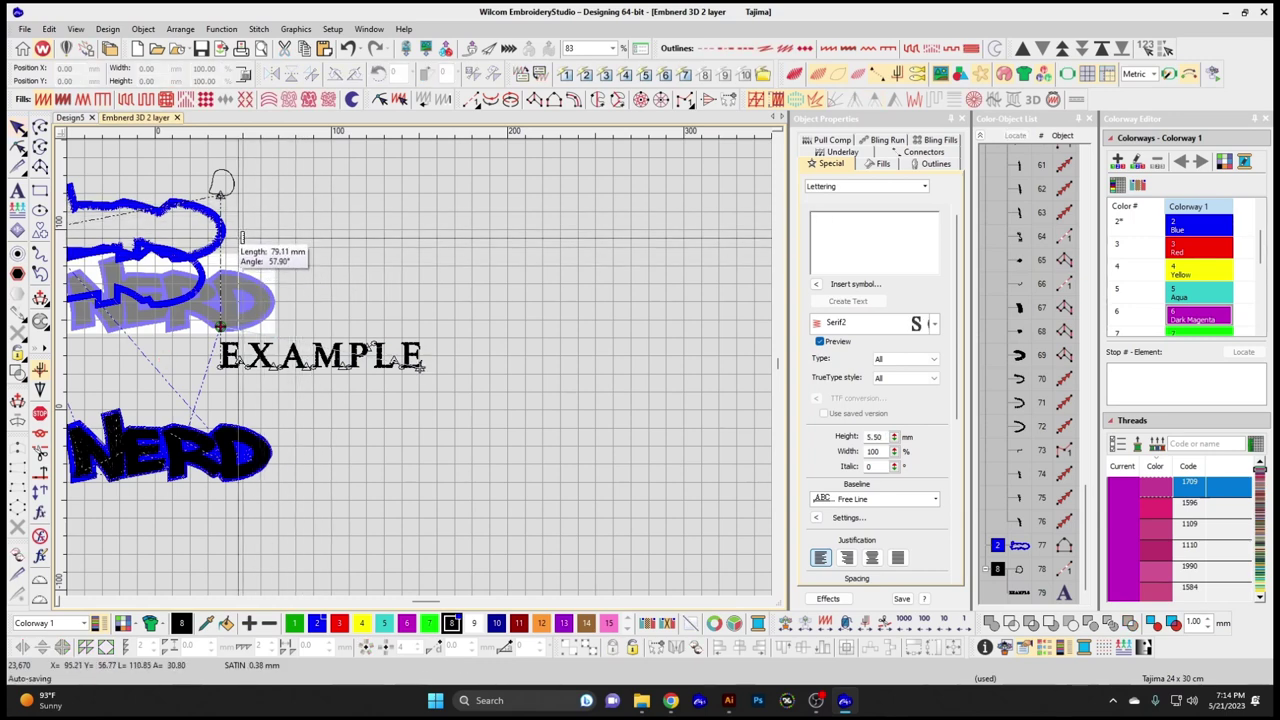
click(229, 232)
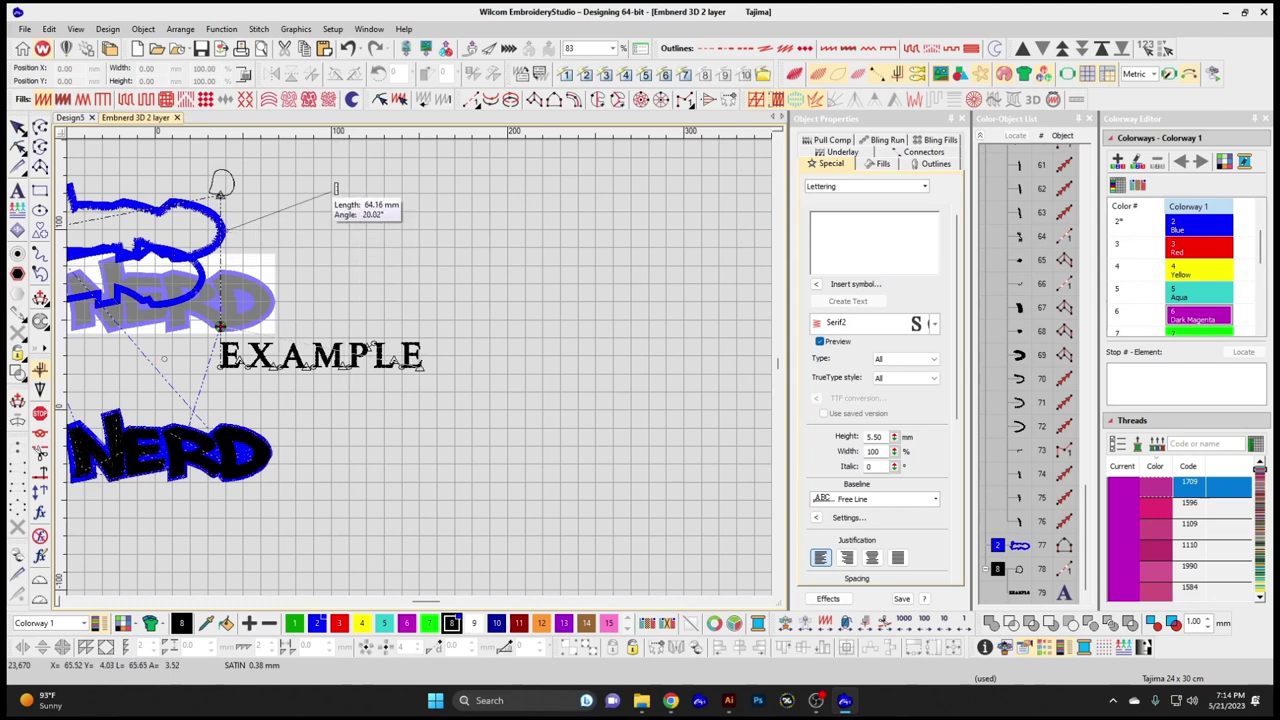
click(333, 241)
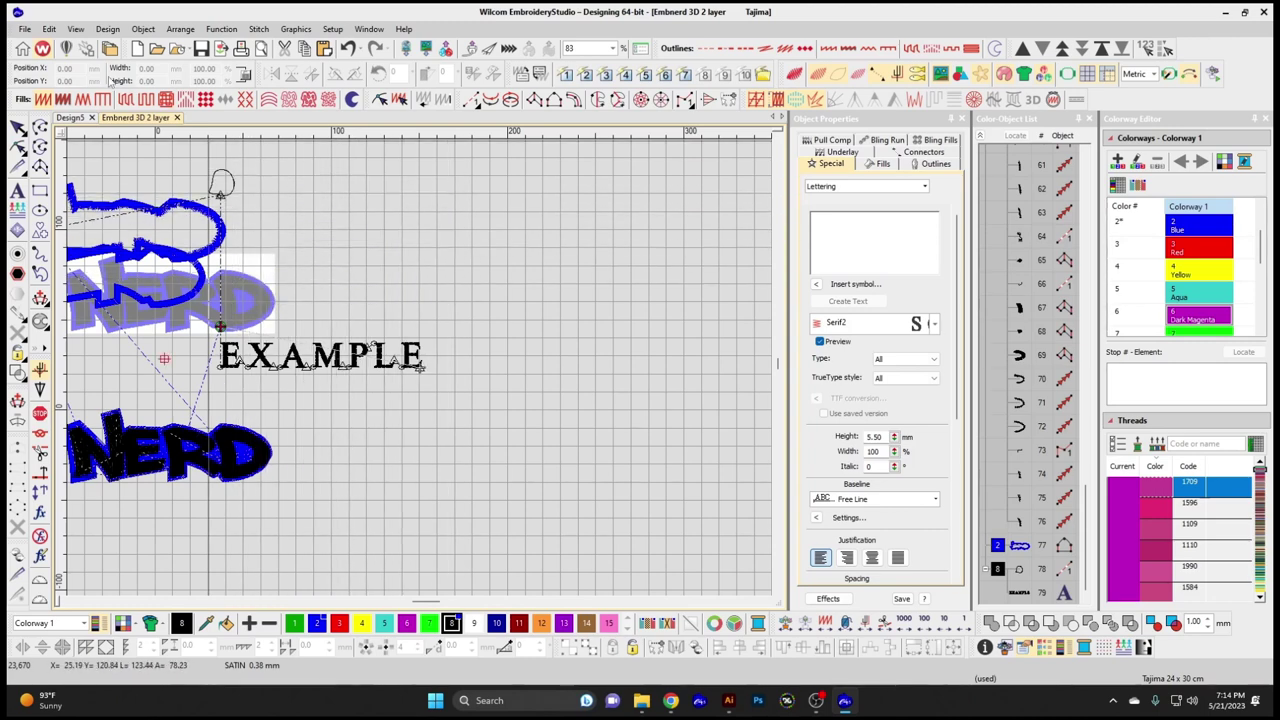
- Play the design's stitch-out in Stitch Player, raise the playback speed to 1680 s/m, and close the player
click(49, 28)
click(75, 28)
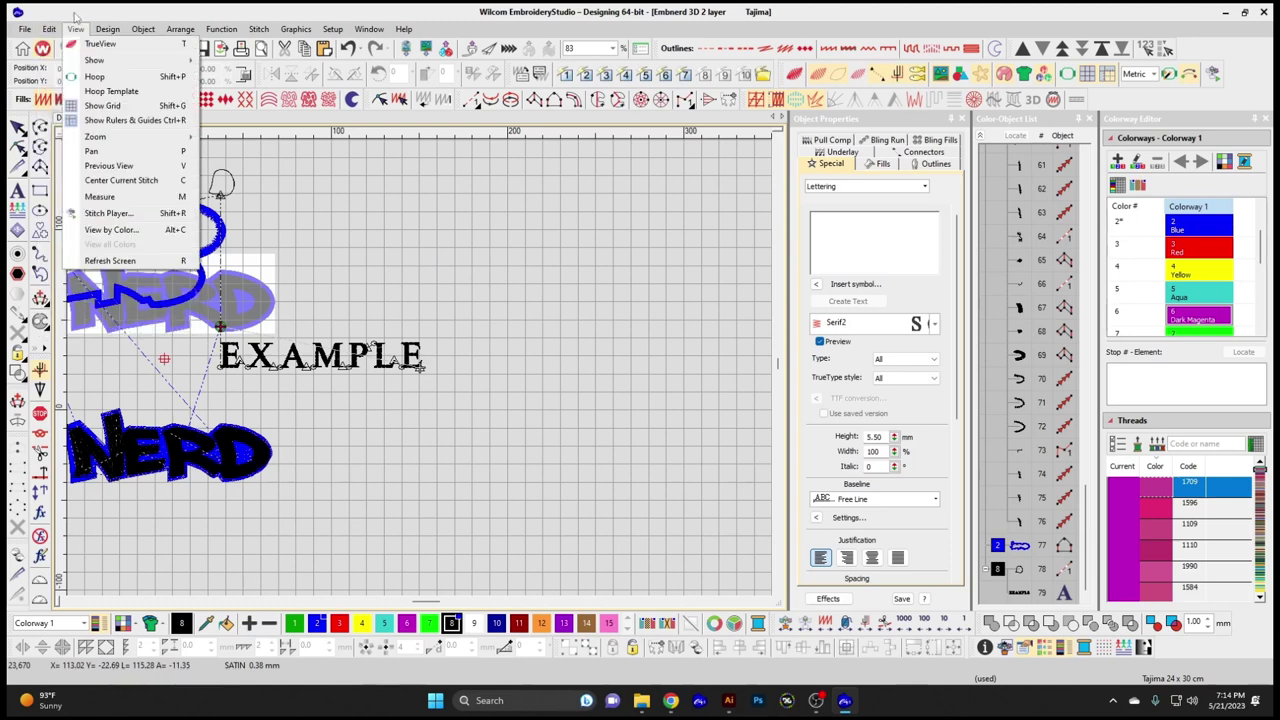
click(145, 214)
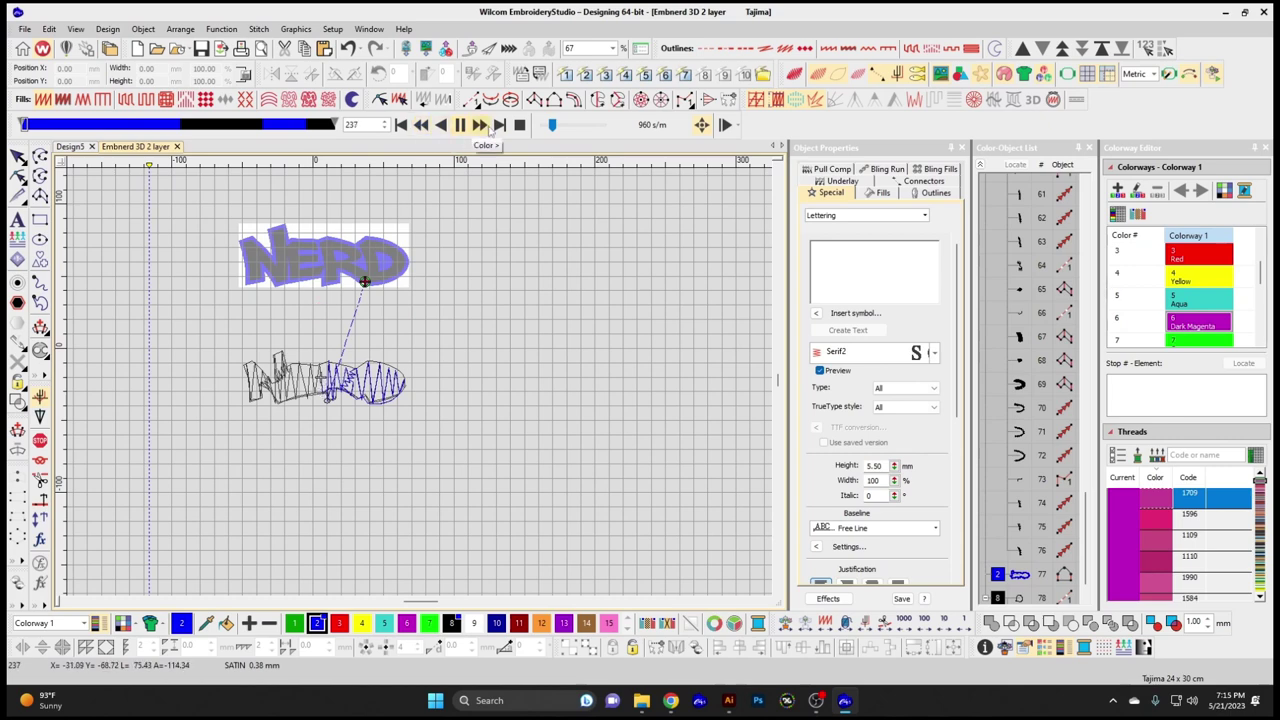
mouse_move(552, 125)
mouse_down()
mouse_move(596, 128)
mouse_move(562, 135)
mouse_up()
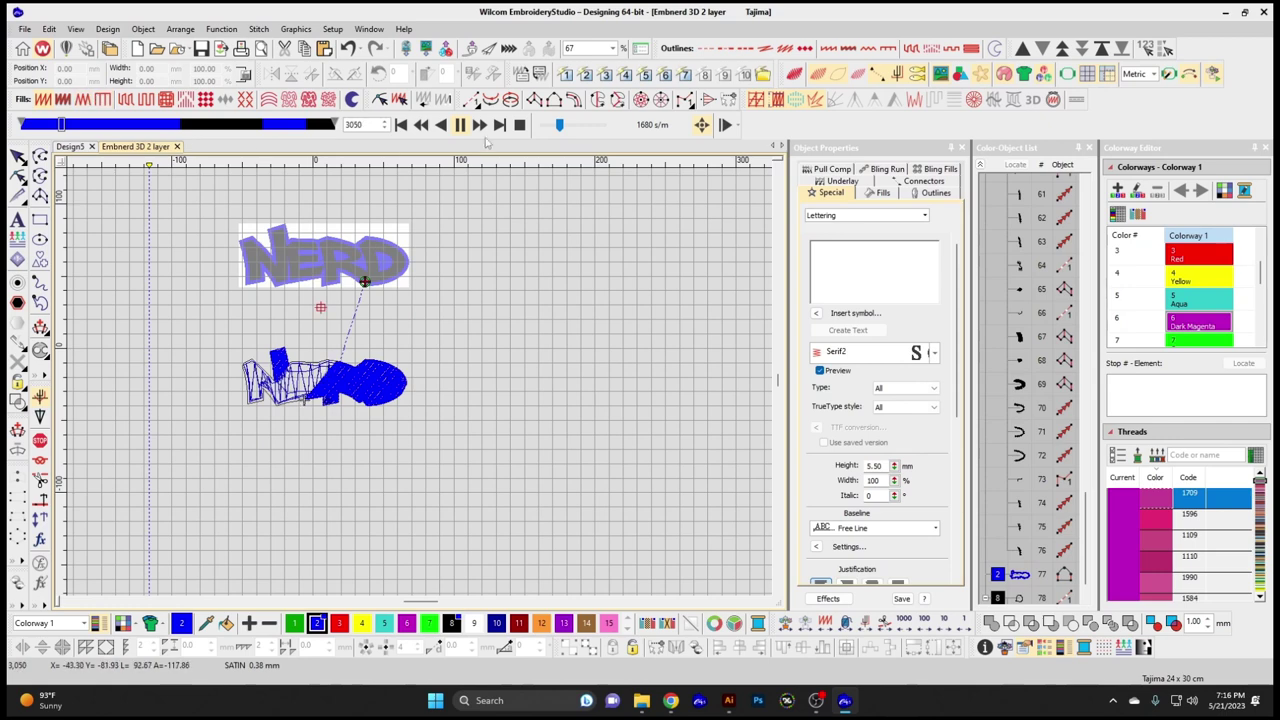
key(Escape)
- Use View by Color to display only the black objects (color 8) of the design
click(78, 29)
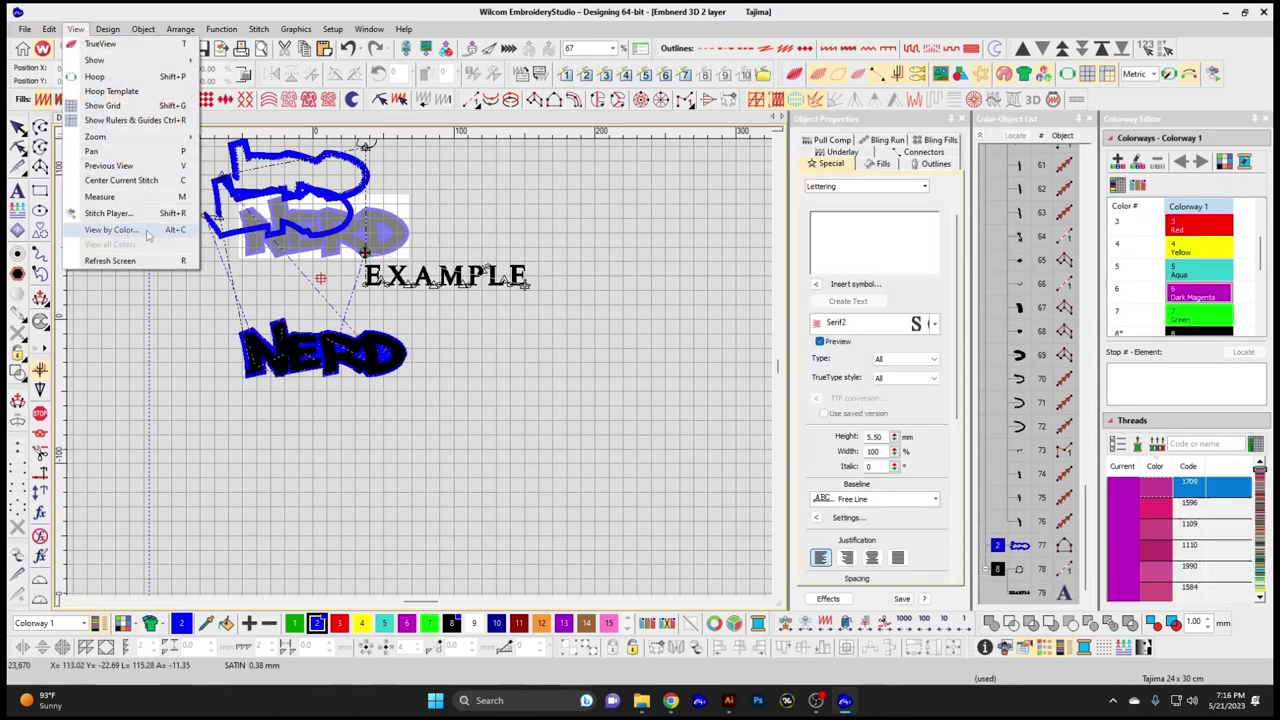
click(112, 230)
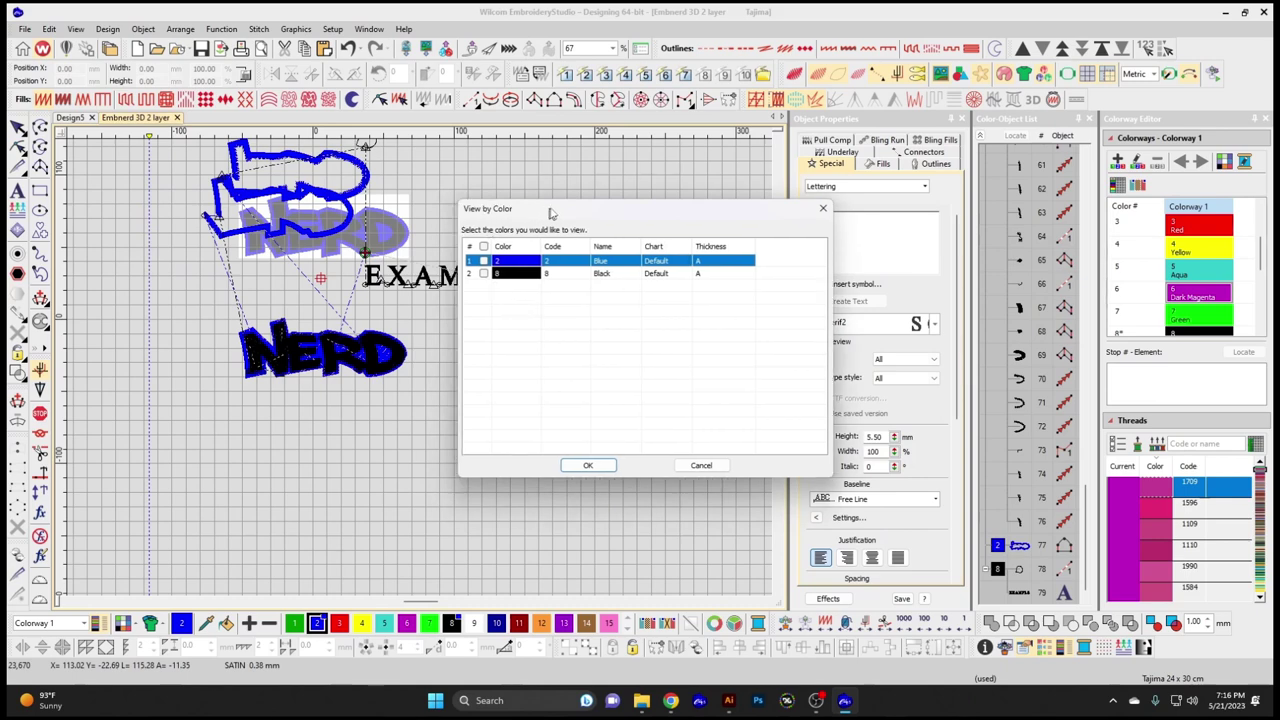
drag(545, 218, 661, 146)
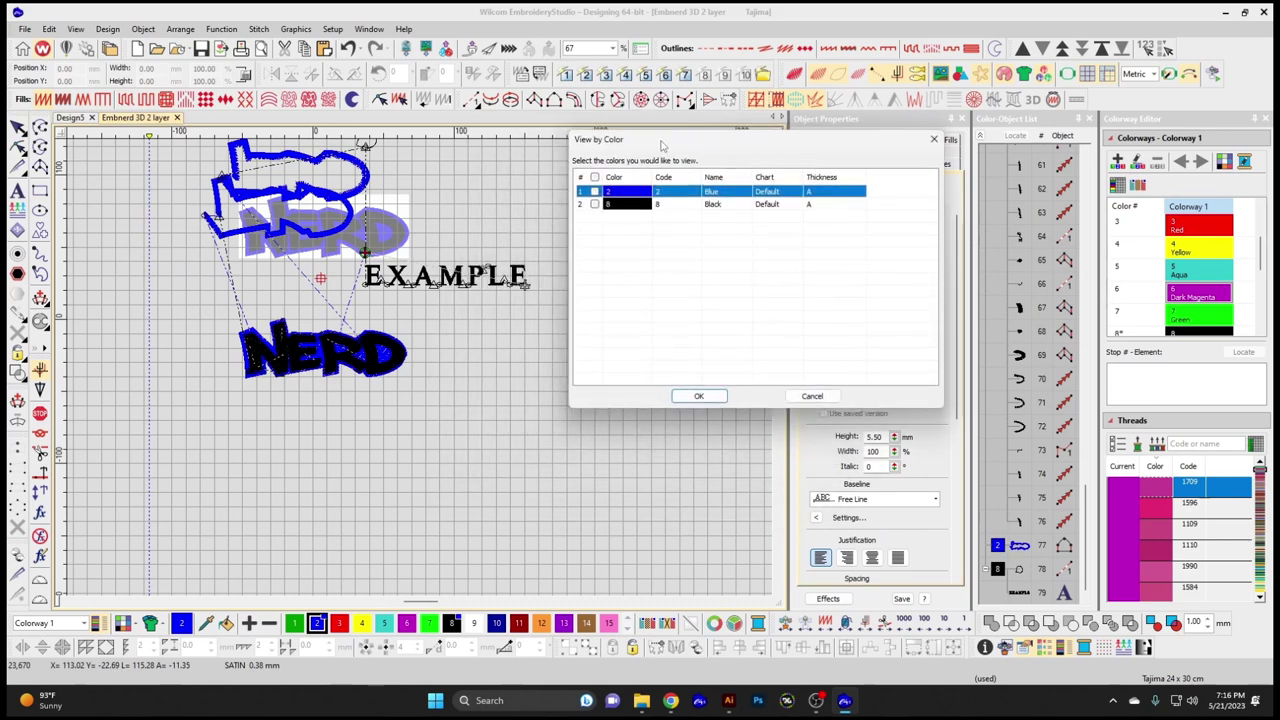
click(605, 204)
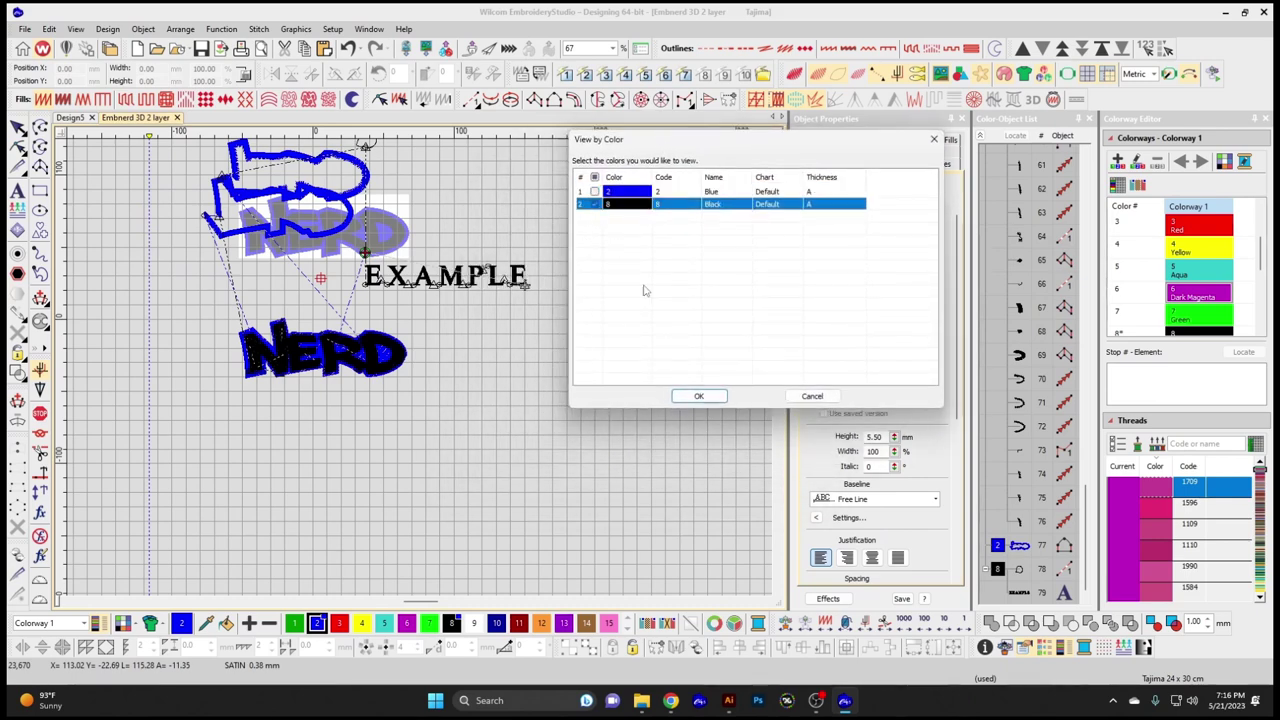
click(699, 396)
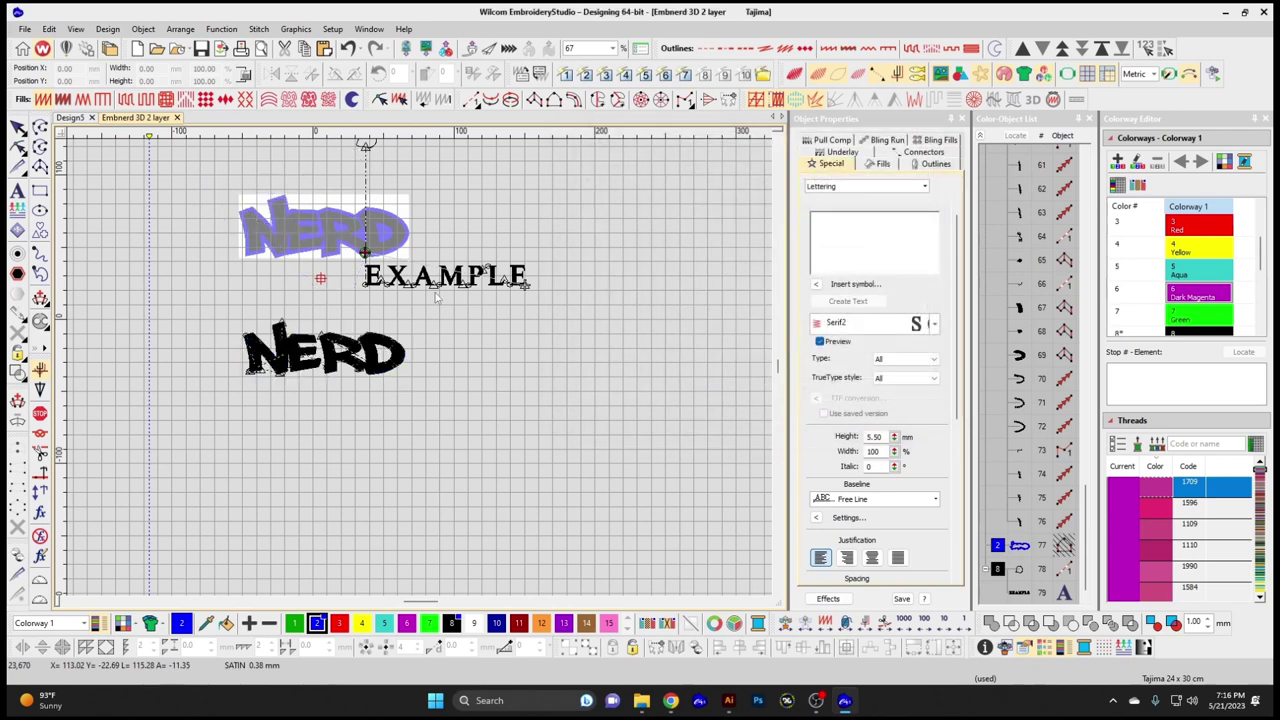
- Display all thread colors of the design again and refresh the screen
click(76, 29)
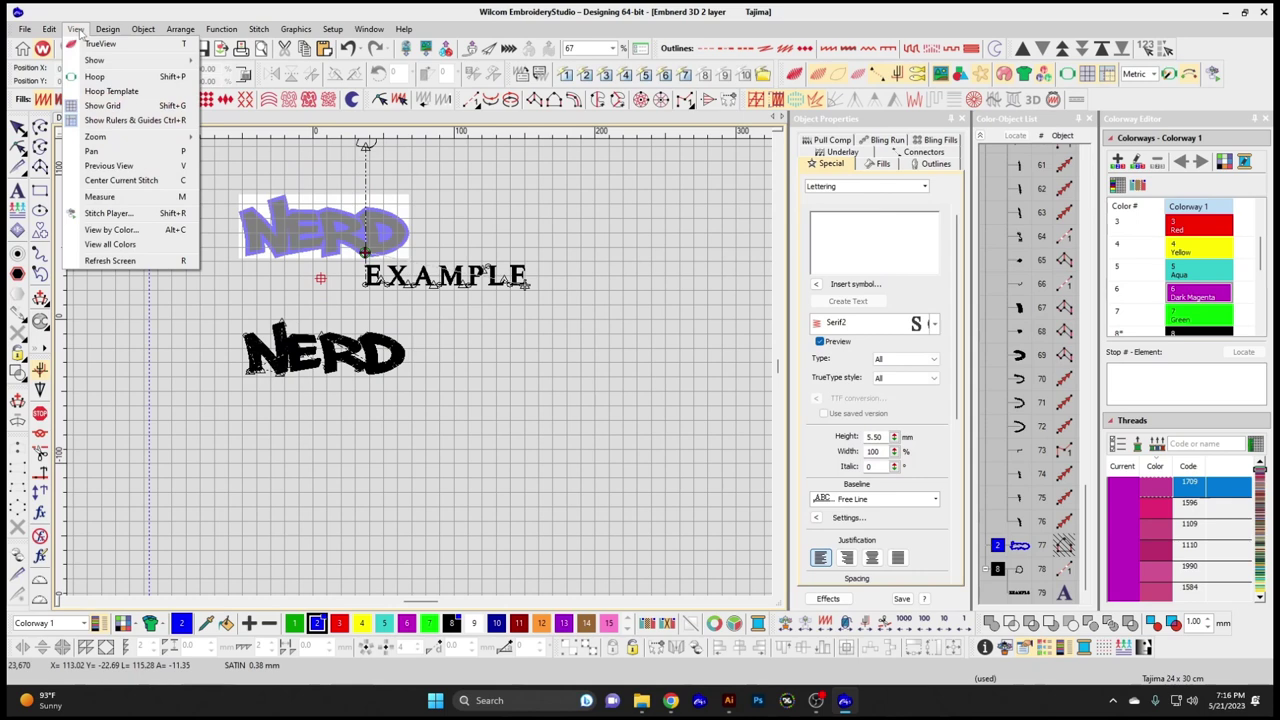
click(137, 248)
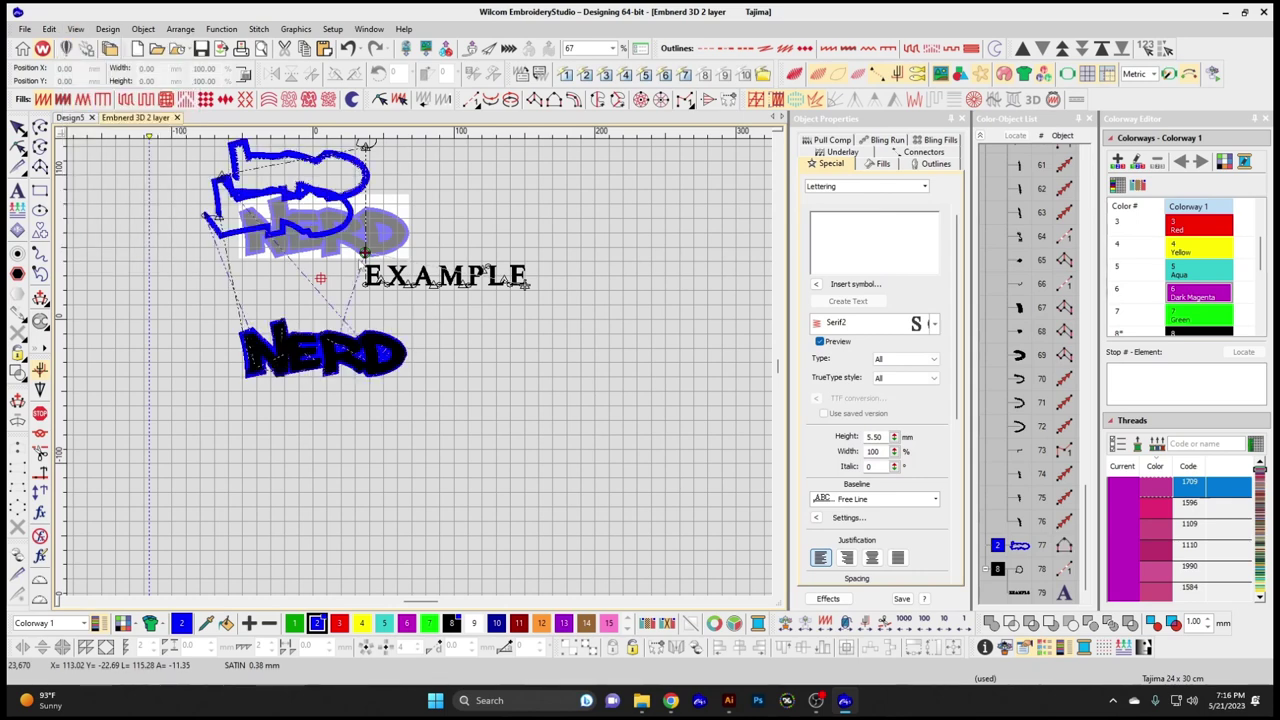
click(75, 29)
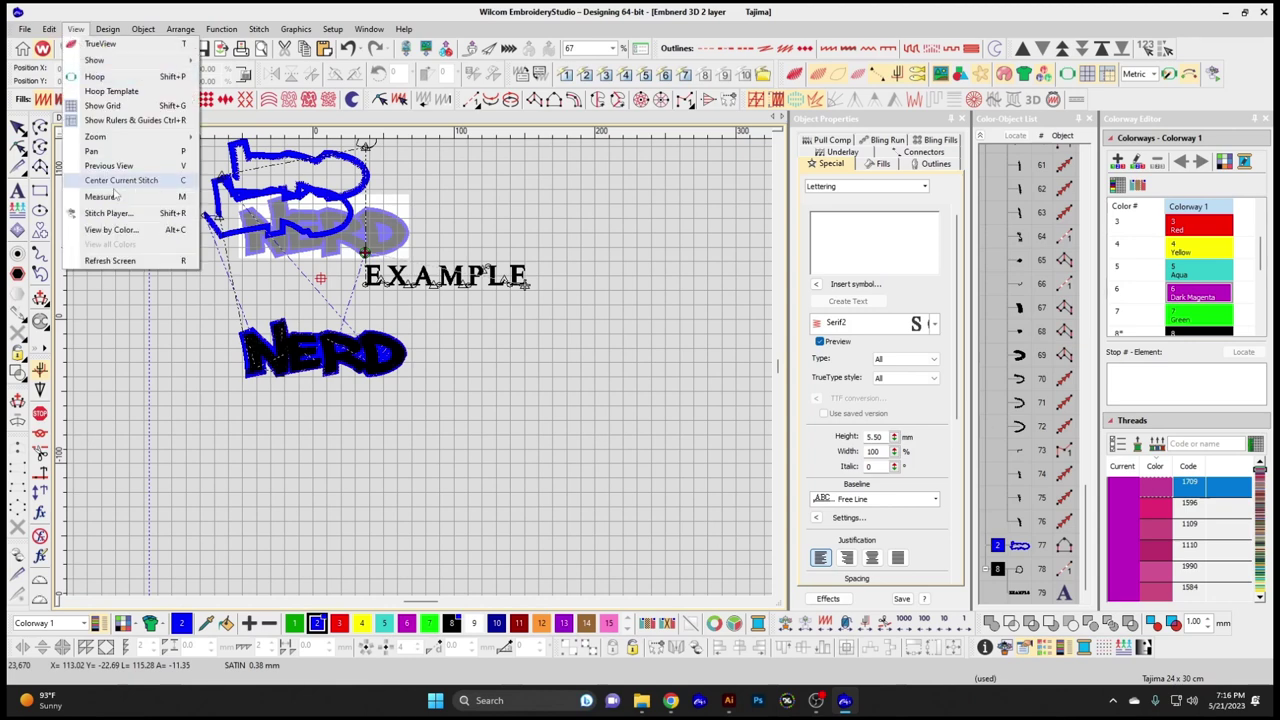
click(161, 264)
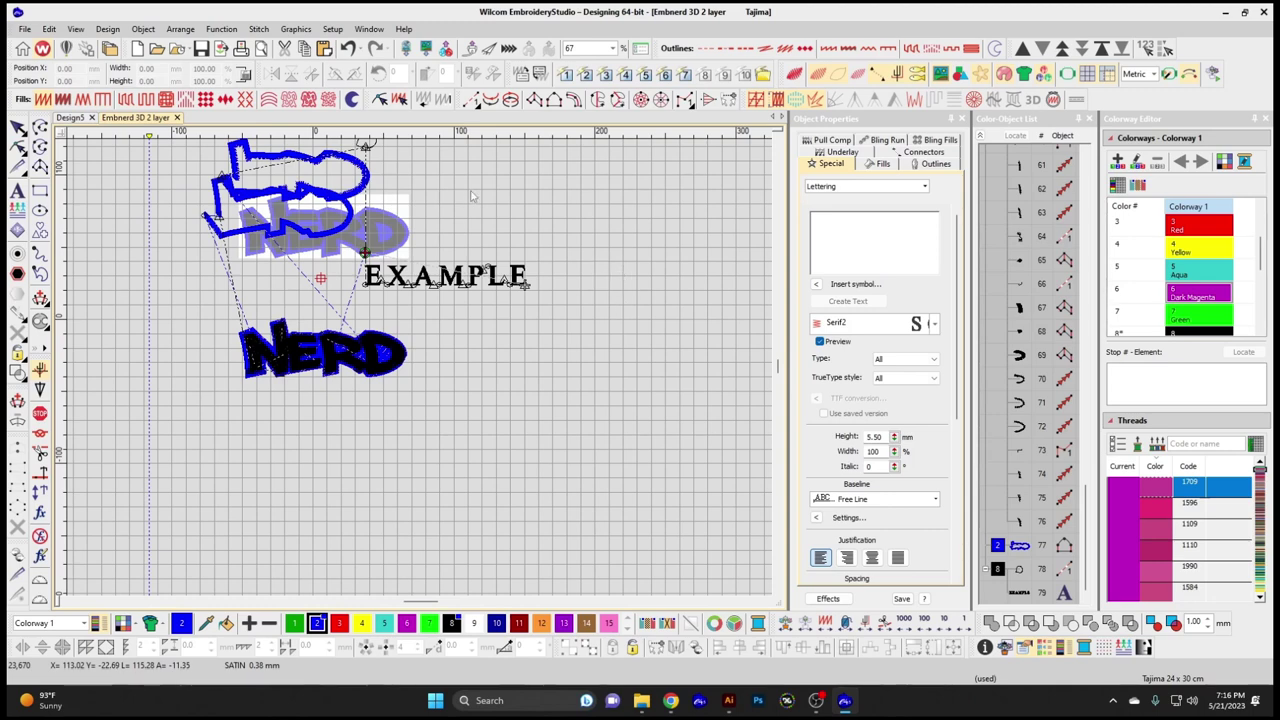
- Review the design information's summary, design, order and thread color details, and close it
click(107, 29)
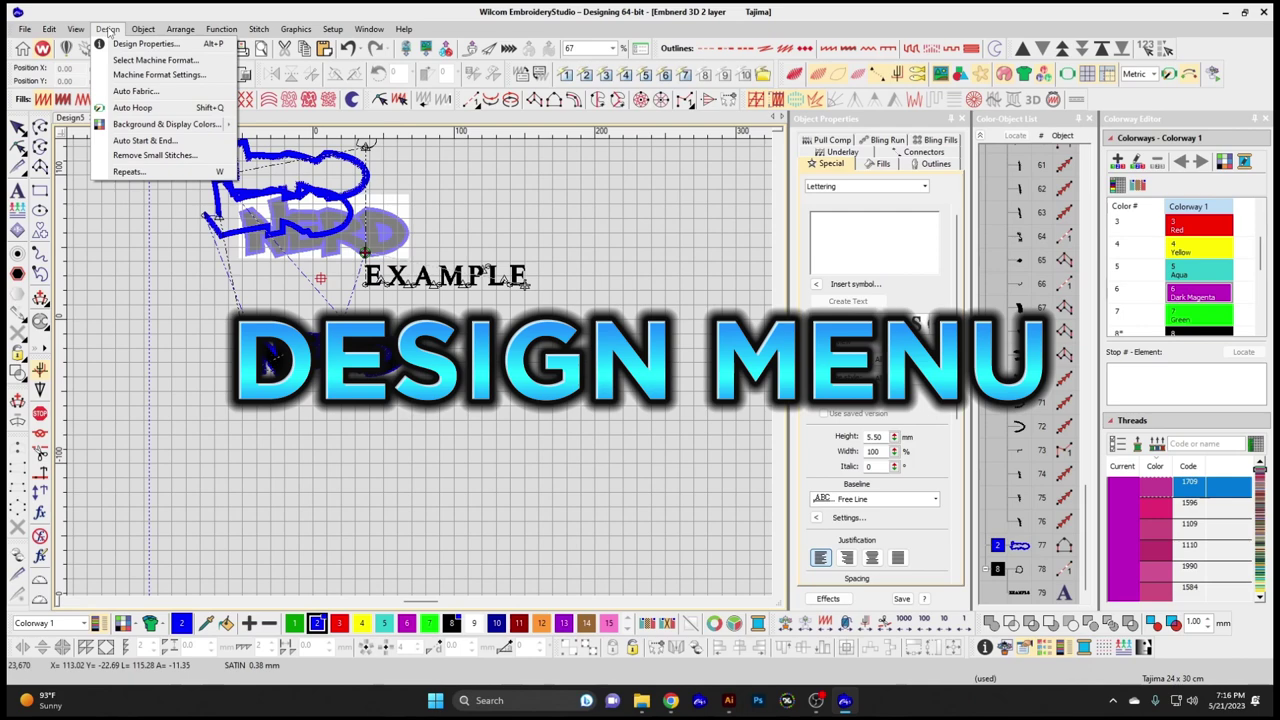
click(124, 46)
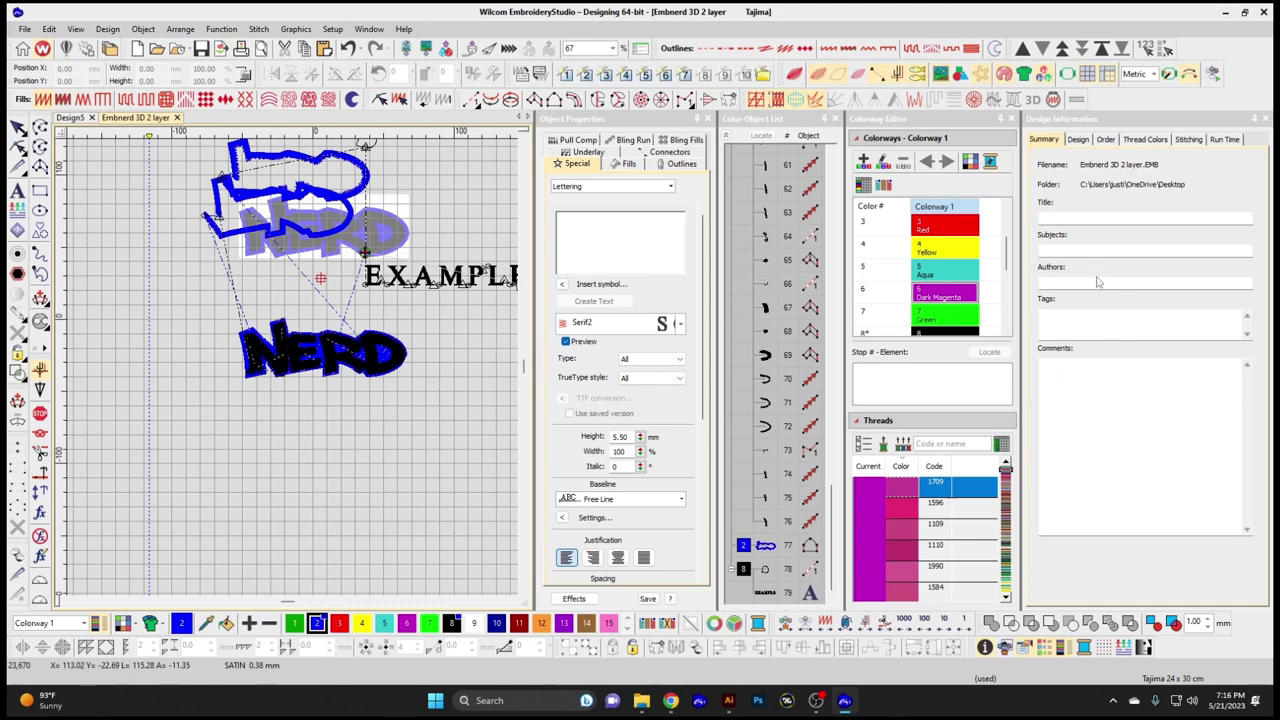
click(1080, 140)
click(1106, 140)
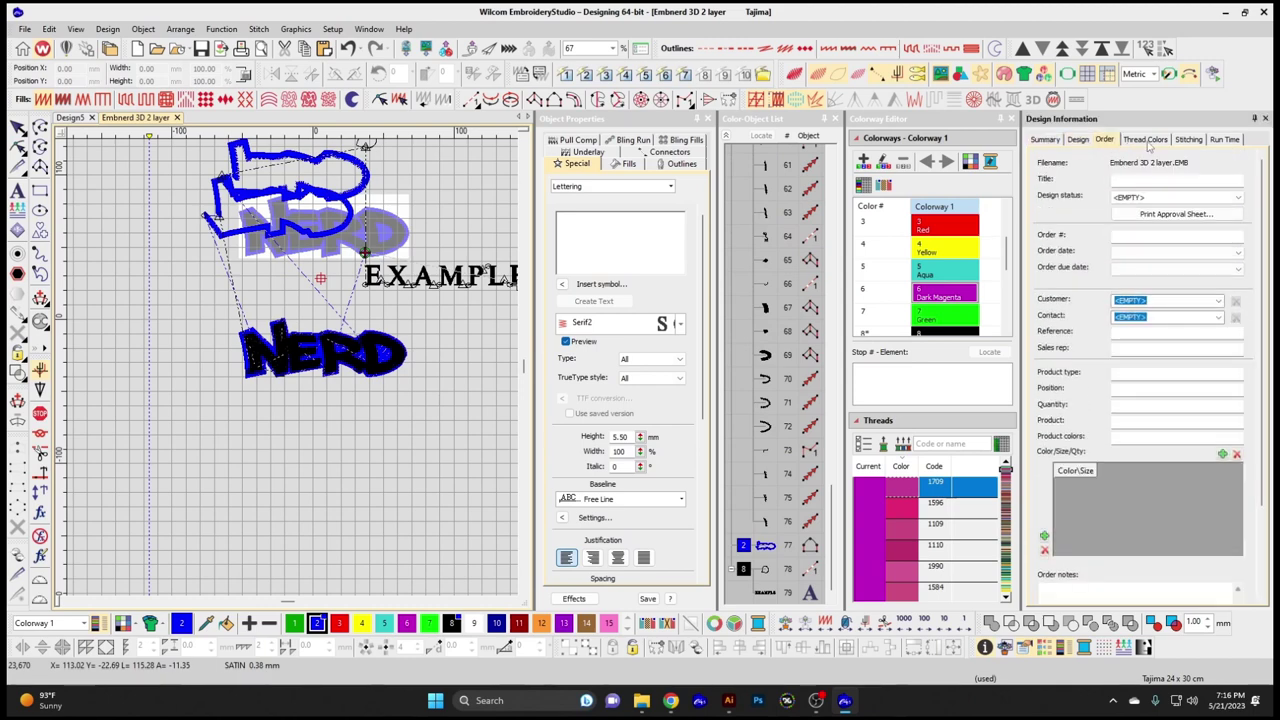
click(1146, 140)
click(1078, 140)
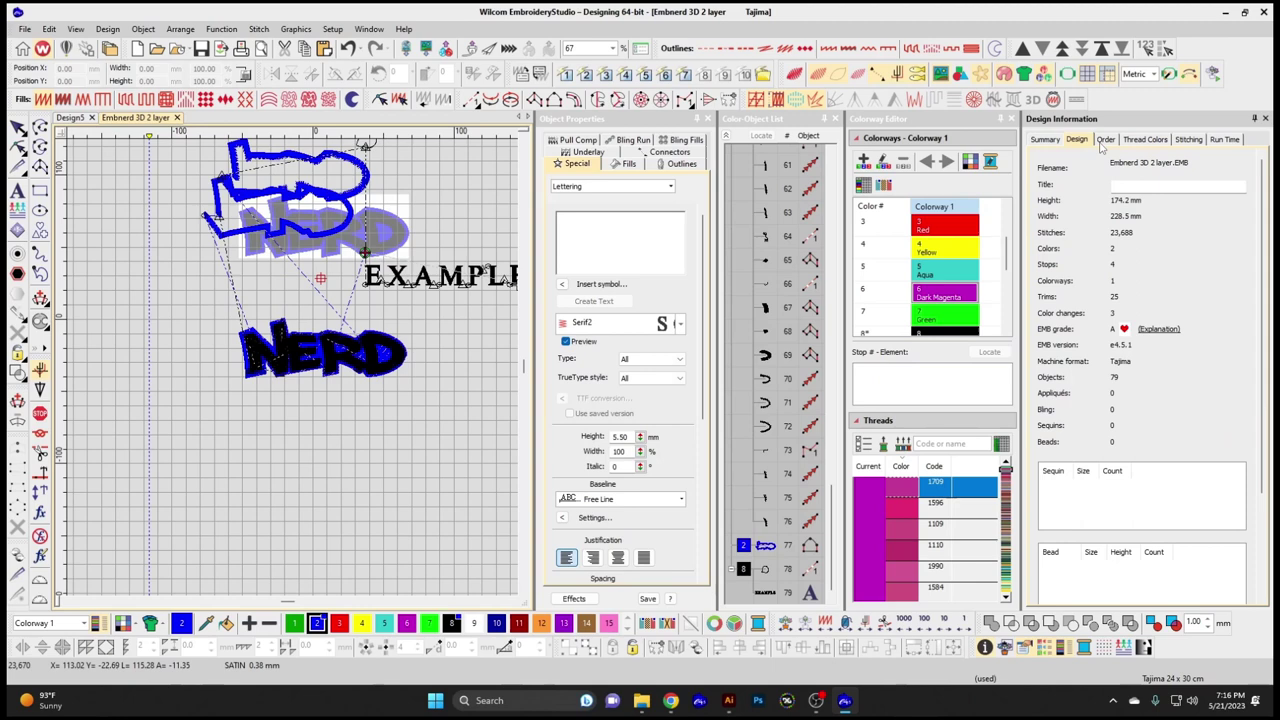
click(1266, 119)
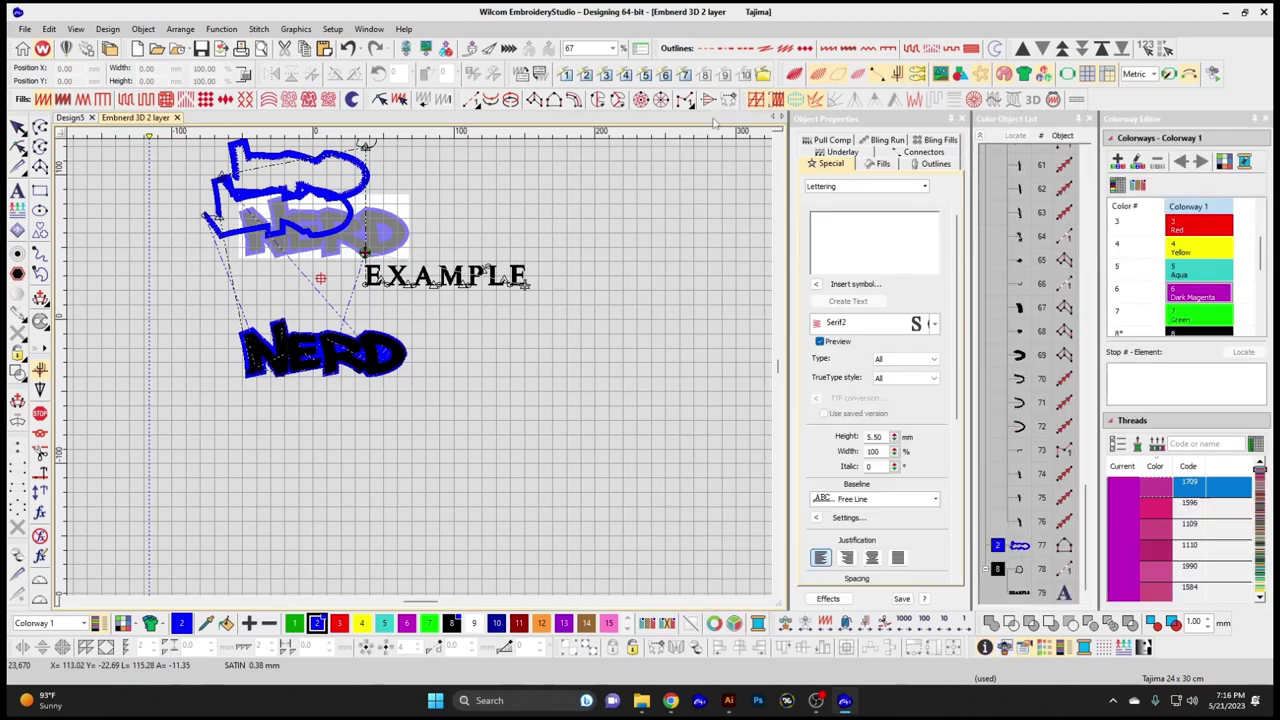
- Look through the list of available machine formats for the design and close it
click(107, 28)
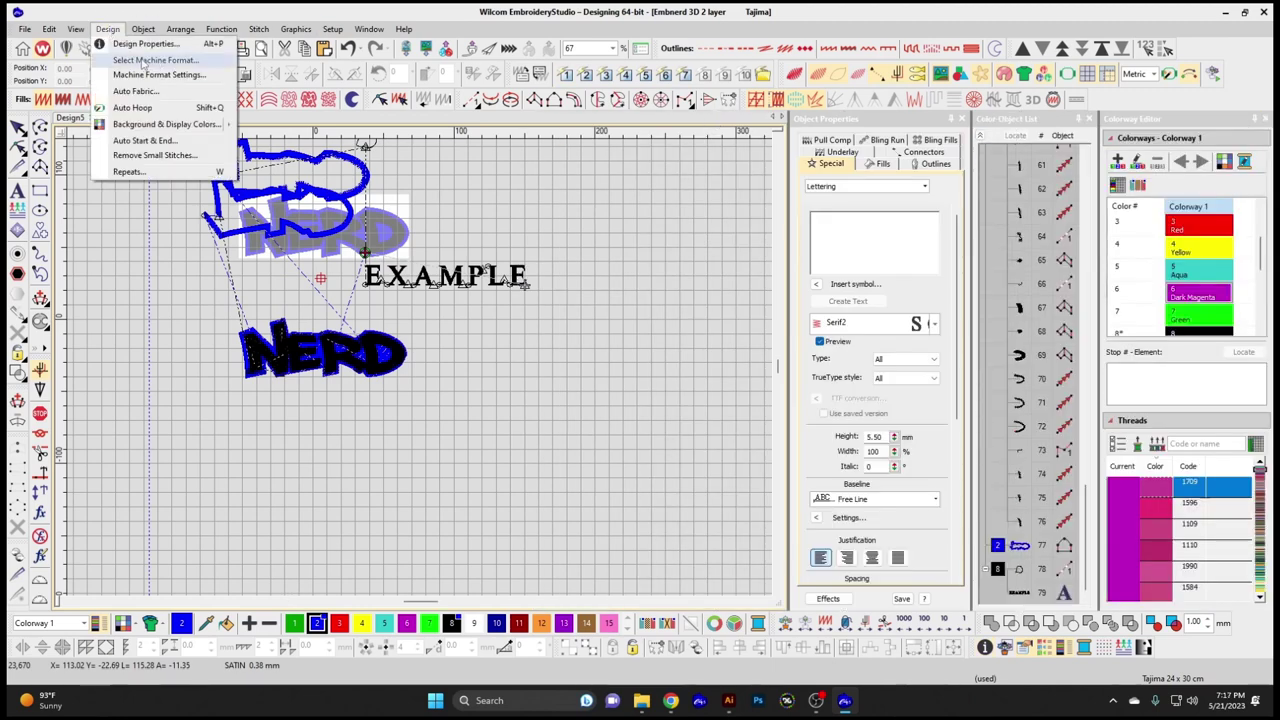
click(145, 62)
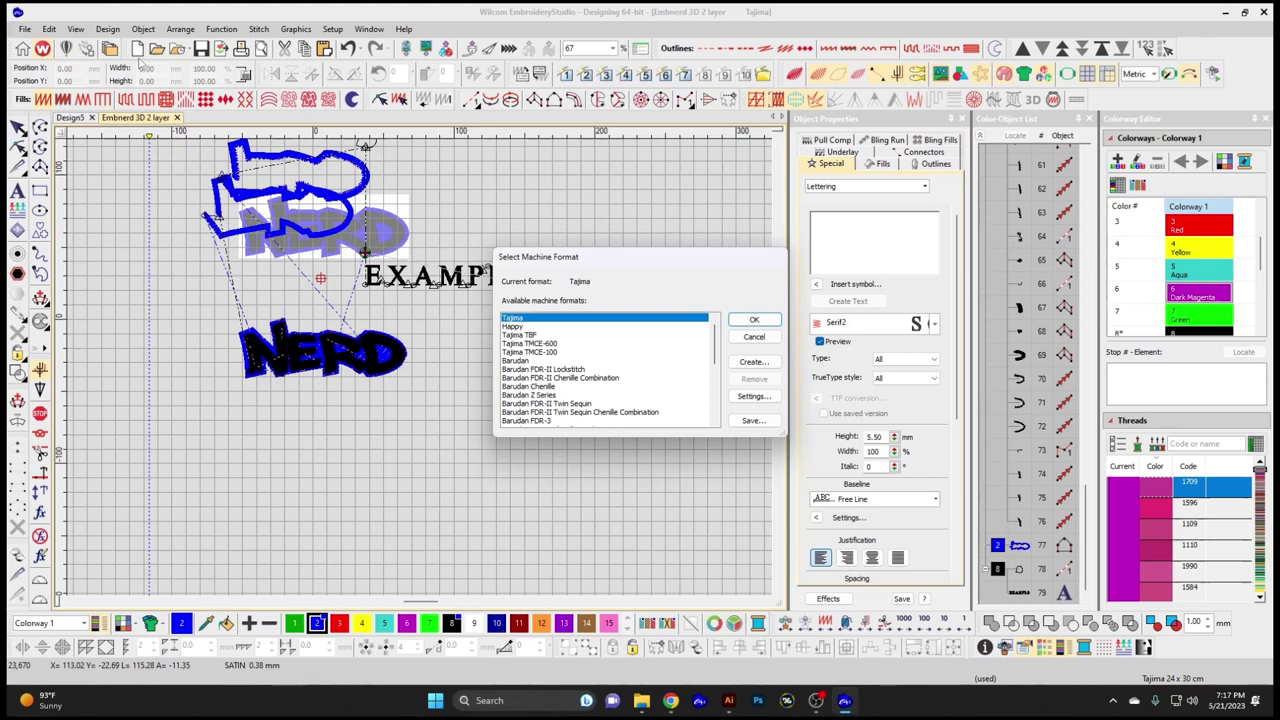
drag(719, 342, 720, 395)
scroll(720, 400, up, 5)
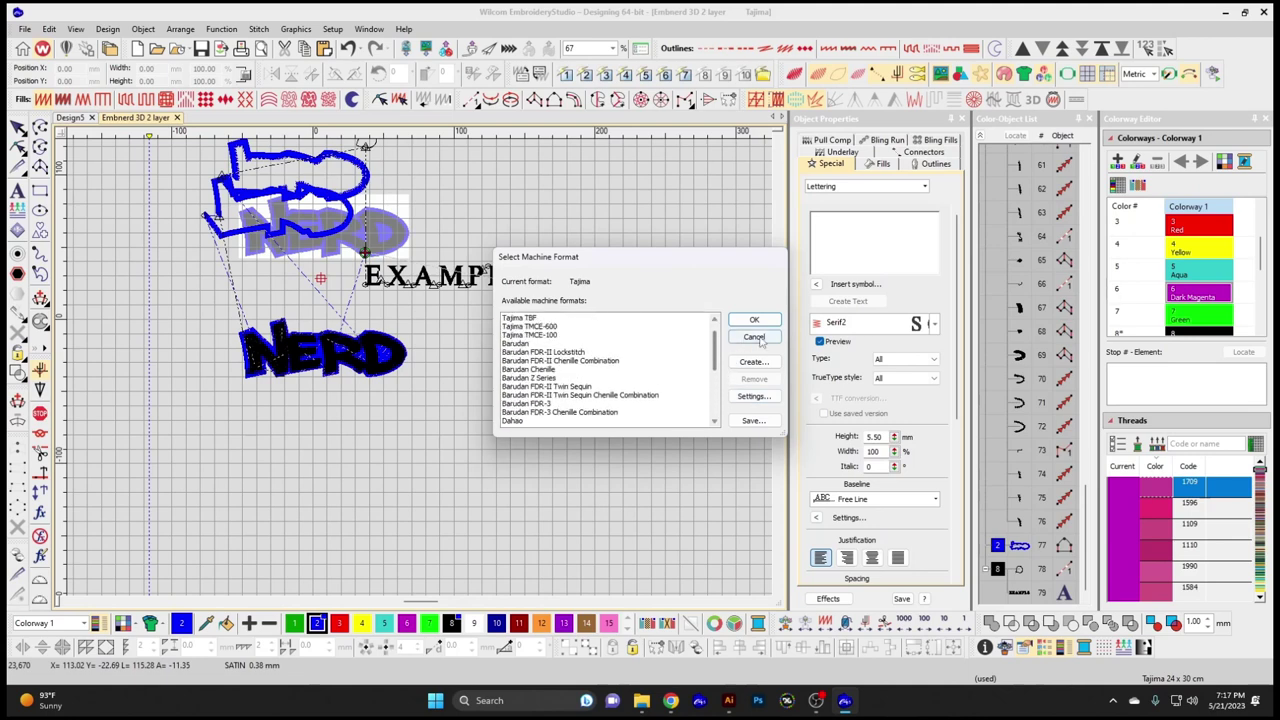
click(754, 319)
- Review the standard Machine Format Settings for stitch lengths, trims and end of design without changing them
click(107, 28)
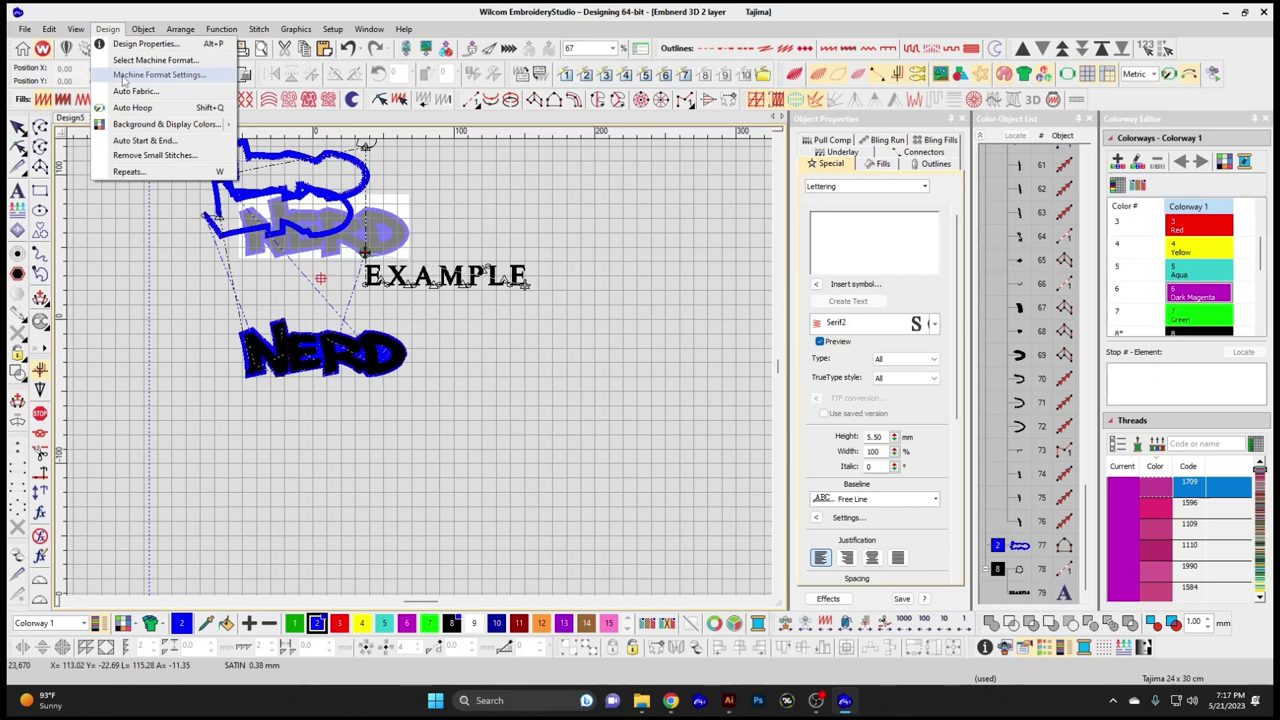
click(123, 77)
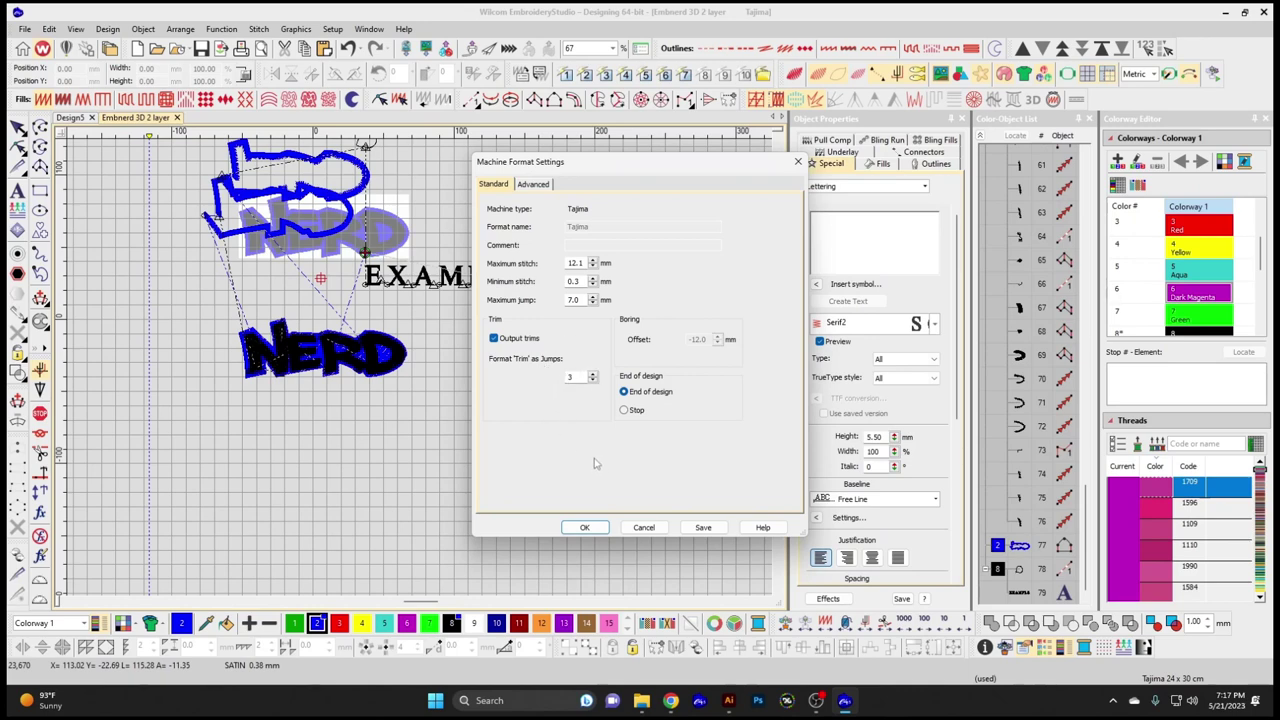
click(643, 527)
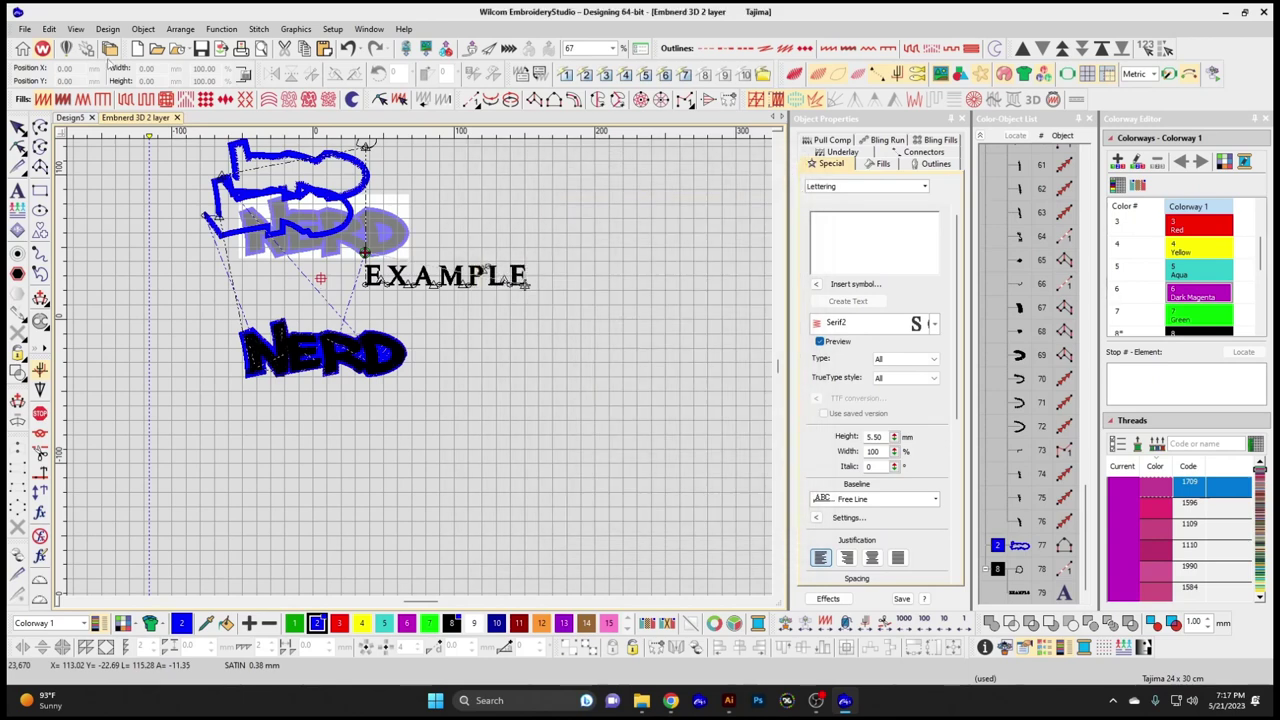
- Change the design window's background color to teal
click(107, 29)
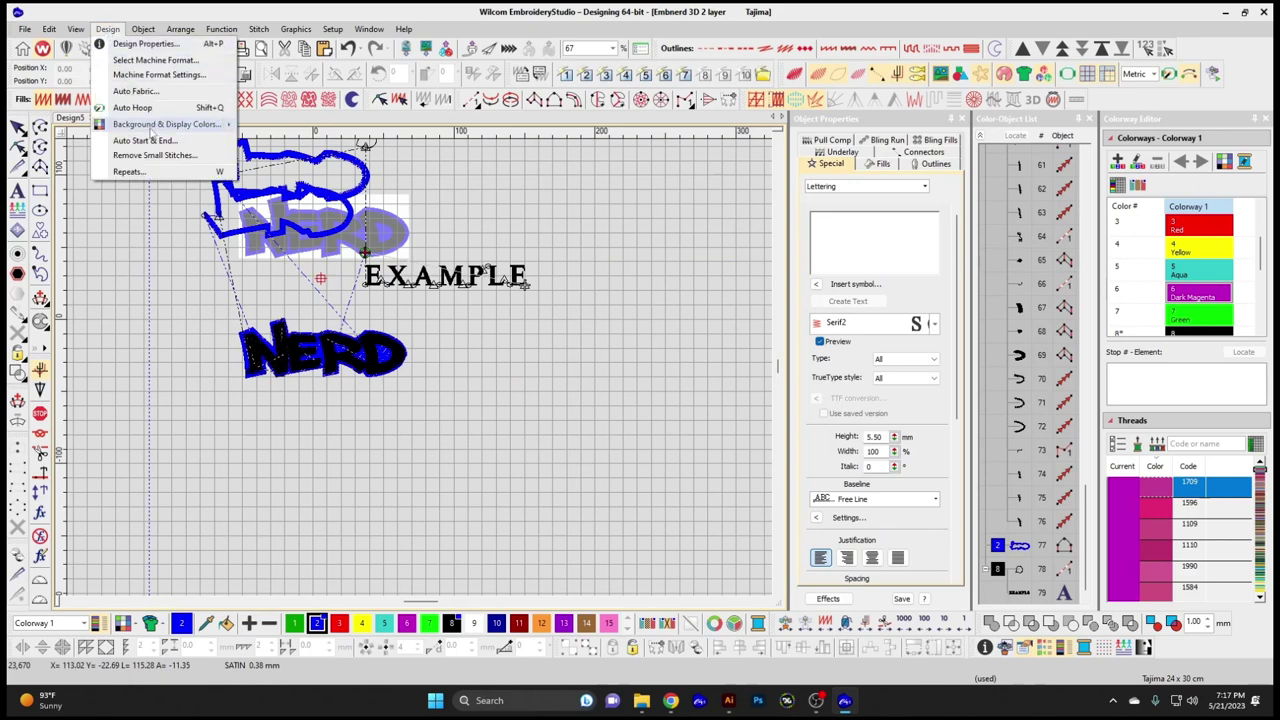
mouse_move(148, 128)
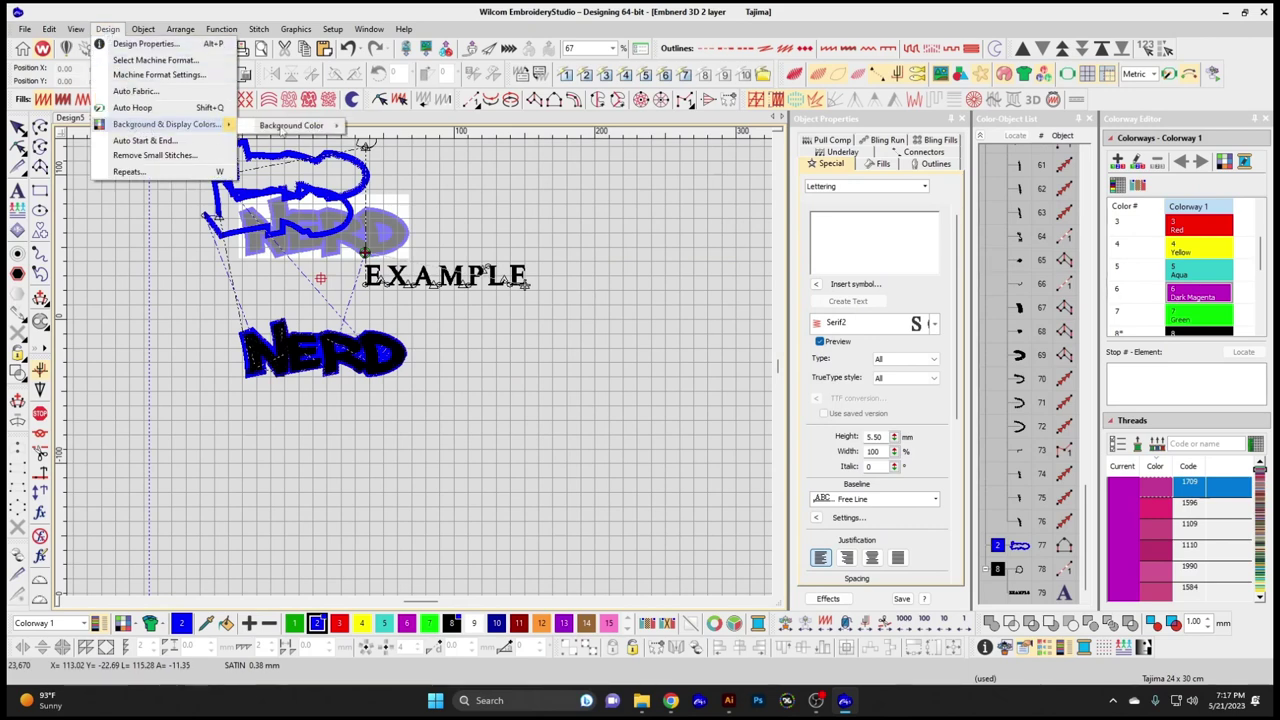
mouse_move(300, 126)
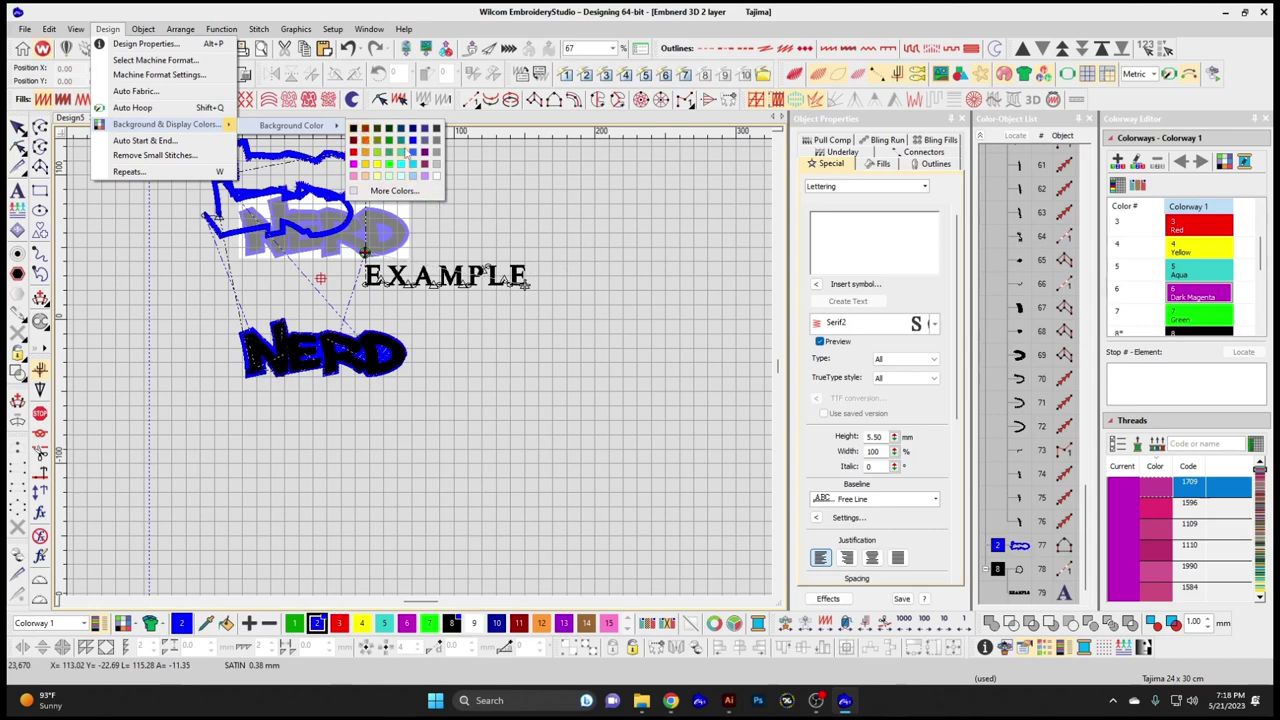
click(400, 145)
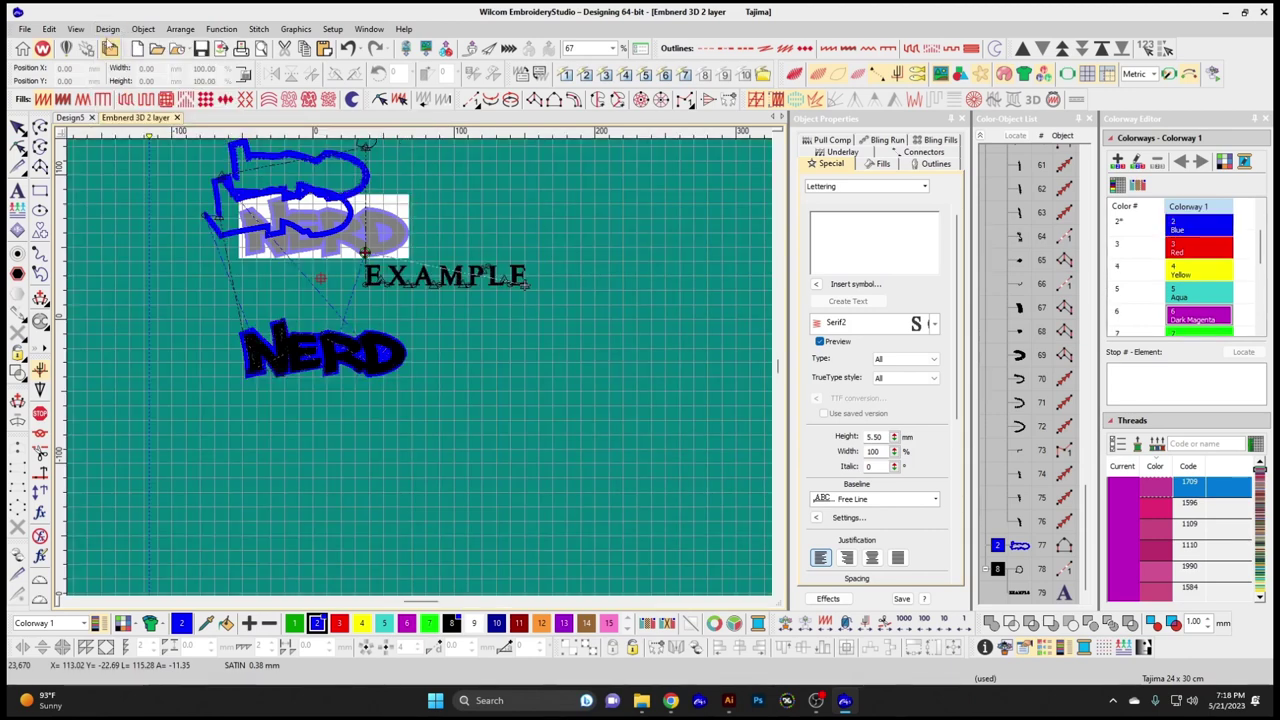
- Review the Auto Fabric settings and their required stabilizers, and dismiss them without applying a fabric
click(105, 29)
click(103, 30)
click(103, 30)
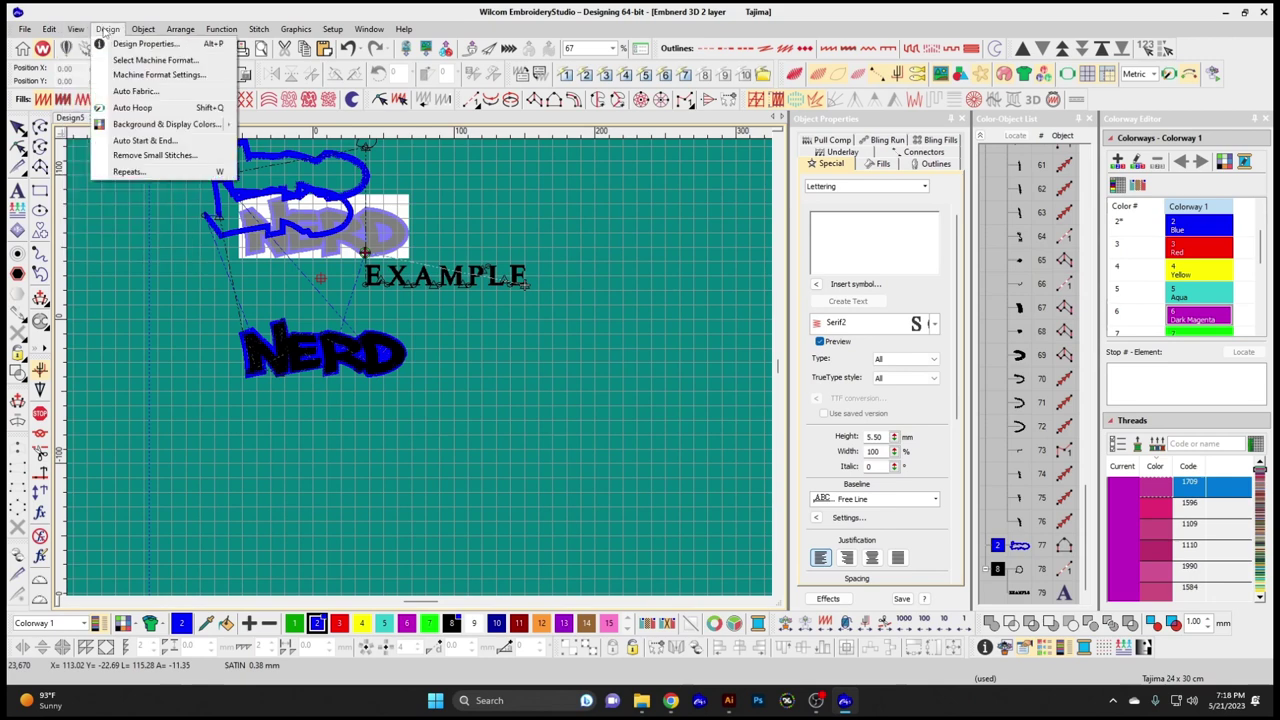
click(166, 92)
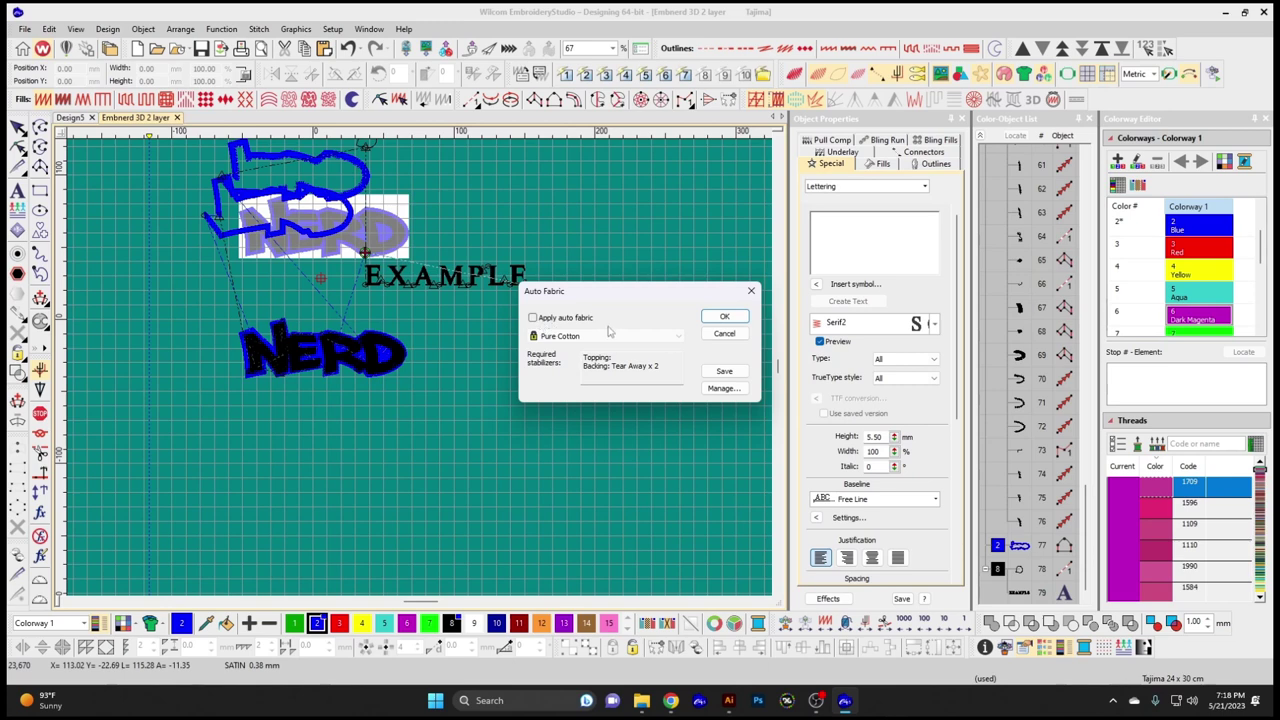
click(724, 334)
- Run Auto Hoop to fit a hoop around the design, and hide the hoop display
click(108, 29)
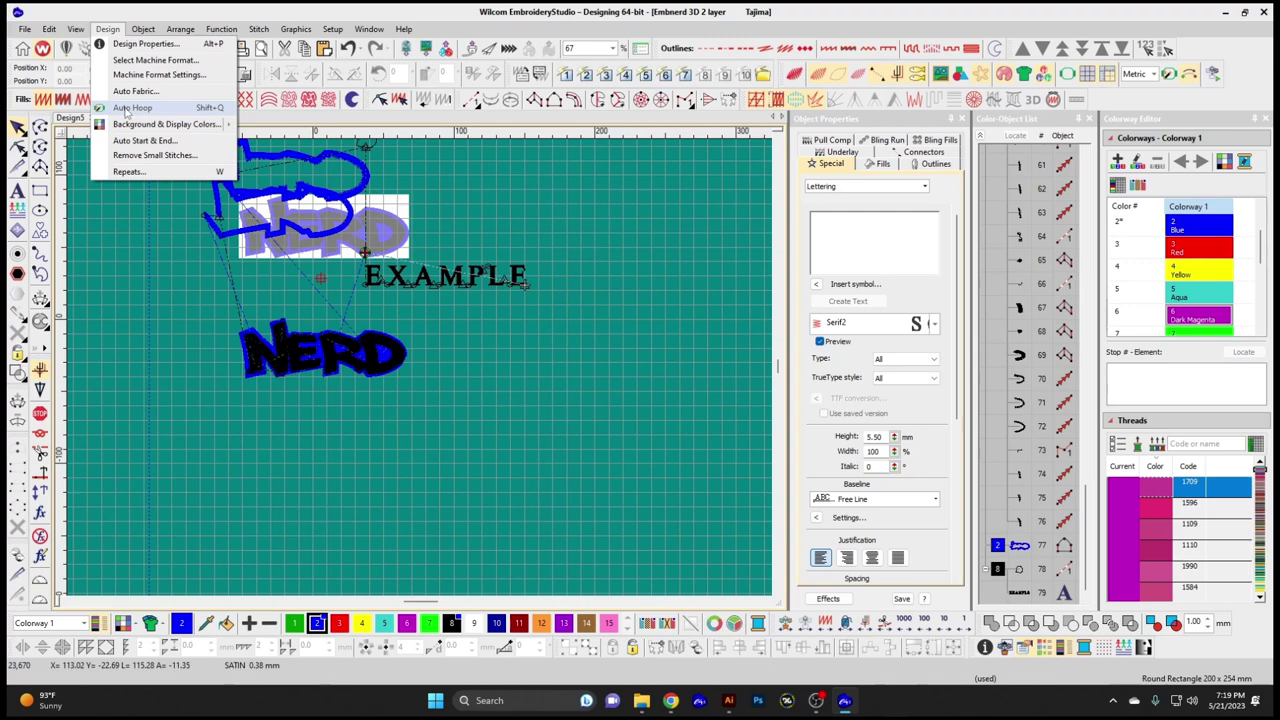
click(128, 108)
scroll(310, 215, down, 1)
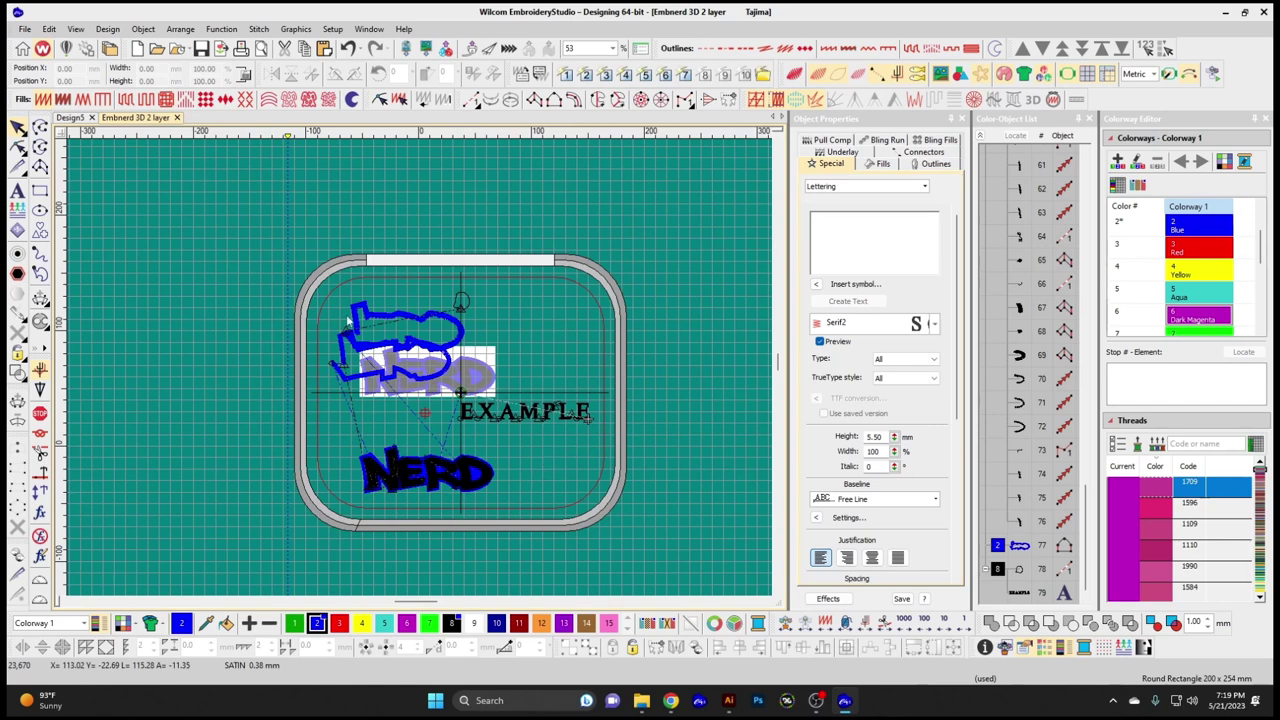
click(106, 29)
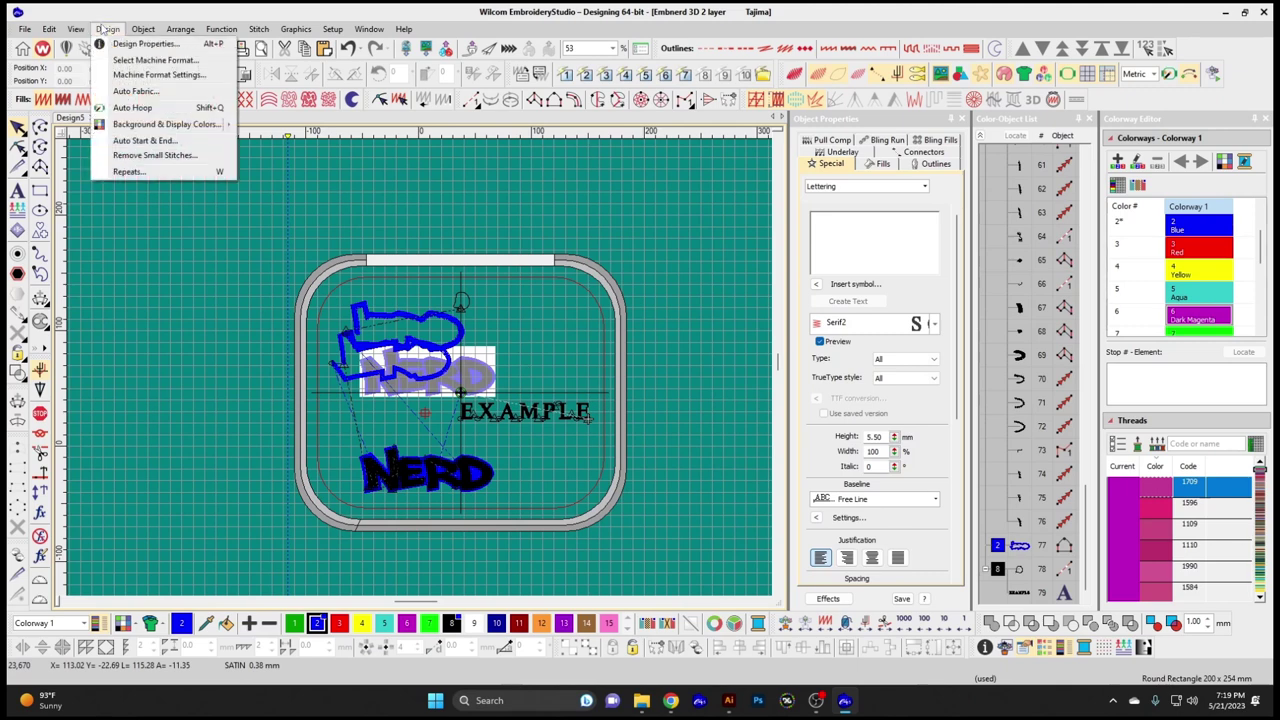
click(1066, 76)
- Try the top-left, bottom-left and bottom-center reference points in the Auto Start & End settings, and cancel
click(107, 29)
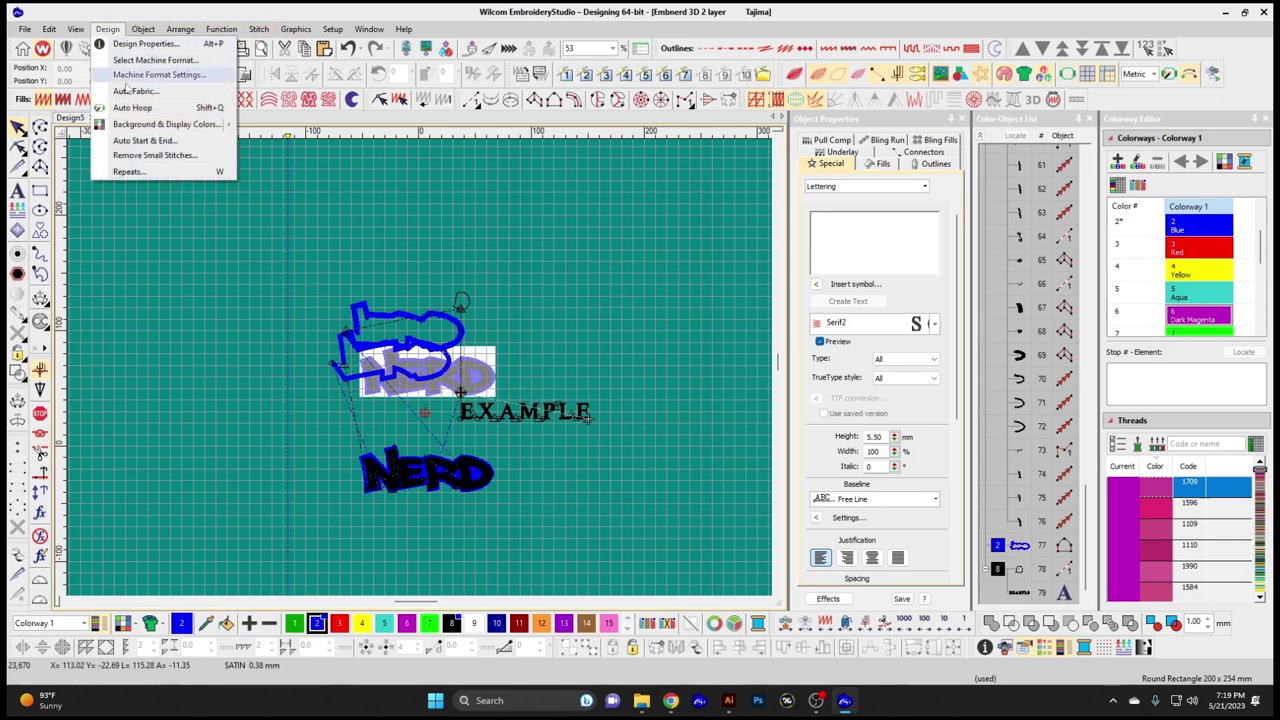
mouse_move(143, 128)
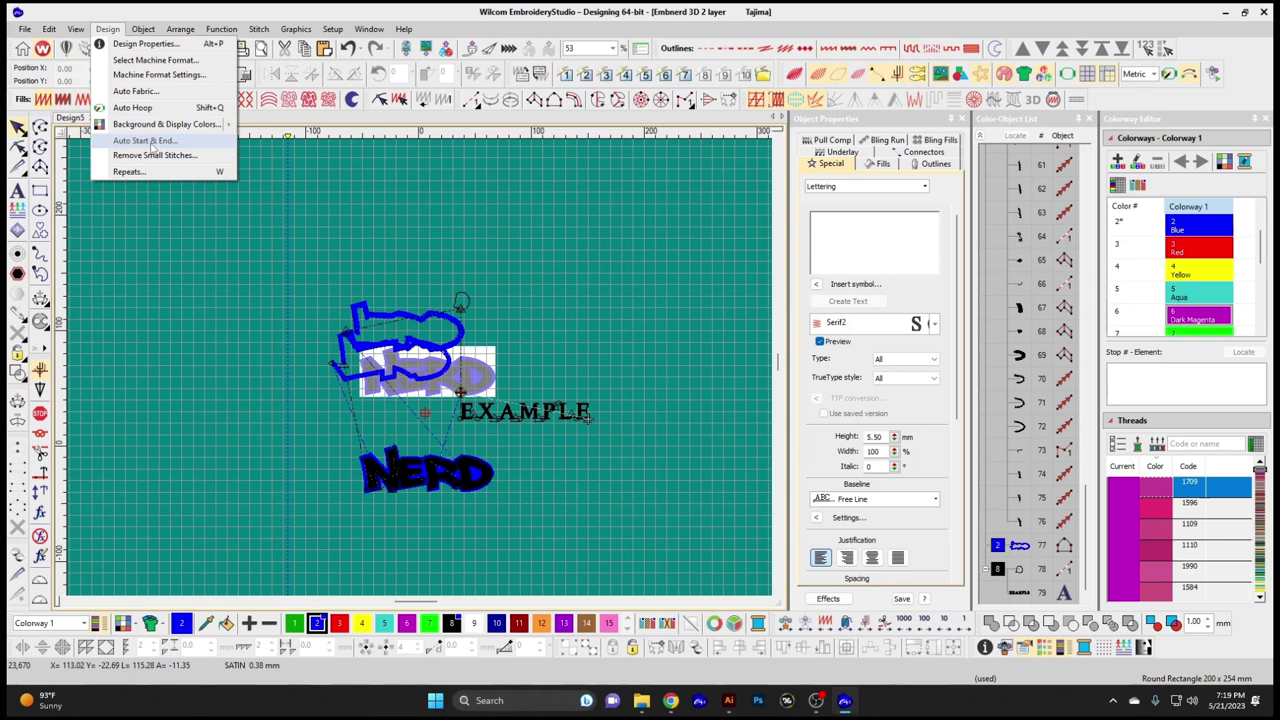
click(150, 142)
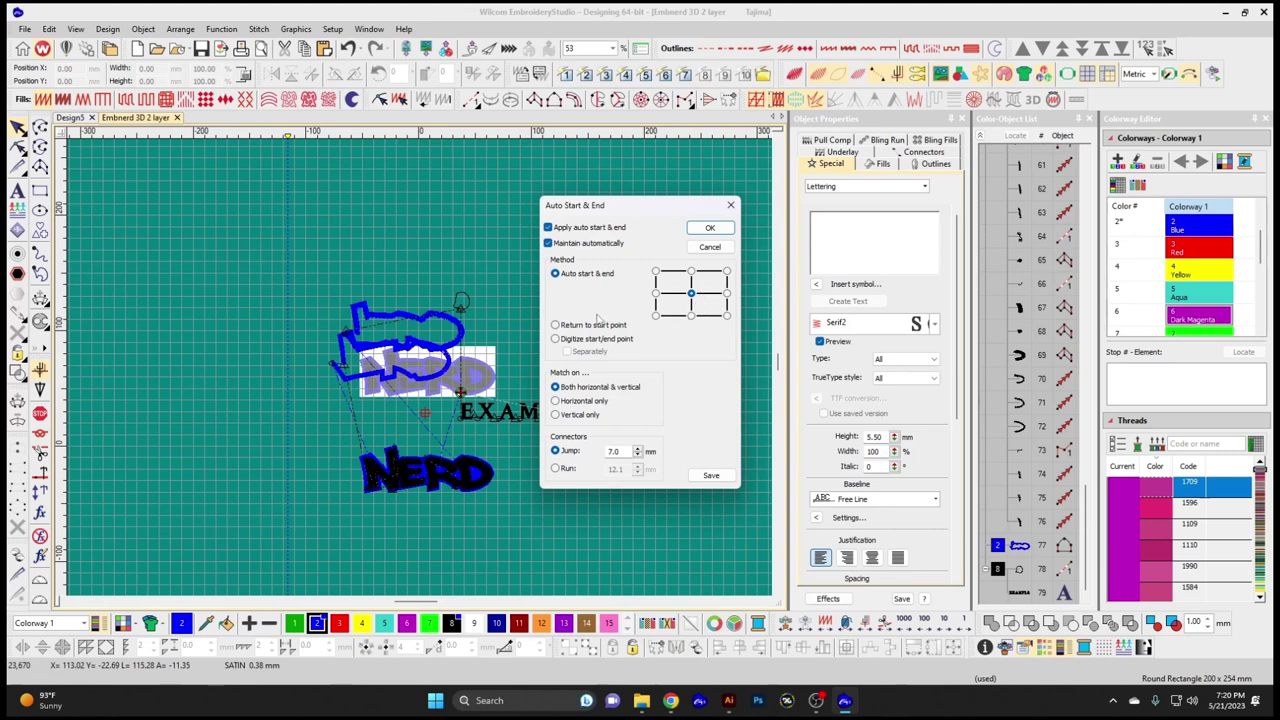
click(656, 272)
click(655, 316)
click(691, 316)
click(710, 247)
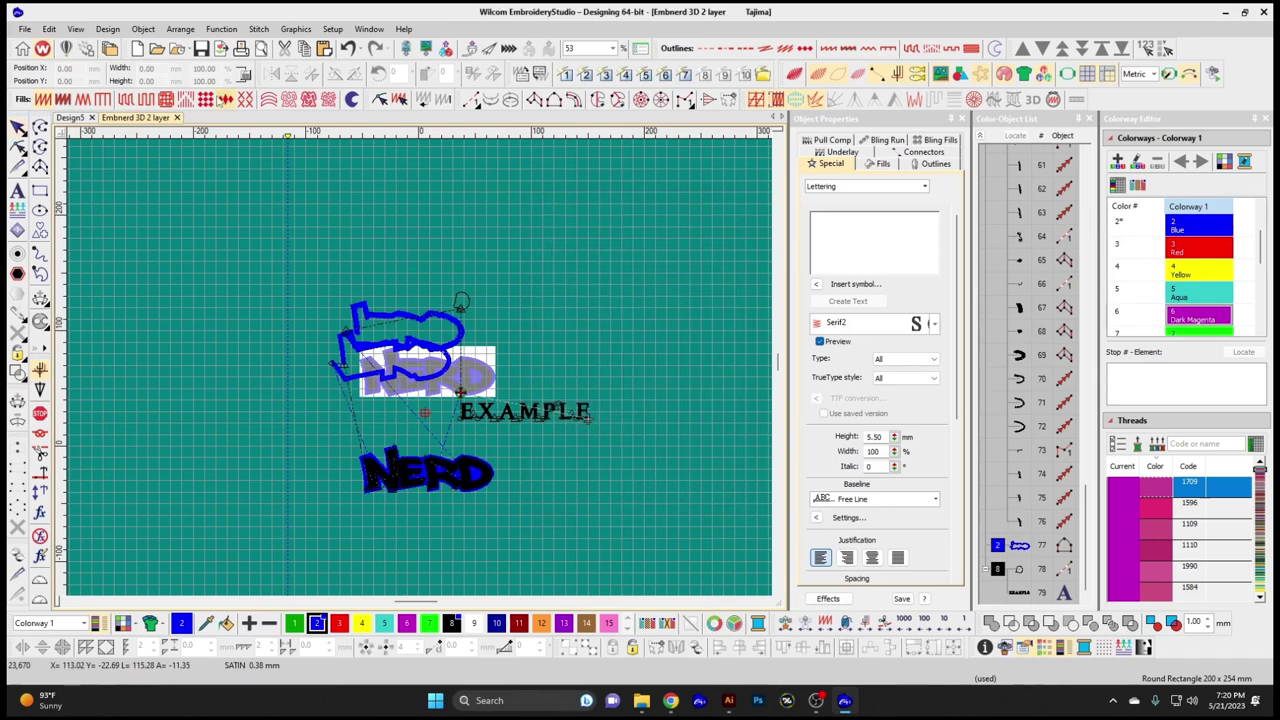
- Review the Remove Small Stitches options and minimum stitch length, and dismiss them unchanged
click(112, 29)
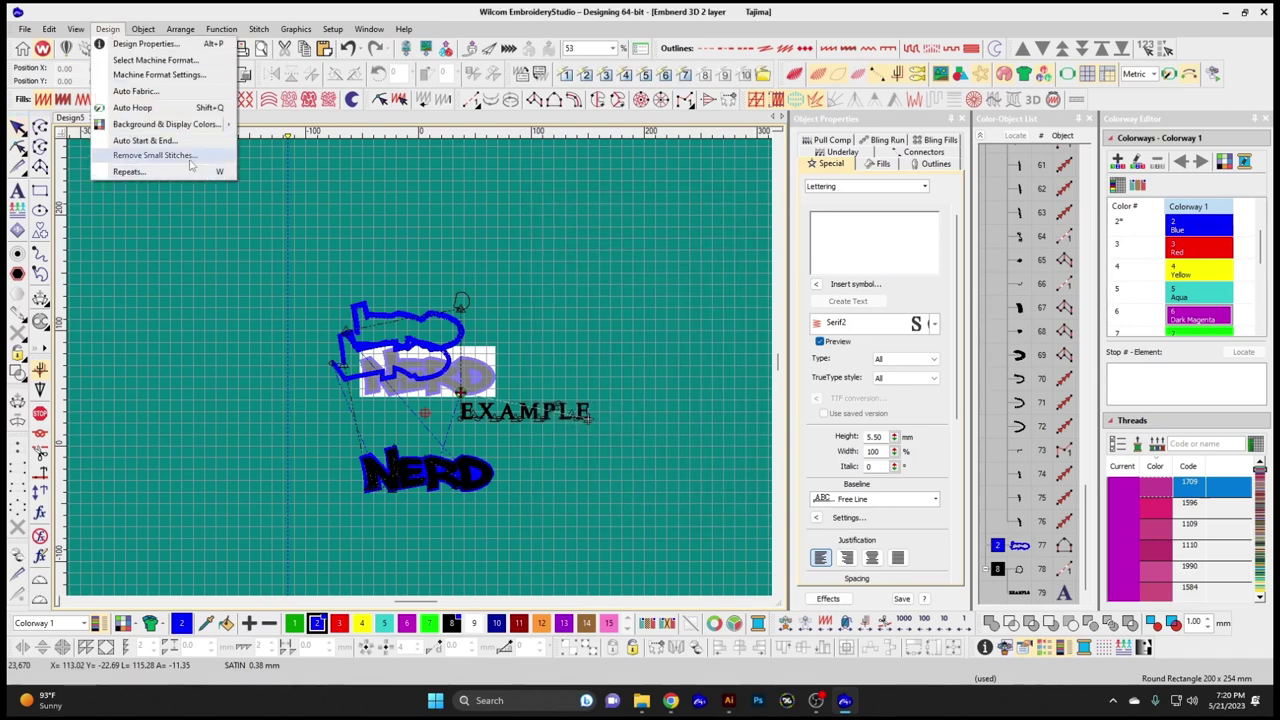
click(155, 156)
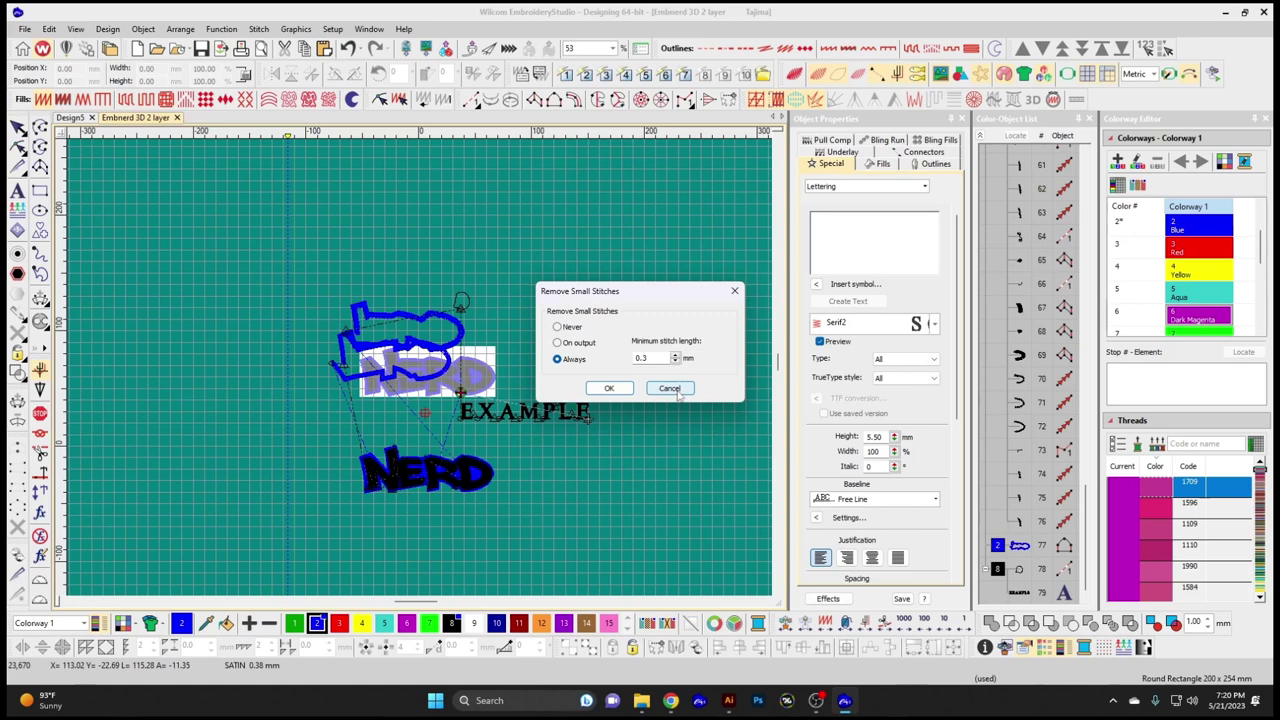
click(671, 389)
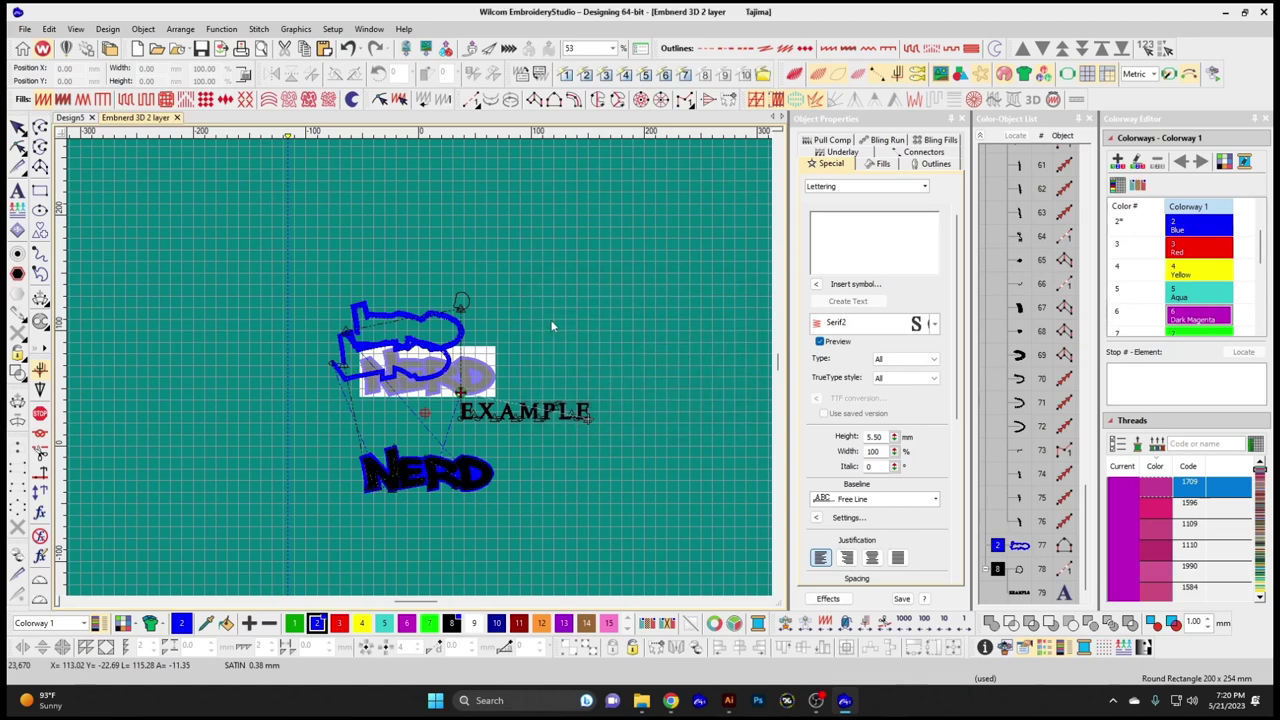
- Review the horizontal, vertical and color offset options for design Repeats, and cancel without repeating the design
click(107, 28)
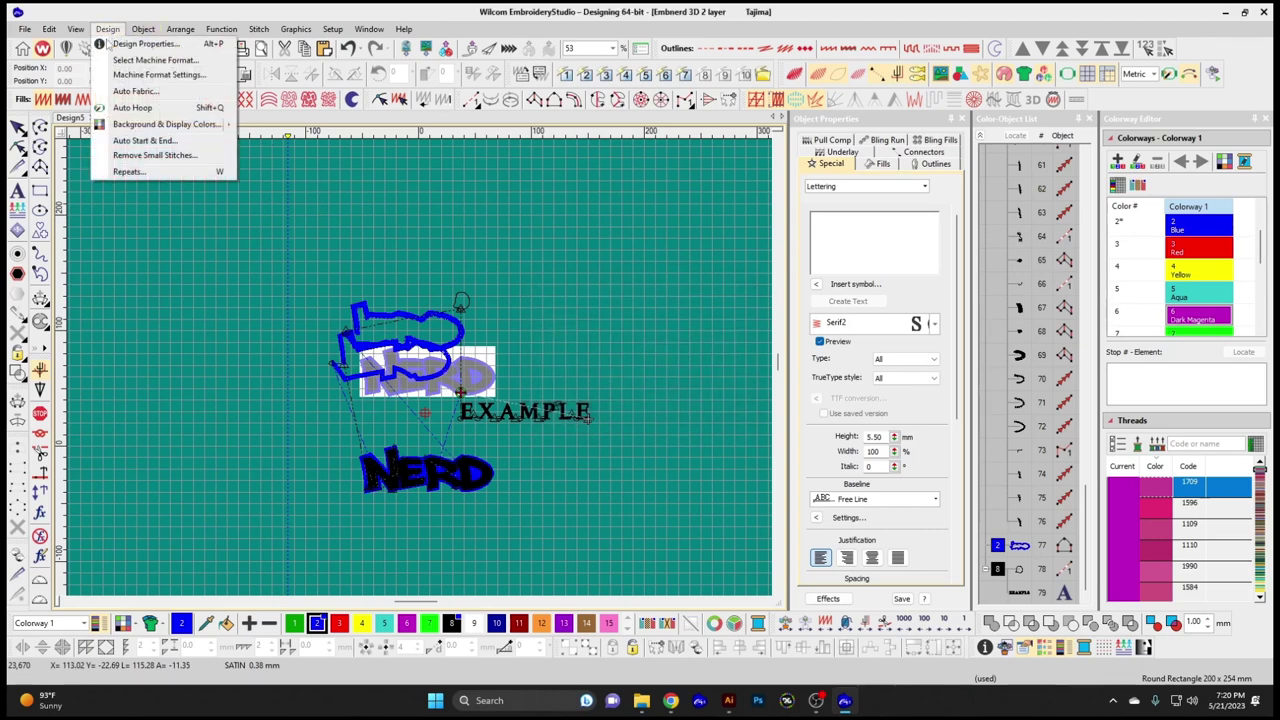
click(130, 172)
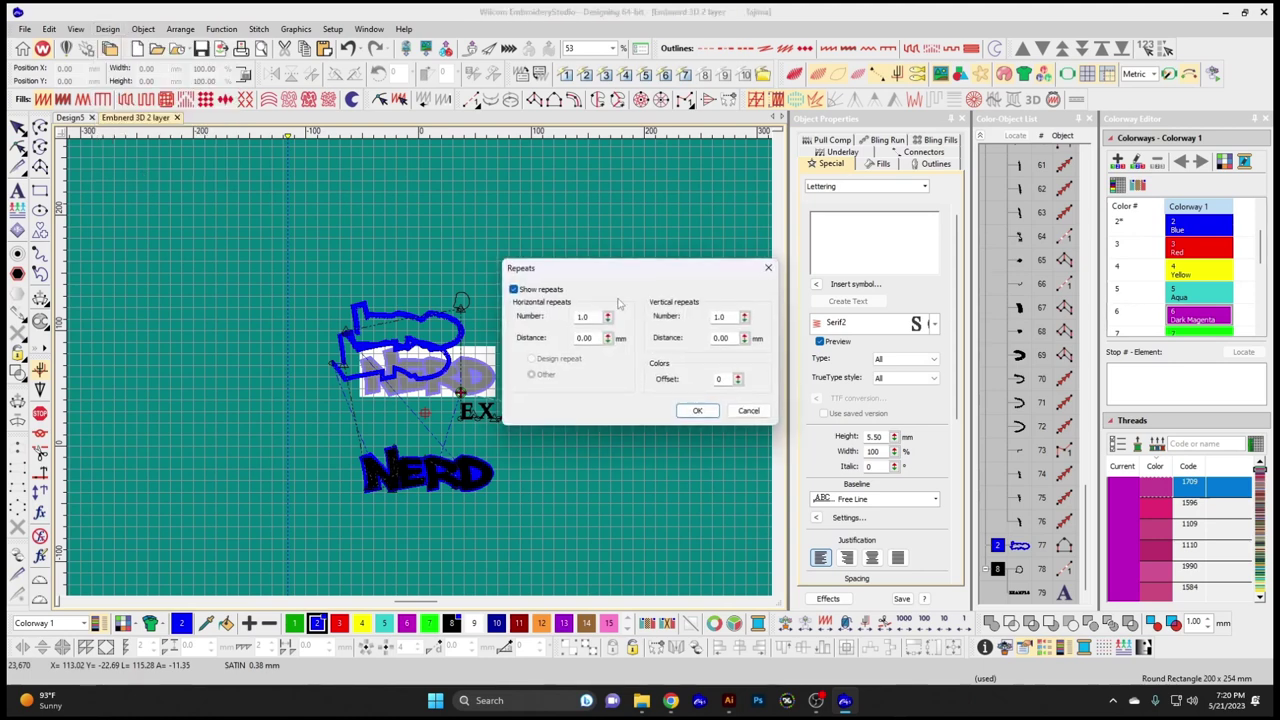
drag(595, 270, 711, 245)
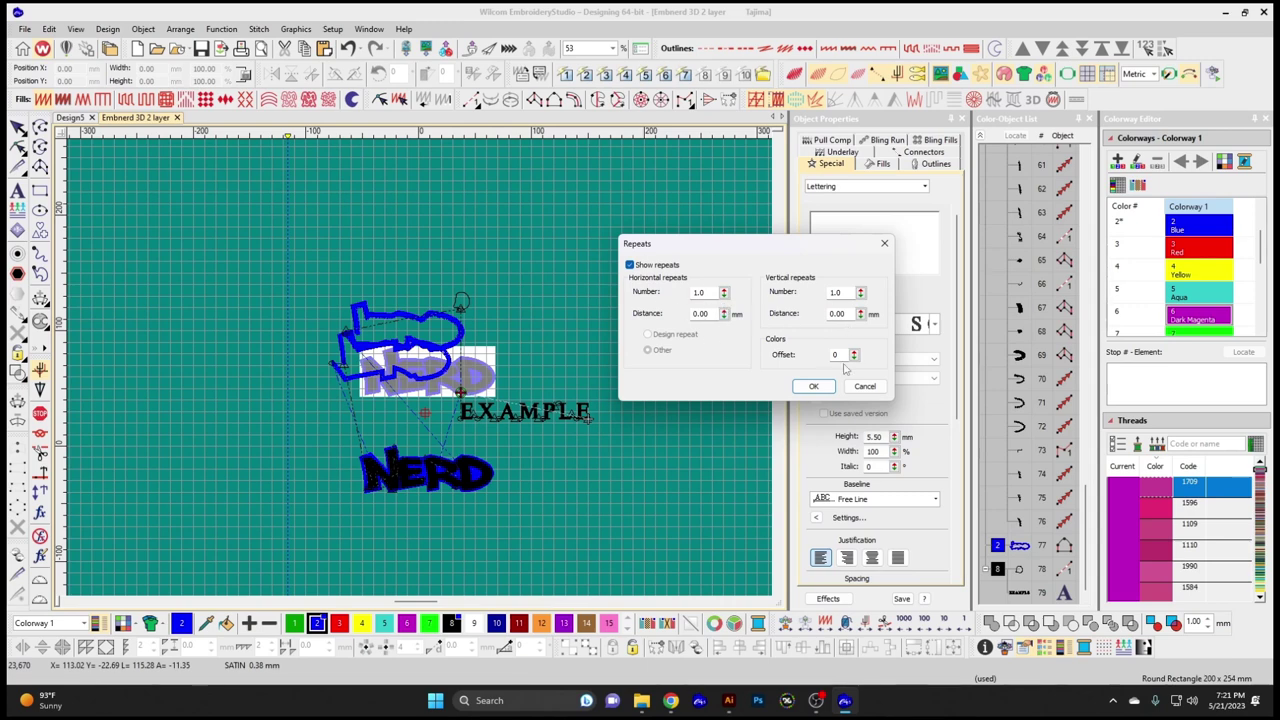
click(866, 391)
click(866, 389)
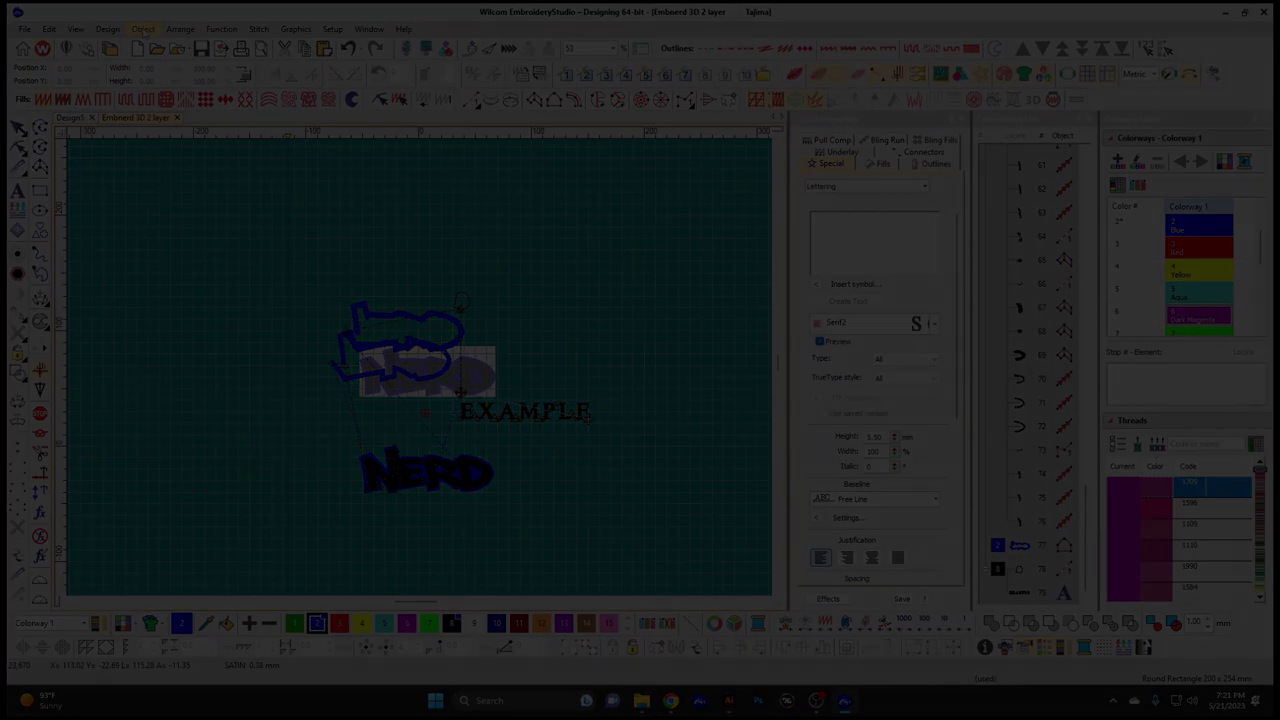